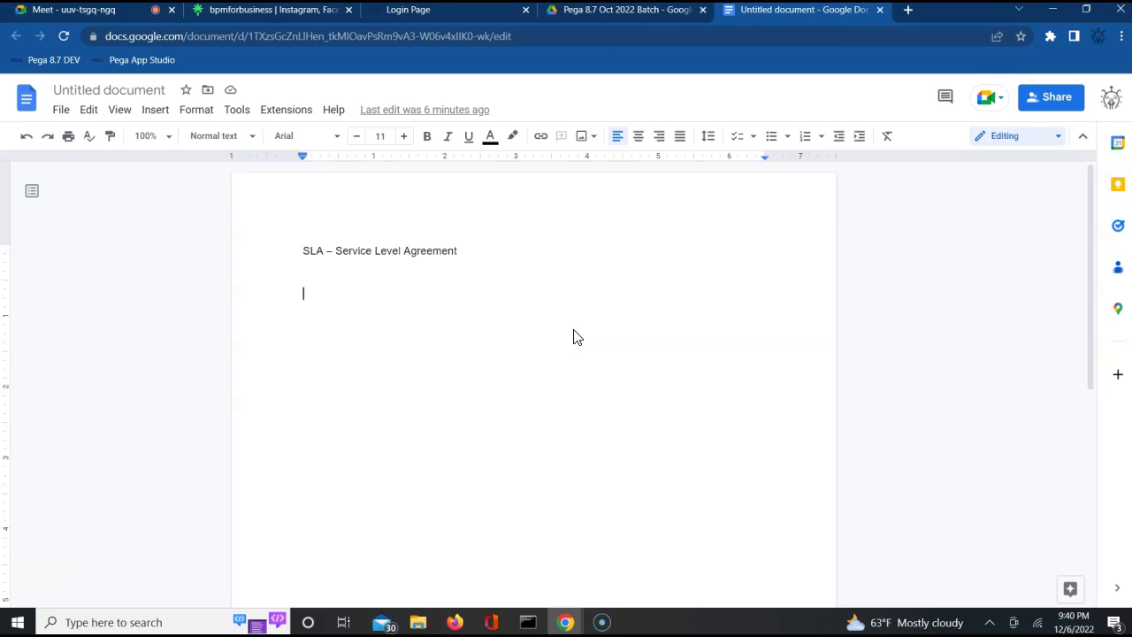
# Switch from the Google Docs SLA notes to the Pega login page tab.
pyautogui.click(466, 18)
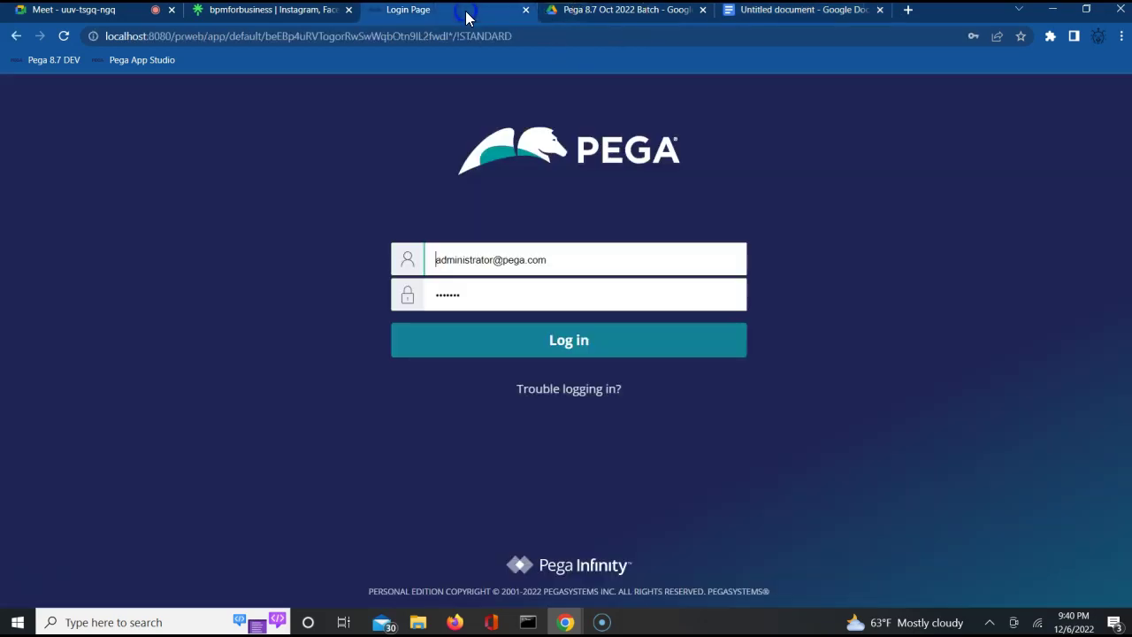
# Replace the saved username with the ALFA admin operator ID, enter its password and log in.
pyautogui.click(467, 266)
pyautogui.tripleClick(466, 266)
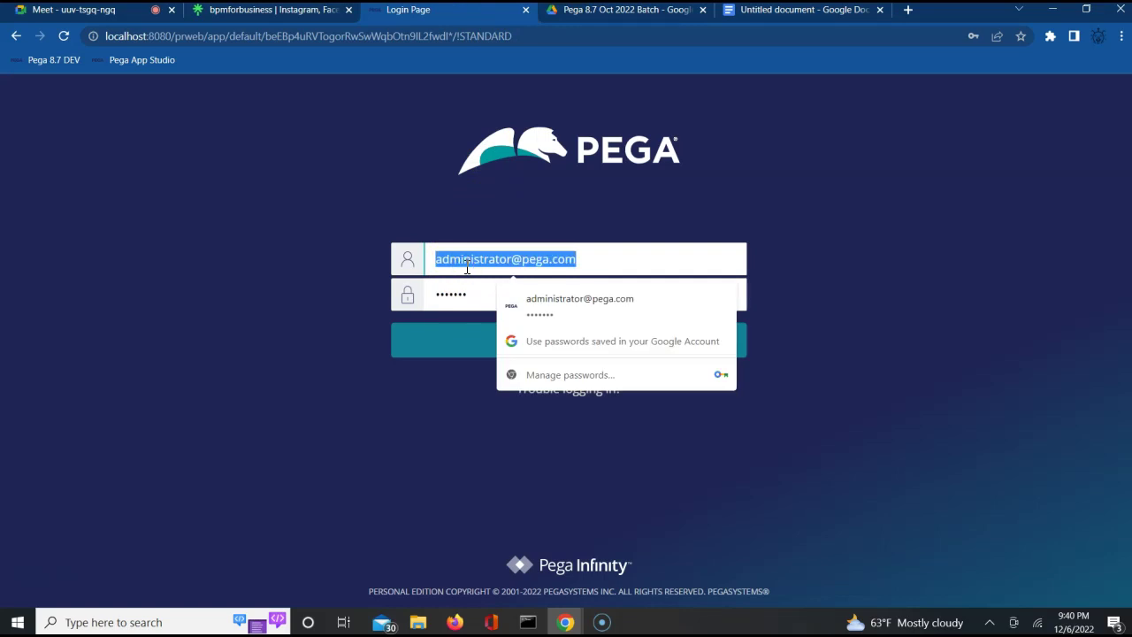
pyautogui.write('admin')
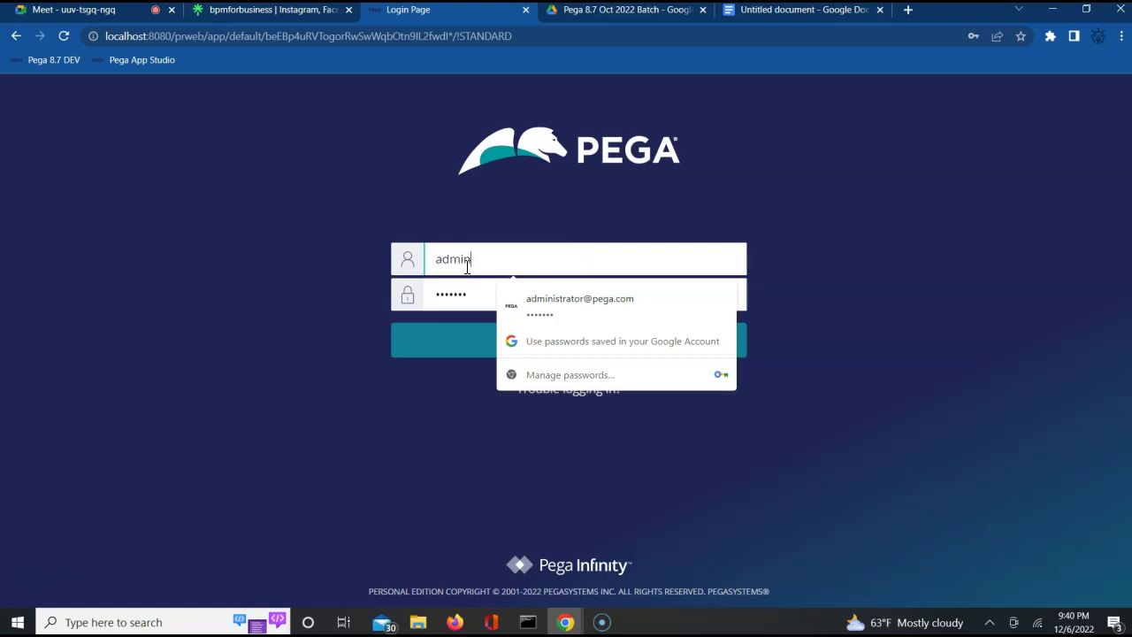
pyautogui.write('@A')
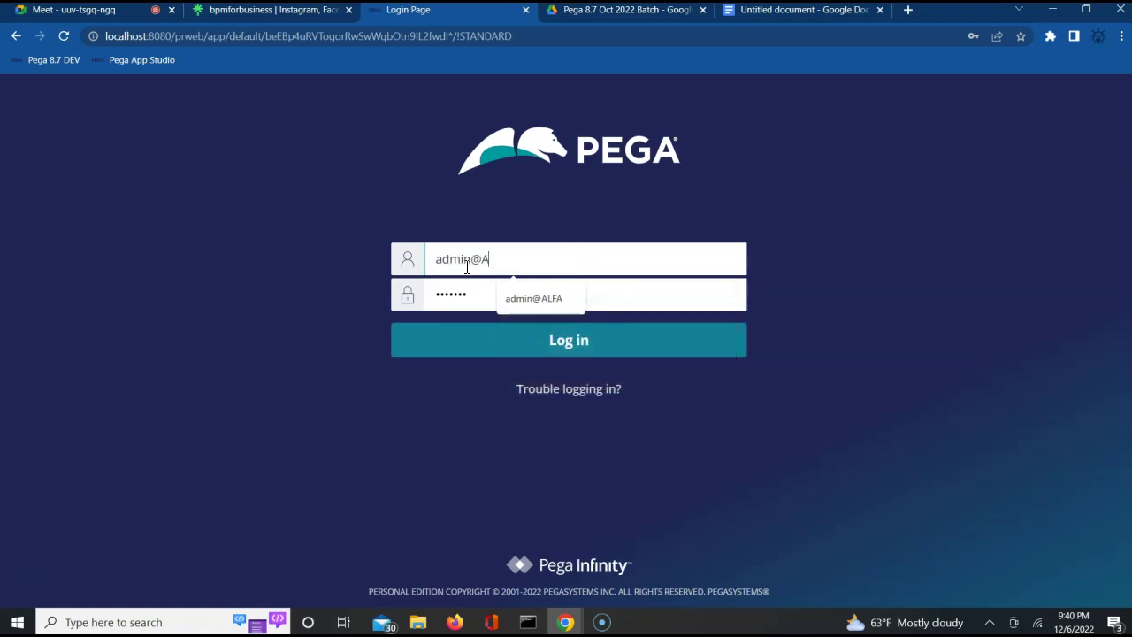
pyautogui.write('LFA')
pyautogui.press('Tab')
pyautogui.press('BackSpace')
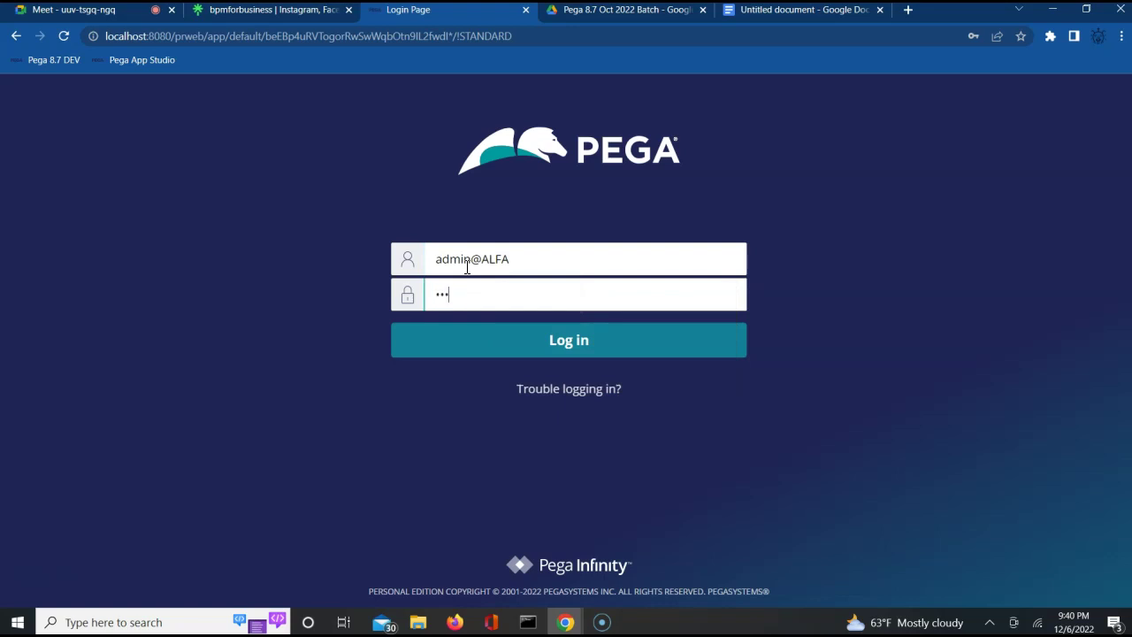
pyautogui.write('rules')
pyautogui.press('Return')
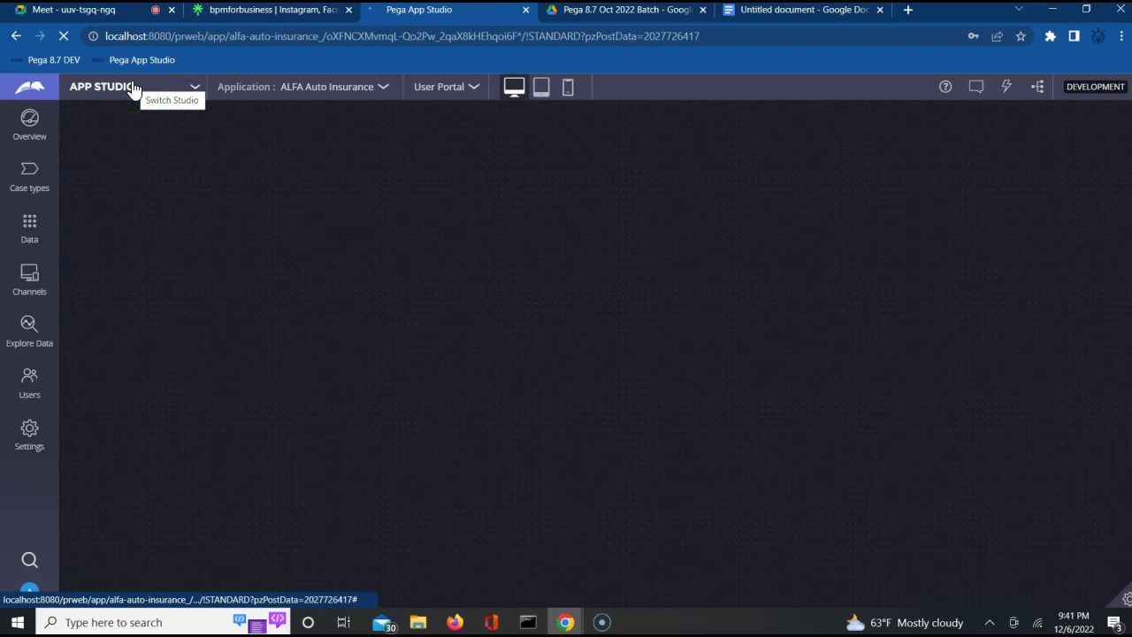
# Wait for App Studio to finish loading and reach the ALFA Auto Insurance Overview page.
pyautogui.click(159, 94)
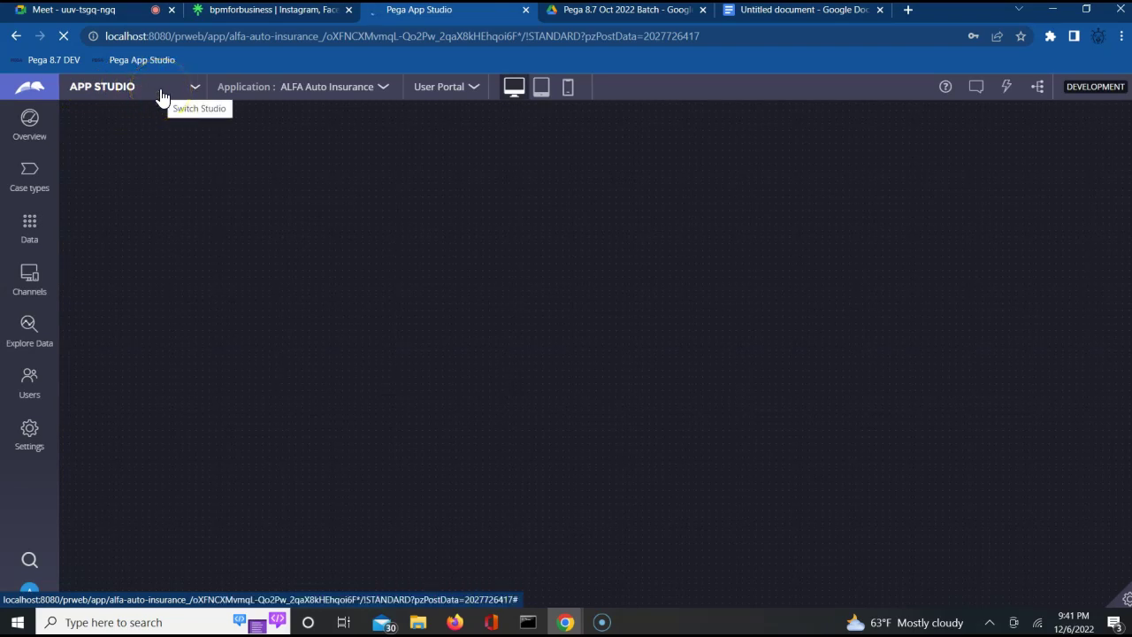
pyautogui.click(155, 99)
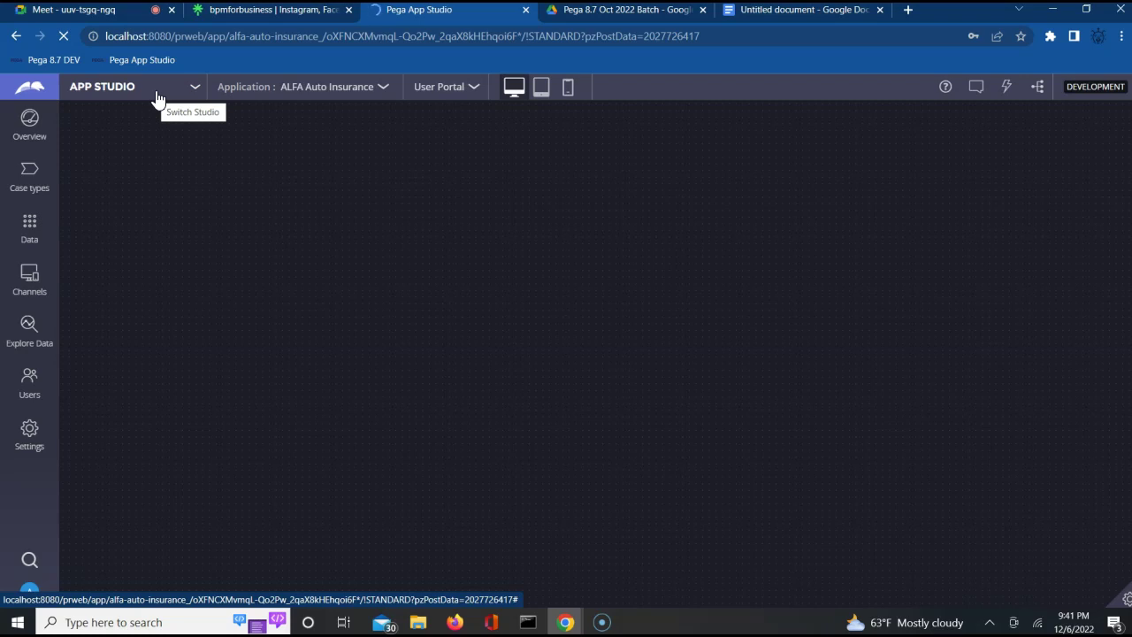
pyautogui.click(175, 92)
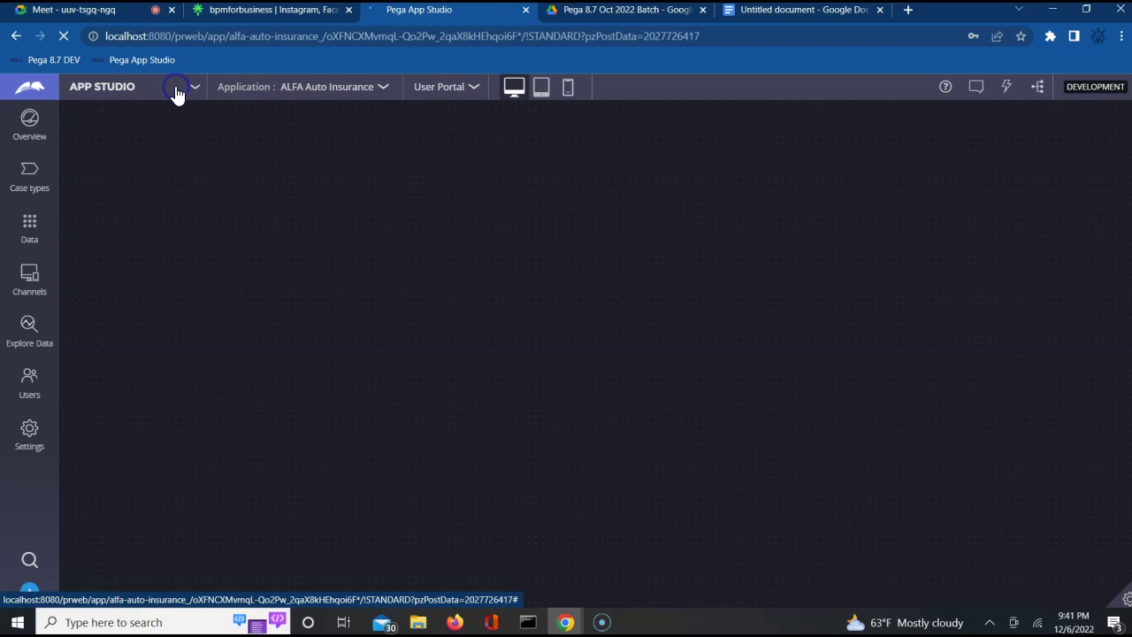
pyautogui.click(192, 92)
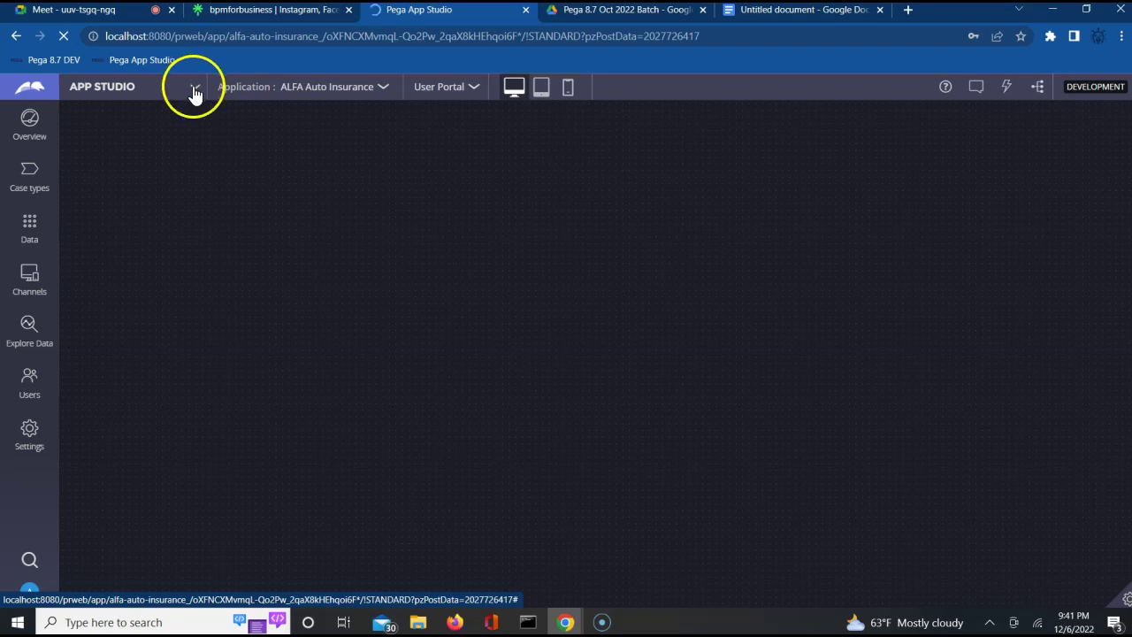
pyautogui.click(123, 85)
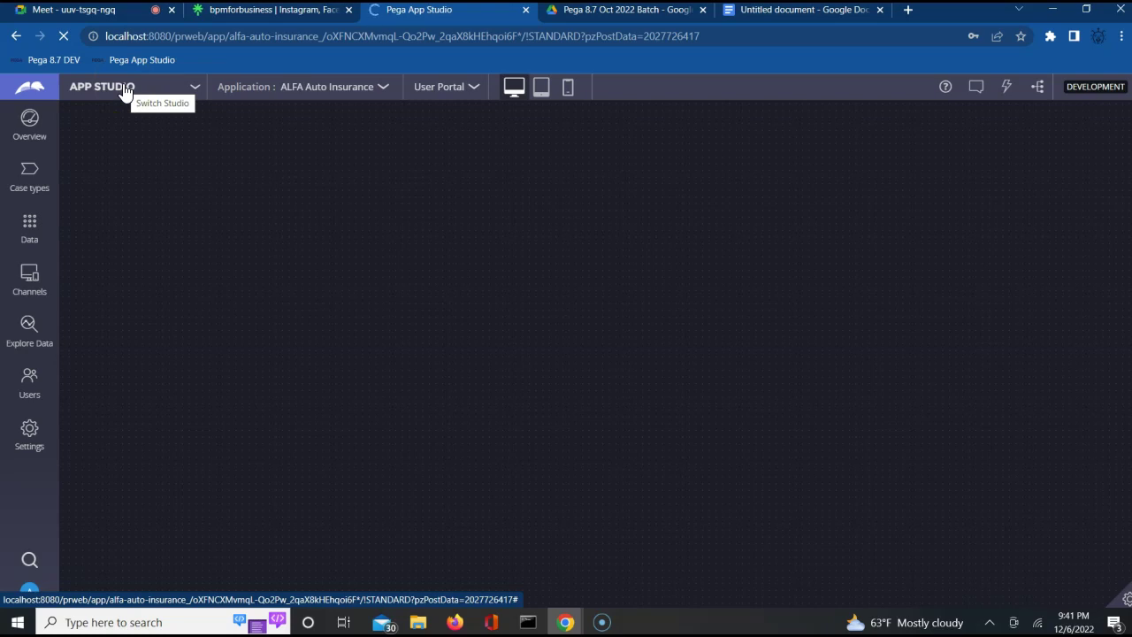
pyautogui.click(171, 89)
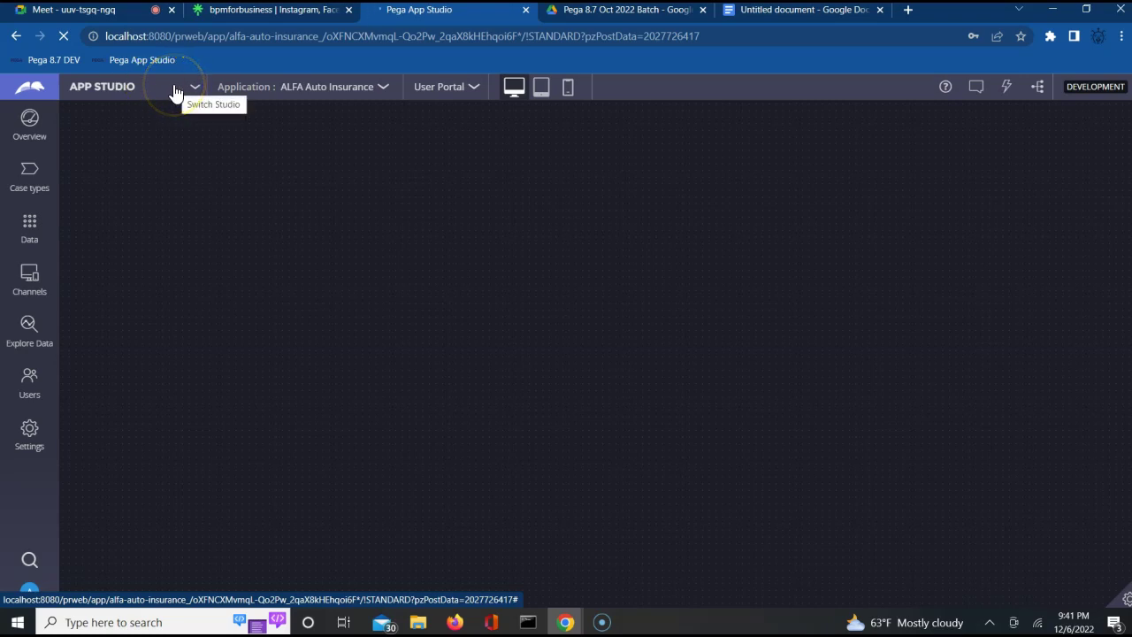
pyautogui.click(195, 87)
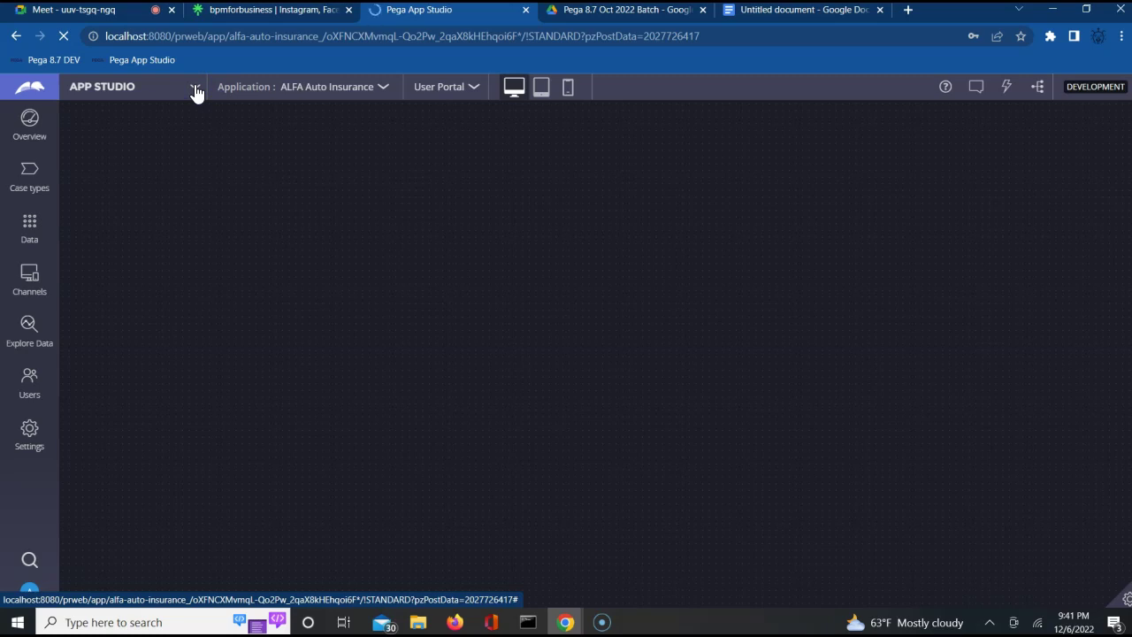
pyautogui.click(138, 109)
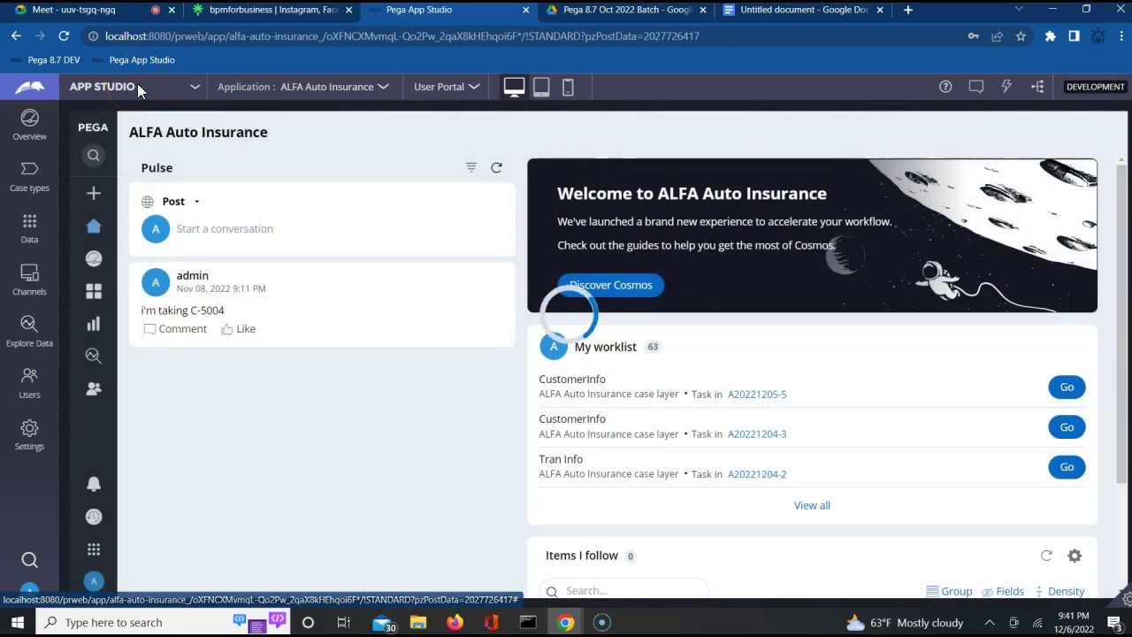
pyautogui.click(137, 85)
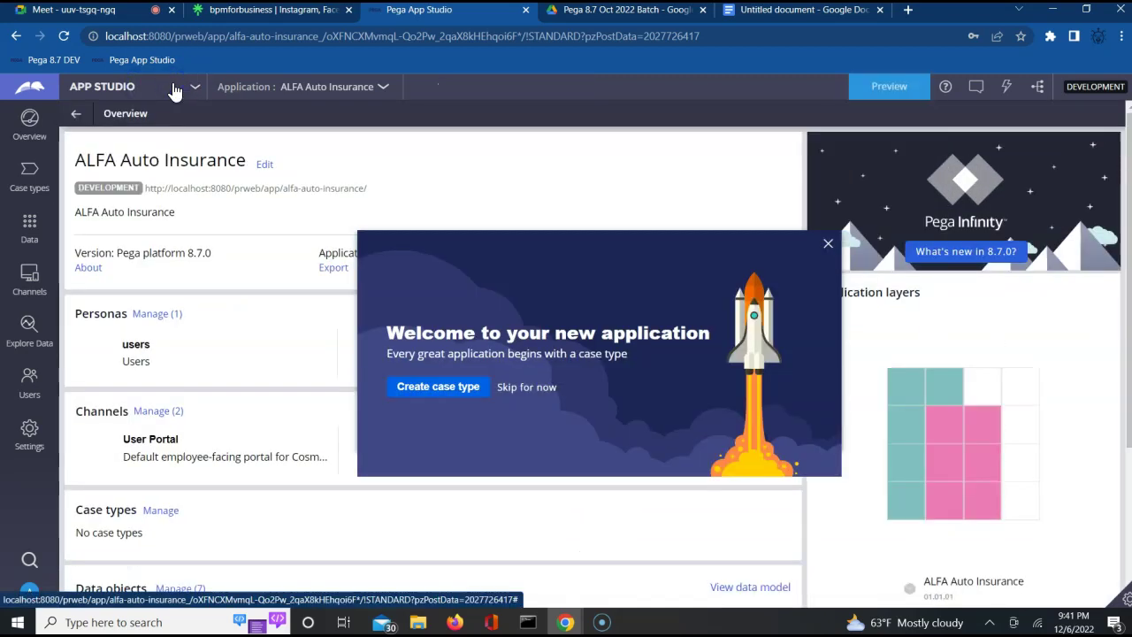
# Close the Welcome dialog and switch from App Studio to Dev Studio.
pyautogui.click(173, 90)
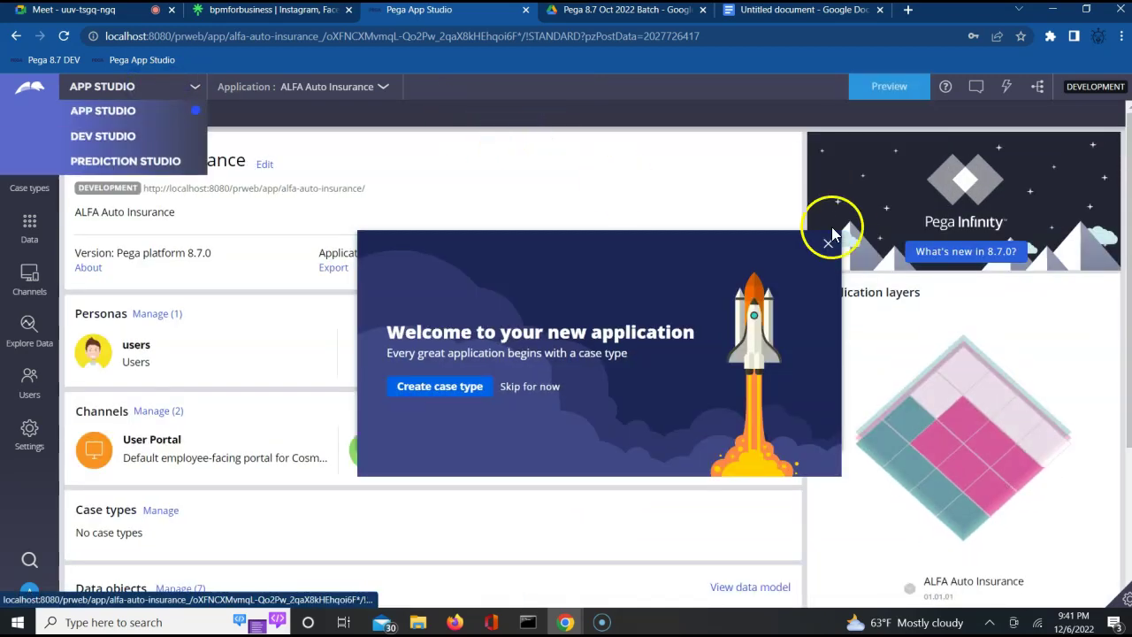
pyautogui.click(828, 242)
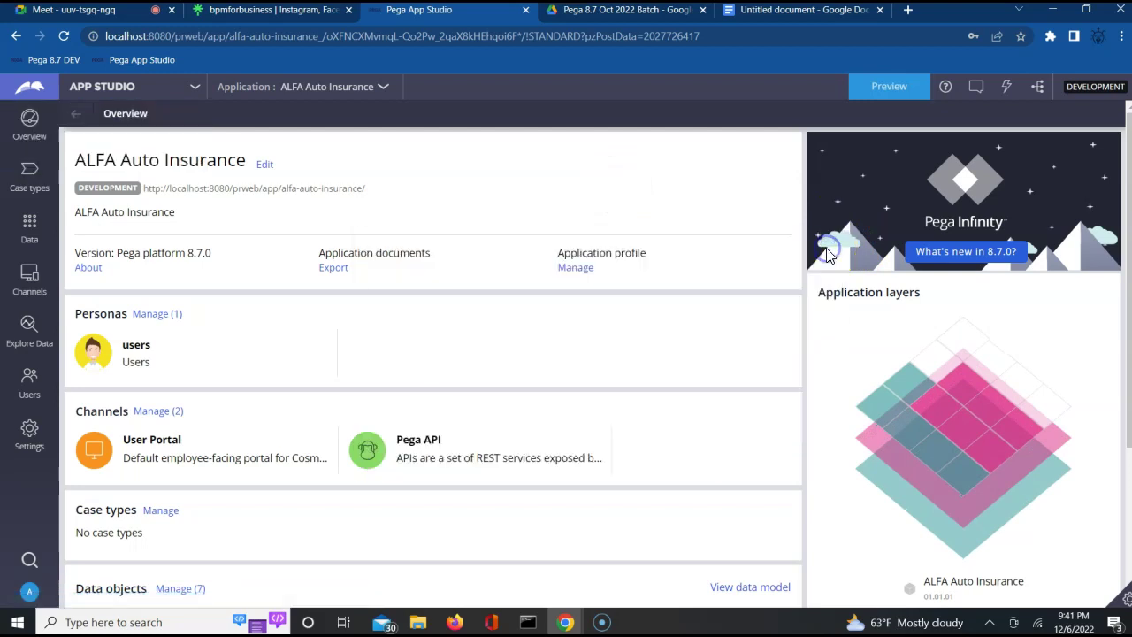
pyautogui.click(154, 88)
pyautogui.click(115, 141)
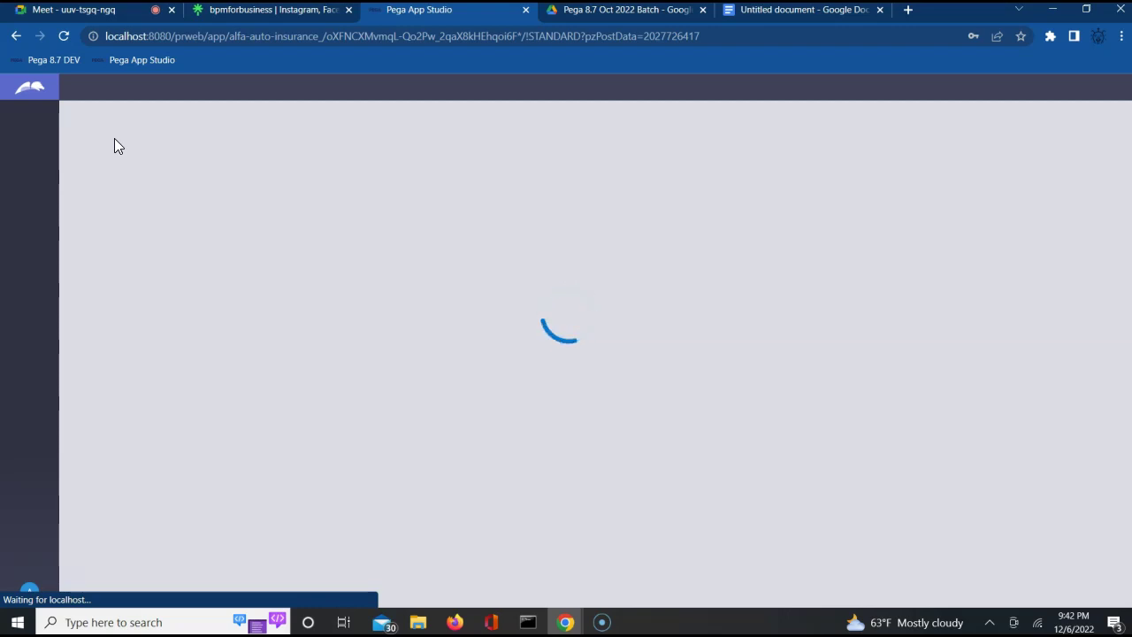
# Open the Records explorer in the left navigation once Dev Studio loads.
pyautogui.click(417, 343)
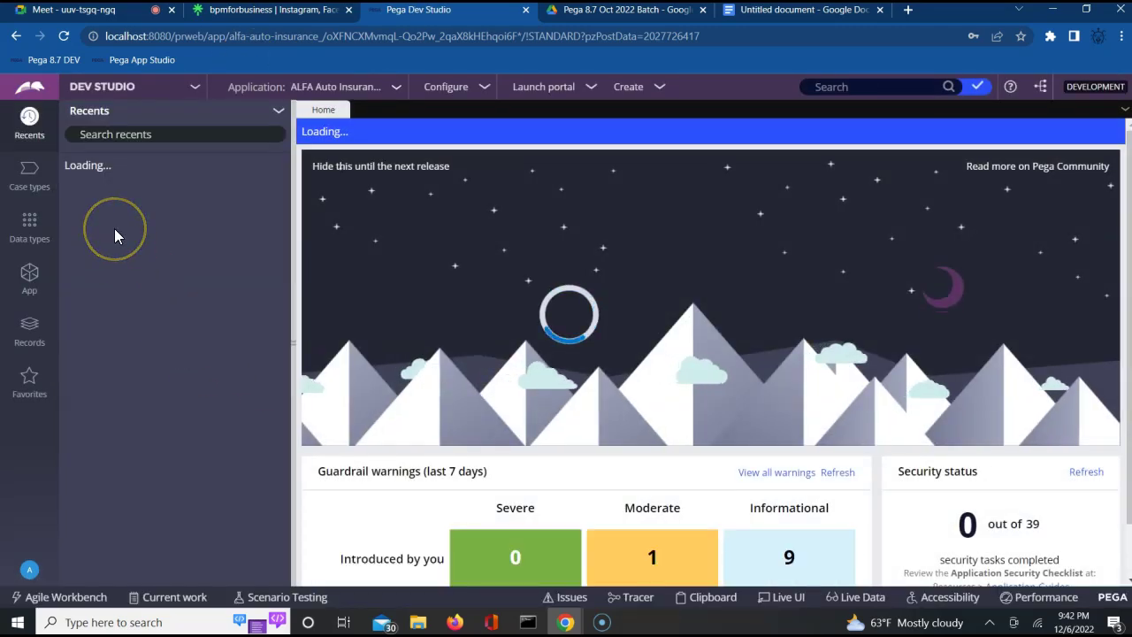
pyautogui.click(31, 327)
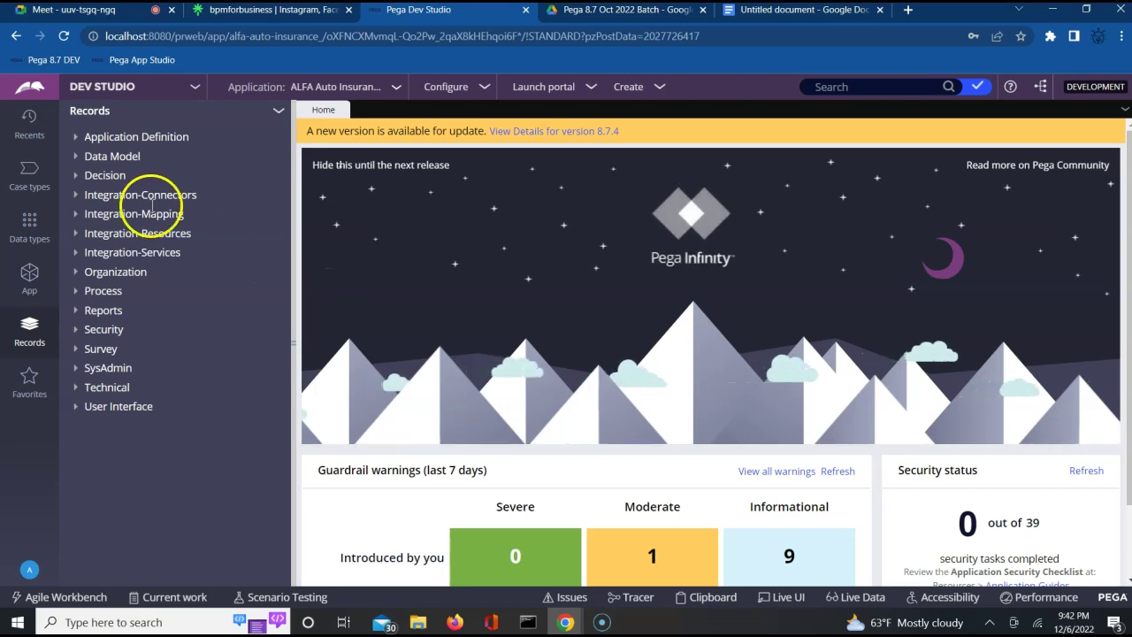
# Expand Process in Records and list the Service Level Agreement instances.
pyautogui.click(78, 297)
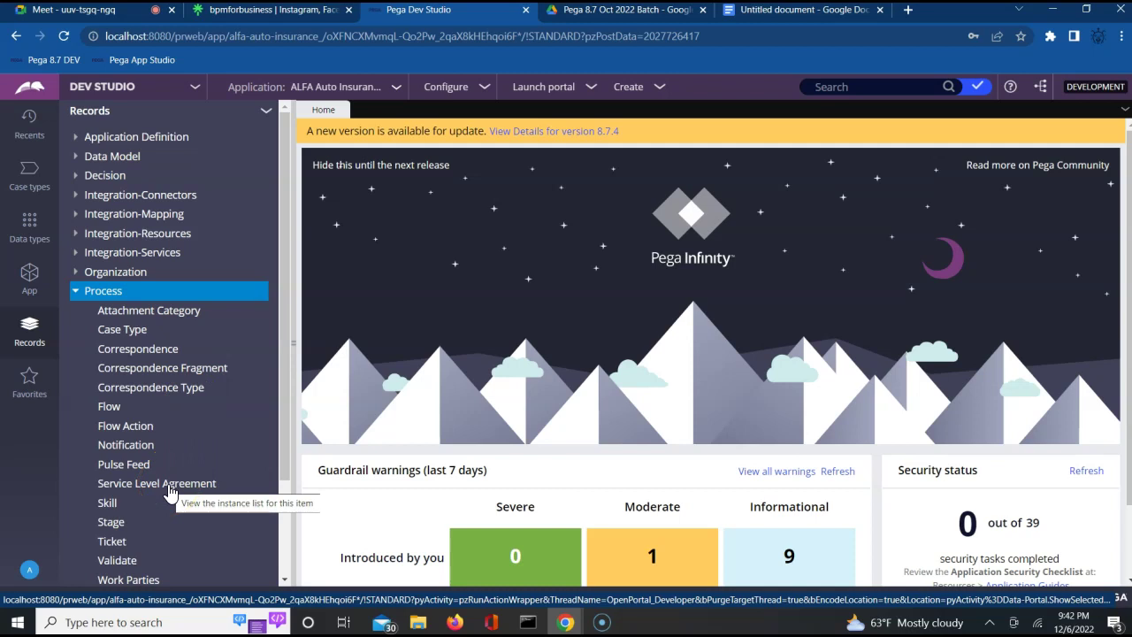
pyautogui.click(168, 483)
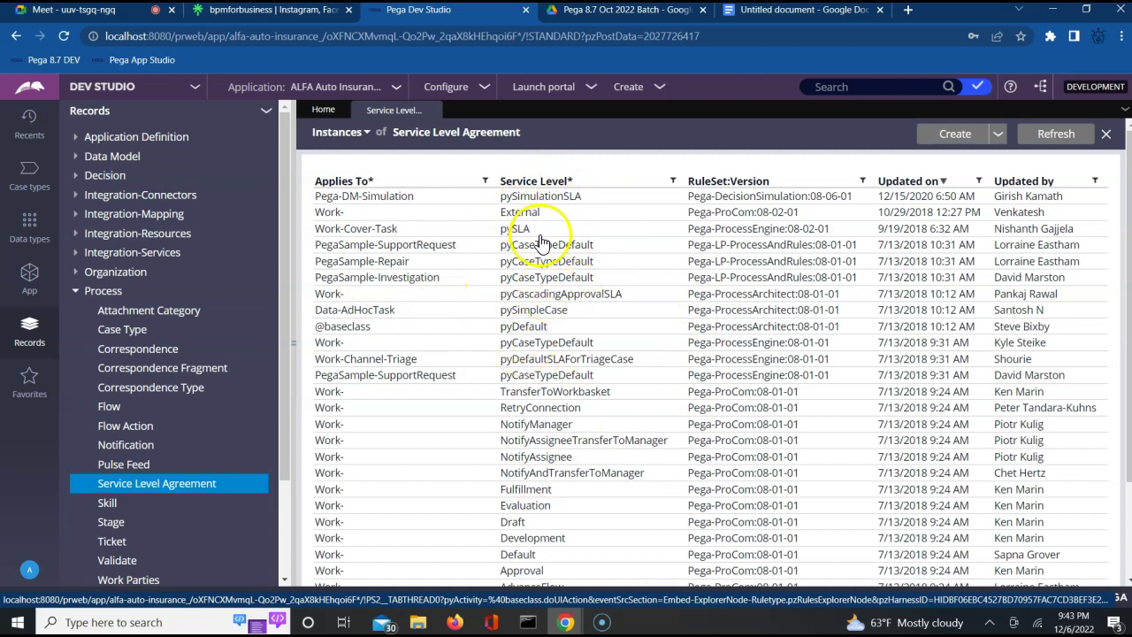
# Open the Work-Cover-Task pySLA rule and choose View XML from its Actions menu.
pyautogui.click(514, 232)
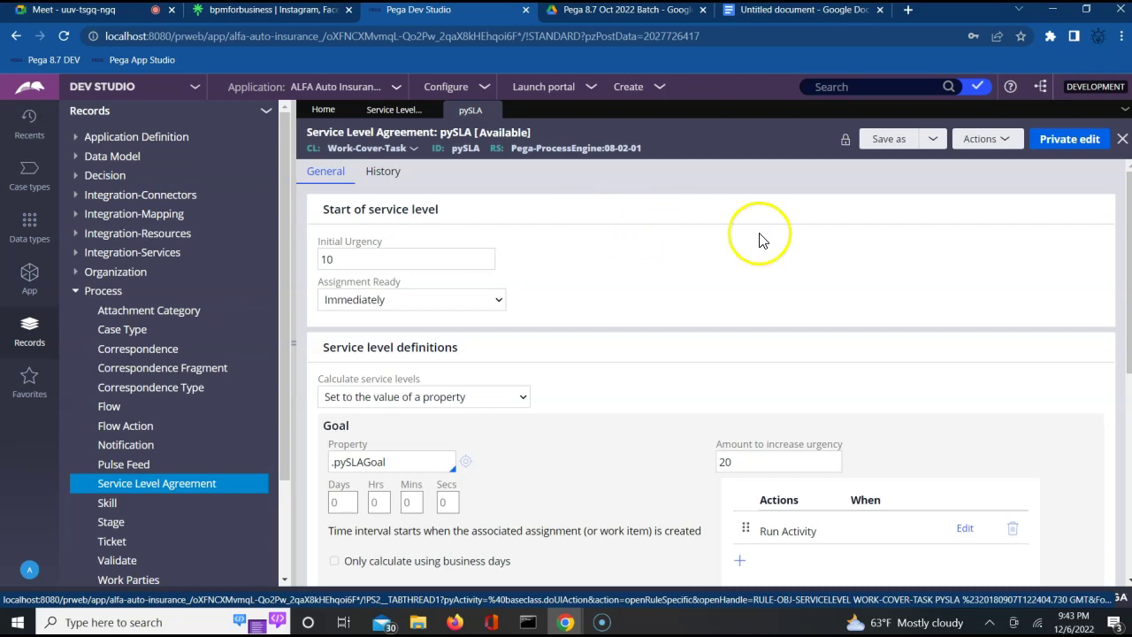
pyautogui.click(1009, 143)
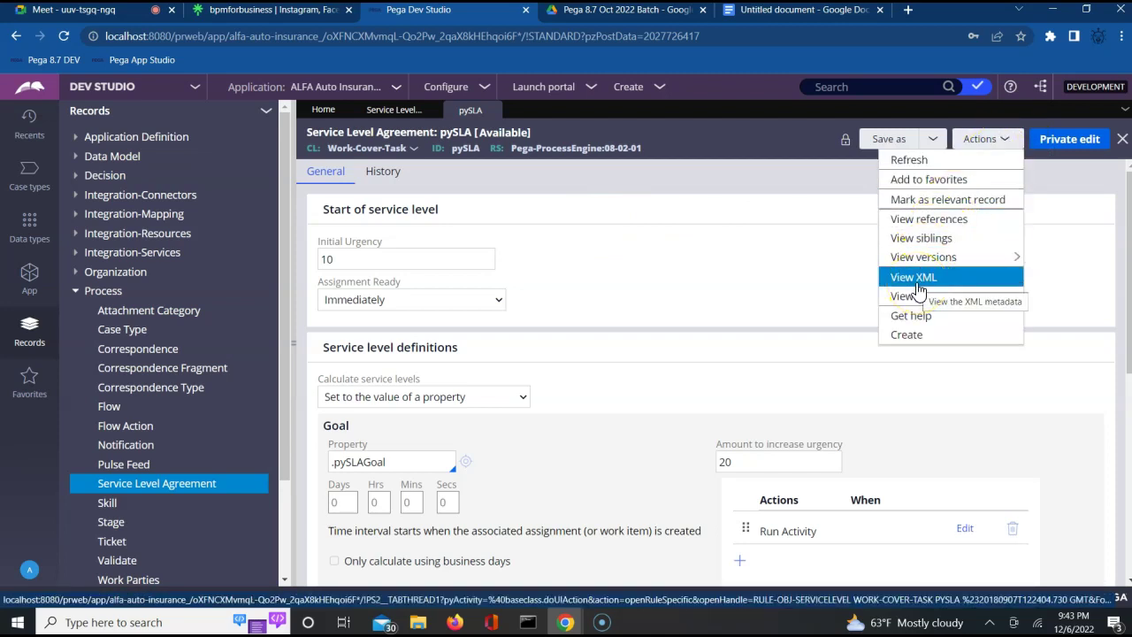
pyautogui.click(916, 285)
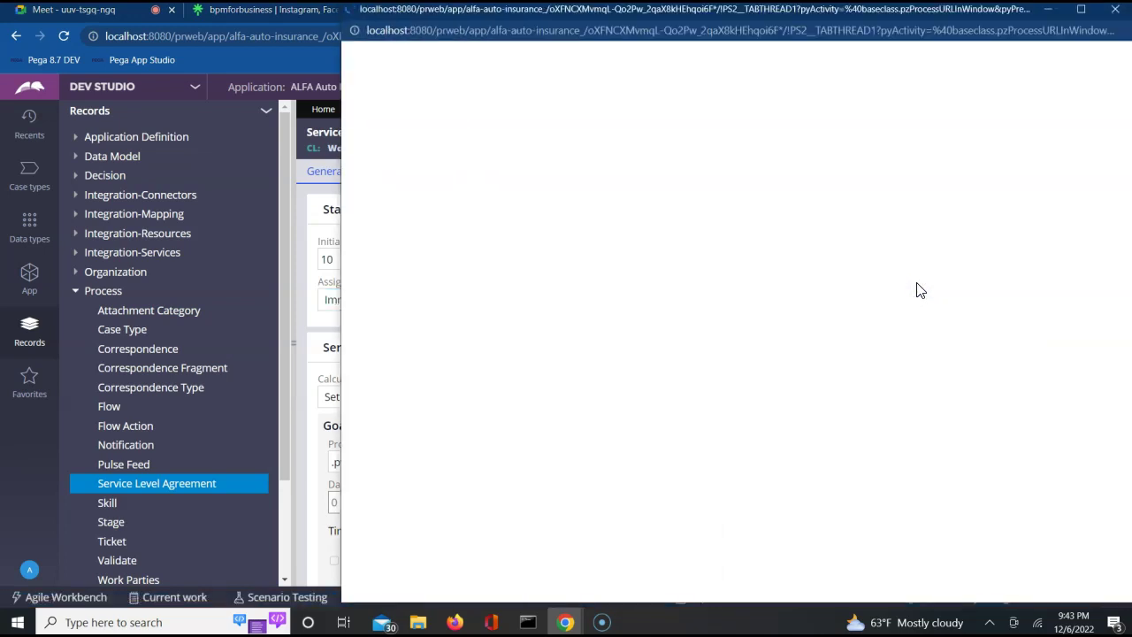
# Search the pySLA XML for pxObjClass, select the Rule-Obj-ServiceLevel line, and close the window.
pyautogui.click(749, 256)
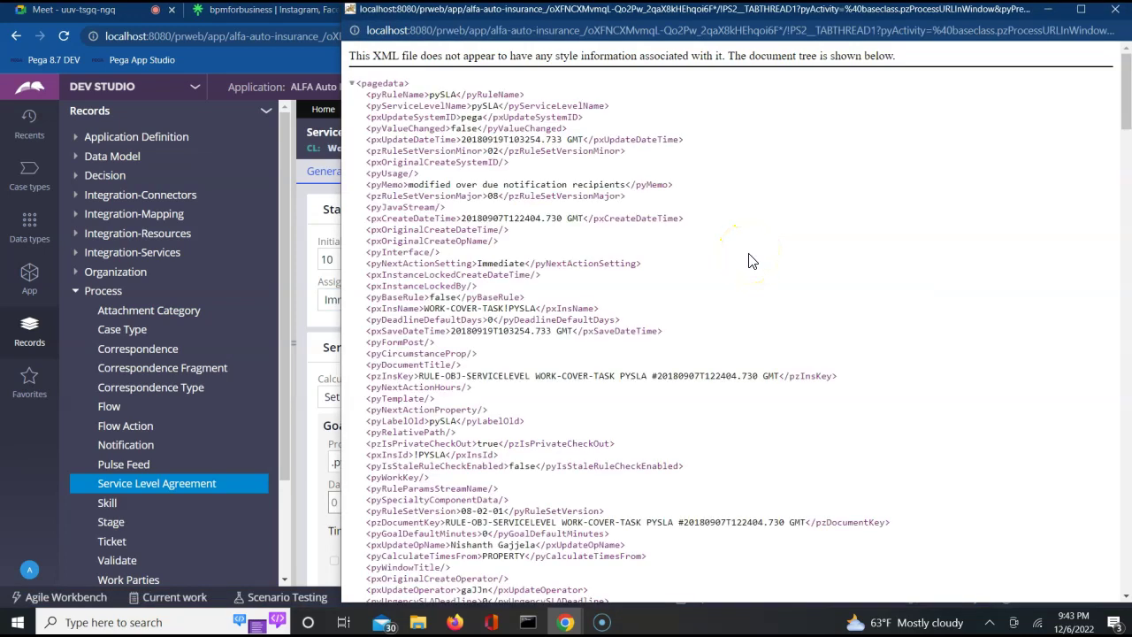
pyautogui.hotkey('ctrl', 'f')
pyautogui.write('pxobj')
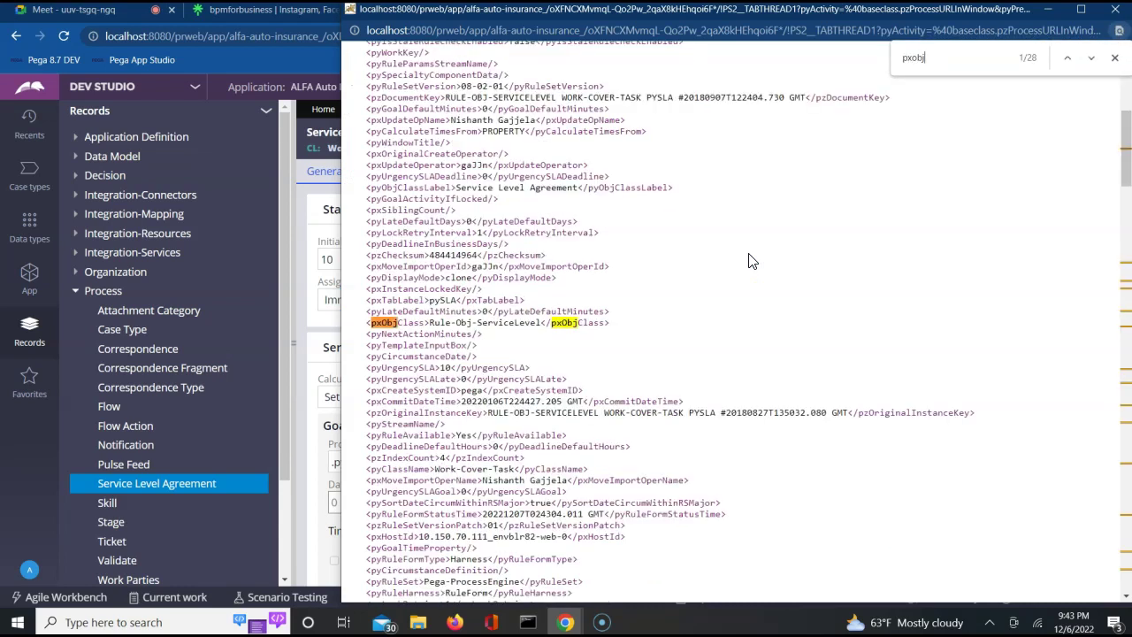
pyautogui.tripleClick(439, 322)
pyautogui.hotkey('ctrl', 'c')
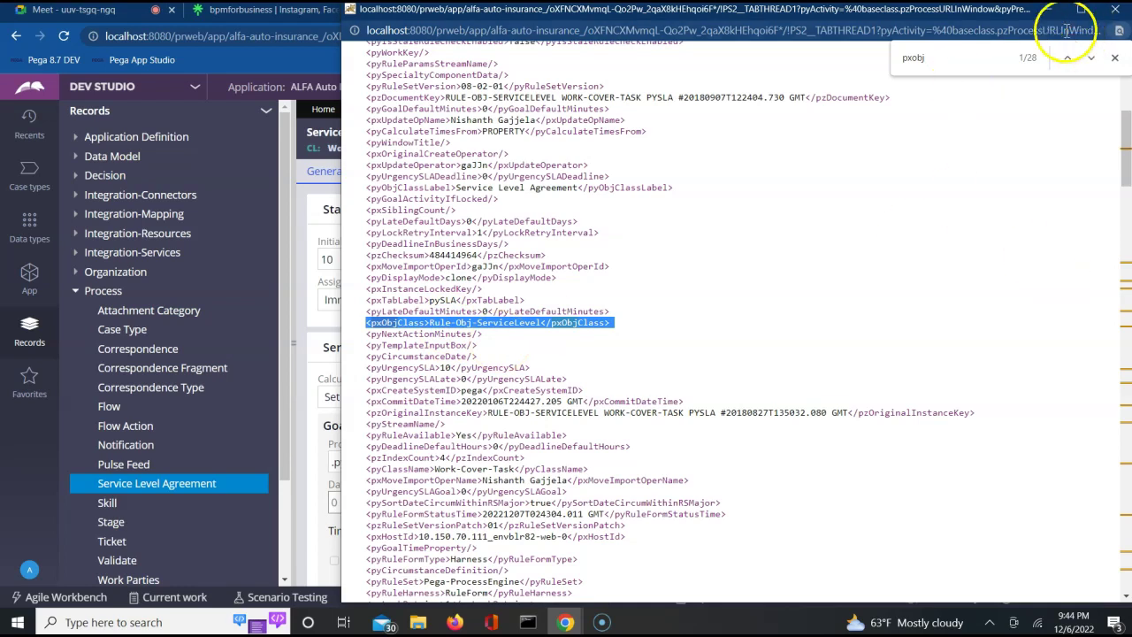
pyautogui.click(1108, 20)
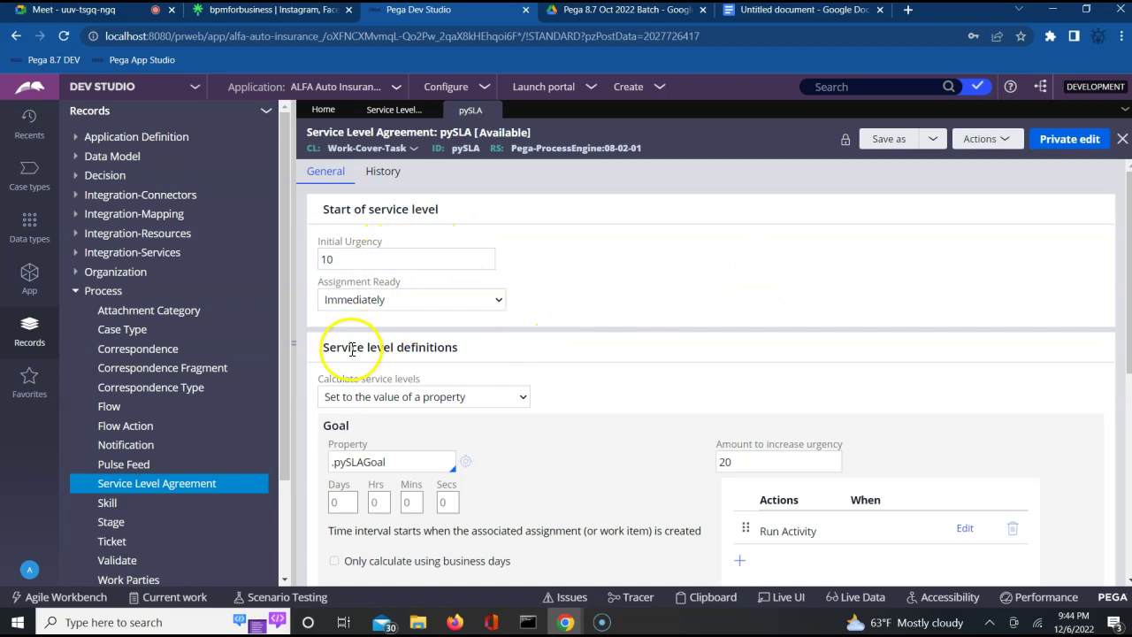
# Scroll through pySLA's Goal and Deadline sections, selecting their headings.
pyautogui.click(523, 485)
pyautogui.click(543, 456)
pyautogui.scroll(-2, 542, 453)
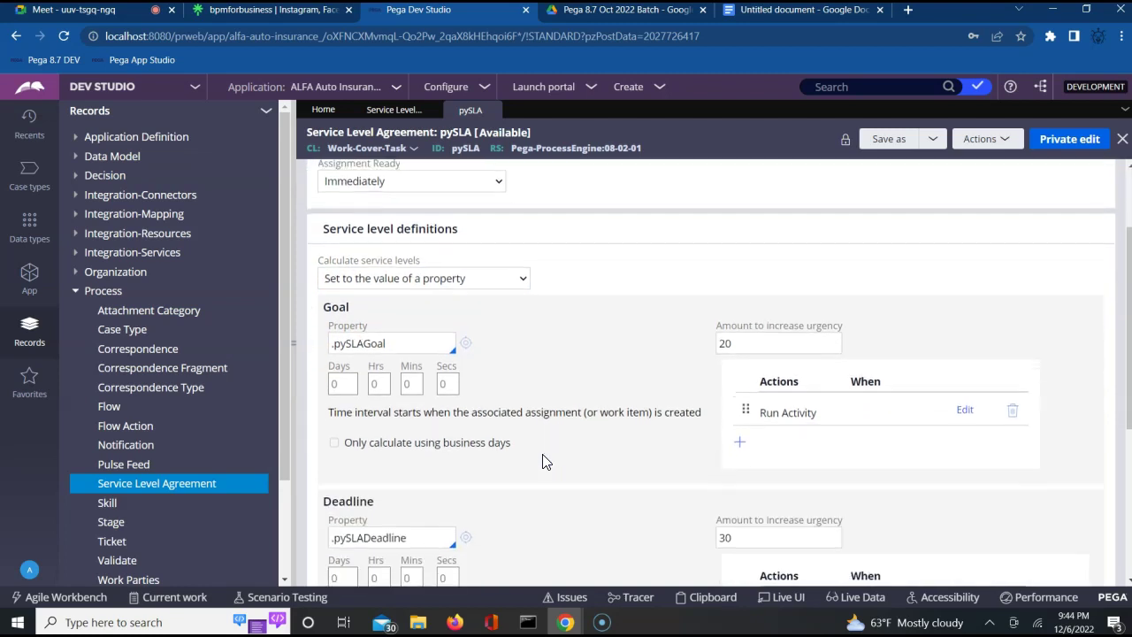
pyautogui.click(453, 467)
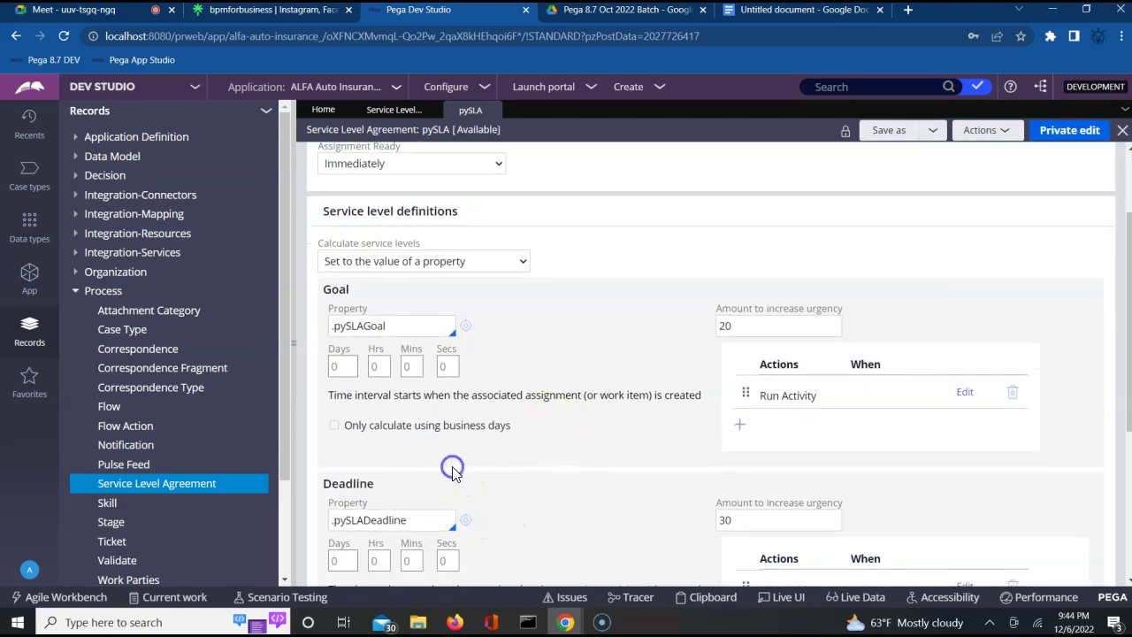
pyautogui.click(335, 286)
pyautogui.doubleClick(335, 287)
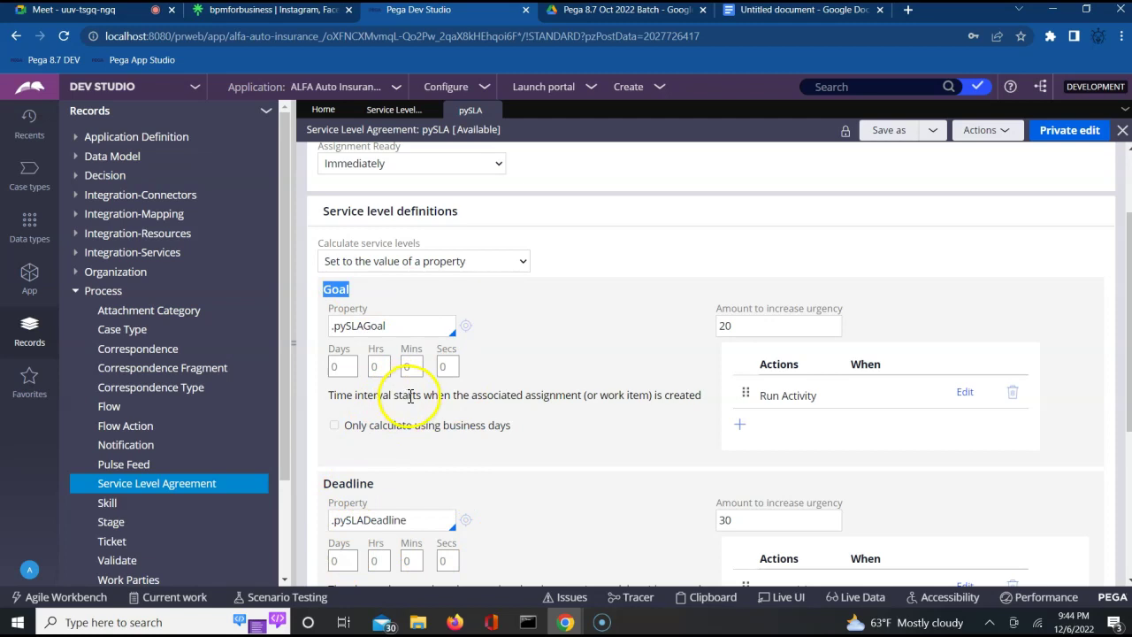
pyautogui.doubleClick(345, 483)
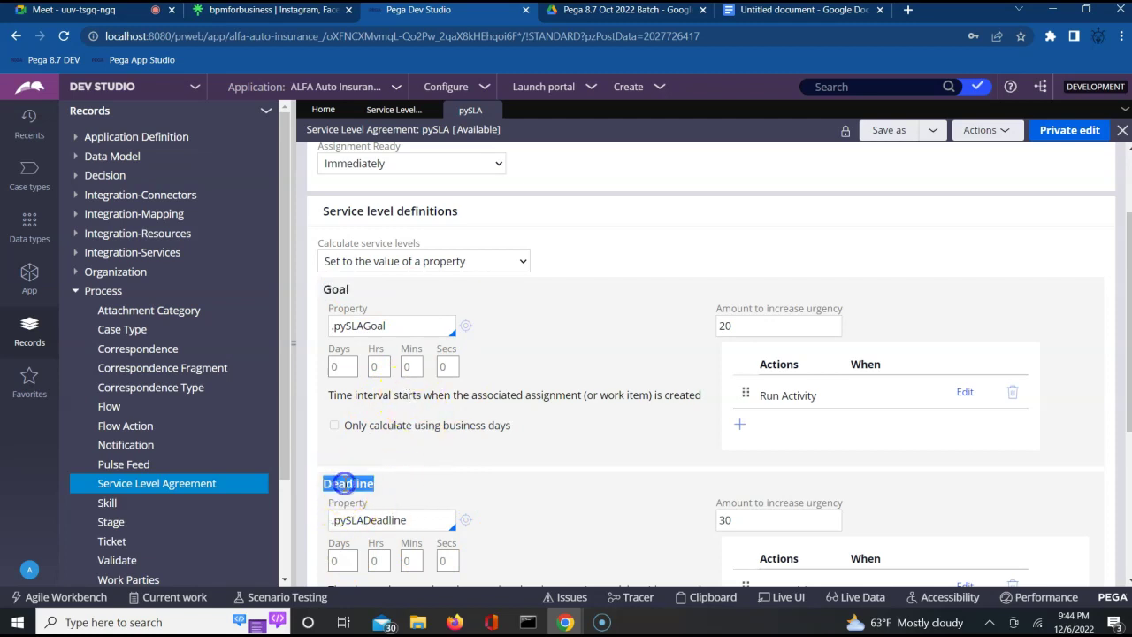
pyautogui.click(596, 540)
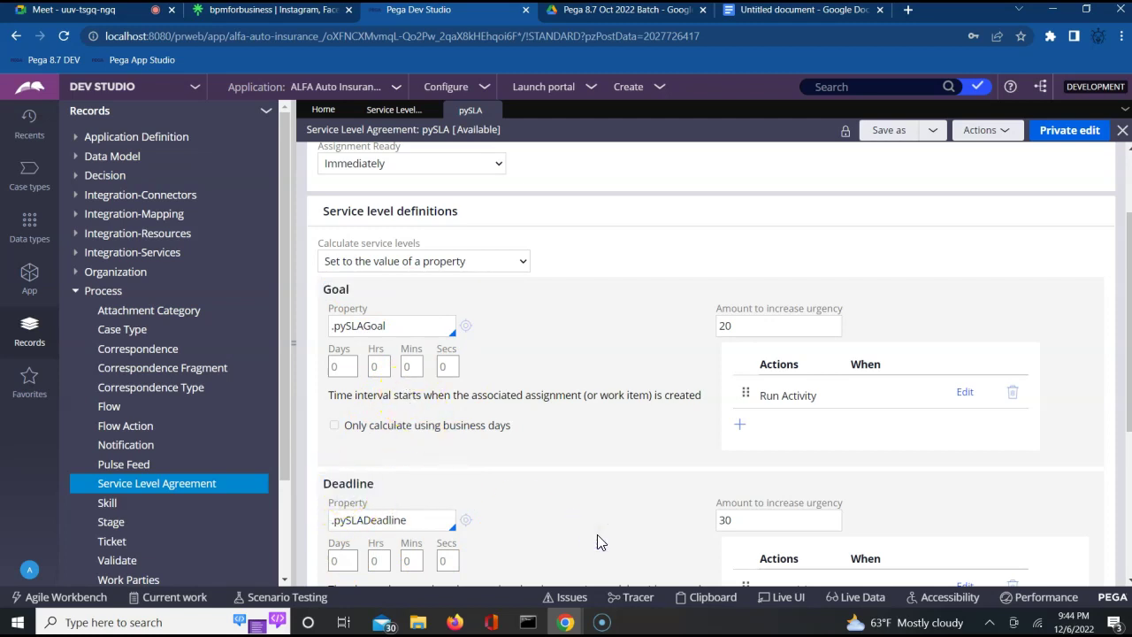
pyautogui.scroll(-2, 597, 538)
pyautogui.scroll(-3, 597, 541)
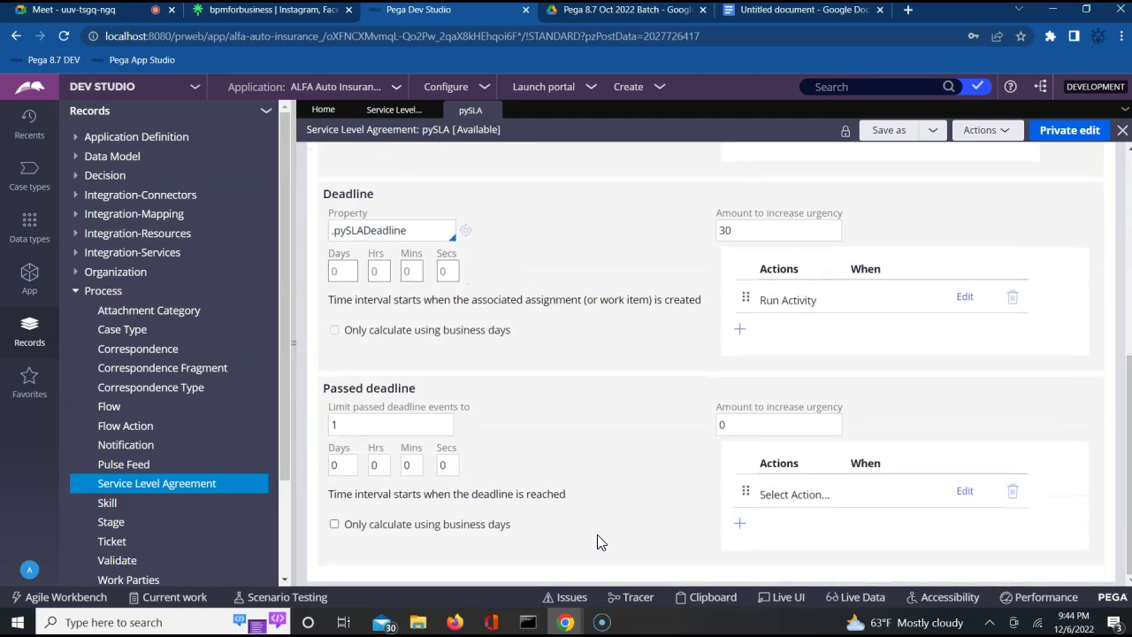
# Inspect the Passed deadline action row settings, then return to the Untitled notes document.
pyautogui.click(385, 391)
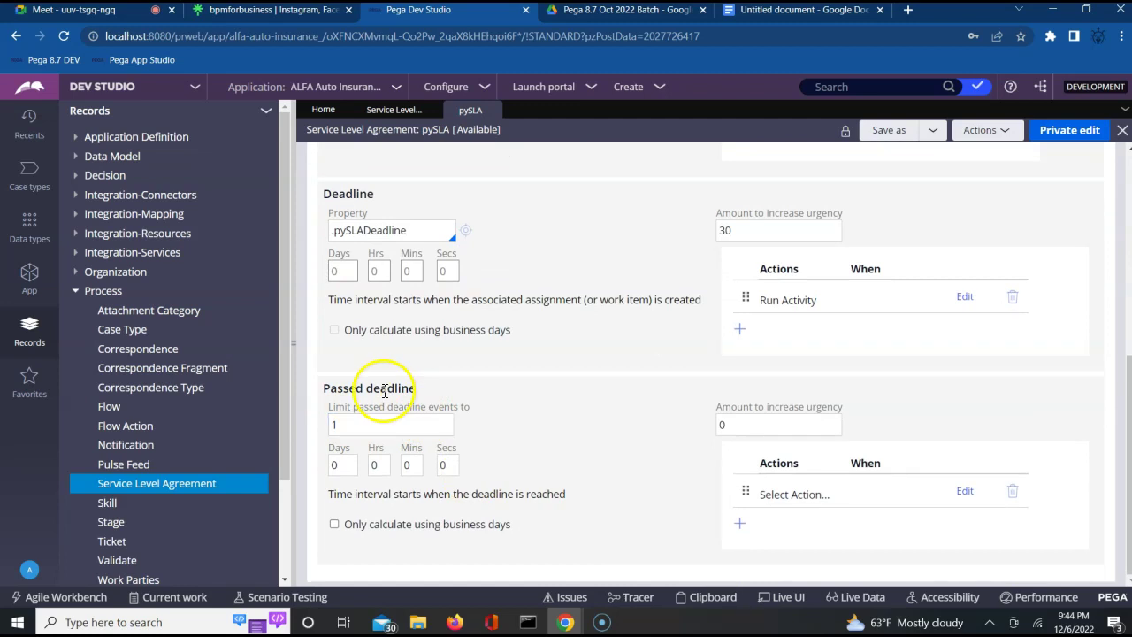
pyautogui.tripleClick(385, 391)
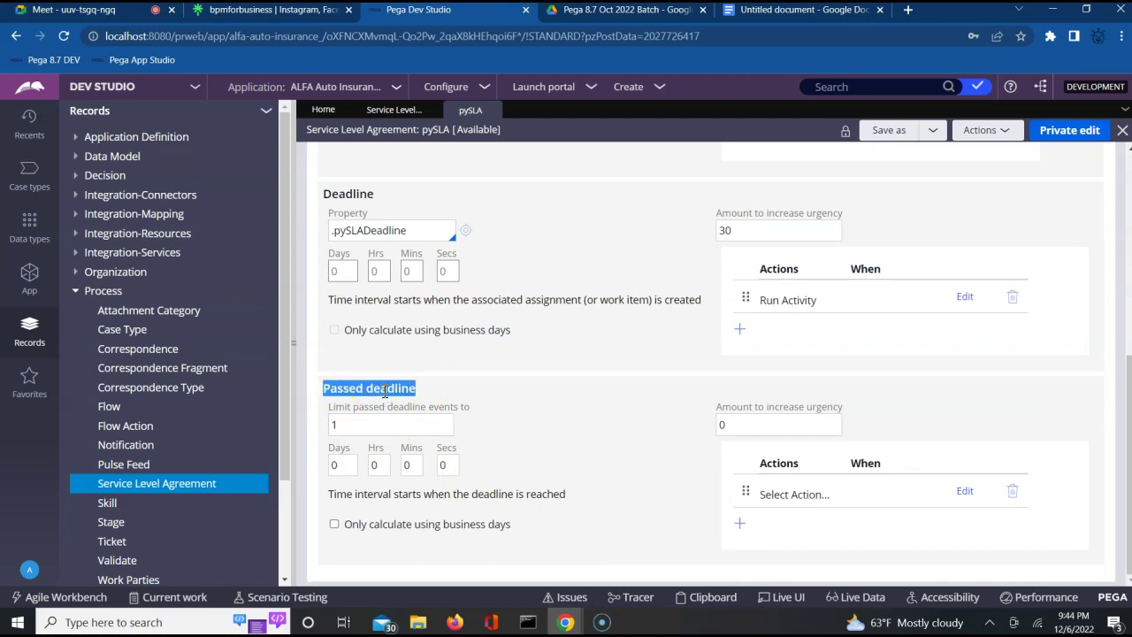
pyautogui.click(811, 495)
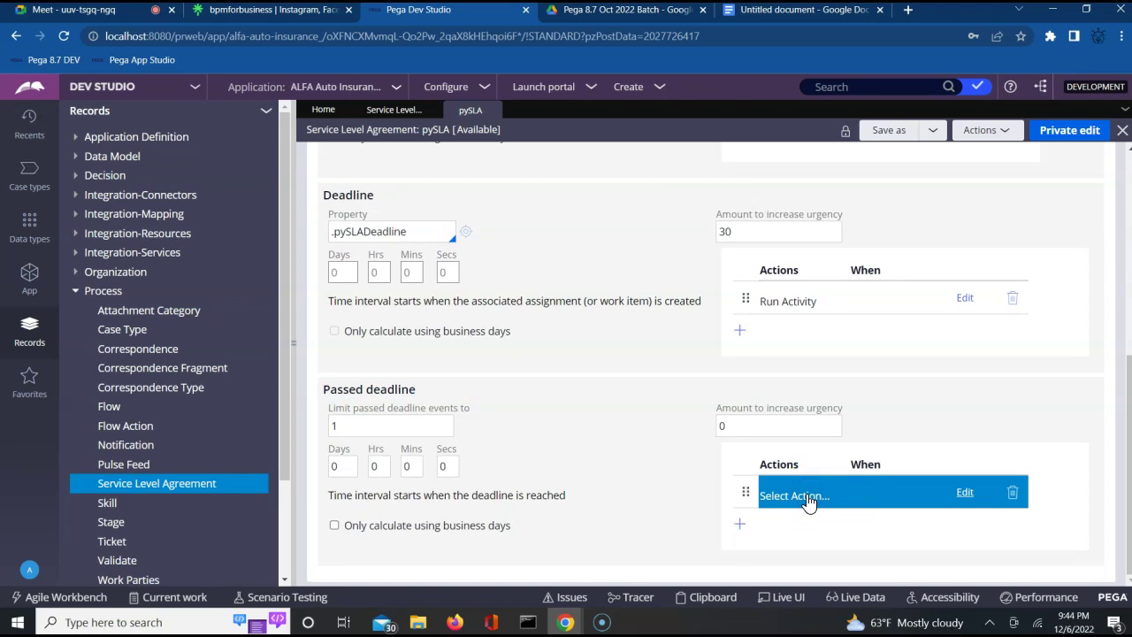
pyautogui.click(646, 467)
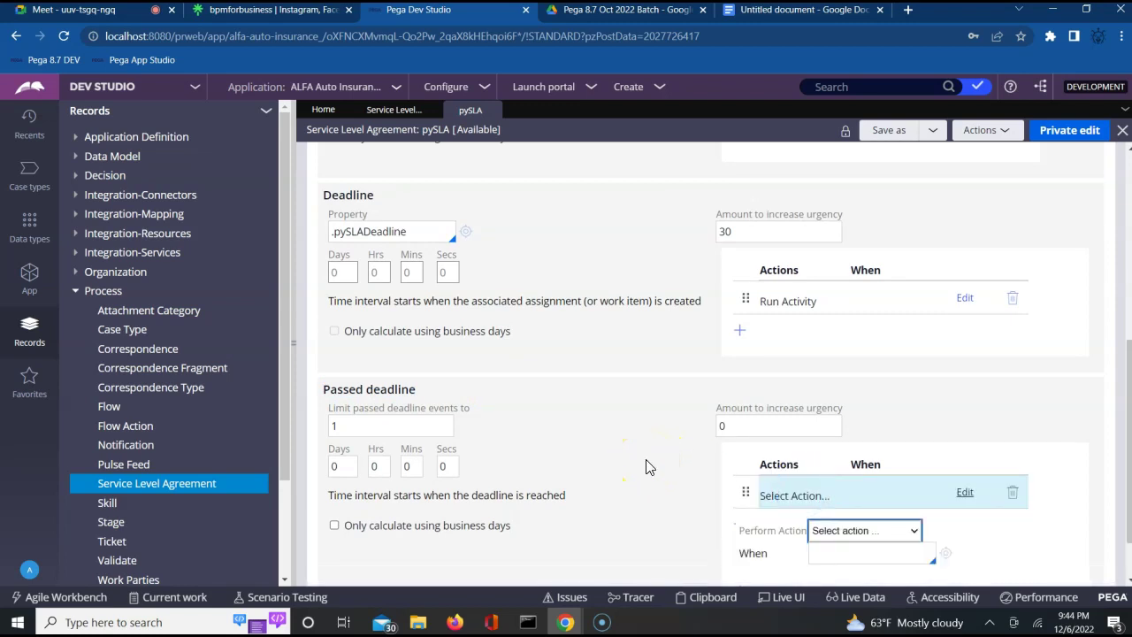
pyautogui.click(1008, 506)
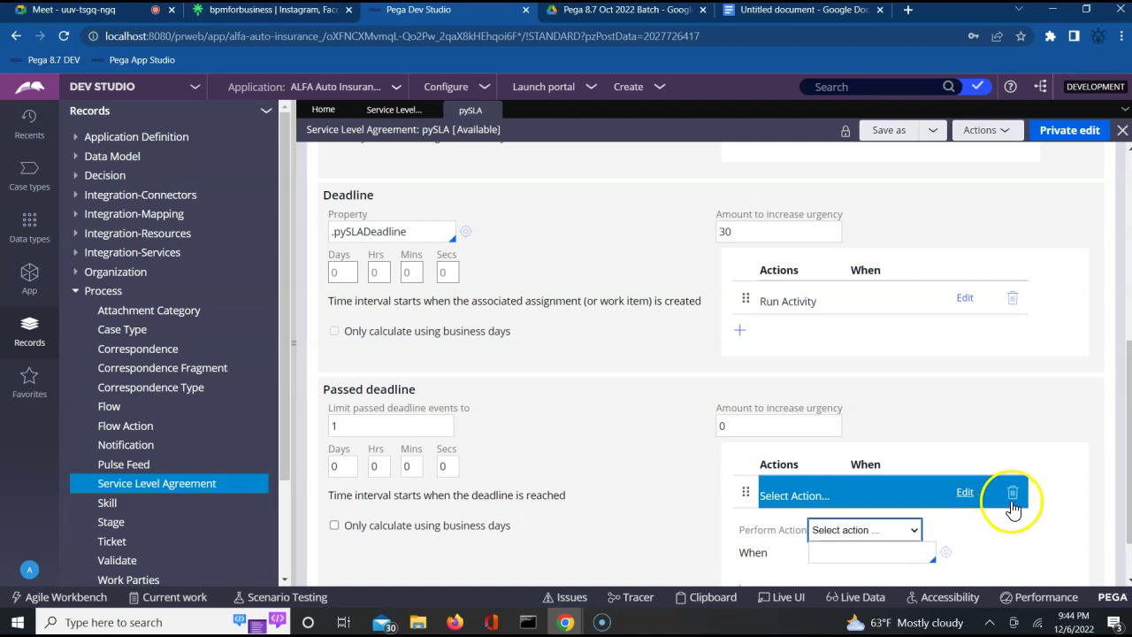
pyautogui.click(1013, 509)
pyautogui.click(644, 407)
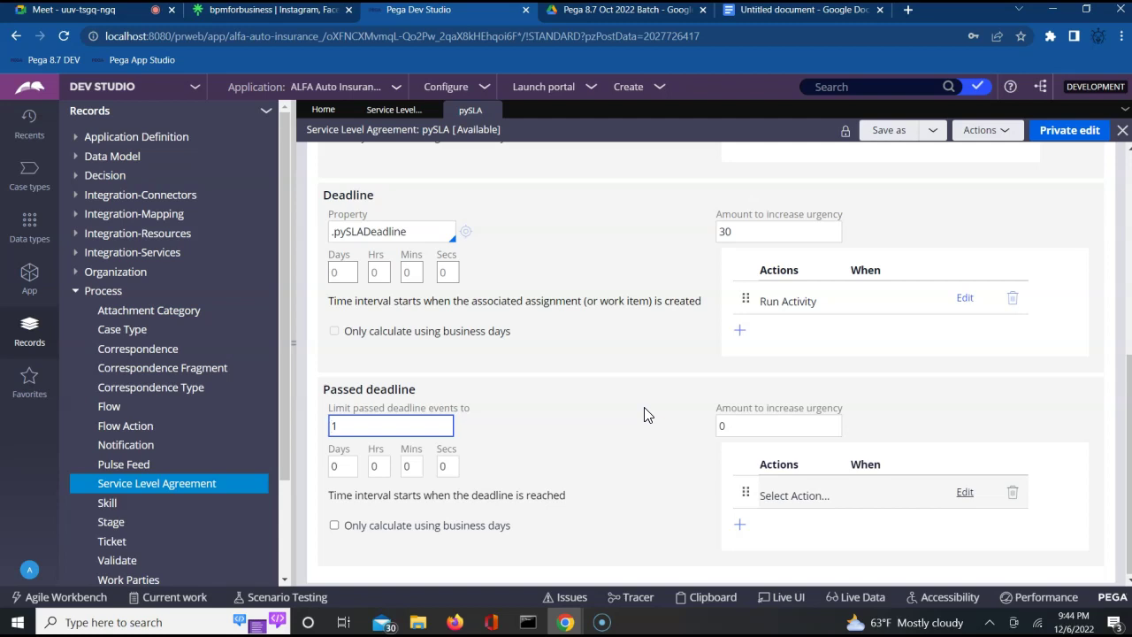
pyautogui.click(784, 11)
pyautogui.click(660, 187)
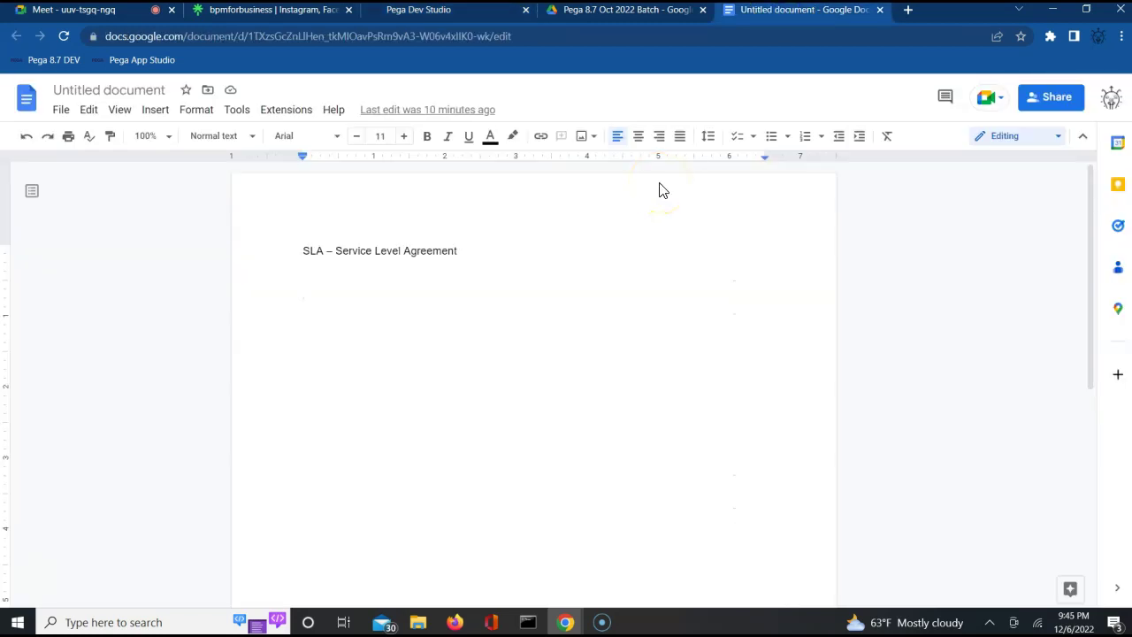
# Type 'SLA is a Process Rule.' and paste the pxObjClass XML line below it.
pyautogui.write('SAL is')
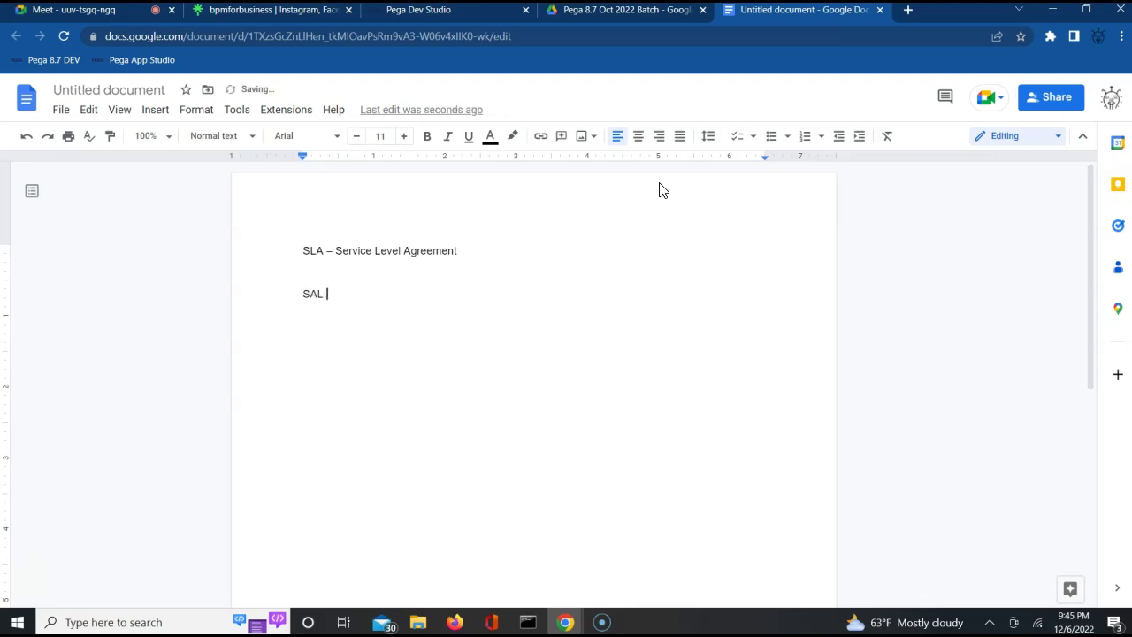
pyautogui.press('BackSpace')
pyautogui.press('BackSpace')
pyautogui.press('BackSpace')
pyautogui.press('BackSpace')
pyautogui.press('BackSpace')
pyautogui.press('BackSpace')
pyautogui.write('LA is a ro')
pyautogui.press('BackSpace')
pyautogui.press('BackSpace')
pyautogui.write('Process Rules')
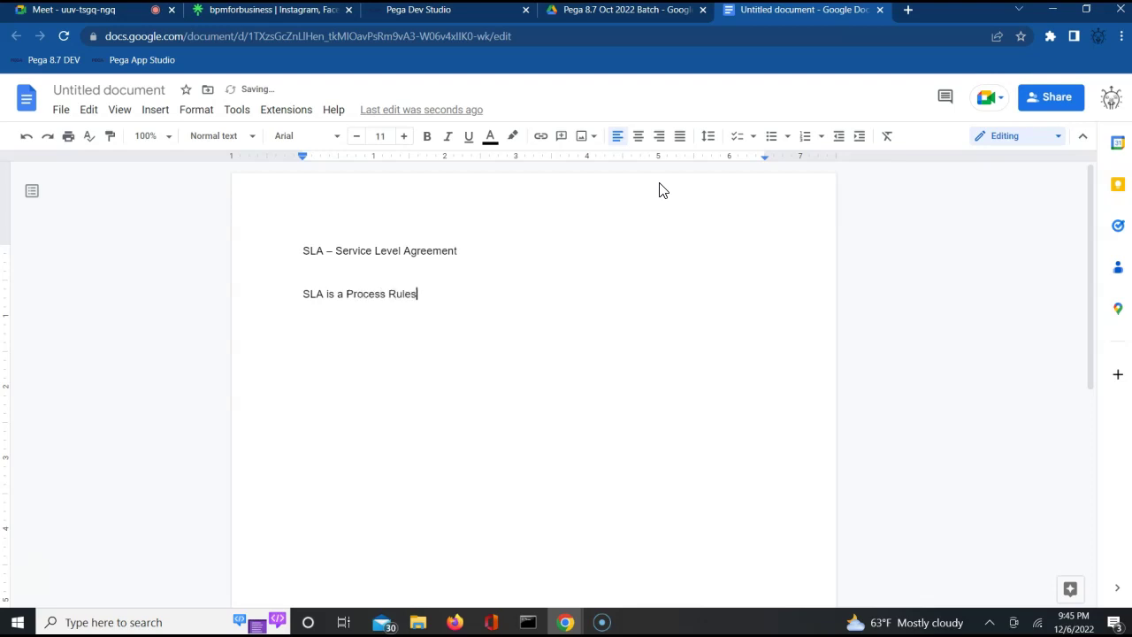
pyautogui.press('BackSpace')
pyautogui.write('.')
pyautogui.press('Return')
pyautogui.hotkey('ctrl', 'v')
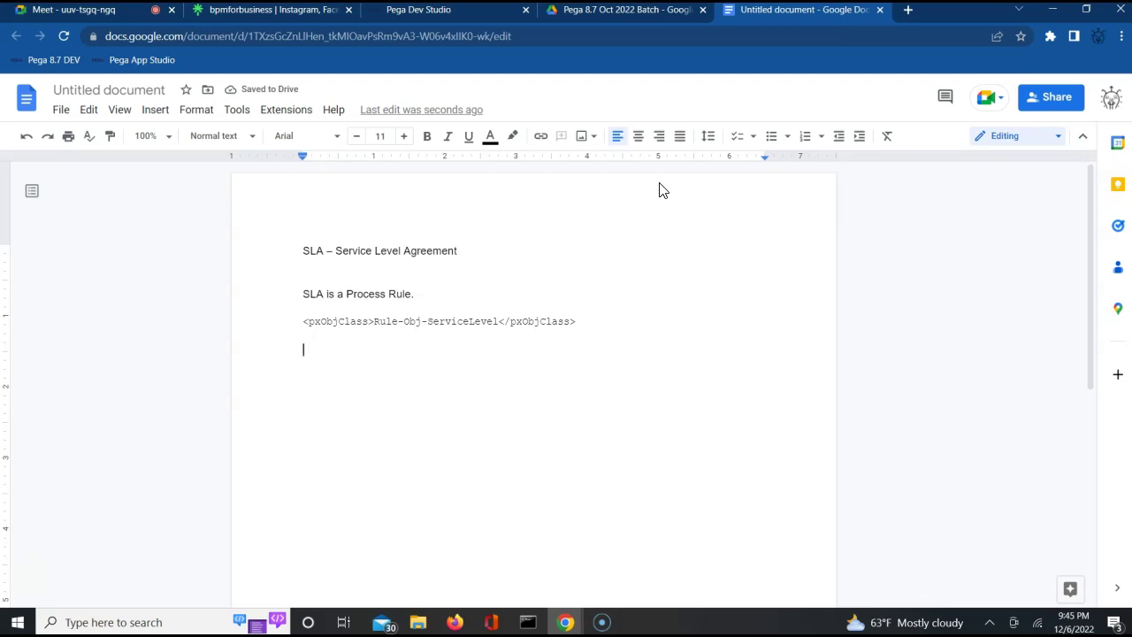
# Add the line 'SLA contains Urgency, Escalation options, intervals.'.
pyautogui.write('SLA contains ')
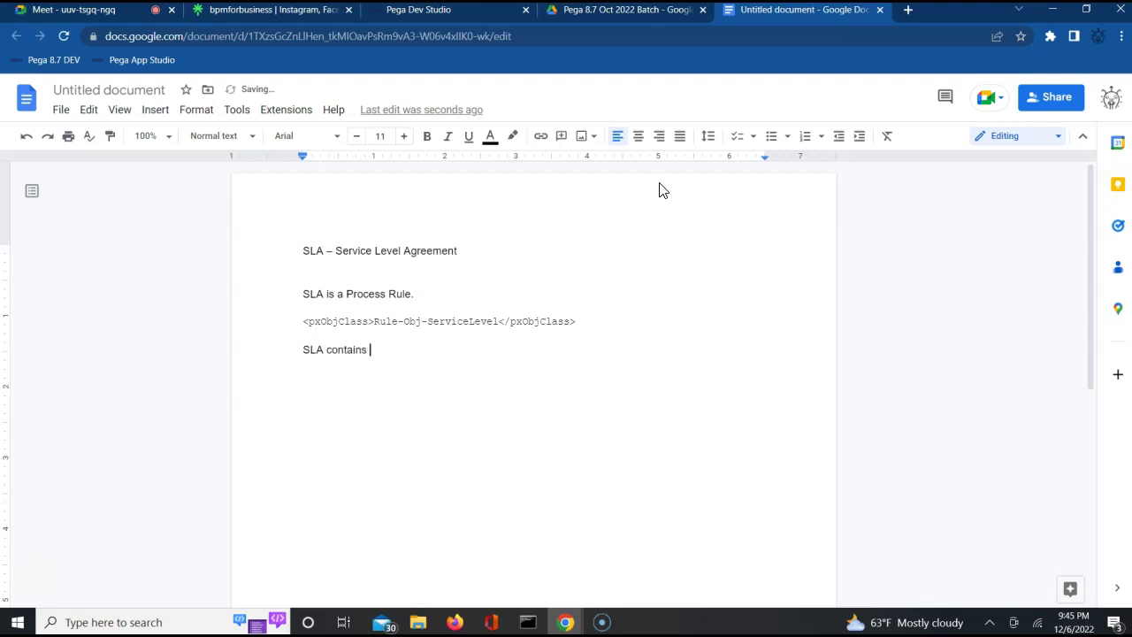
pyautogui.write('Urgency')
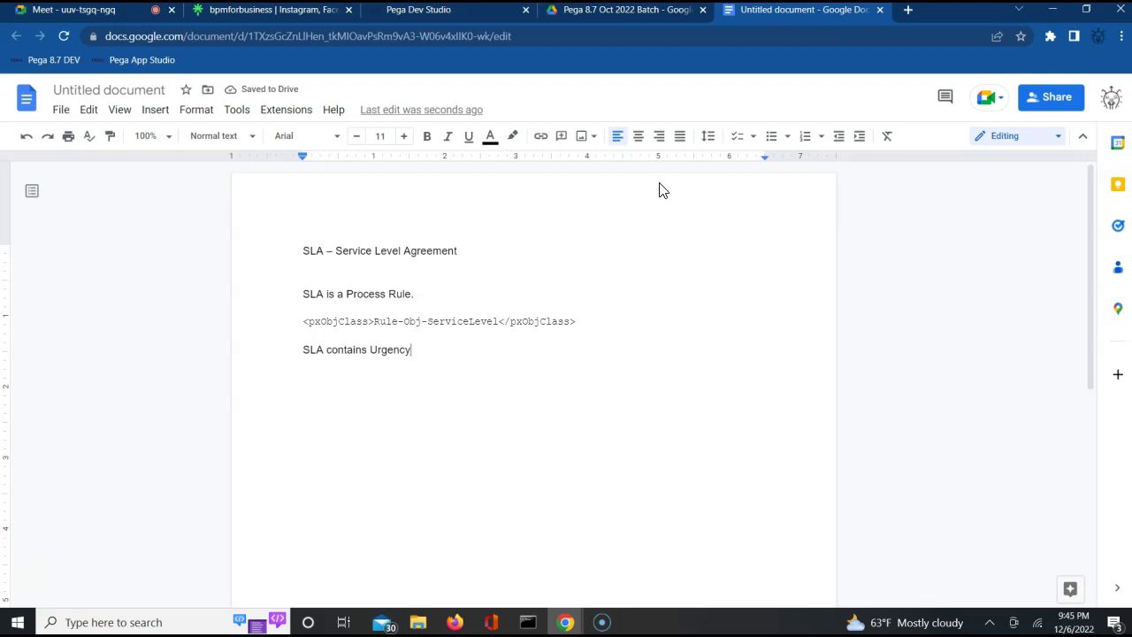
pyautogui.write(', Esca')
pyautogui.press('BackSpace')
pyautogui.press('BackSpace')
pyautogui.write('a')
pyautogui.press('BackSpace')
pyautogui.write('calation options, ')
pyautogui.write('t')
pyautogui.press('BackSpace')
pyautogui.write('Ite')
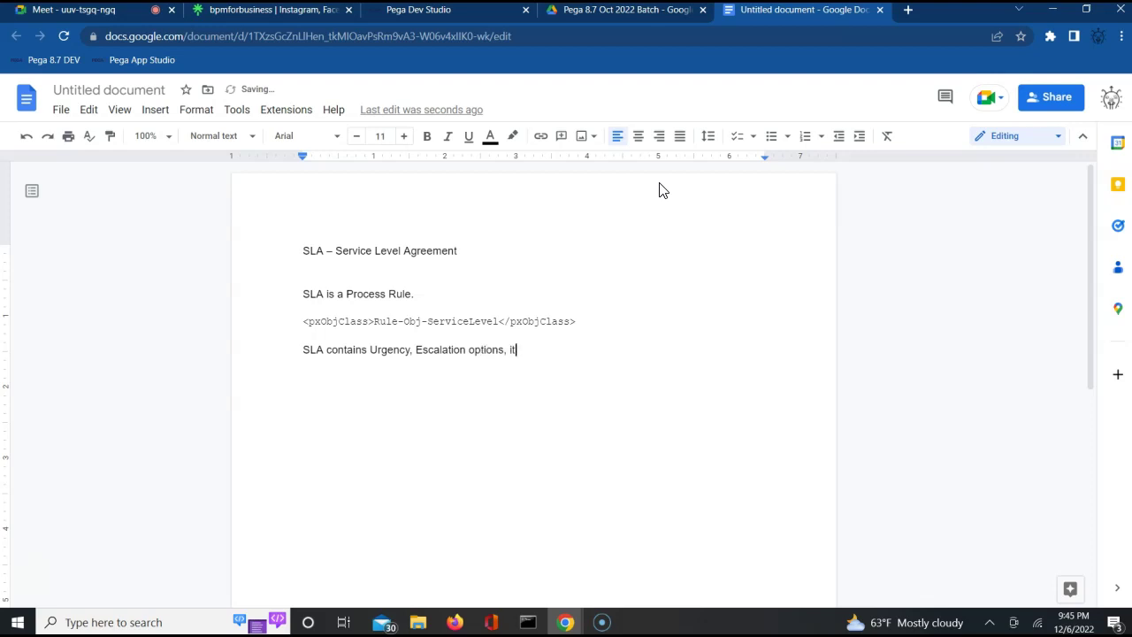
pyautogui.press('BackSpace')
pyautogui.press('BackSpace')
pyautogui.write('ntervals.')
# Add the sentence 'We can apply this at Assignment level in process flows and flow level in screen flows.'.
pyautogui.press('Return')
pyautogui.press('BackSpace')
pyautogui.press('Return')
pyautogui.write('ms')
pyautogui.press('BackSpace')
pyautogui.press('BackSpace')
pyautogui.write('E c')
pyautogui.press('BackSpace')
pyautogui.press('BackSpace')
pyautogui.press('BackSpace')
pyautogui.write('We can appl')
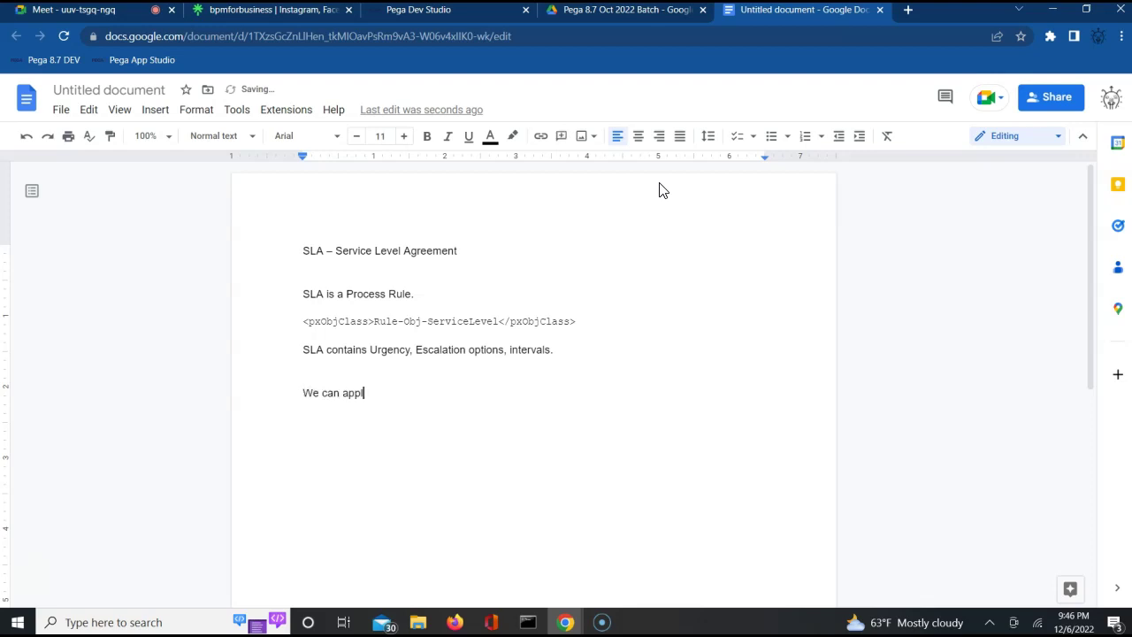
pyautogui.write('y this at Assignment level in proc')
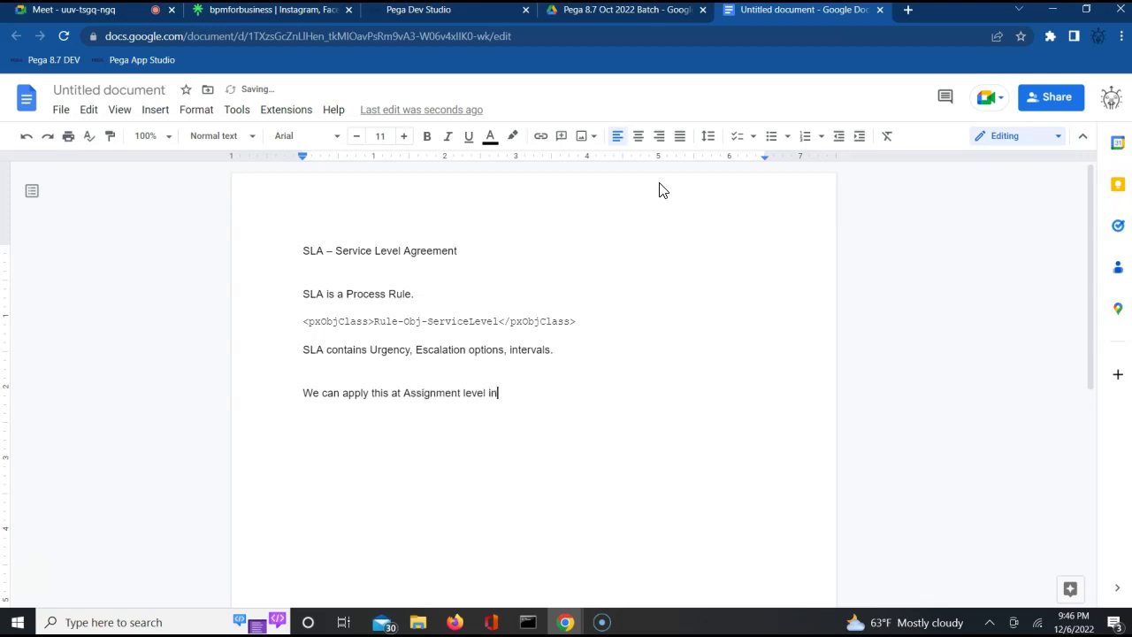
pyautogui.write('flo')
pyautogui.write('ws and flow')
pyautogui.write(' level in ')
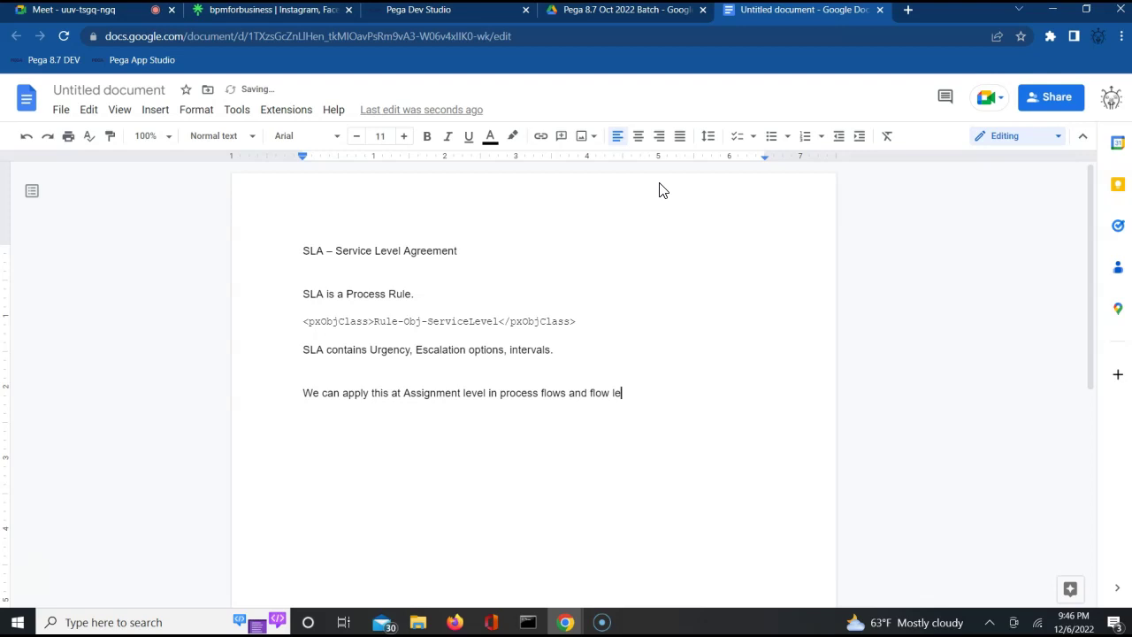
pyautogui.write('scren')
pyautogui.press('BackSpace')
pyautogui.write('en flows.')
pyautogui.press('Return')
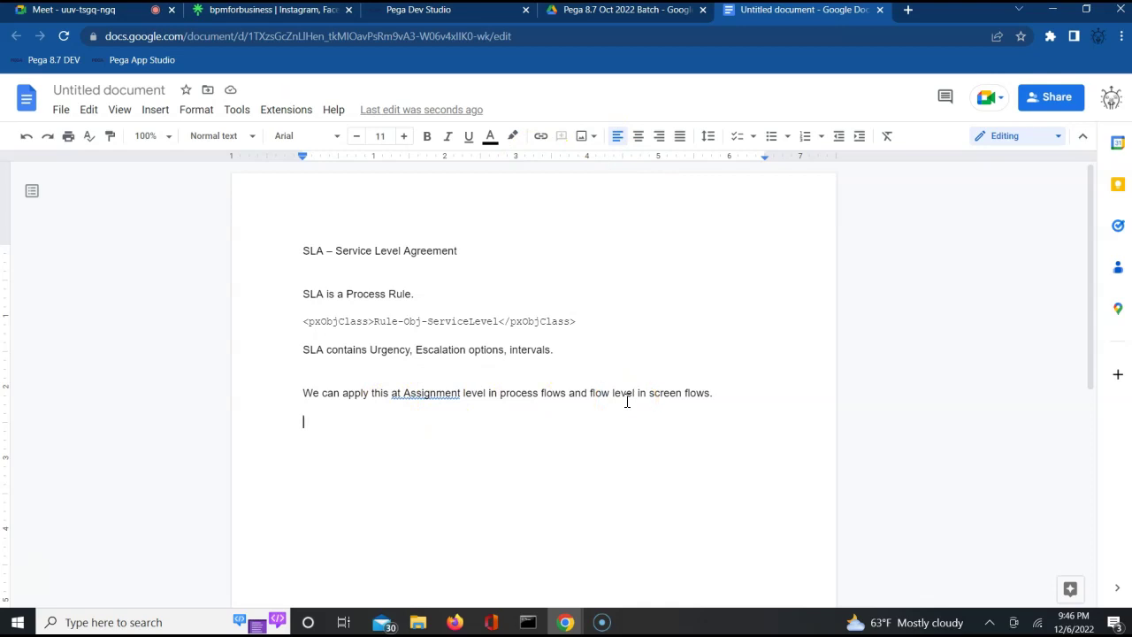
# Review the Goal section of the pySLA rule in Pega Dev Studio.
pyautogui.click(439, 17)
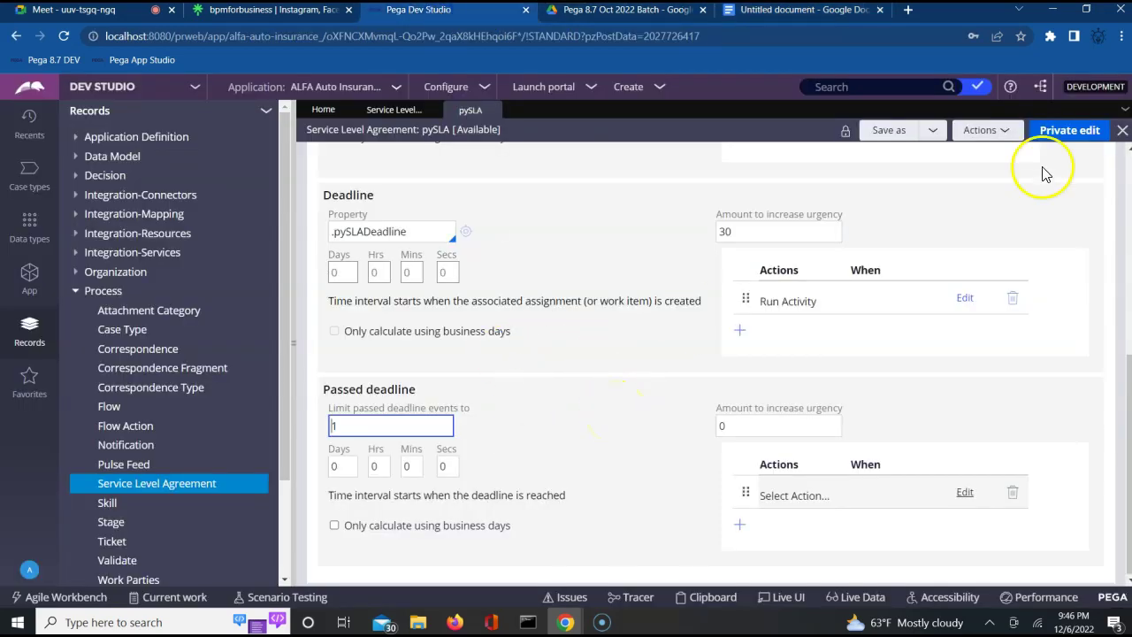
pyautogui.click(1100, 228)
pyautogui.scroll(4, 1100, 232)
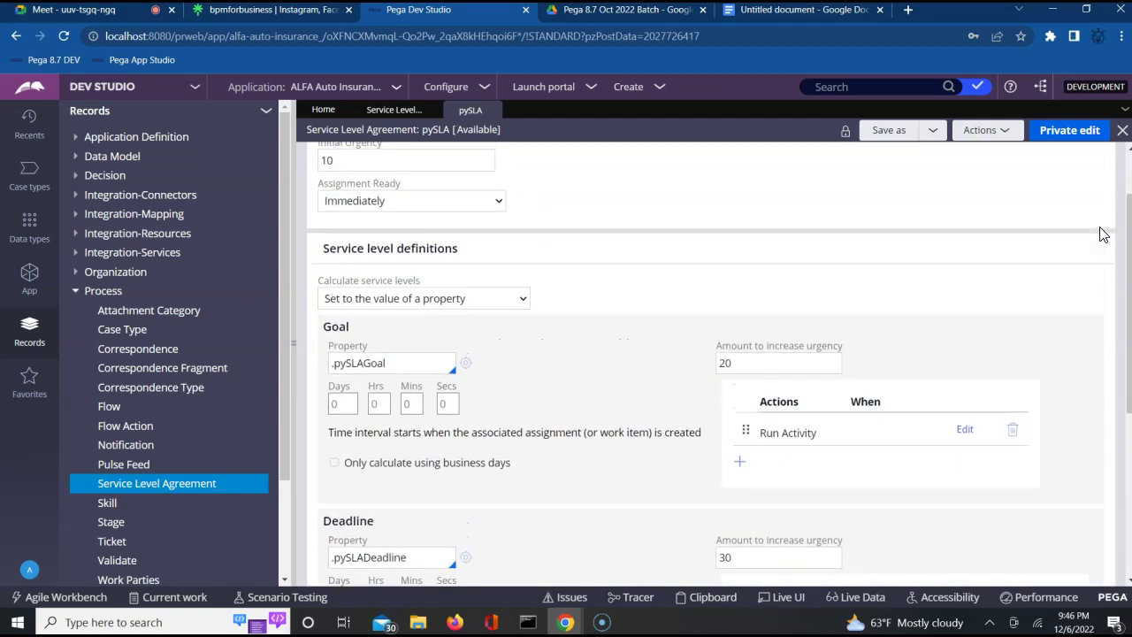
pyautogui.click(340, 334)
pyautogui.doubleClick(338, 329)
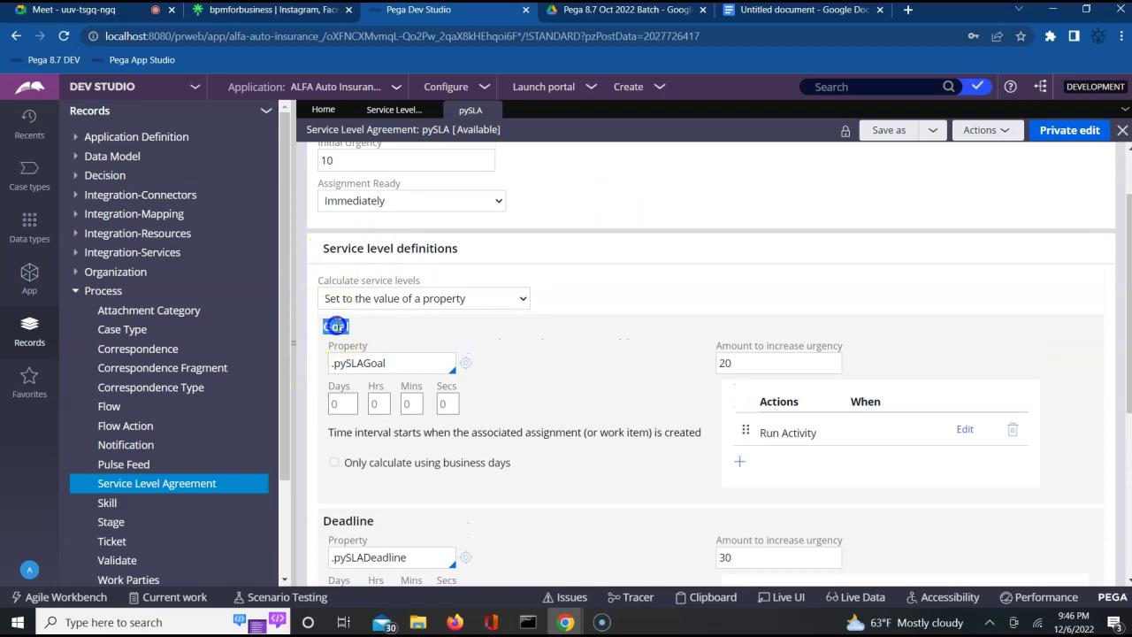
# Review the Deadline and Passed deadline settings, including the passed deadline events limit.
pyautogui.doubleClick(352, 521)
pyautogui.click(573, 537)
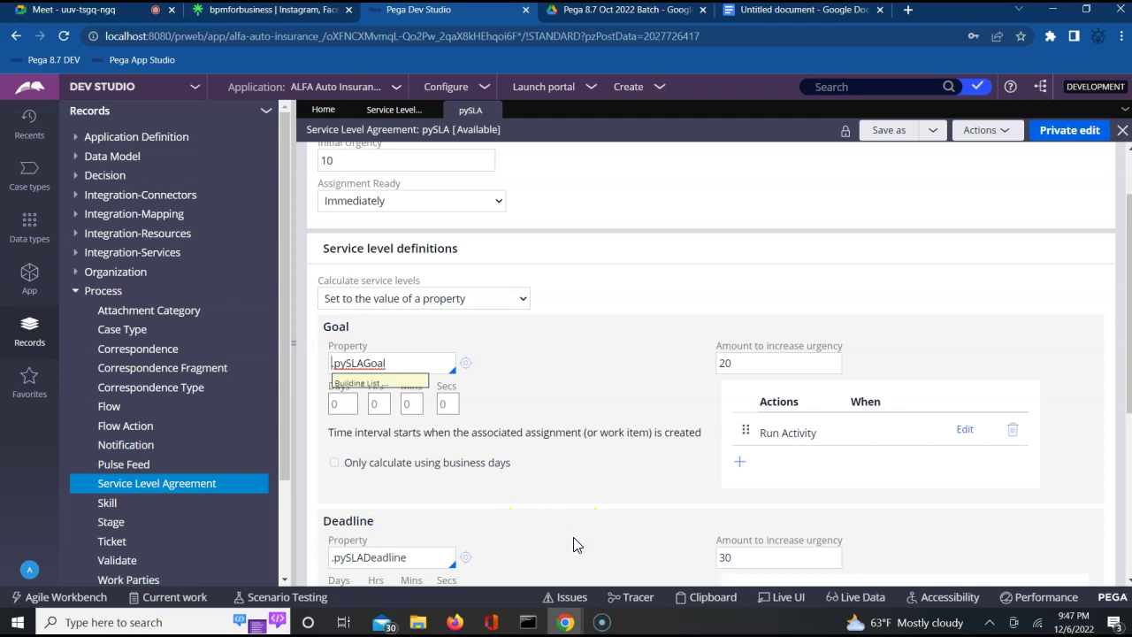
pyautogui.click(352, 521)
pyautogui.click(527, 533)
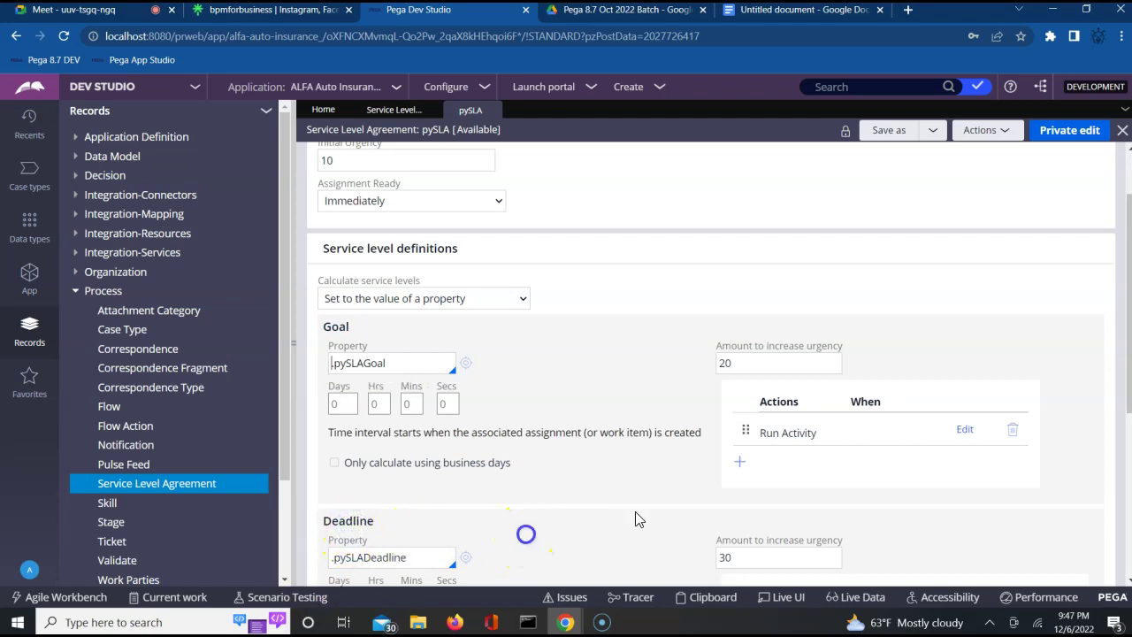
pyautogui.click(1127, 563)
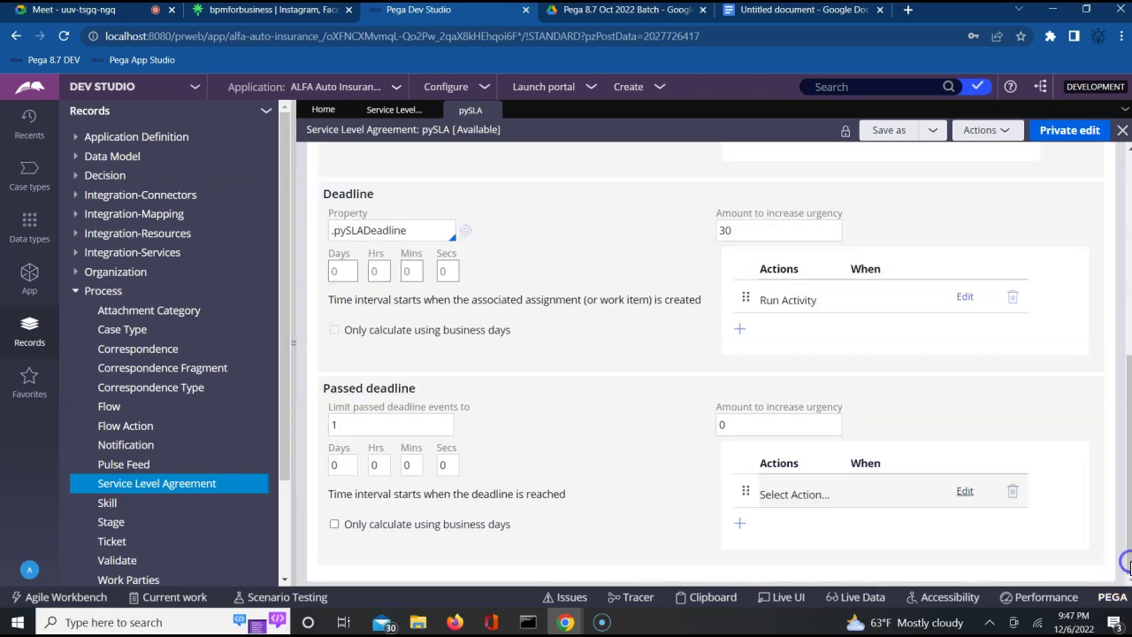
pyautogui.click(392, 409)
pyautogui.click(766, 16)
# Under '3 intervals', number Goal Time, Deadline Time and Passed Deadline Time, then add blank lines.
pyautogui.write('3 intervals')
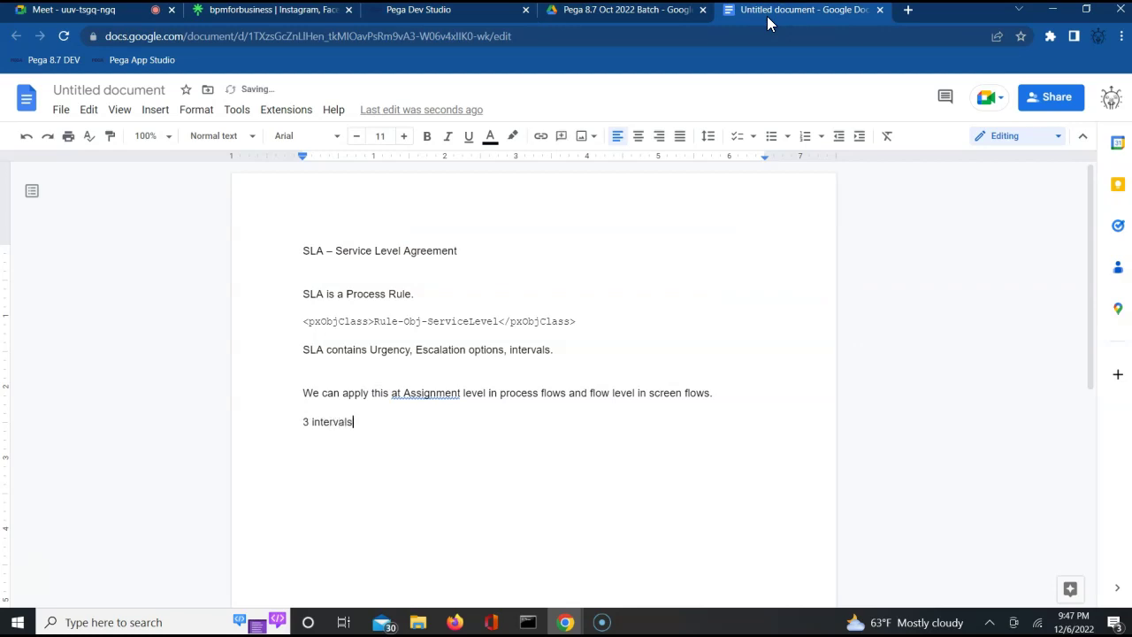
pyautogui.press('Return')
pyautogui.write('1. Goal Time')
pyautogui.press('Return')
pyautogui.write('Deadline Time')
pyautogui.press('Return')
pyautogui.write('Pa')
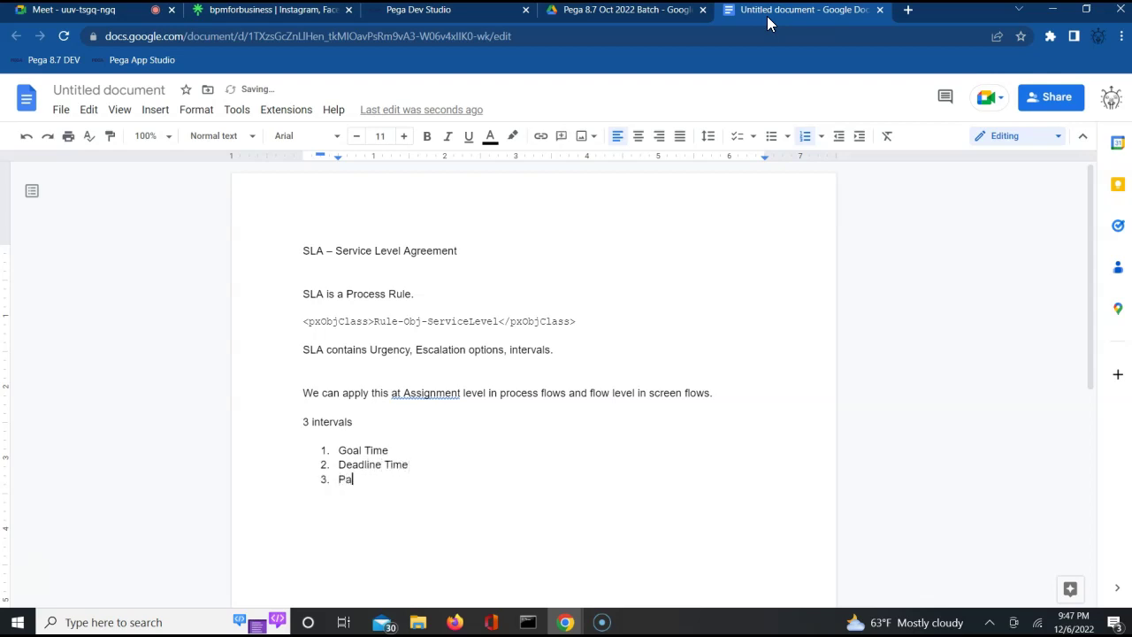
pyautogui.write('ssed Deadline lin')
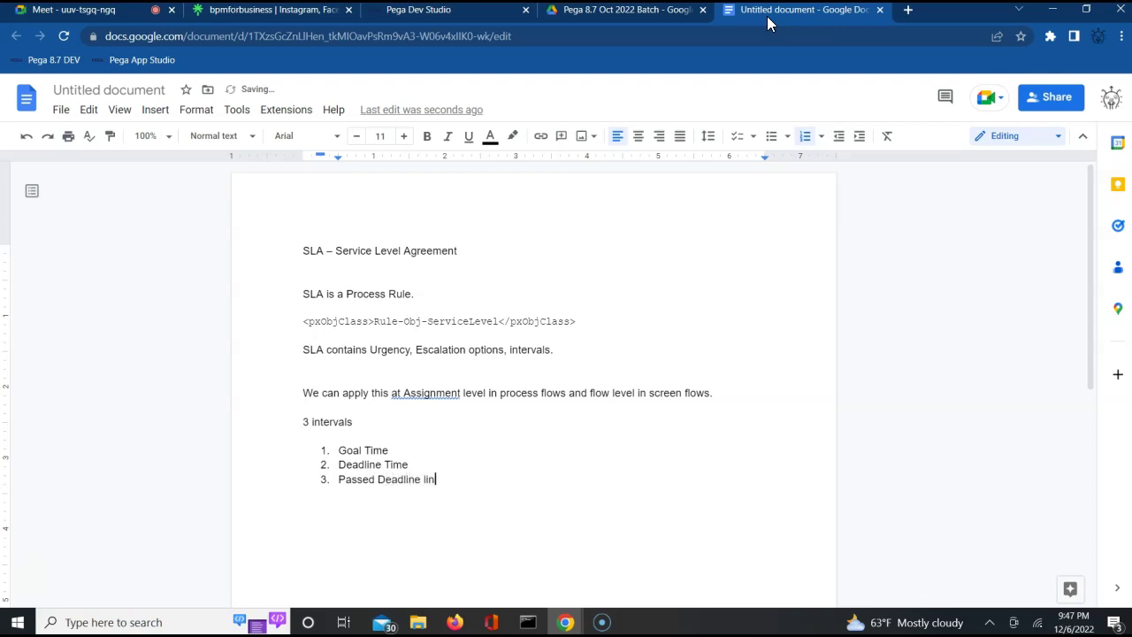
pyautogui.press('BackSpace')
pyautogui.press('BackSpace')
pyautogui.press('BackSpace')
pyautogui.write('Time')
pyautogui.press('Return')
pyautogui.press('Return')
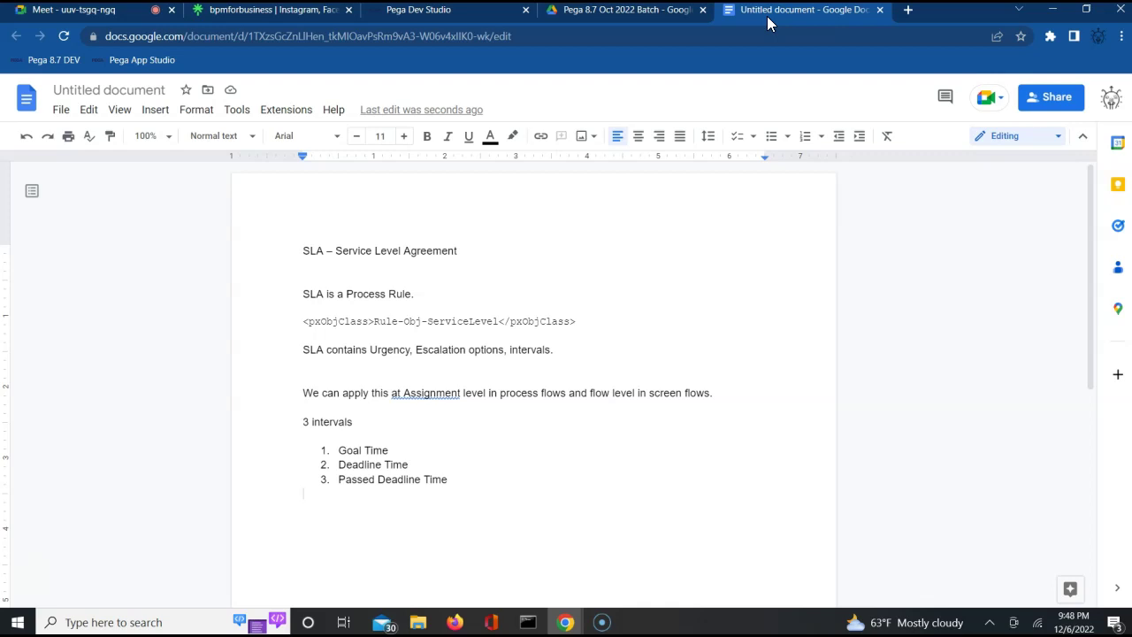
pyautogui.press('Return')
# Highlight the Goal Time and Deadline Time list items while explaining them.
pyautogui.click(741, 9)
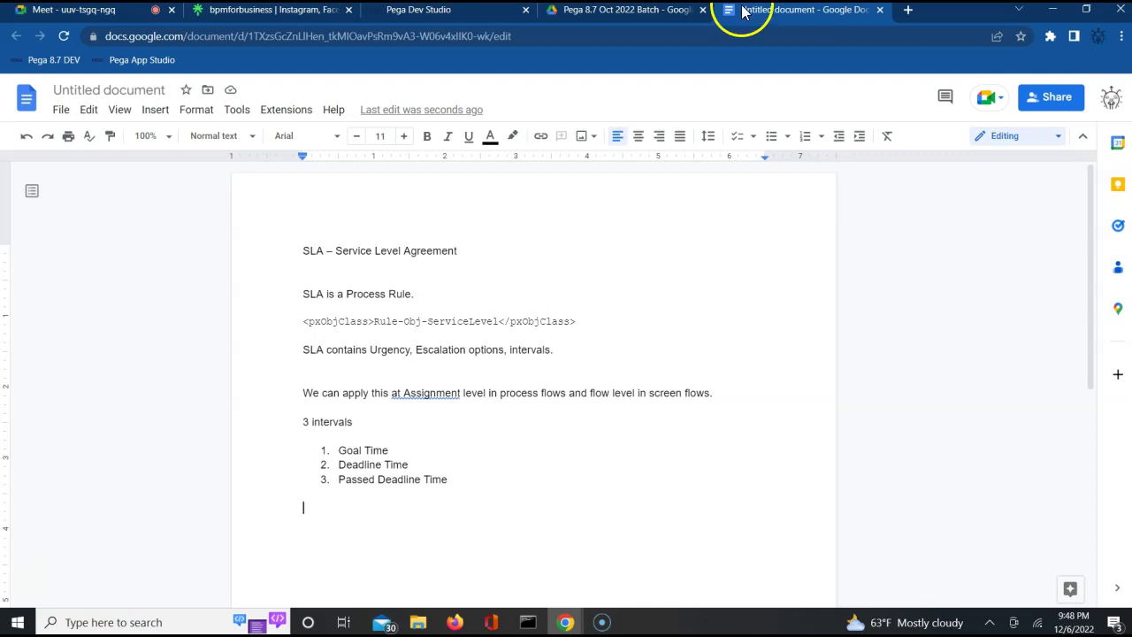
pyautogui.tripleClick(360, 451)
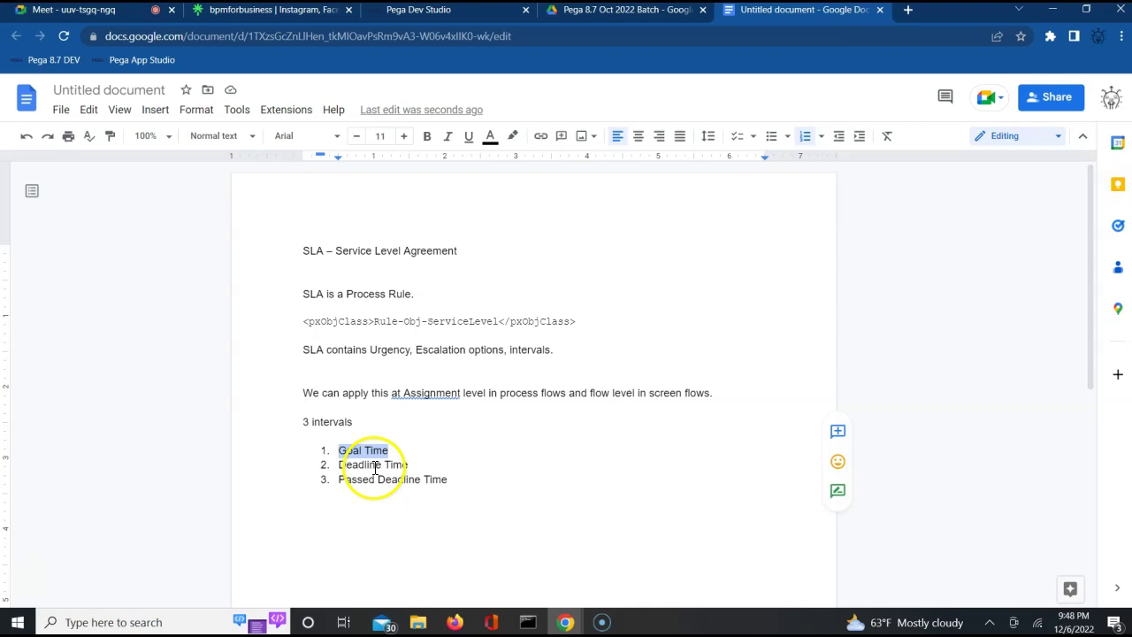
pyautogui.doubleClick(375, 467)
pyautogui.doubleClick(394, 464)
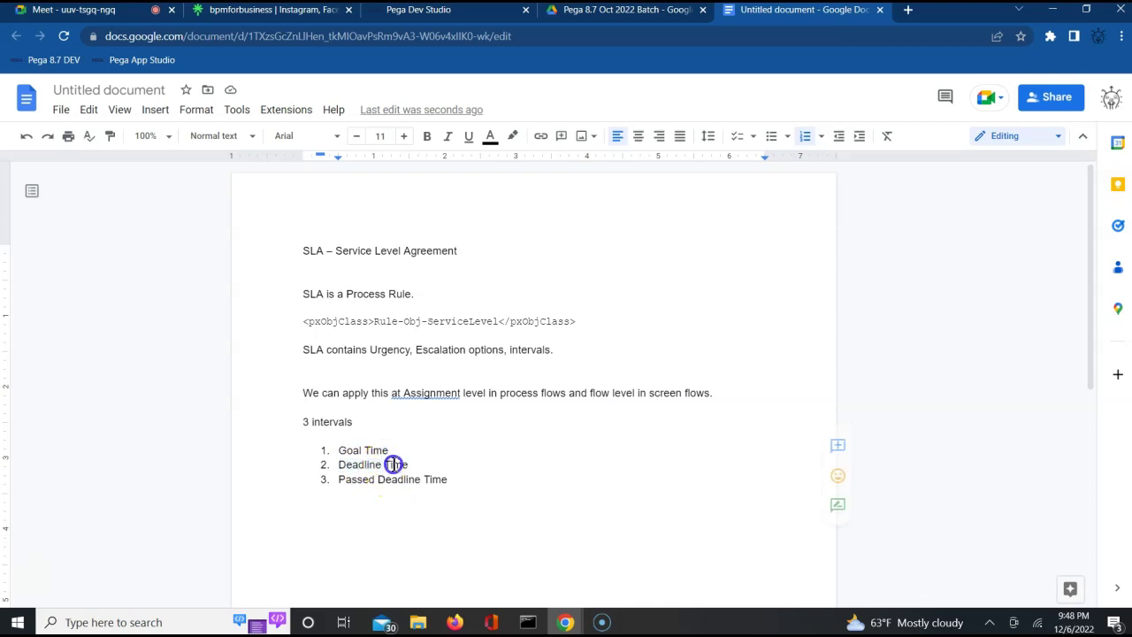
pyautogui.tripleClick(369, 465)
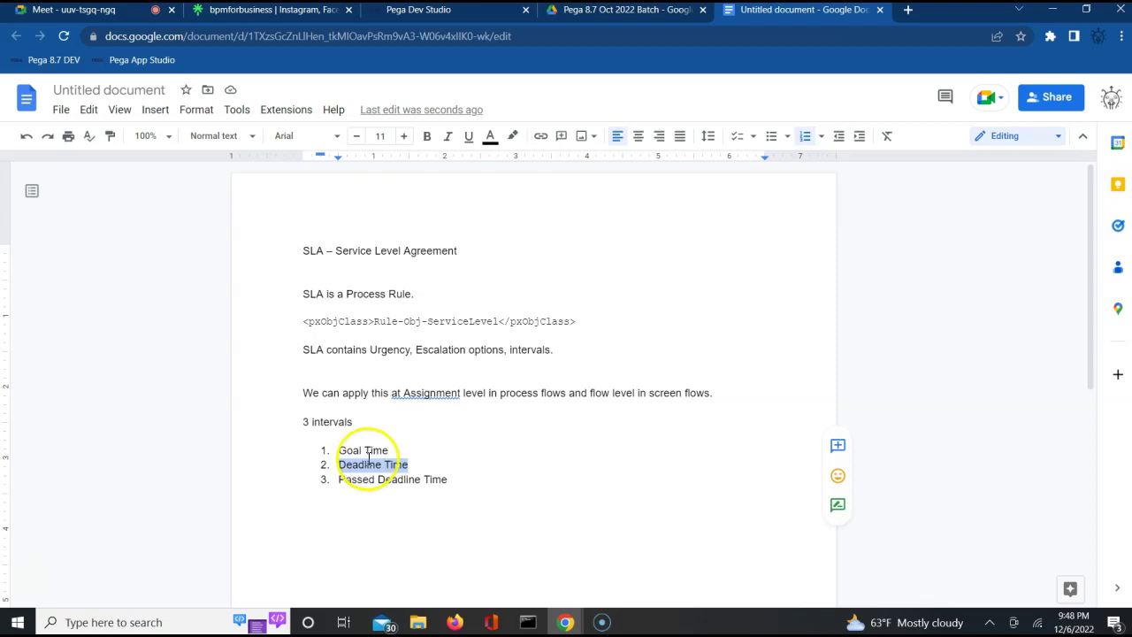
pyautogui.tripleClick(365, 449)
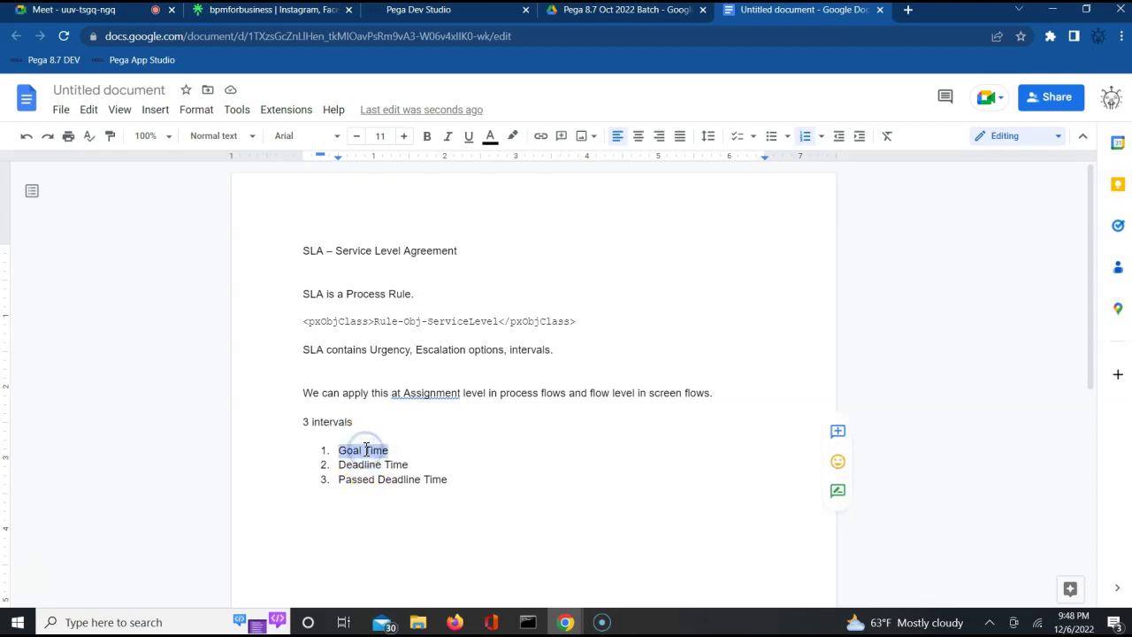
# Type '4pm -- 2 hrs == 6pm is goal time' on the empty line below the list.
pyautogui.click(351, 528)
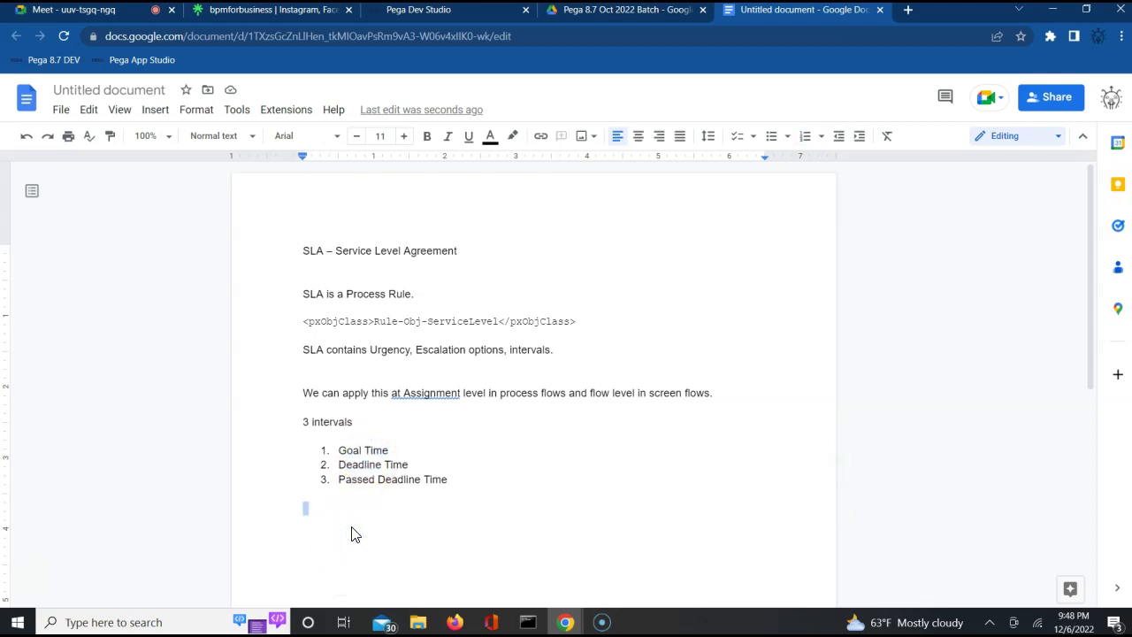
pyautogui.write('4pm')
pyautogui.write(' -- 2 hrs')
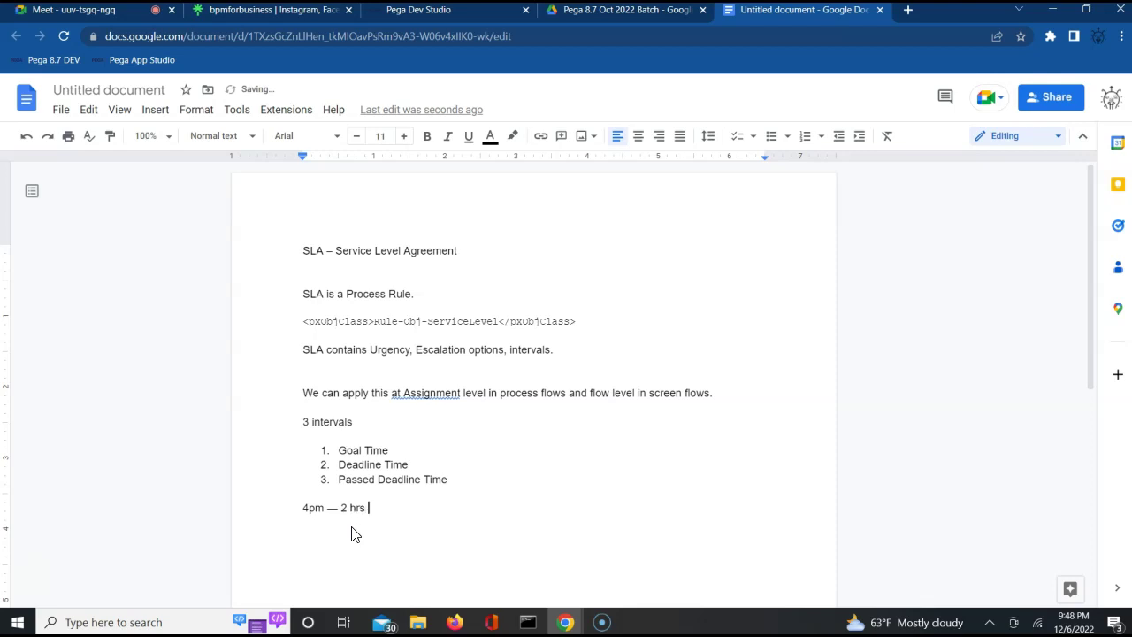
pyautogui.write(' == 6pm is goal time')
pyautogui.press('Return')
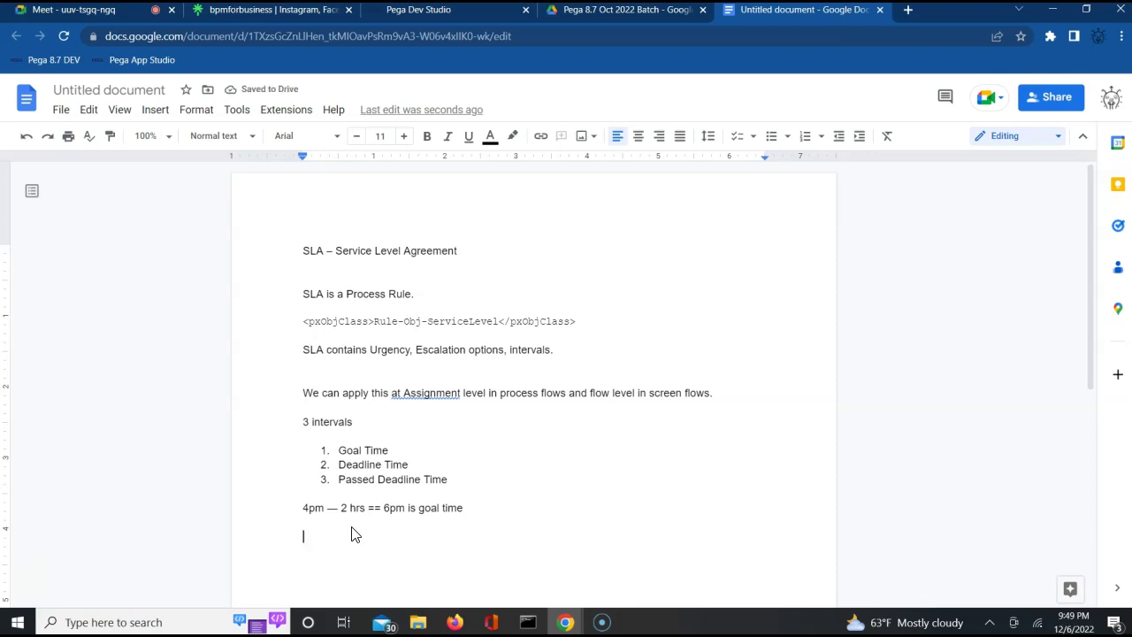
pyautogui.click(358, 506)
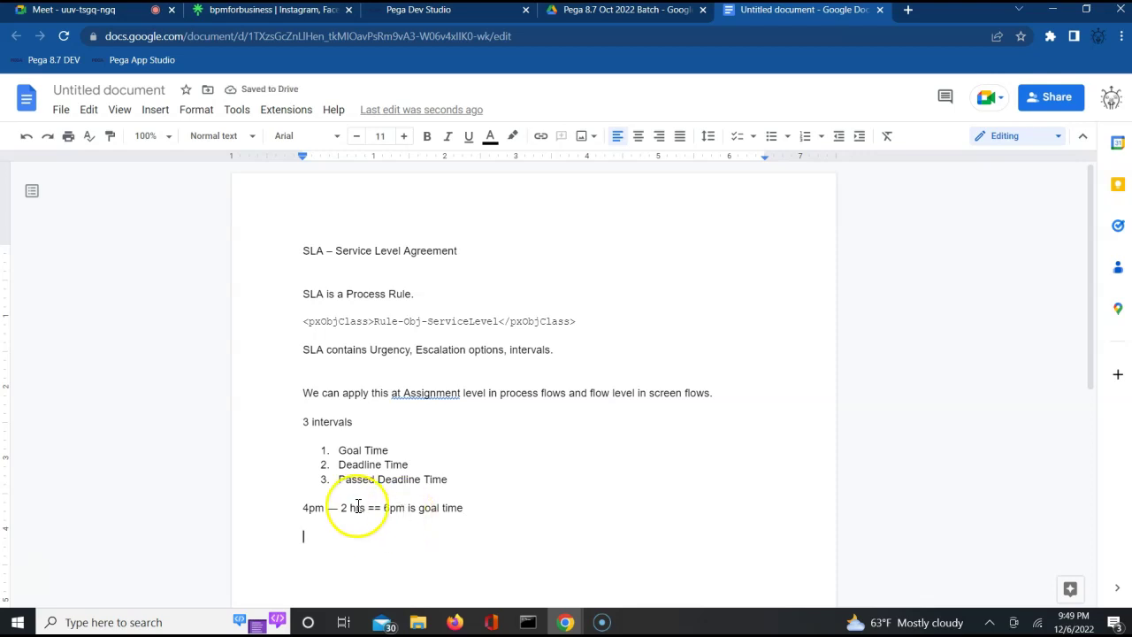
pyautogui.doubleClick(349, 528)
# Add an indented line '3hrs == 7pm' beneath the goal-time example.
pyautogui.press('Tab')
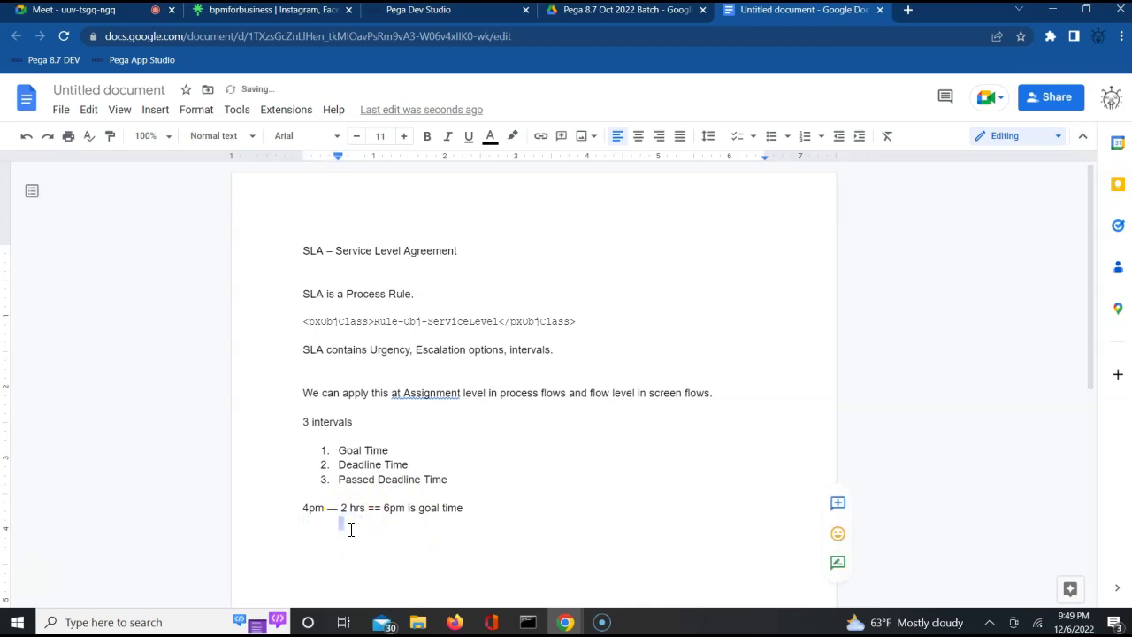
pyautogui.write('3')
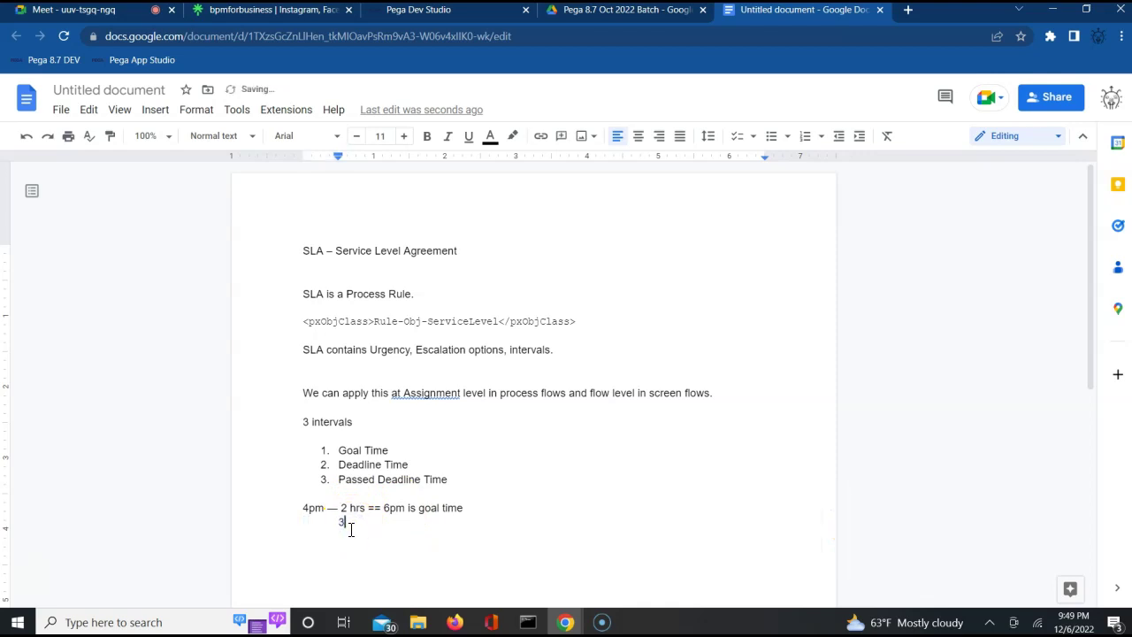
pyautogui.write('hrs == 7pm')
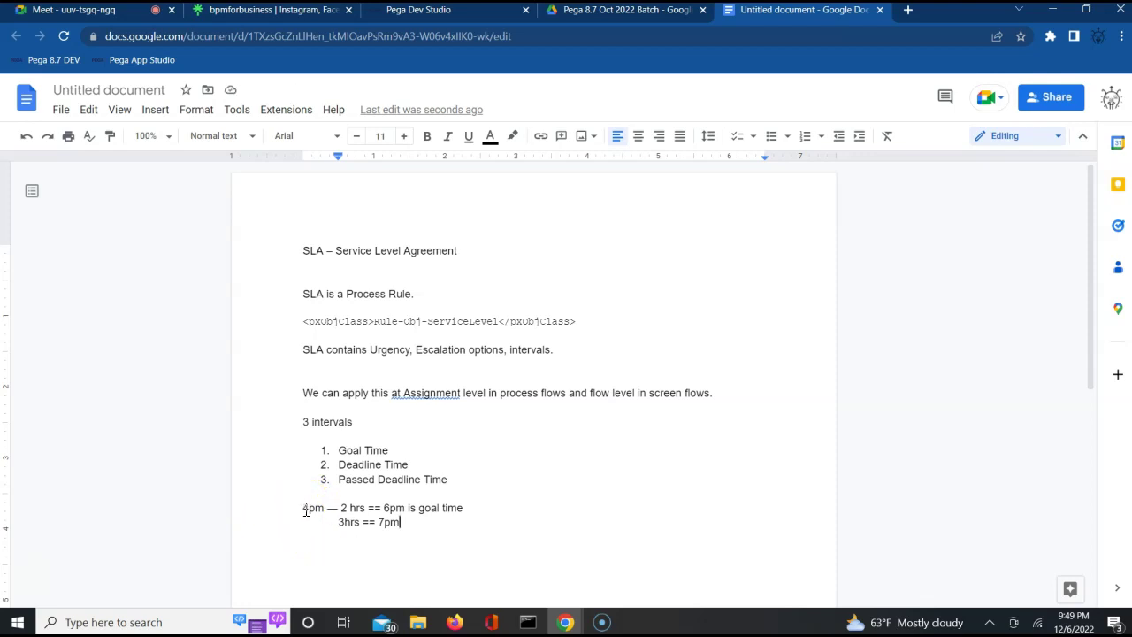
pyautogui.doubleClick(306, 508)
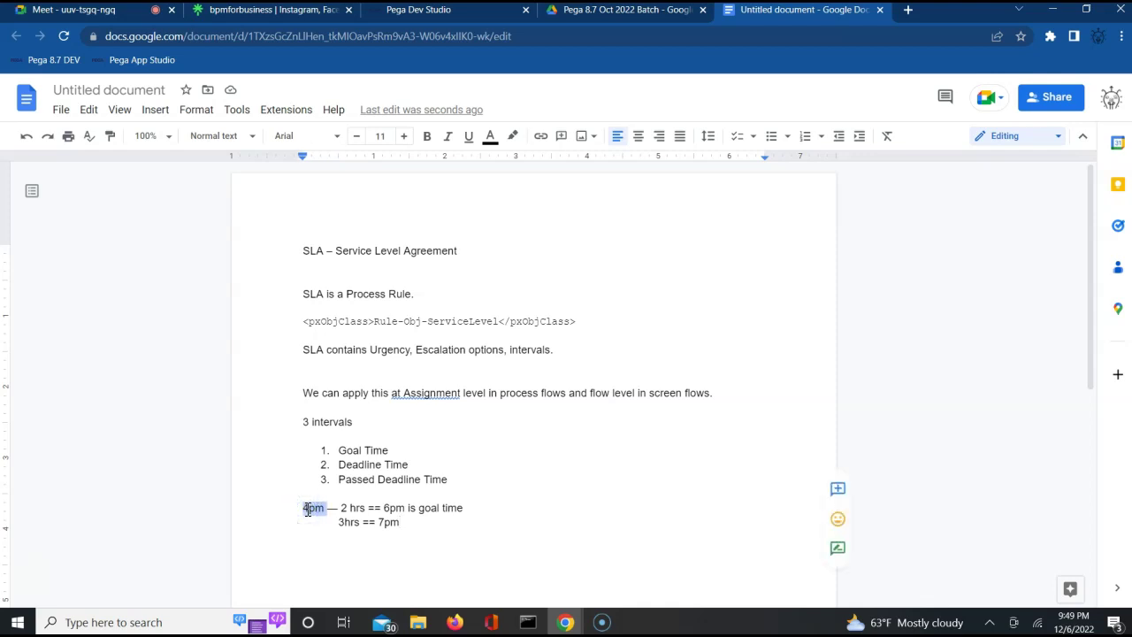
pyautogui.click(391, 507)
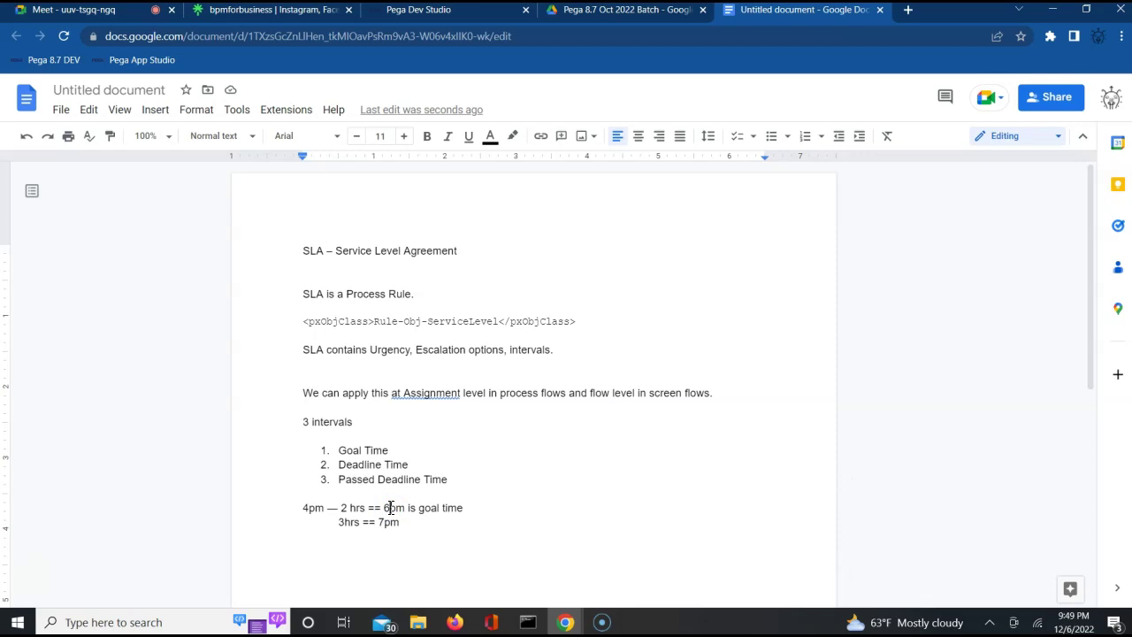
pyautogui.doubleClick(358, 464)
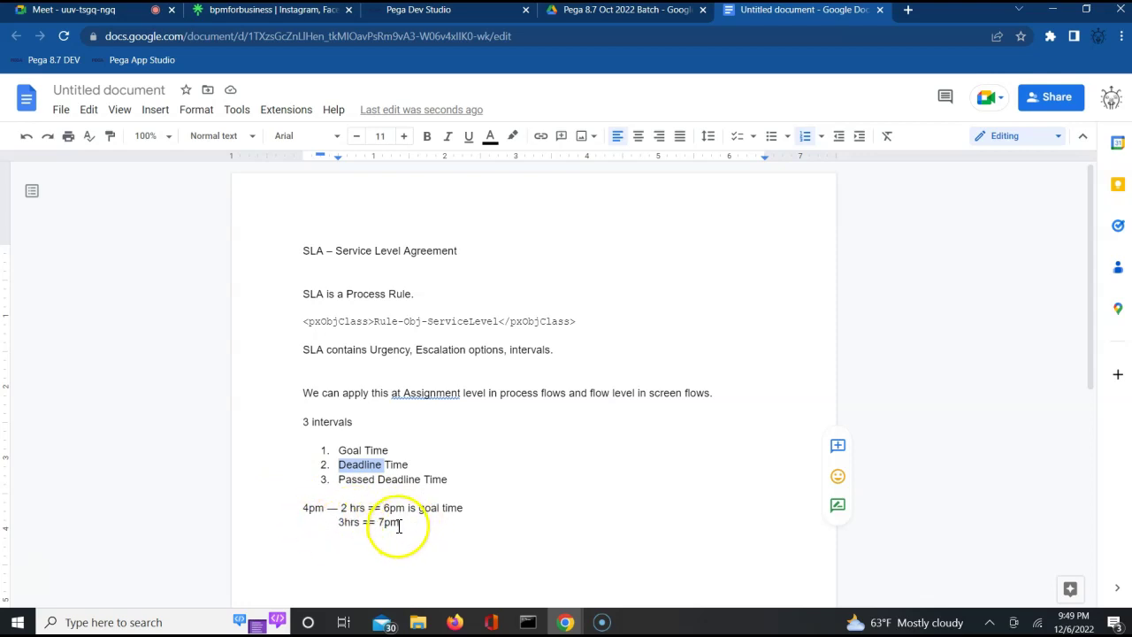
pyautogui.doubleClick(312, 510)
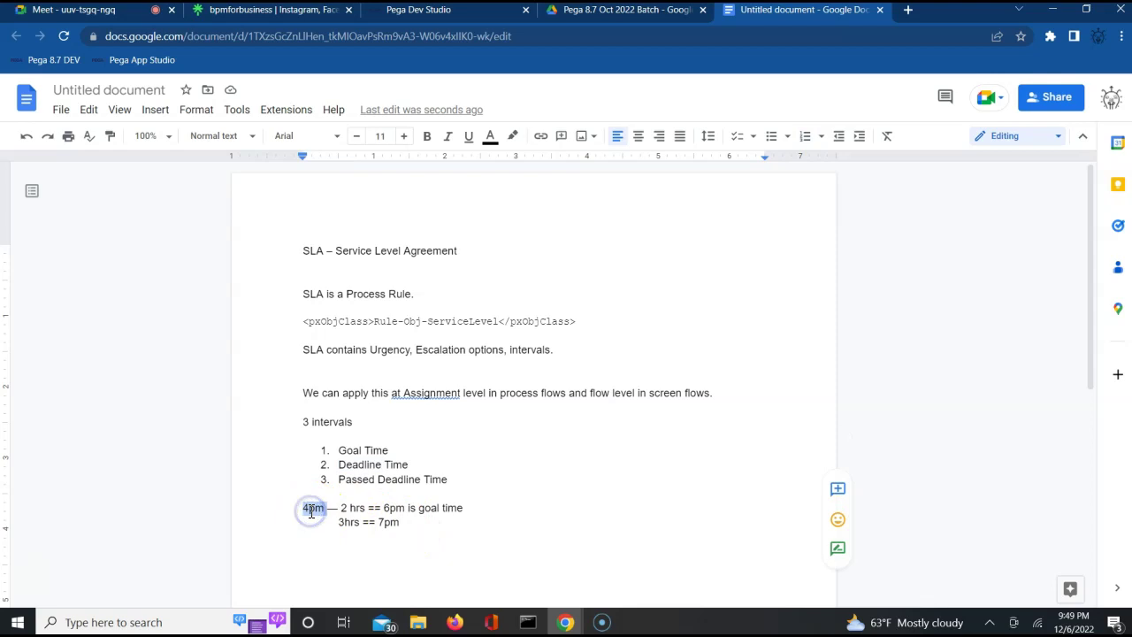
pyautogui.tripleClick(355, 467)
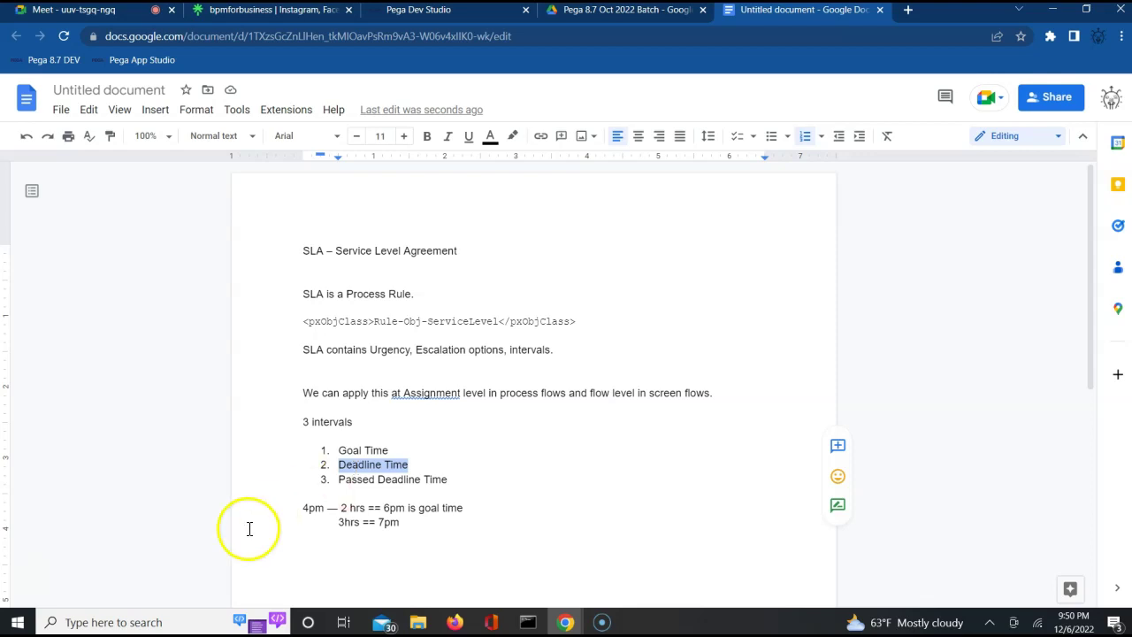
pyautogui.click(345, 537)
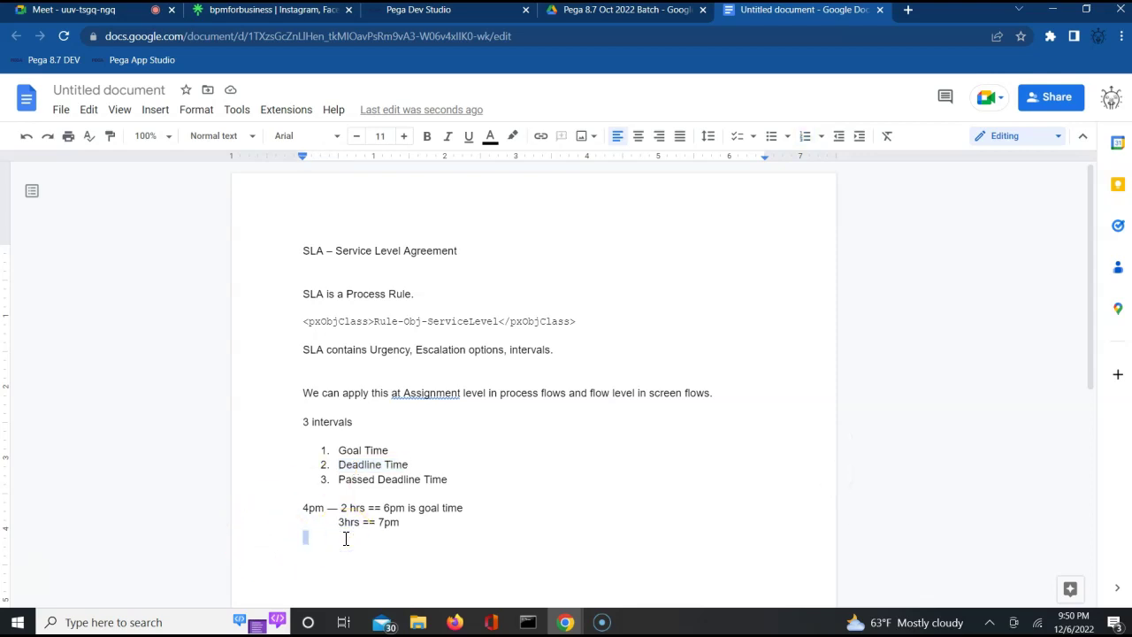
# Add the indented line '1hr == 8pm Passed deadline' and label the 7pm line 'Deadline time'.
pyautogui.press('Tab')
pyautogui.write('1hr ')
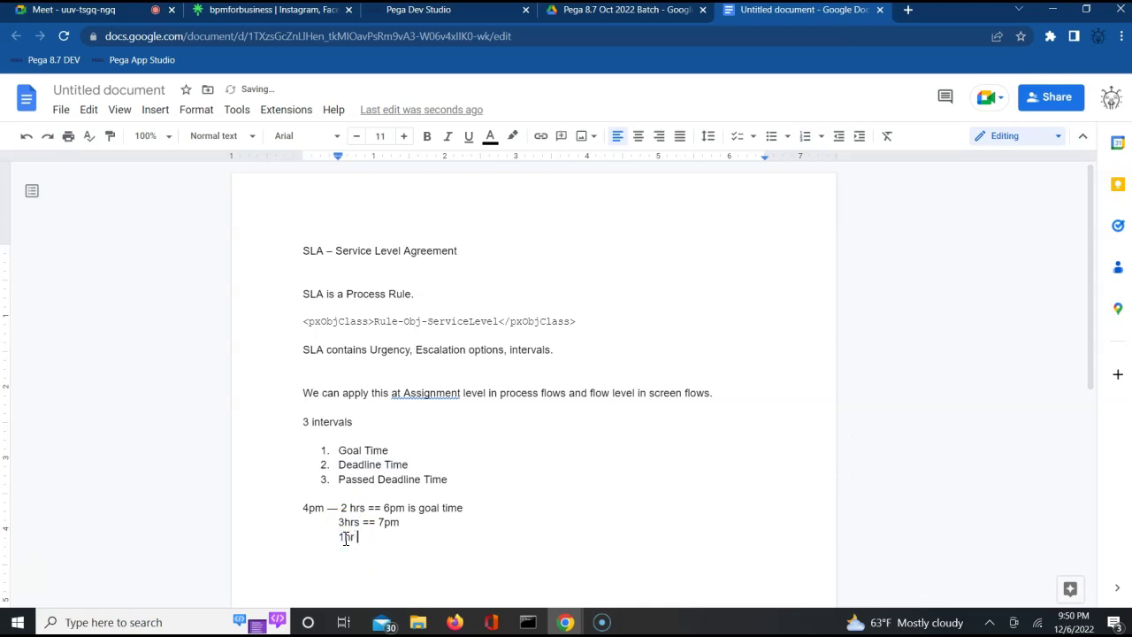
pyautogui.write('== 8pm Passed deadline')
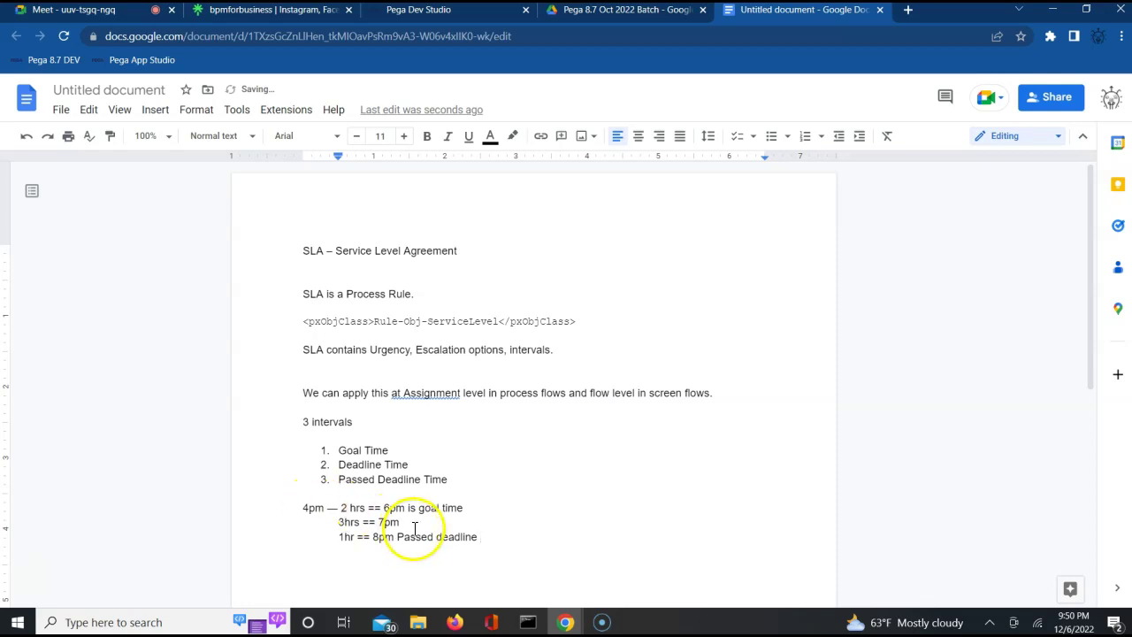
pyautogui.click(414, 524)
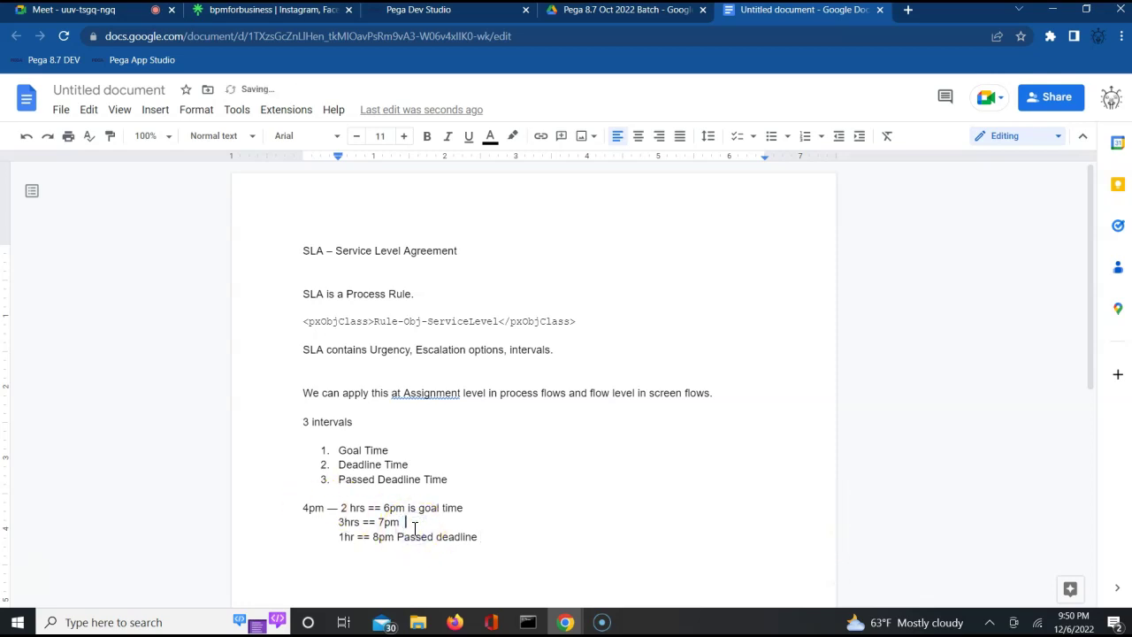
pyautogui.write('Deadline time')
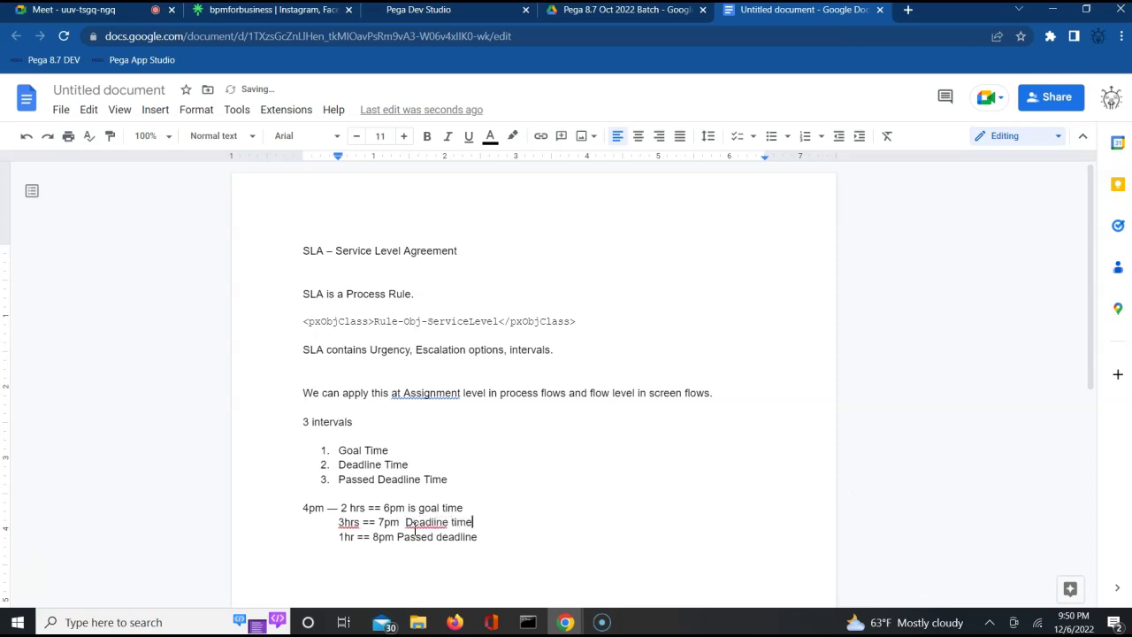
pyautogui.press('Return')
pyautogui.press('Return')
pyautogui.press('Return')
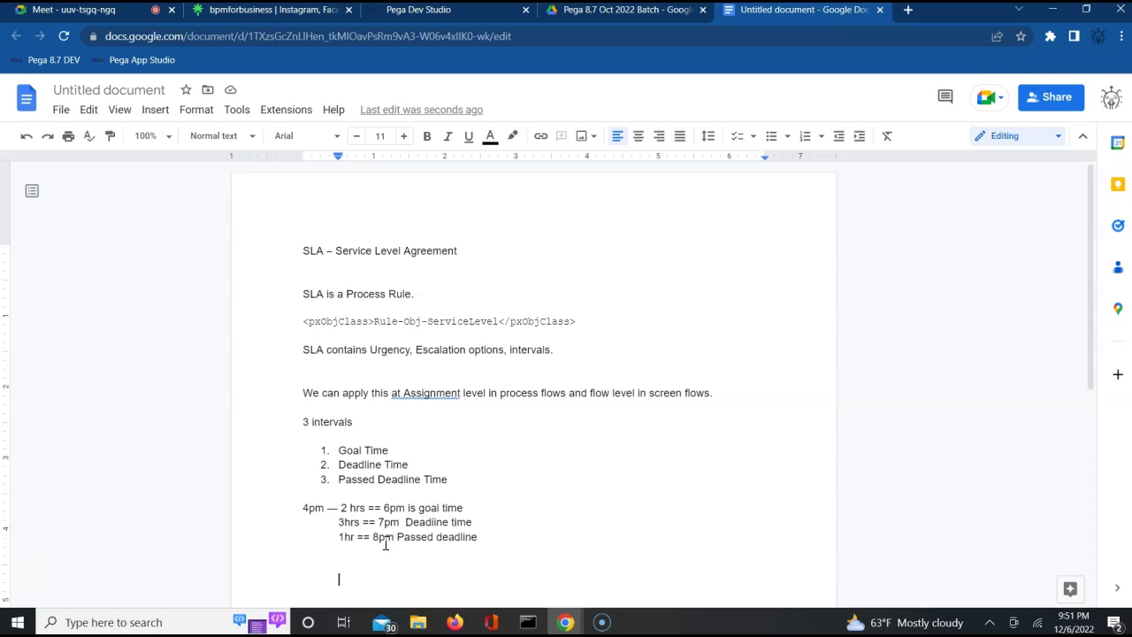
# Highlight the interval names, the 4pm goal-time line and the 3hrs deadline line while explaining.
pyautogui.click(351, 456)
pyautogui.doubleClick(350, 453)
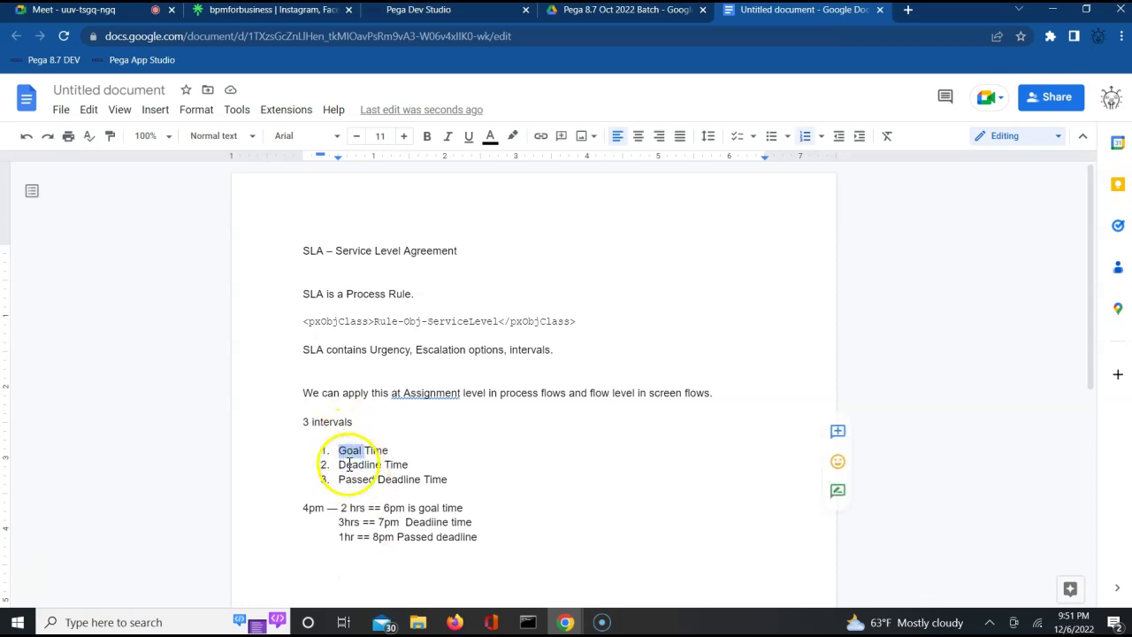
pyautogui.doubleClick(350, 465)
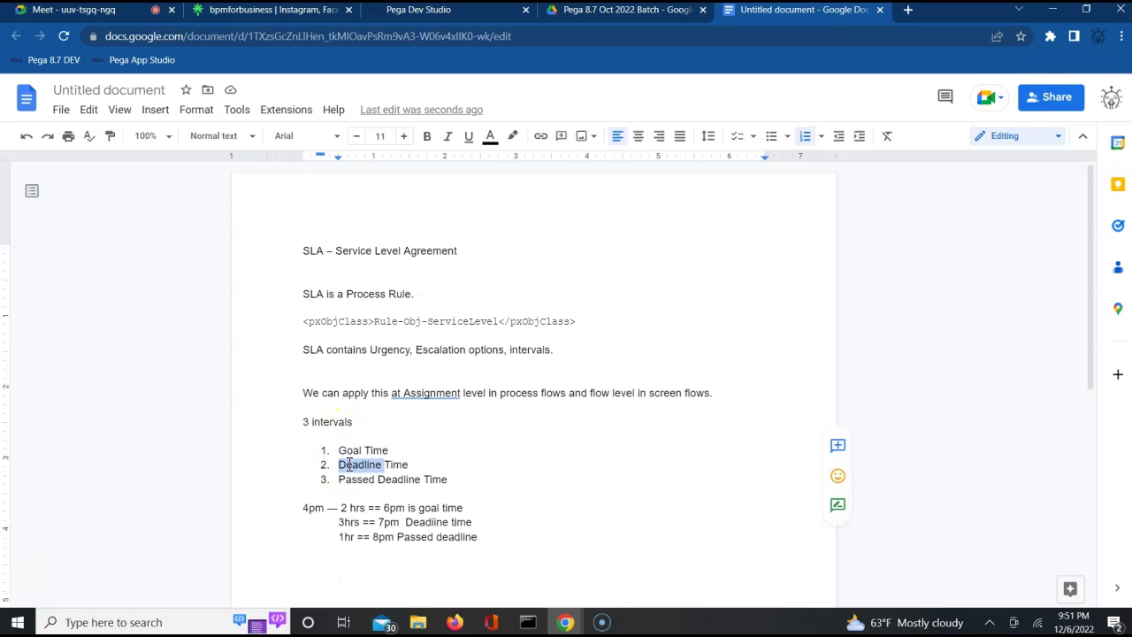
pyautogui.tripleClick(305, 506)
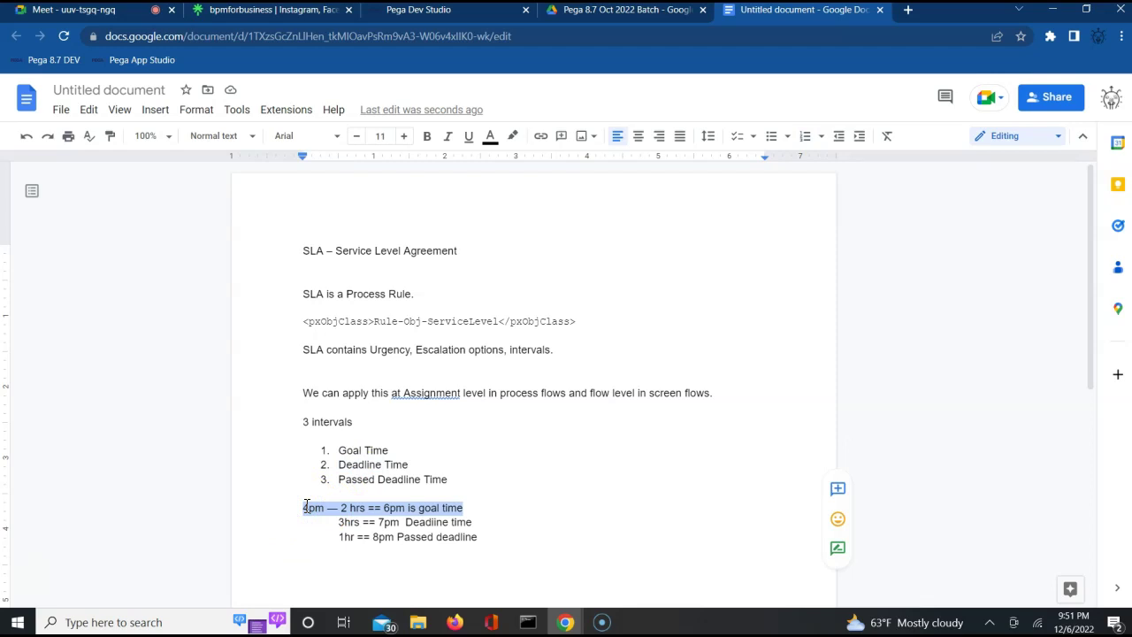
pyautogui.tripleClick(345, 524)
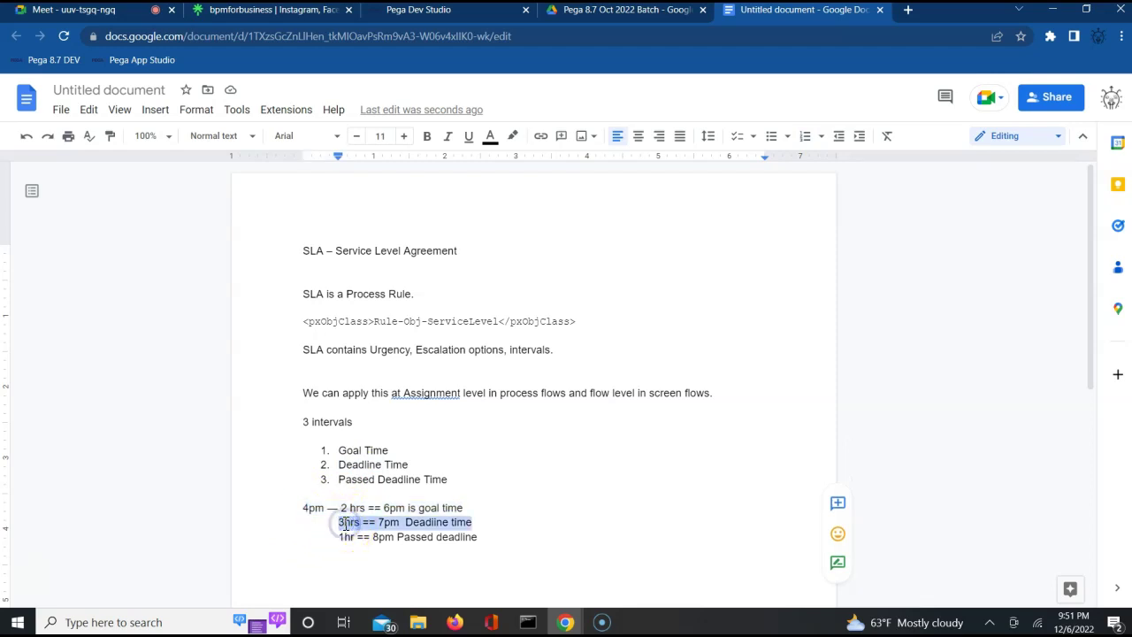
pyautogui.doubleClick(308, 509)
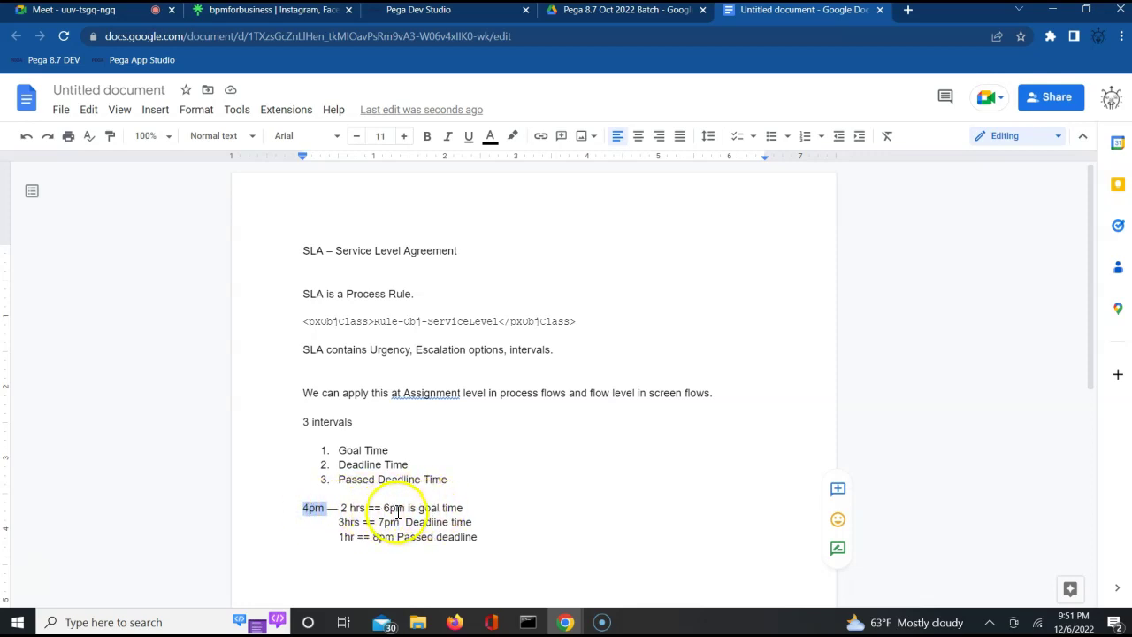
pyautogui.doubleClick(340, 522)
pyautogui.doubleClick(313, 507)
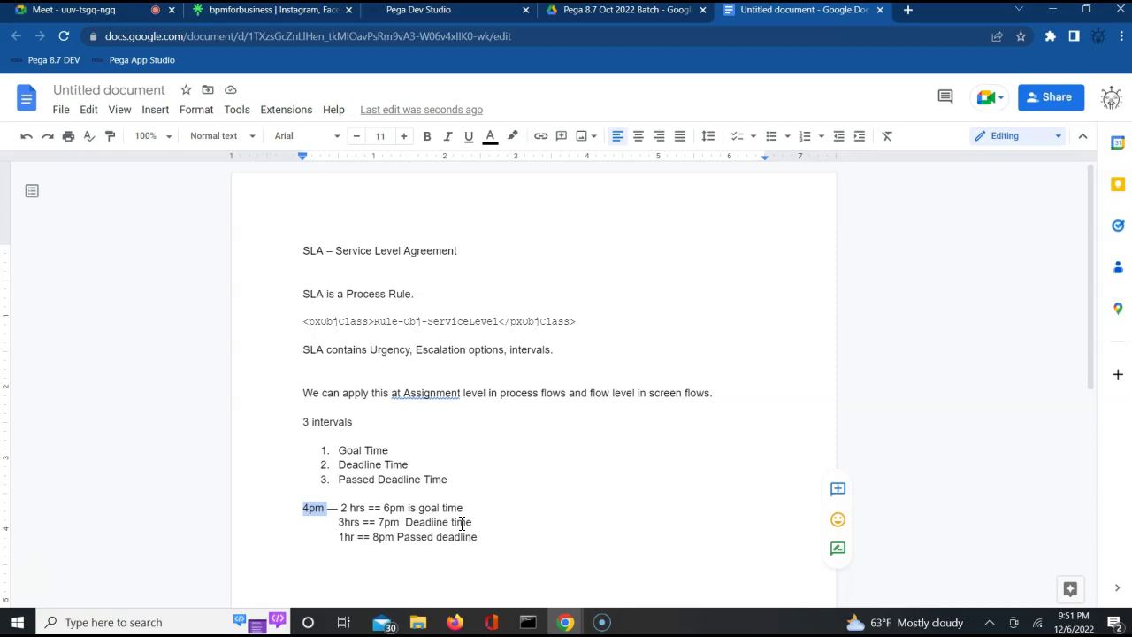
# Highlight the deadline and 1hr passed-deadline lines, then move to the empty line below.
pyautogui.click(389, 522)
pyautogui.tripleClick(389, 523)
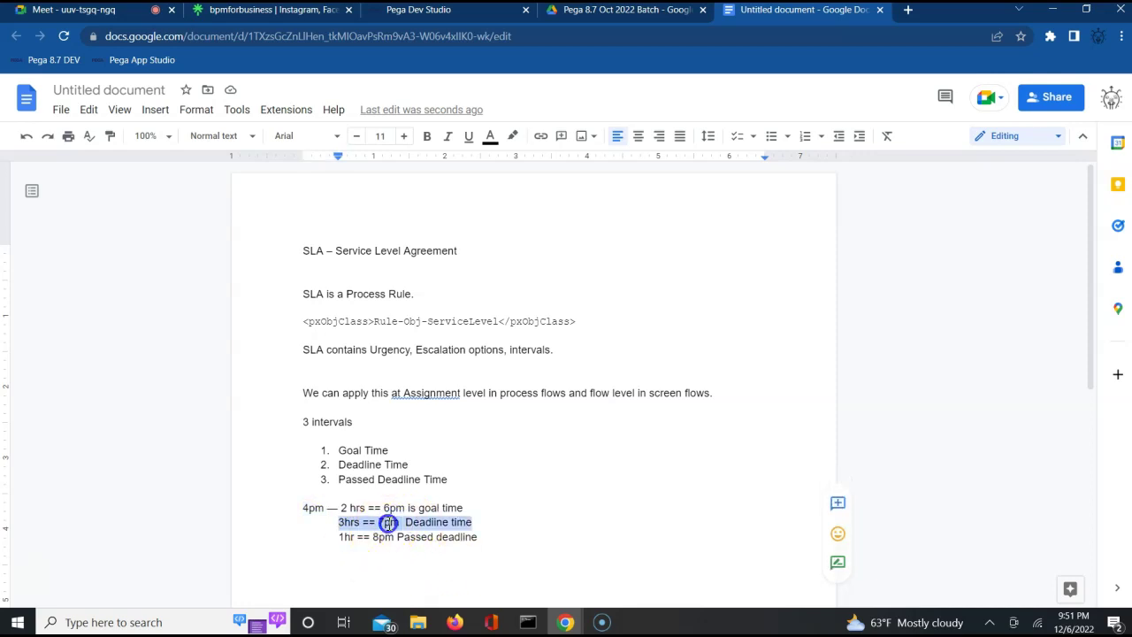
pyautogui.tripleClick(341, 536)
pyautogui.doubleClick(341, 536)
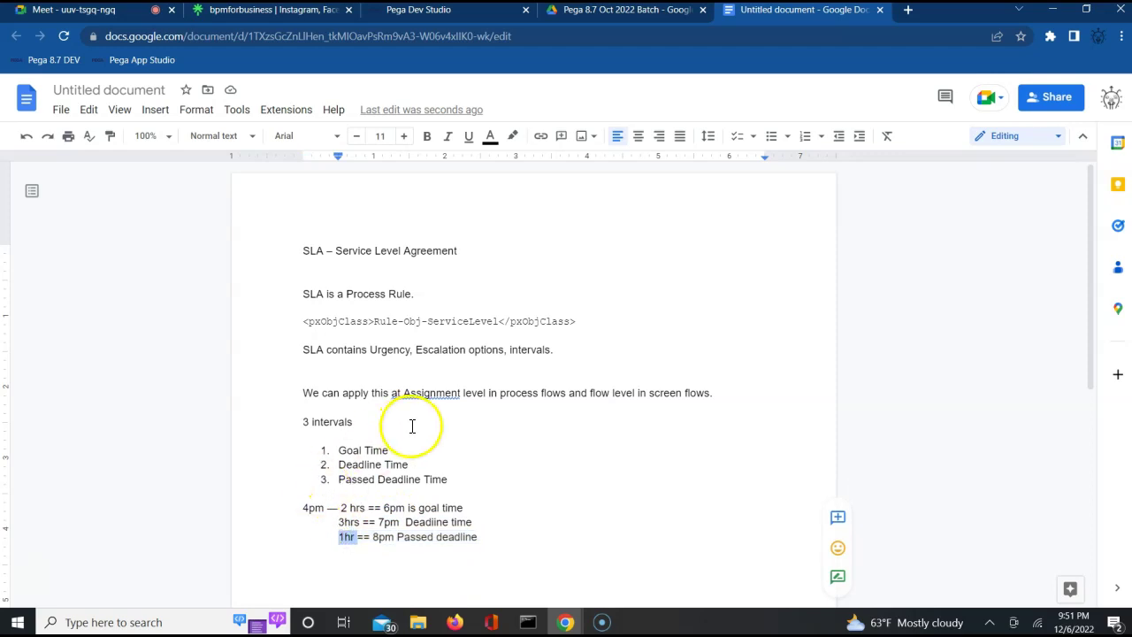
pyautogui.click(620, 518)
pyautogui.press('Down')
pyautogui.press('Return')
pyautogui.press('Return')
pyautogui.press('Return')
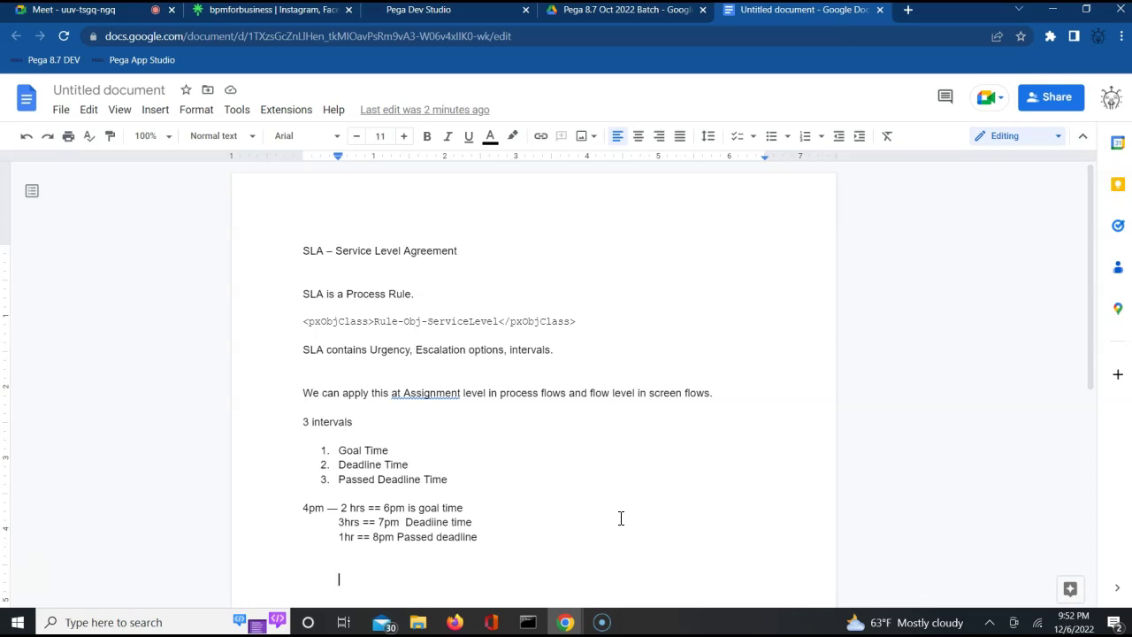
pyautogui.click(418, 11)
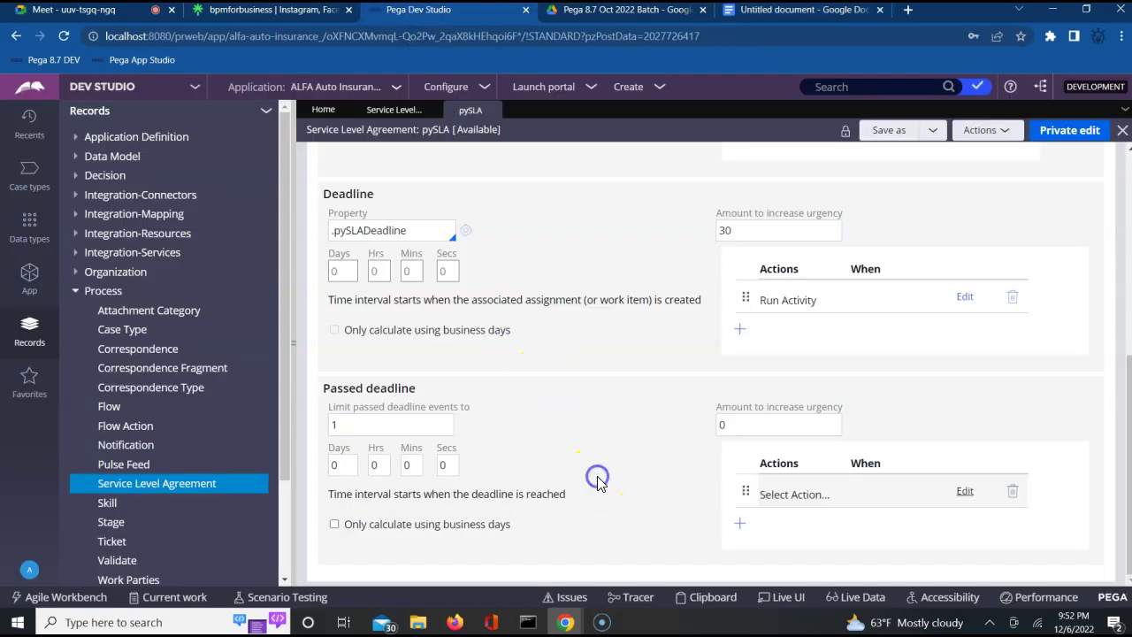
pyautogui.scroll(1, 597, 477)
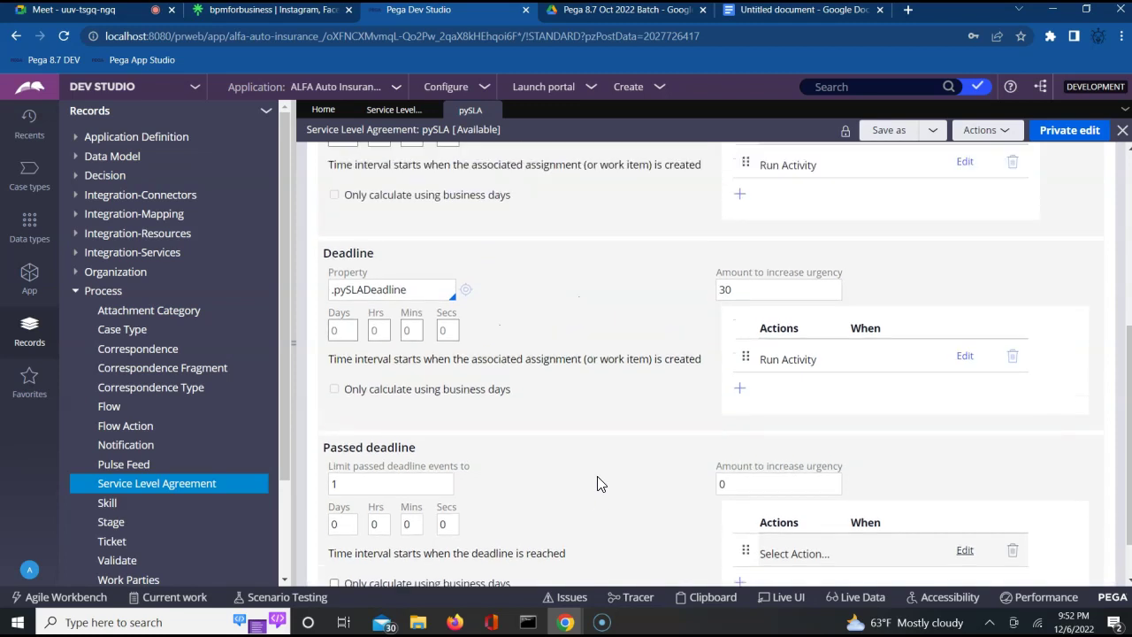
pyautogui.click(753, 297)
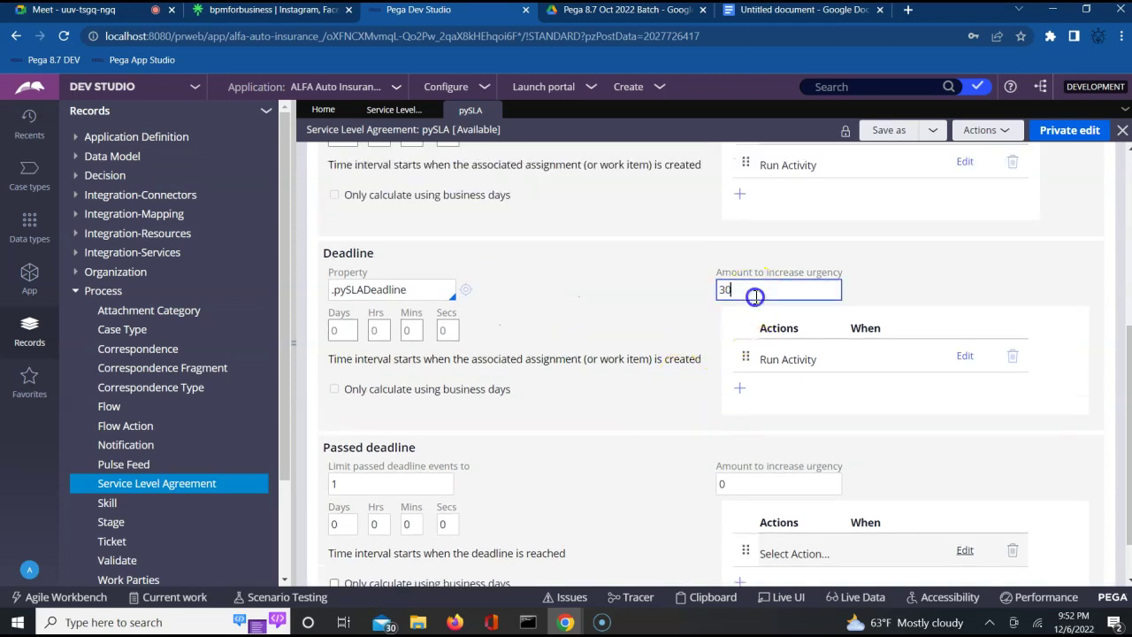
pyautogui.press('Home')
pyautogui.click(677, 271)
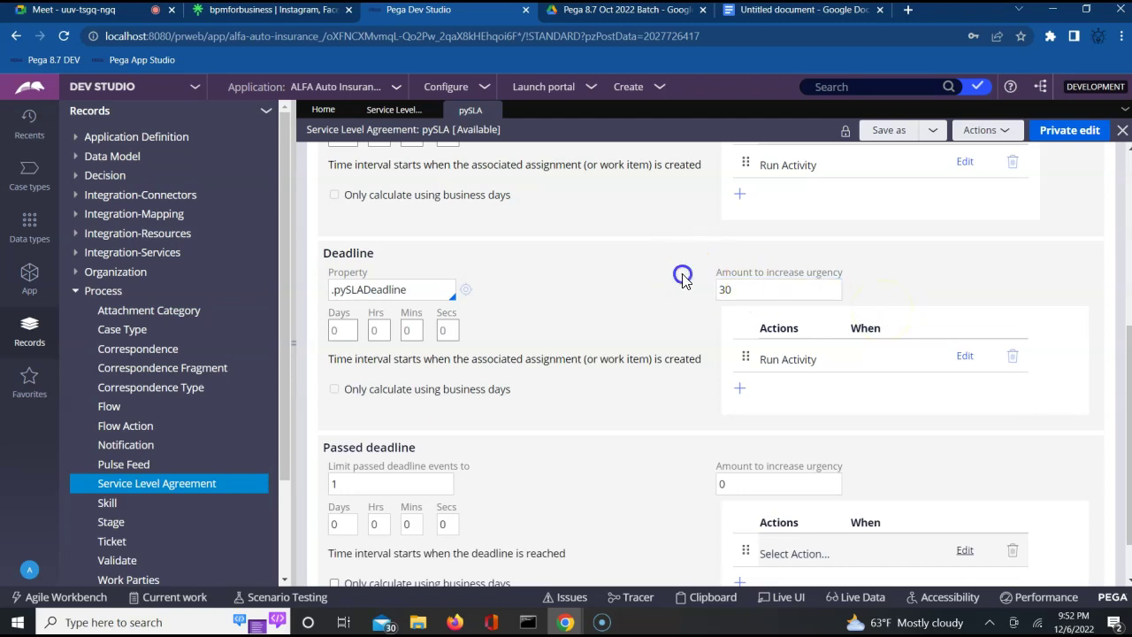
pyautogui.scroll(5, 683, 276)
pyautogui.click(727, 363)
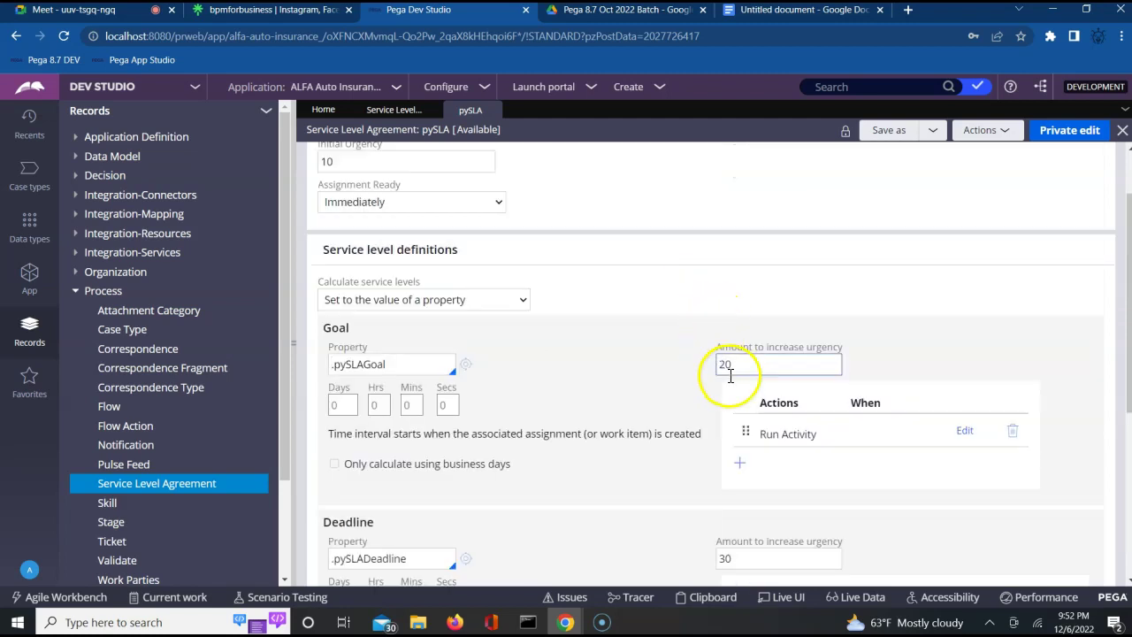
pyautogui.doubleClick(728, 364)
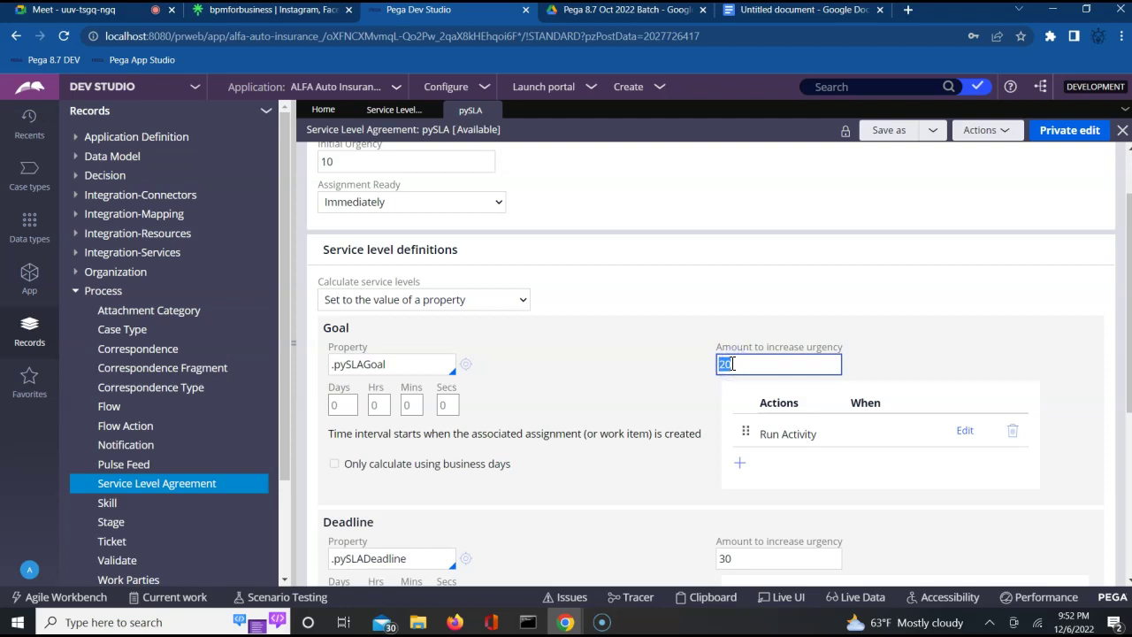
pyautogui.click(892, 363)
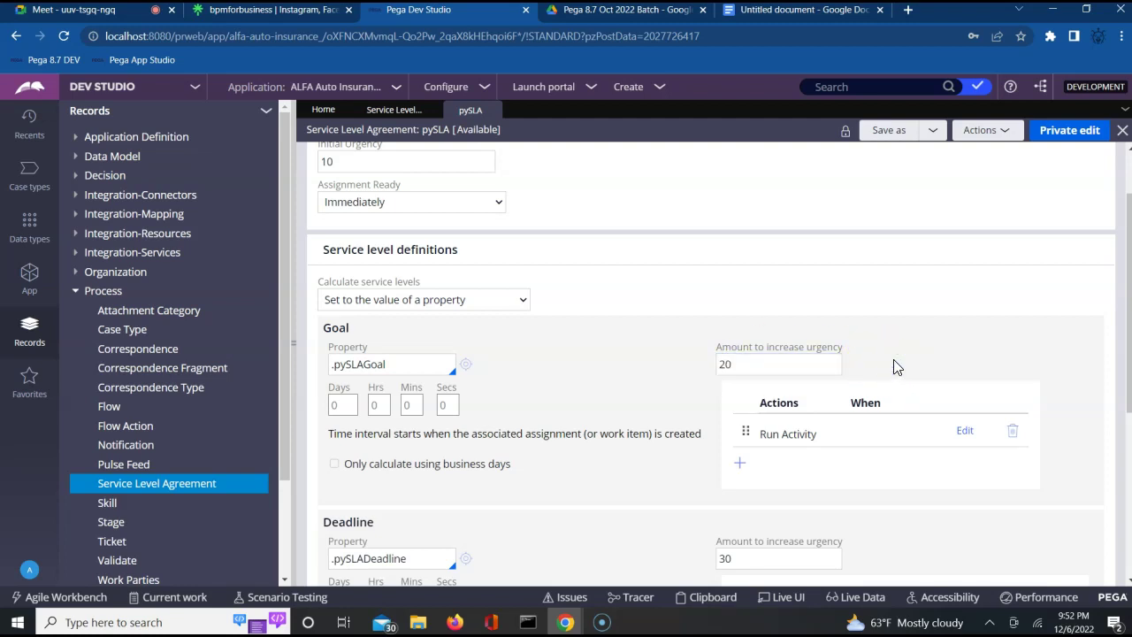
pyautogui.doubleClick(739, 364)
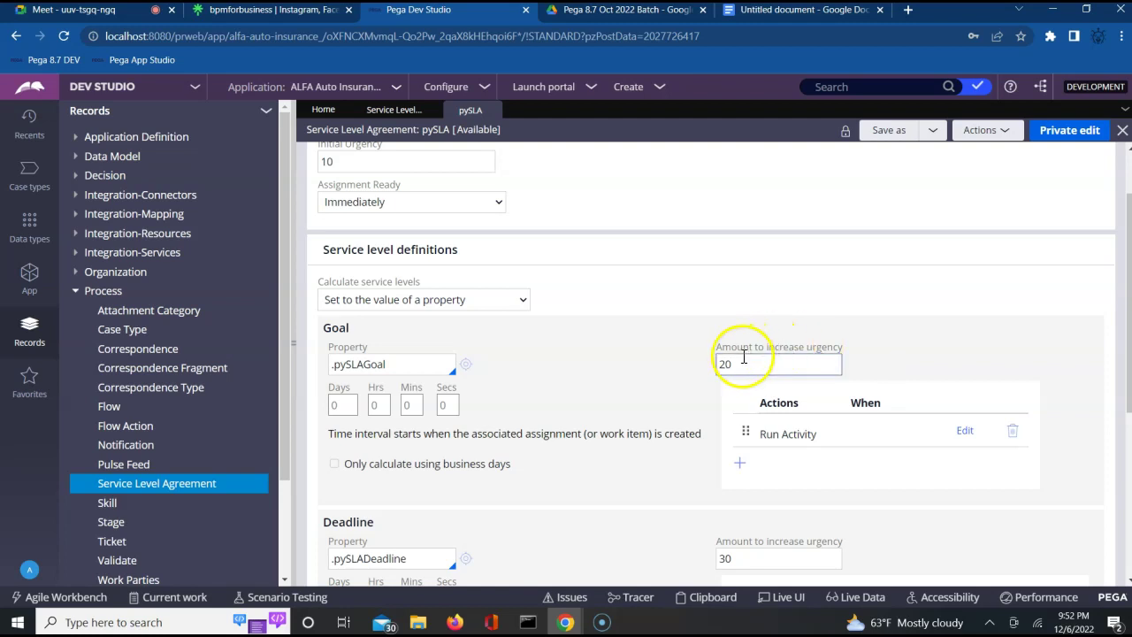
pyautogui.click(1009, 318)
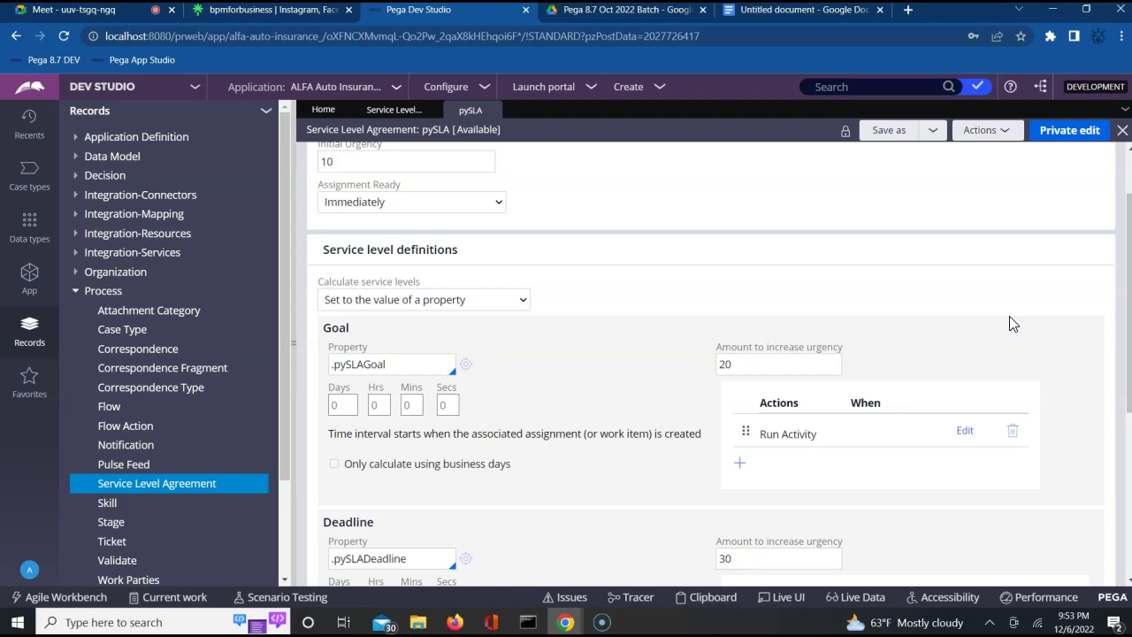
pyautogui.scroll(2, 1013, 324)
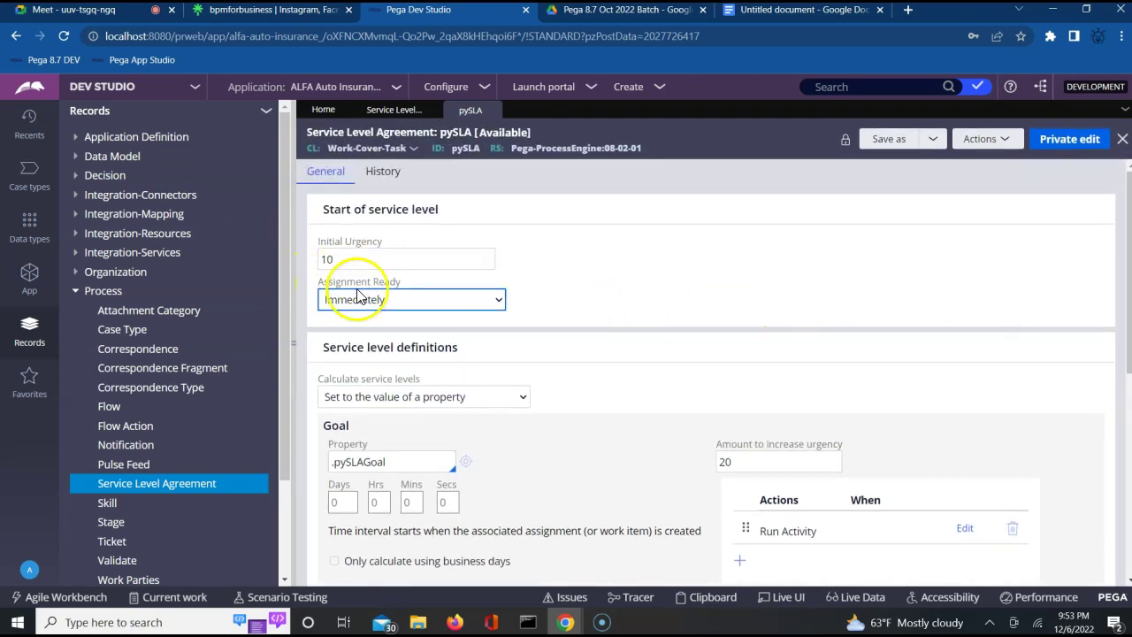
pyautogui.doubleClick(334, 256)
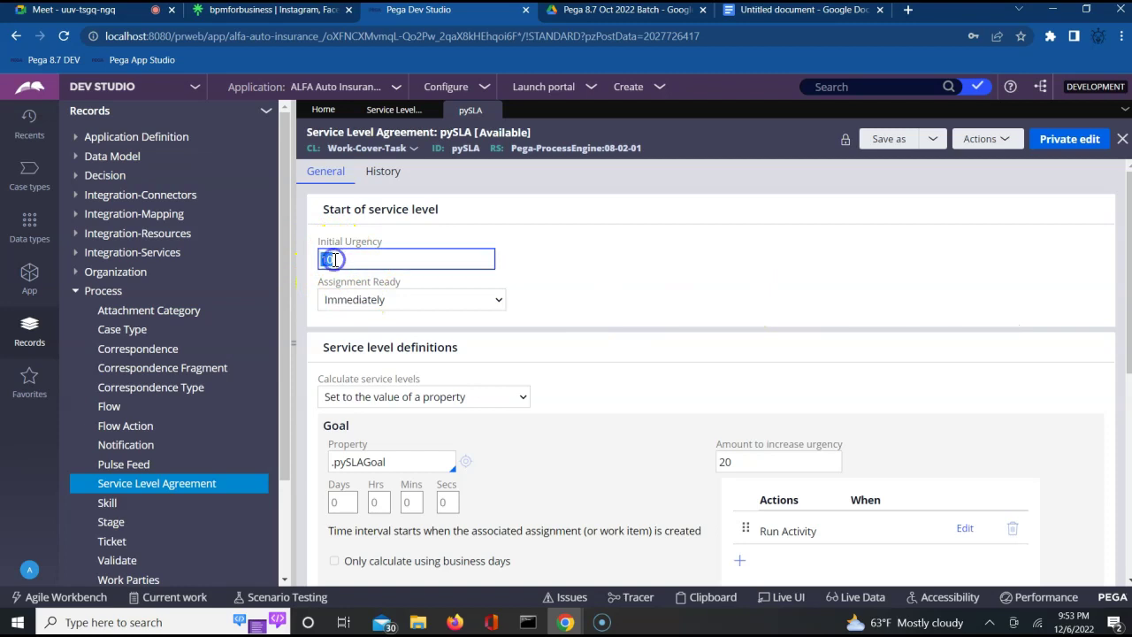
pyautogui.click(670, 301)
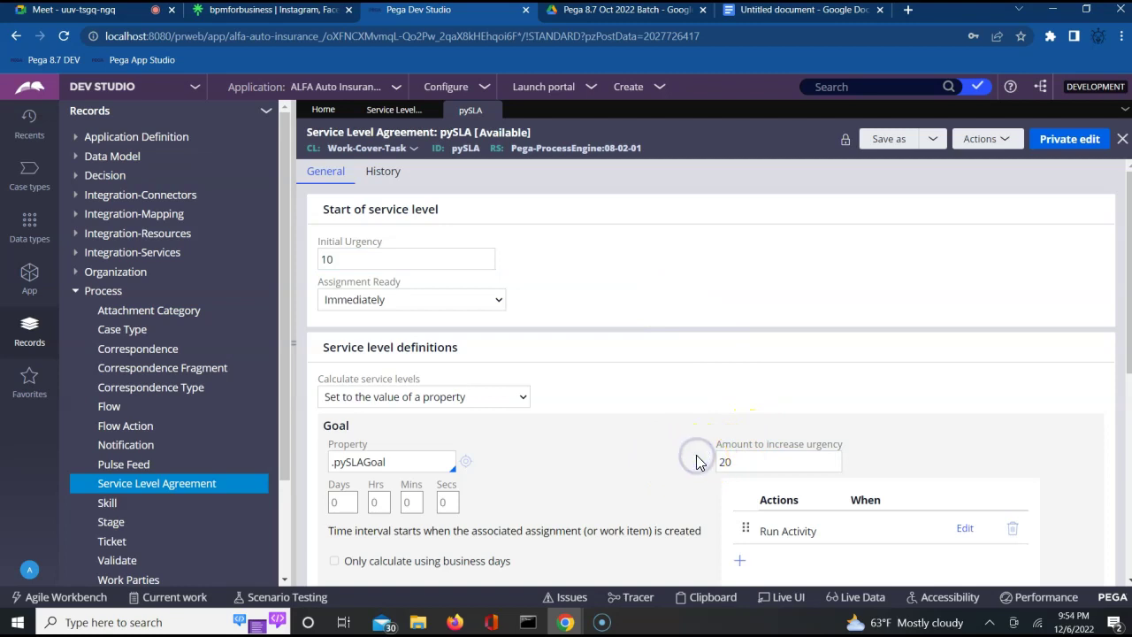
pyautogui.scroll(-1, 696, 458)
pyautogui.scroll(-3, 696, 455)
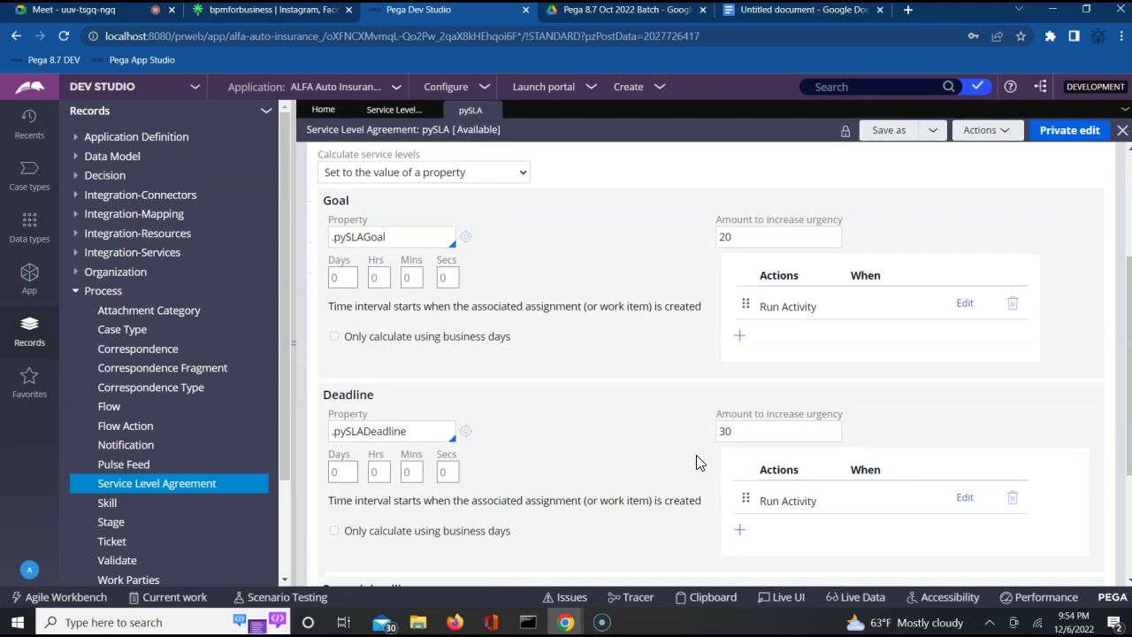
pyautogui.click(730, 435)
pyautogui.scroll(-3, 730, 437)
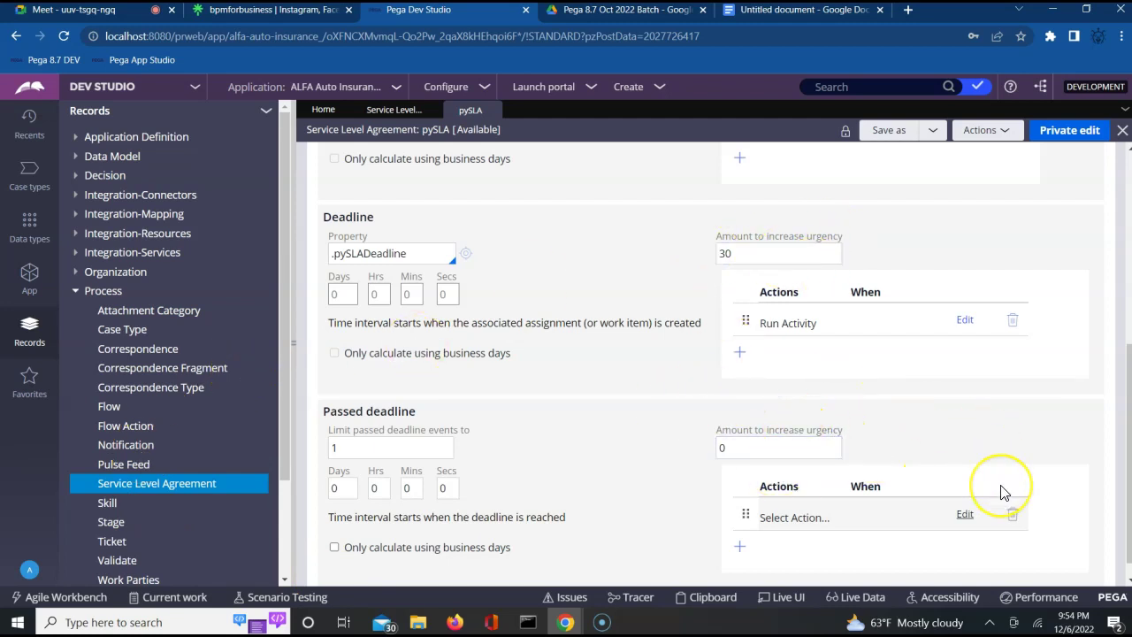
pyautogui.scroll(3, 1003, 493)
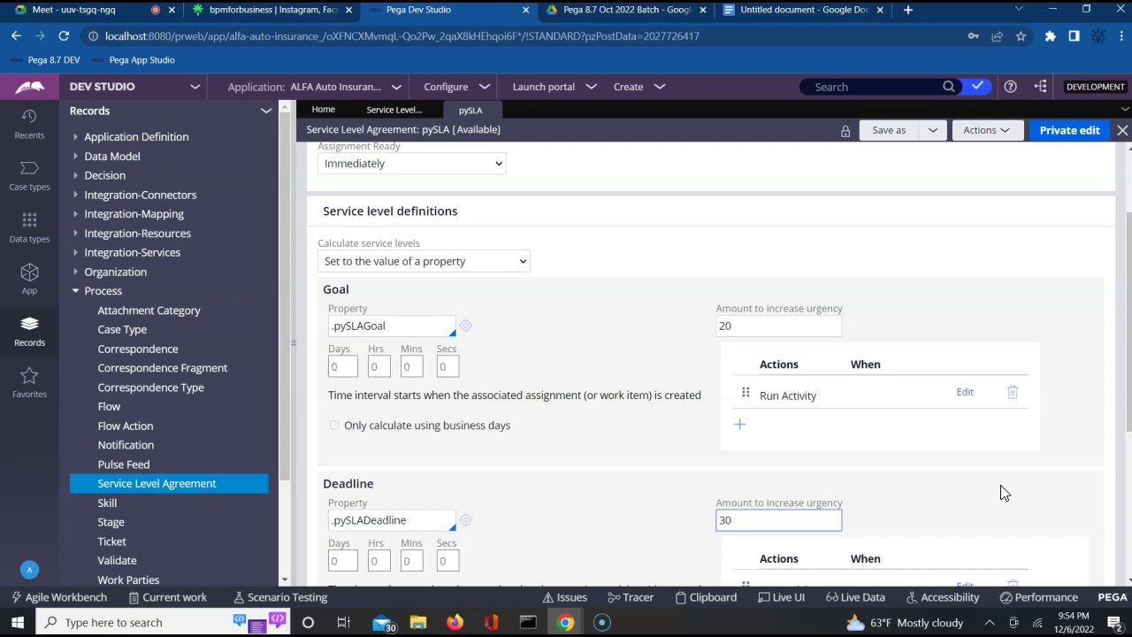
pyautogui.click(1004, 492)
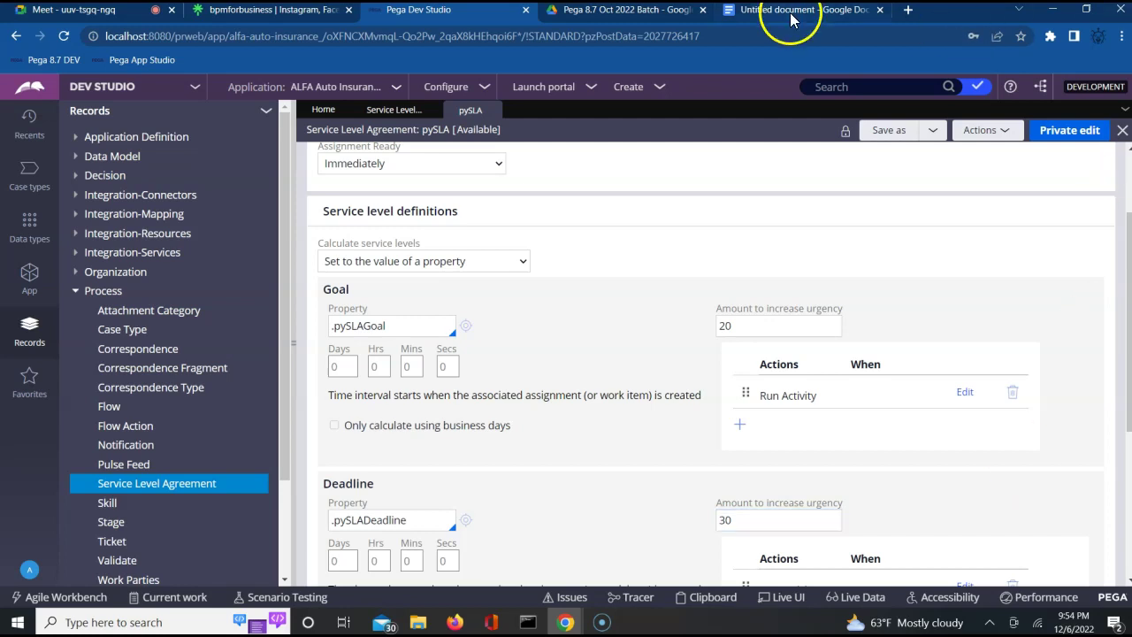
# Write 'Urgency Calculation = Initial urgency + Interval Urgency (GT, DLT,PDLT)' in the SLA notes.
pyautogui.click(792, 16)
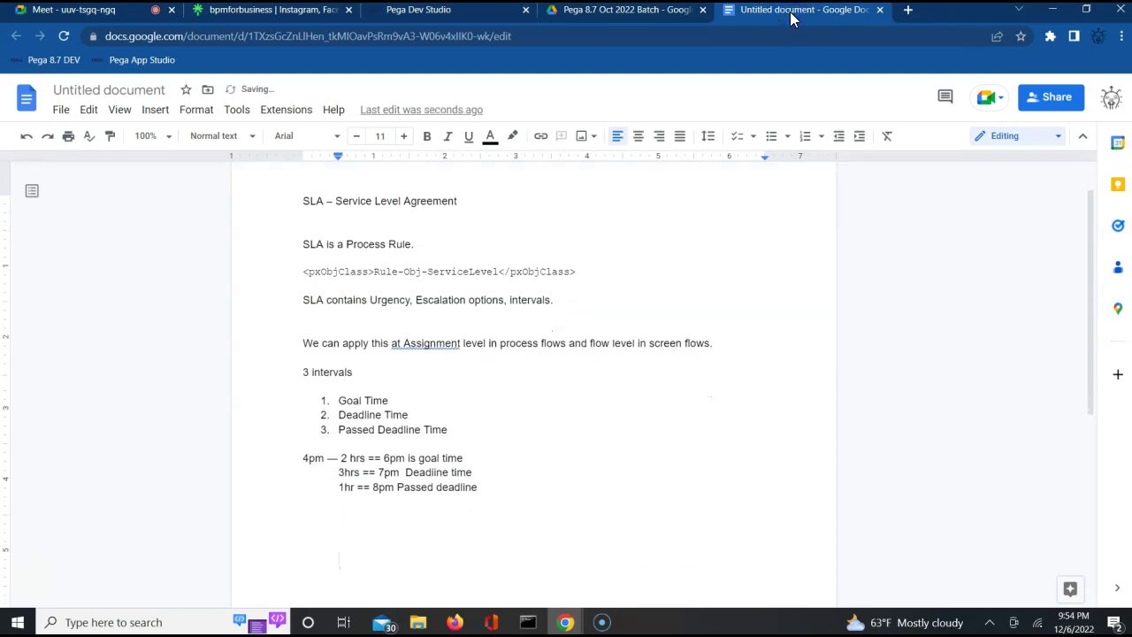
pyautogui.write('Urgency Calcutio')
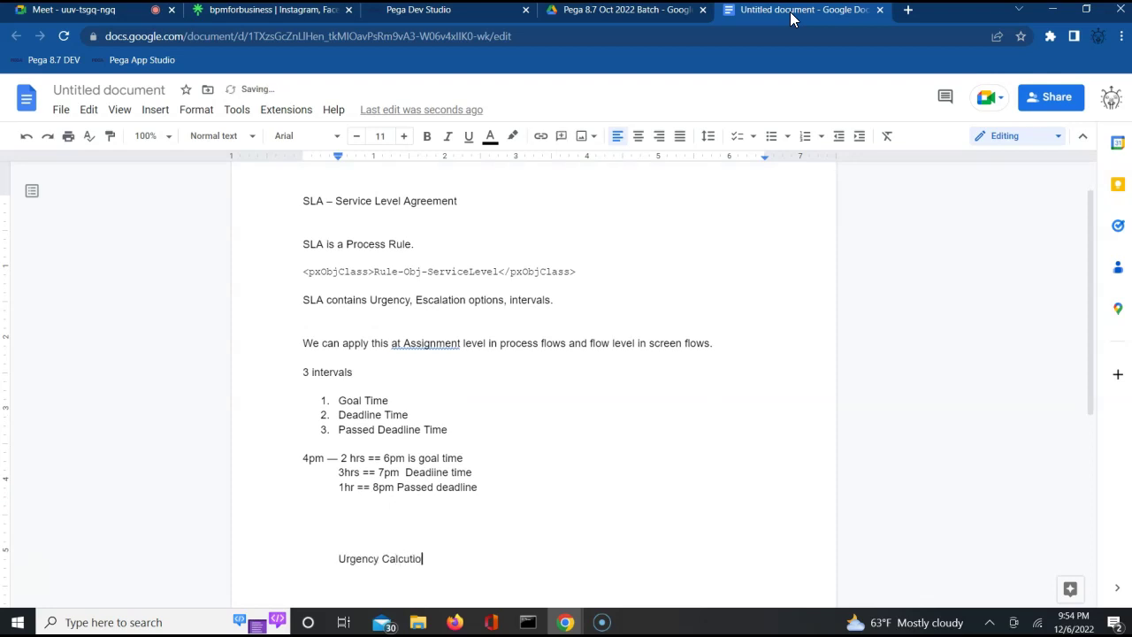
pyautogui.write('n .')
pyautogui.press('BackSpace')
pyautogui.press('BackSpace')
pyautogui.press('BackSpace')
pyautogui.press('BackSpace')
pyautogui.press('BackSpace')
pyautogui.press('BackSpace')
pyautogui.write('lation')
pyautogui.press('Return')
pyautogui.press('Return')
pyautogui.press('BackSpace')
pyautogui.press('BackSpace')
pyautogui.write('= Initia')
pyautogui.press('BackSpace')
pyautogui.press('BackSpace')
pyautogui.press('BackSpace')
pyautogui.write('tial urgency ')
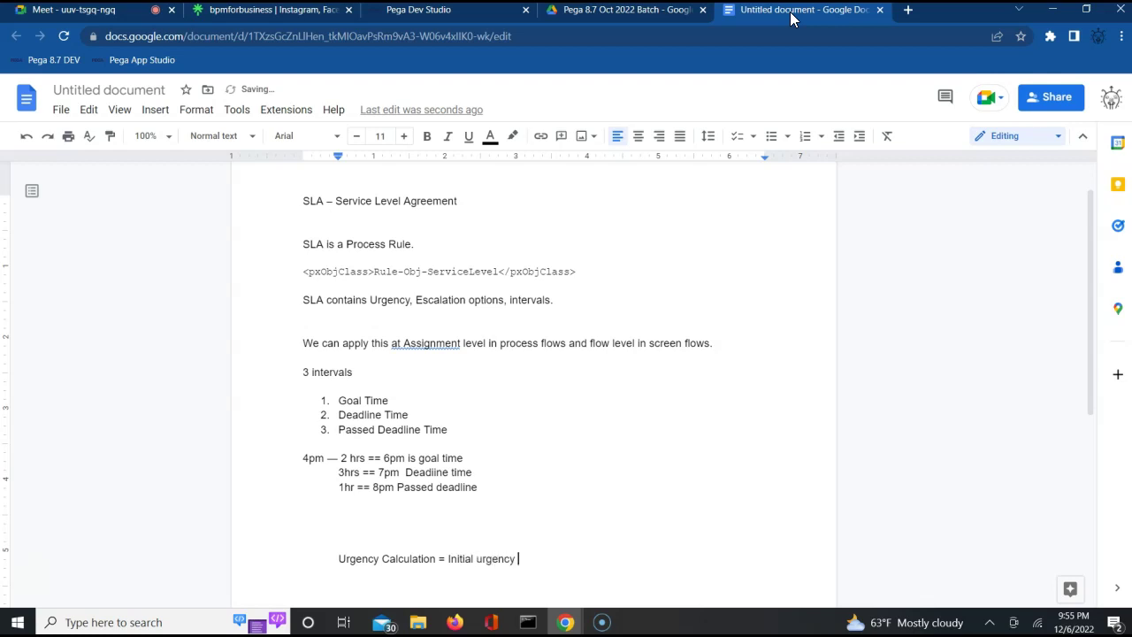
pyautogui.write('+ ')
pyautogui.write('Inte')
pyautogui.press('BackSpace')
pyautogui.write('erval Urgency (GT,')
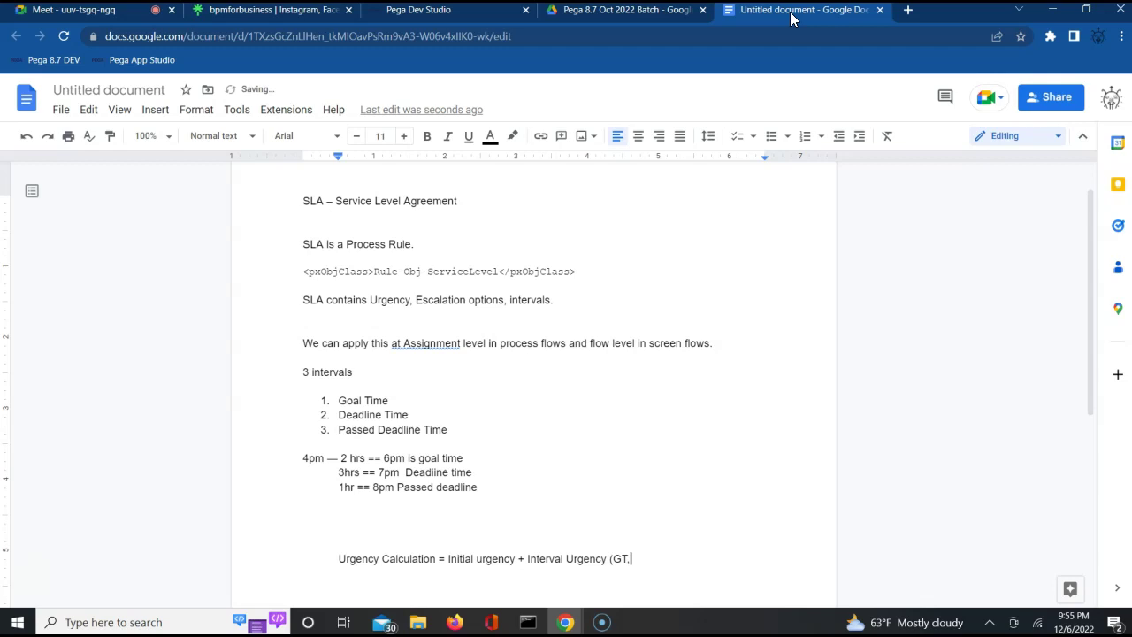
pyautogui.write(' DLT,PDLT)')
pyautogui.press('Return')
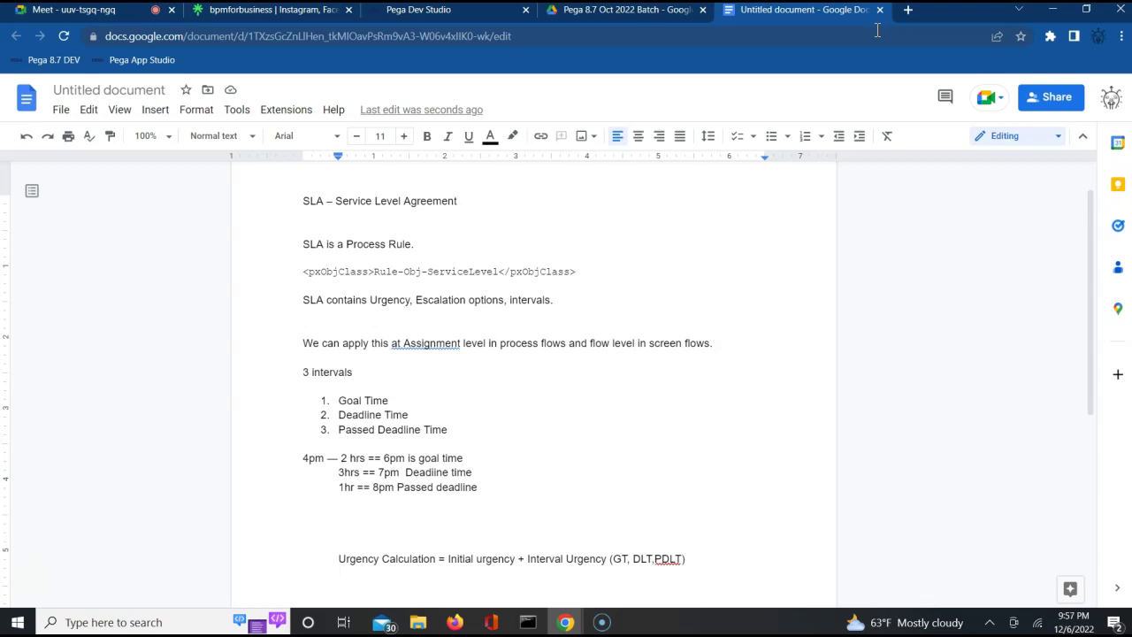
# Add the lines 'IU = 5' and 'GT Urgency =20 (iu +Gt urgency =25)'.
pyautogui.press('Return')
pyautogui.write('IU = 5')
pyautogui.press('Return')
pyautogui.write('GT Ug')
pyautogui.press('BackSpace')
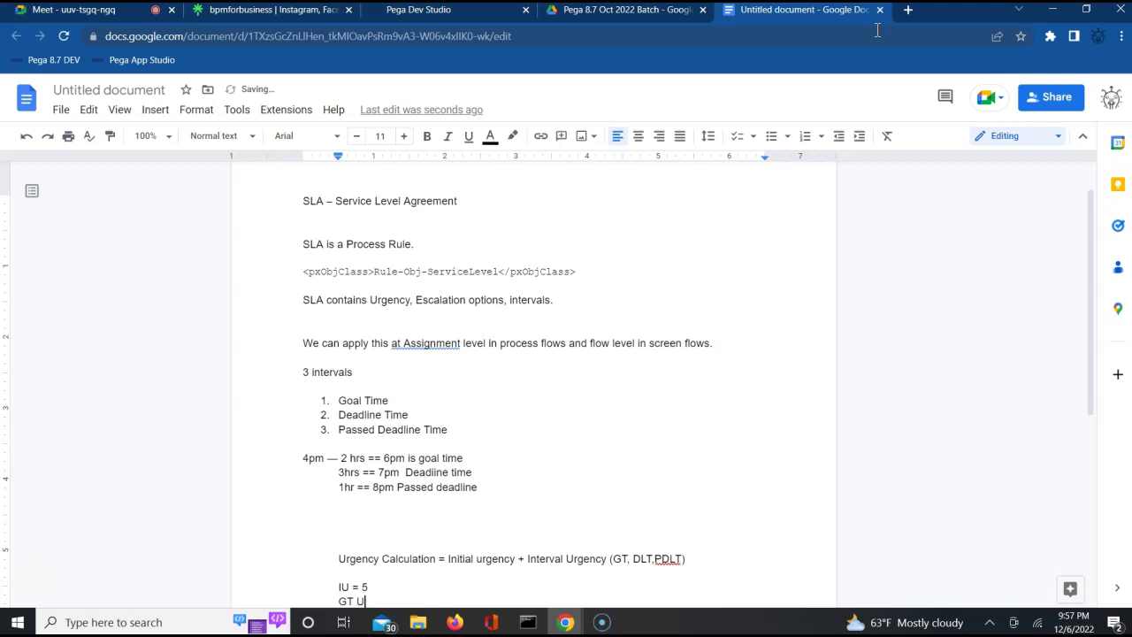
pyautogui.write('rgency =20')
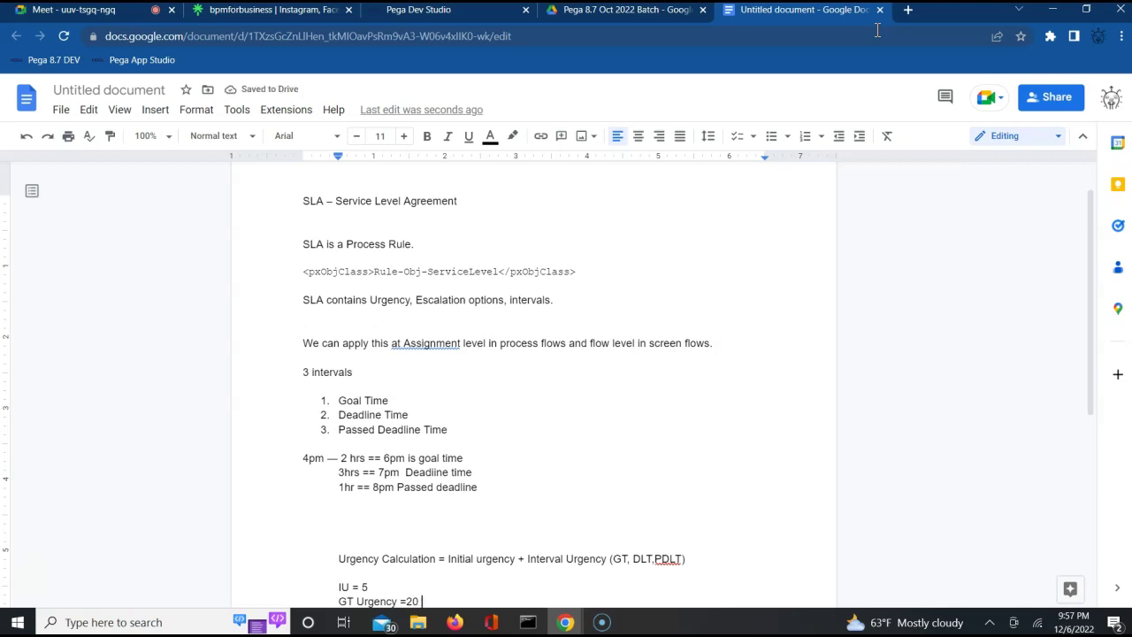
pyautogui.write(' (iu +Gt urgh')
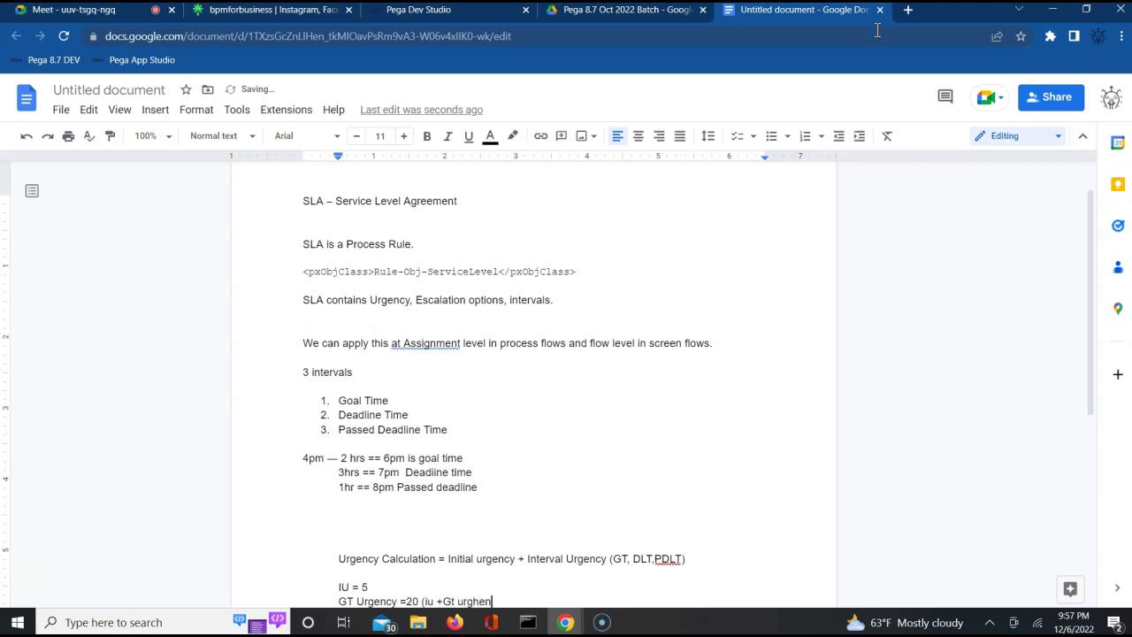
pyautogui.press('BackSpace')
pyautogui.write('ency =25)')
pyautogui.press('XF86AudioRaiseVolume')
pyautogui.press('Return')
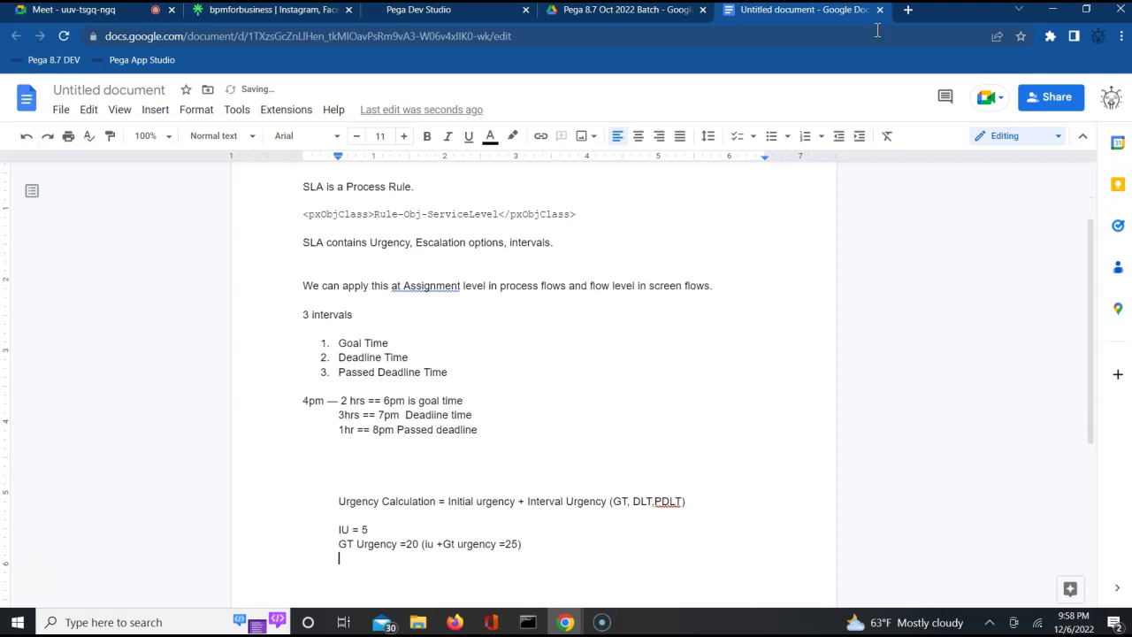
# Add the line 'DLT Urgency =20 (iu + gt +dlt = 45)'.
pyautogui.write('D')
pyautogui.write('L')
pyautogui.write('T')
pyautogui.write(' Ugr')
pyautogui.press('BackSpace')
pyautogui.press('BackSpace')
pyautogui.write('rgnecy =')
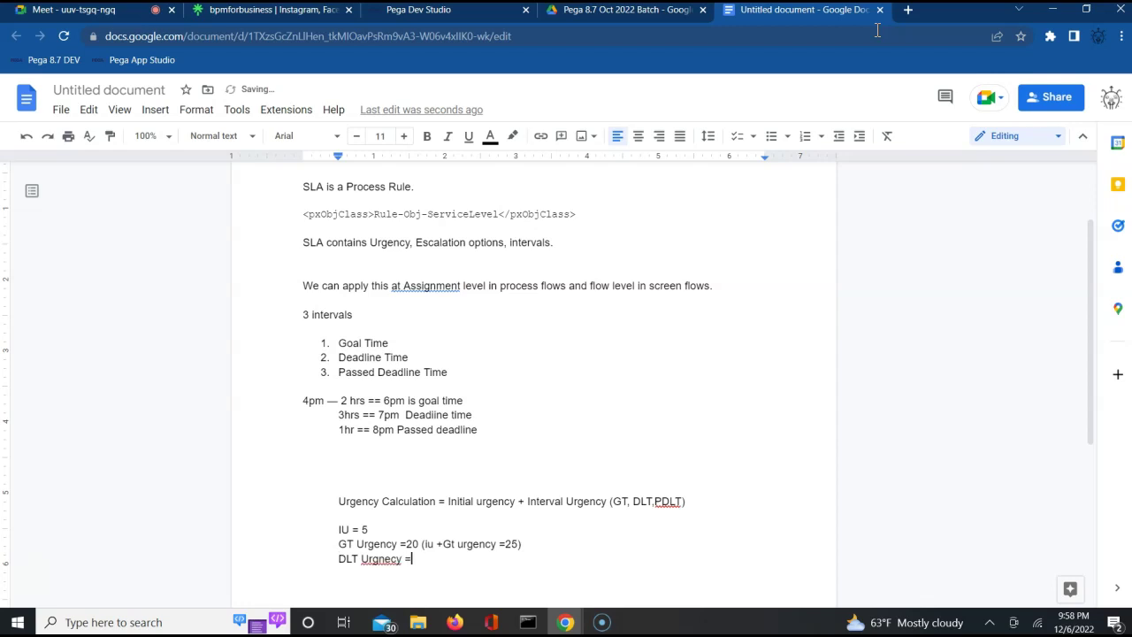
pyautogui.write('20 (iu + gt +dlt = 45)')
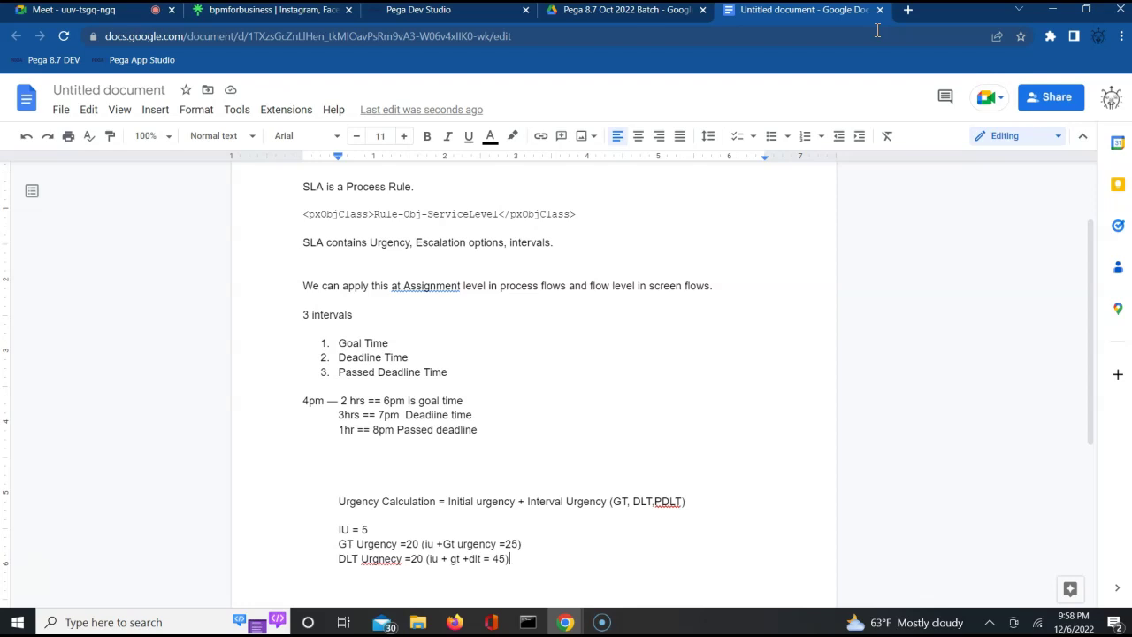
pyautogui.press('Return')
# Add the PDLT urgency line totalling 90, then an unindented 'Max value will be stopping at 100'.
pyautogui.write('PDLT Urgenct = ')
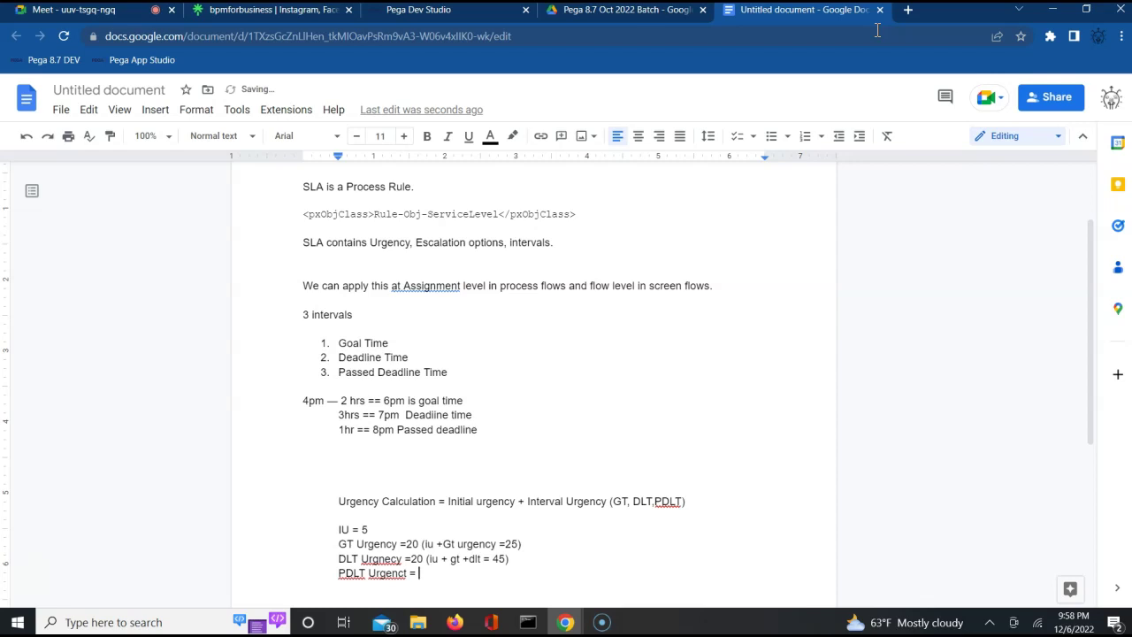
pyautogui.write('45 (iu+gt+dlt +pdlt=90')
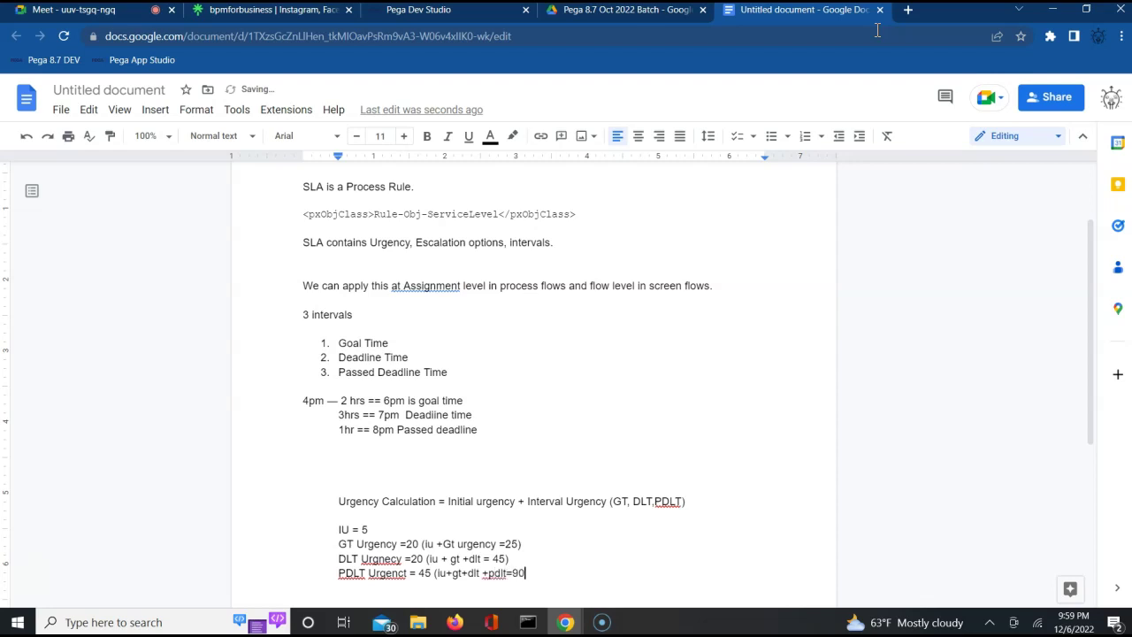
pyautogui.write(')')
pyautogui.press('Return')
pyautogui.press('BackSpace')
pyautogui.press('Return')
pyautogui.write('Max value will be ')
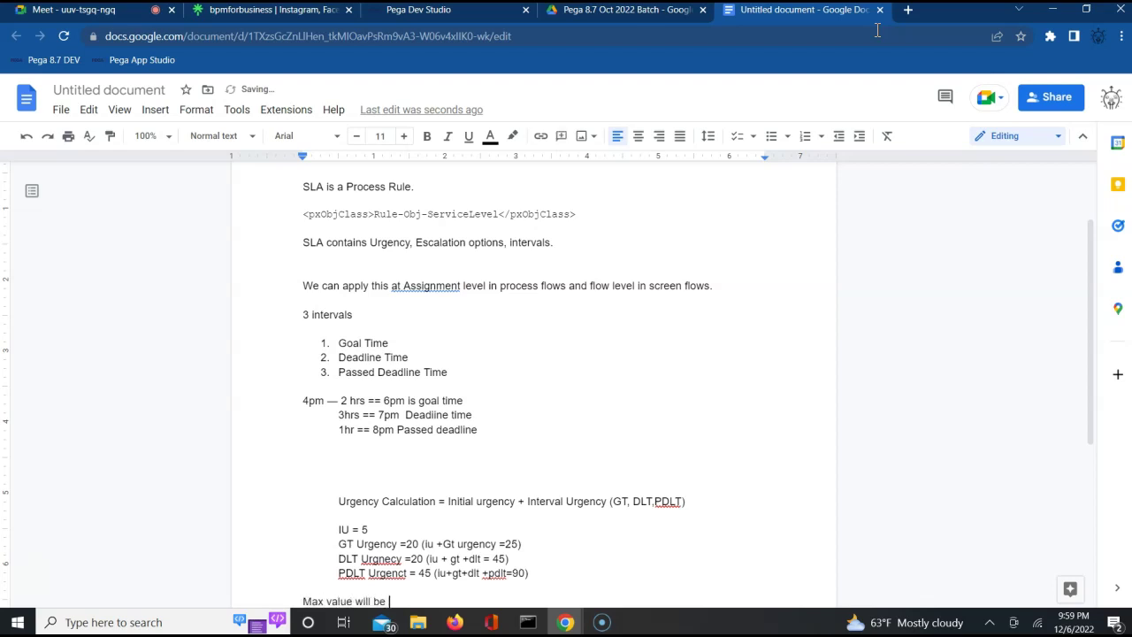
pyautogui.write('stopping at 100')
# Add blank space below the max value note and return to the pySLA rule form.
pyautogui.press('Return')
pyautogui.press('Return')
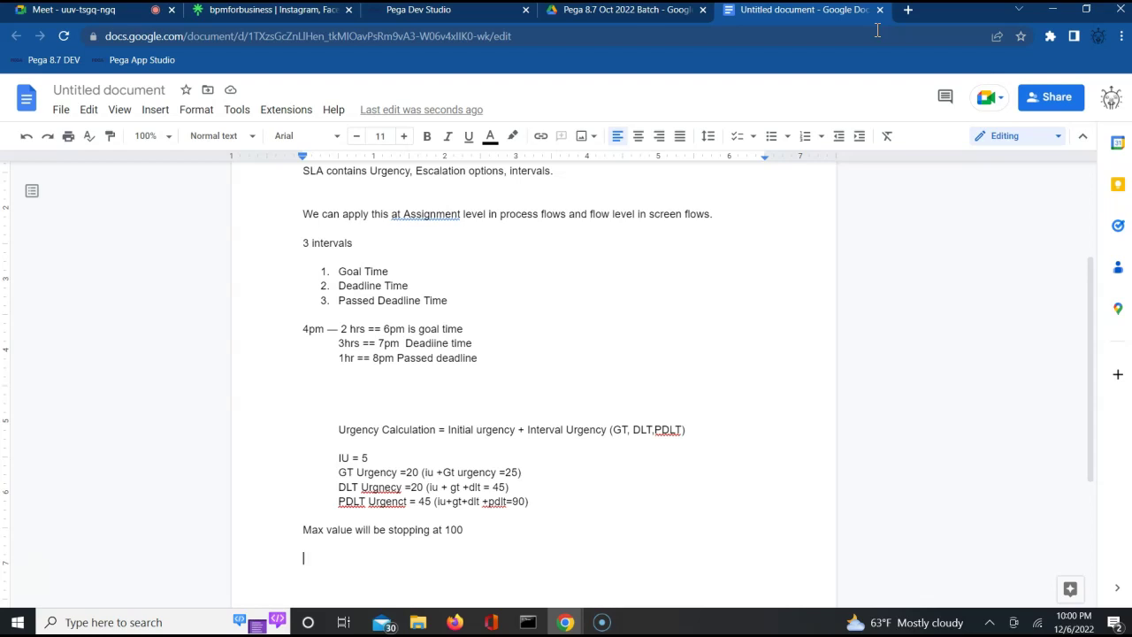
pyautogui.click(394, 13)
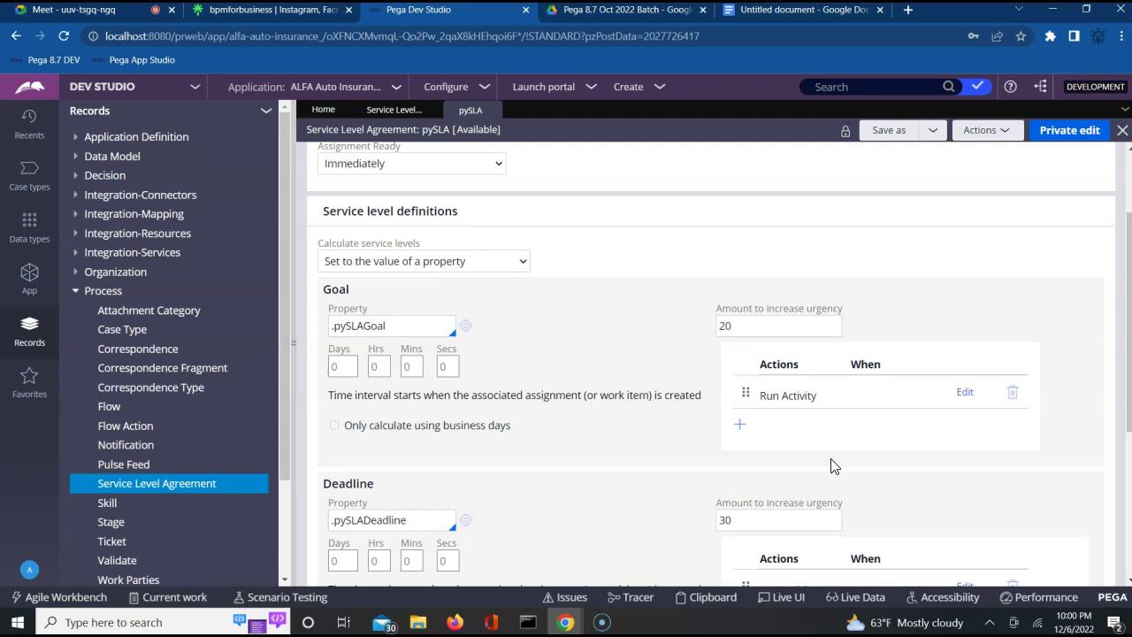
# Add an empty second action row below Run Activity in the pySLA Goal section.
pyautogui.scroll(-4, 831, 466)
pyautogui.scroll(3, 832, 466)
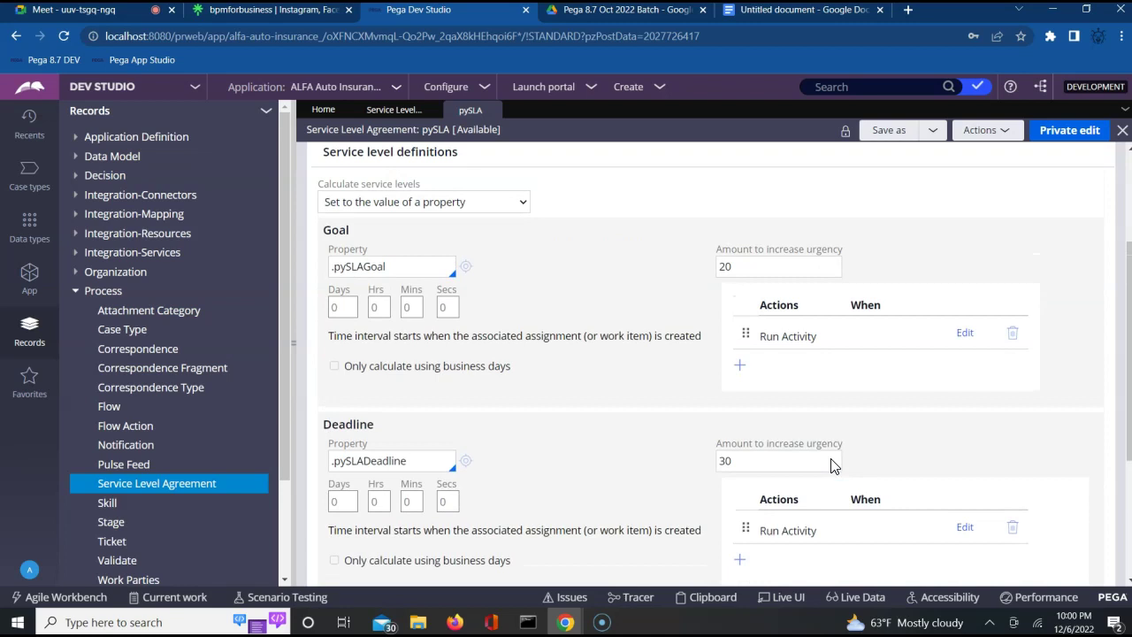
pyautogui.scroll(-2, 832, 466)
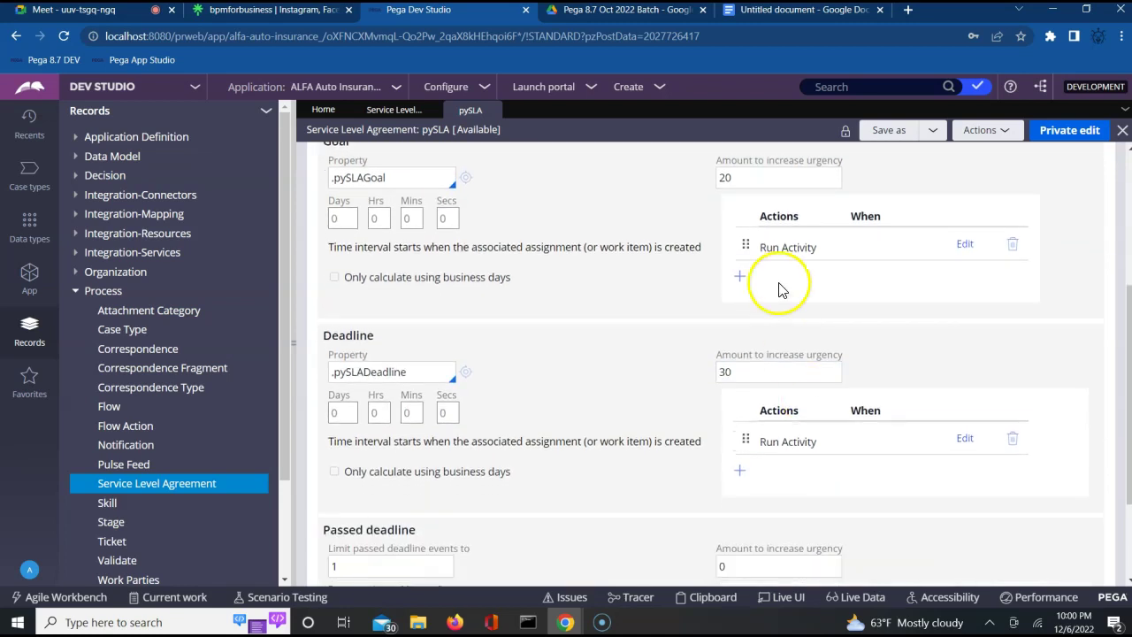
pyautogui.click(786, 237)
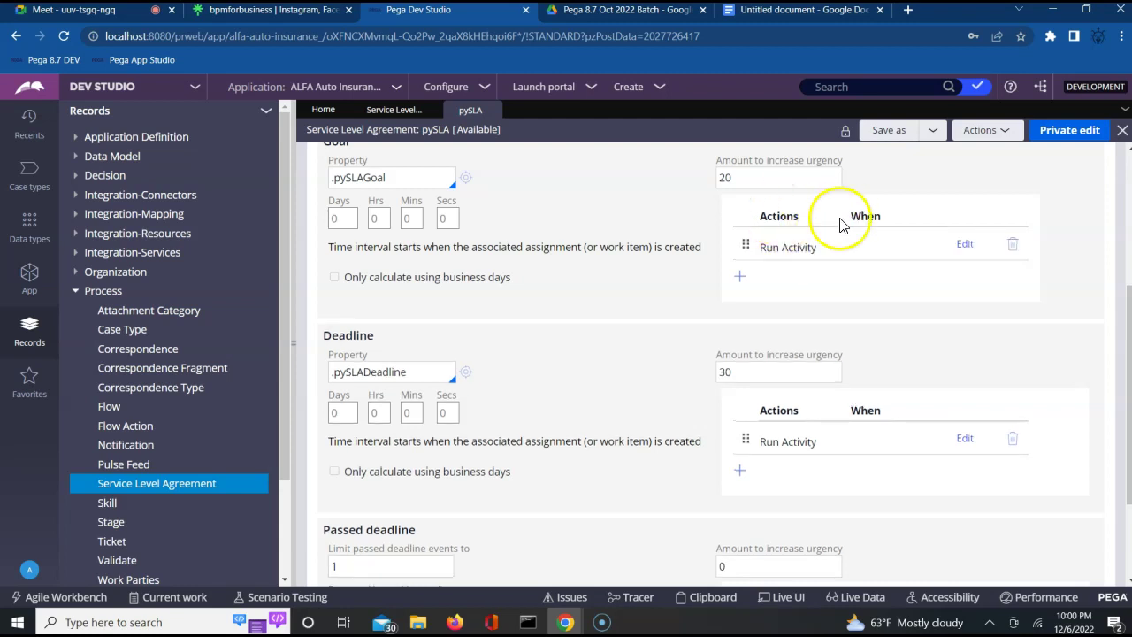
pyautogui.click(739, 275)
pyautogui.click(747, 283)
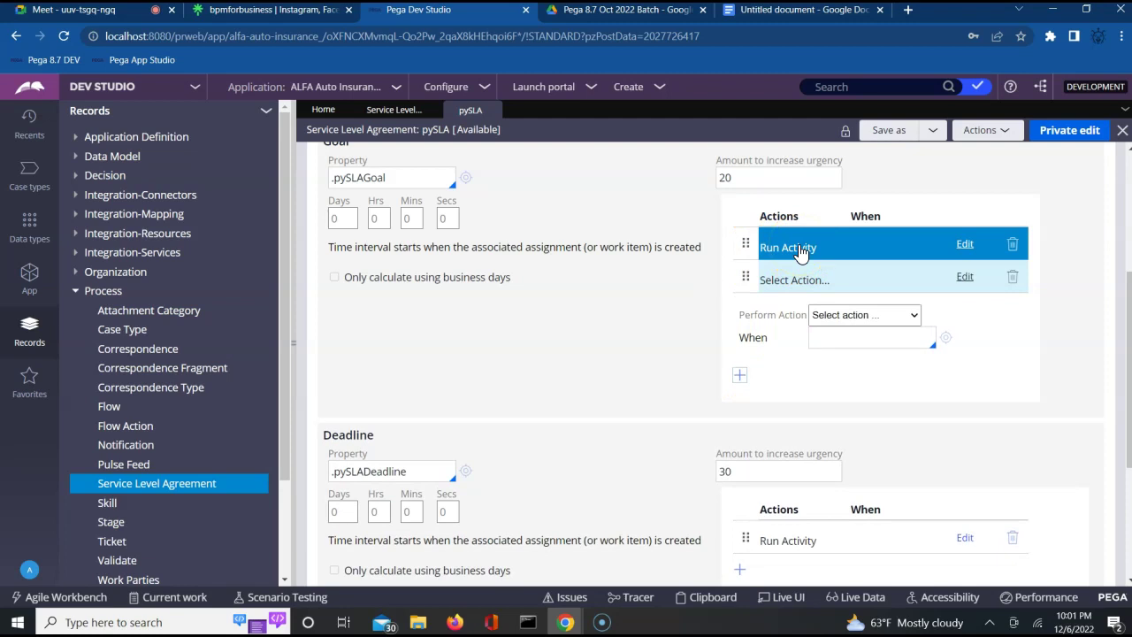
# Review the Perform Action options Notify Manager, Notify Party and Run Activity, closing the list unchosen.
pyautogui.click(835, 318)
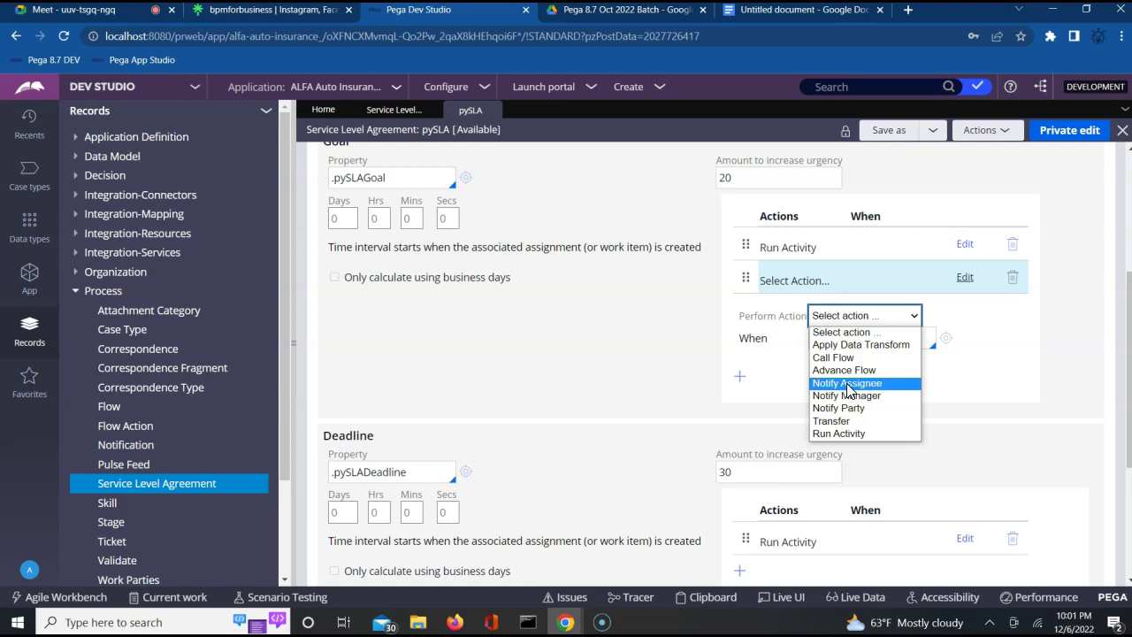
pyautogui.click(848, 401)
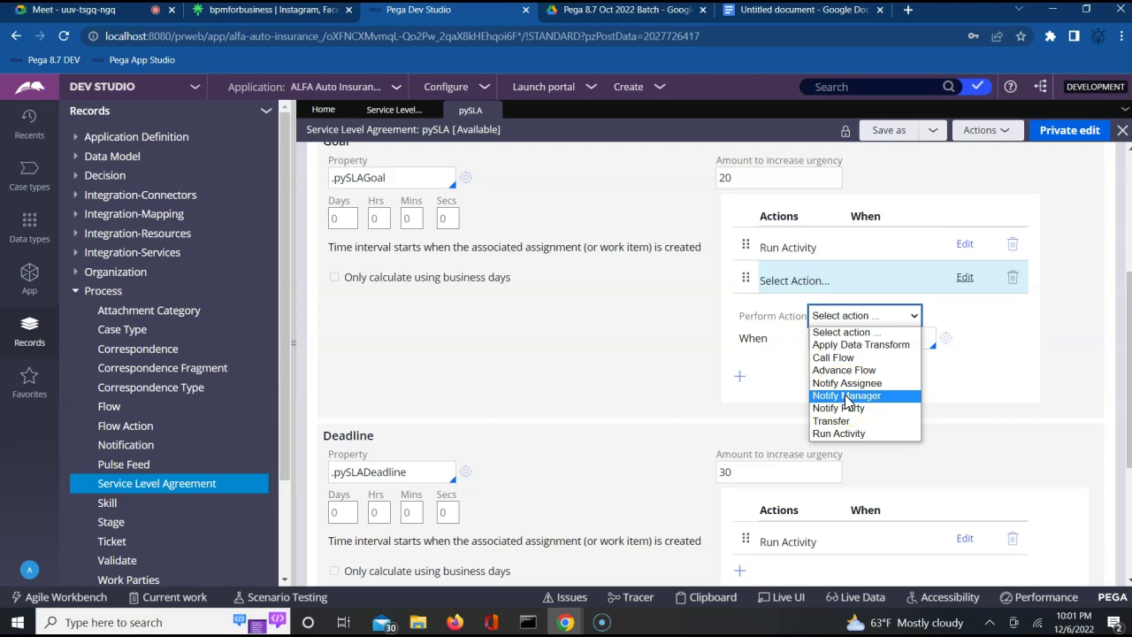
pyautogui.click(862, 418)
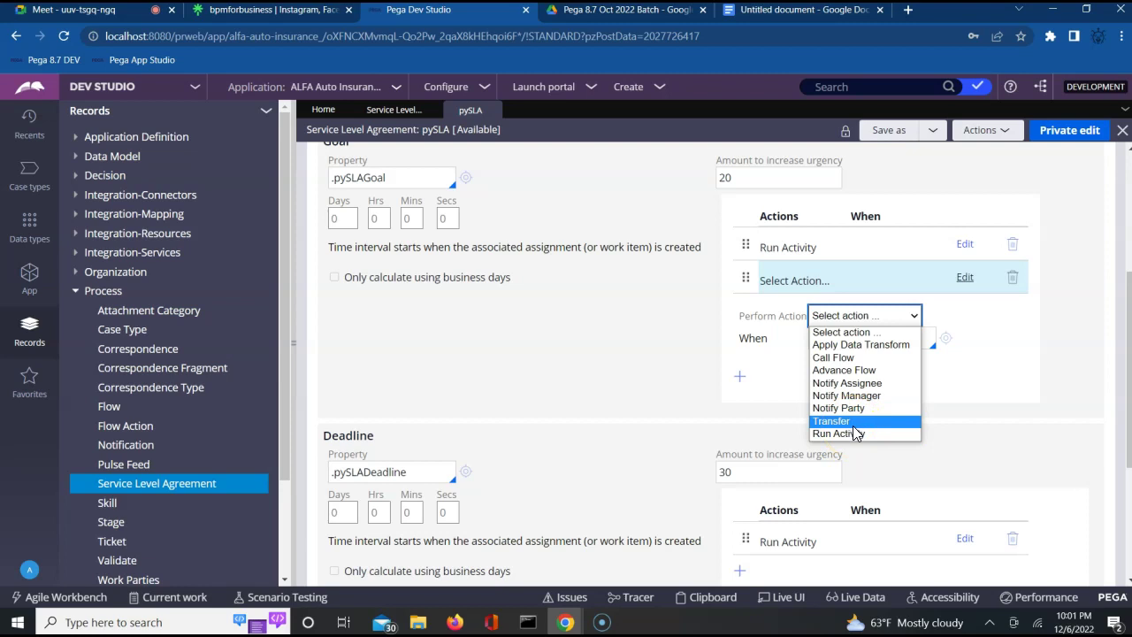
pyautogui.click(871, 435)
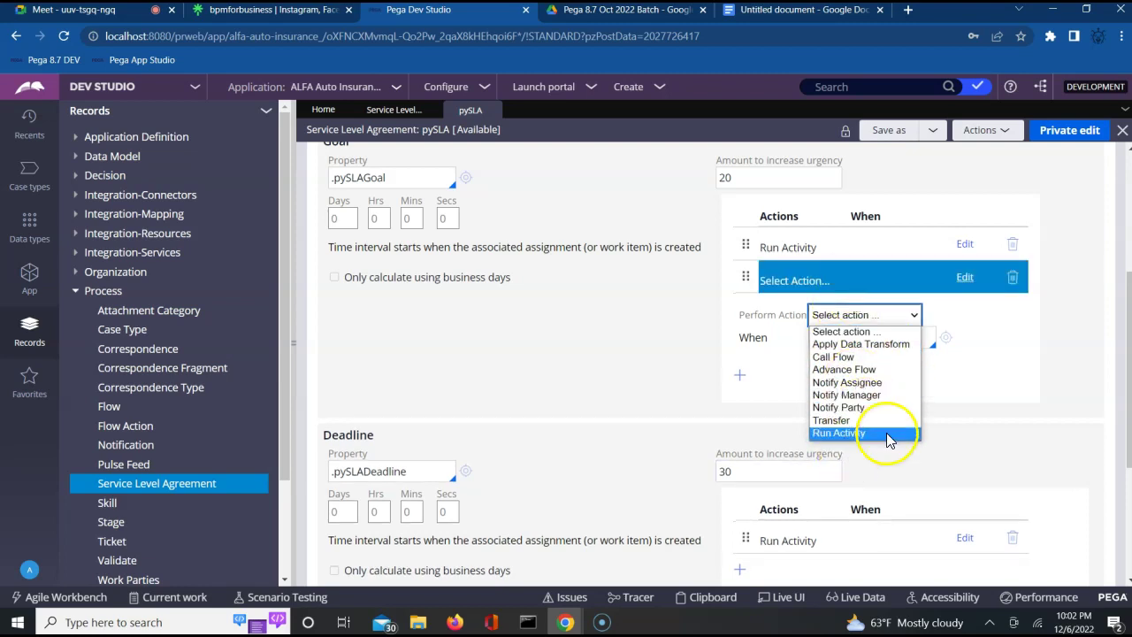
pyautogui.click(986, 476)
# Add a new empty action row below the Deadline section's Run Activity.
pyautogui.scroll(-1, 988, 482)
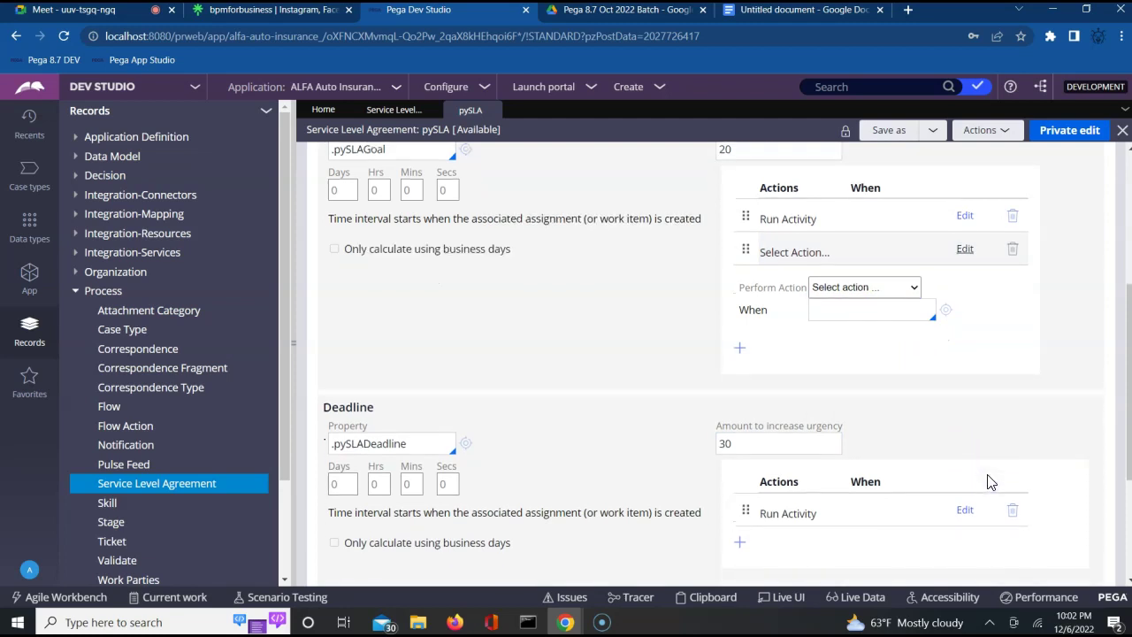
pyautogui.click(813, 469)
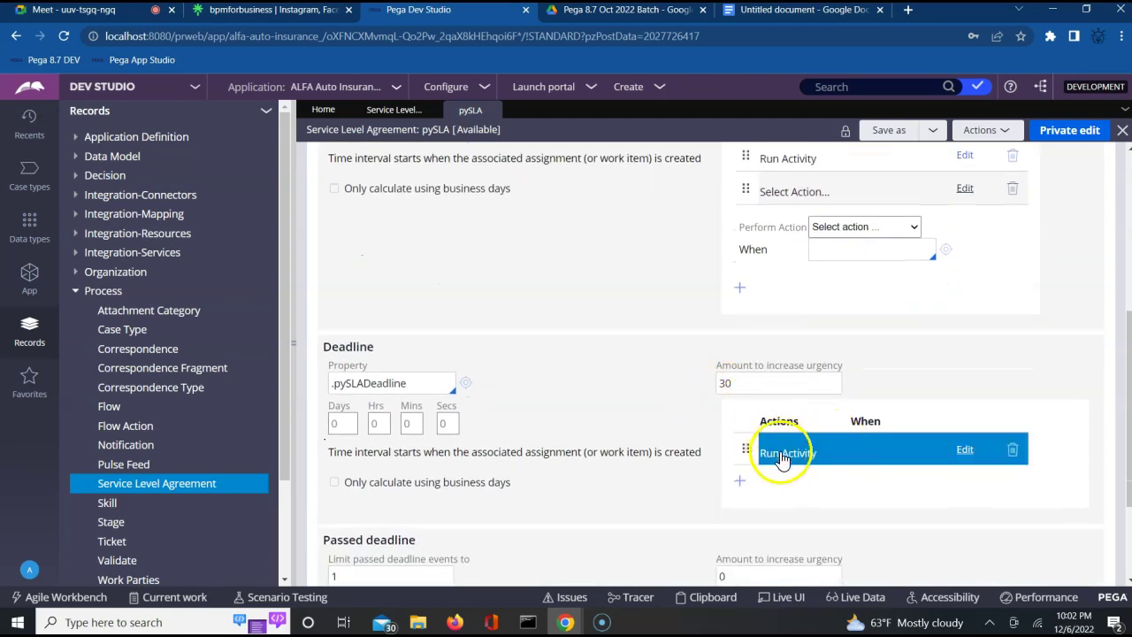
pyautogui.click(741, 480)
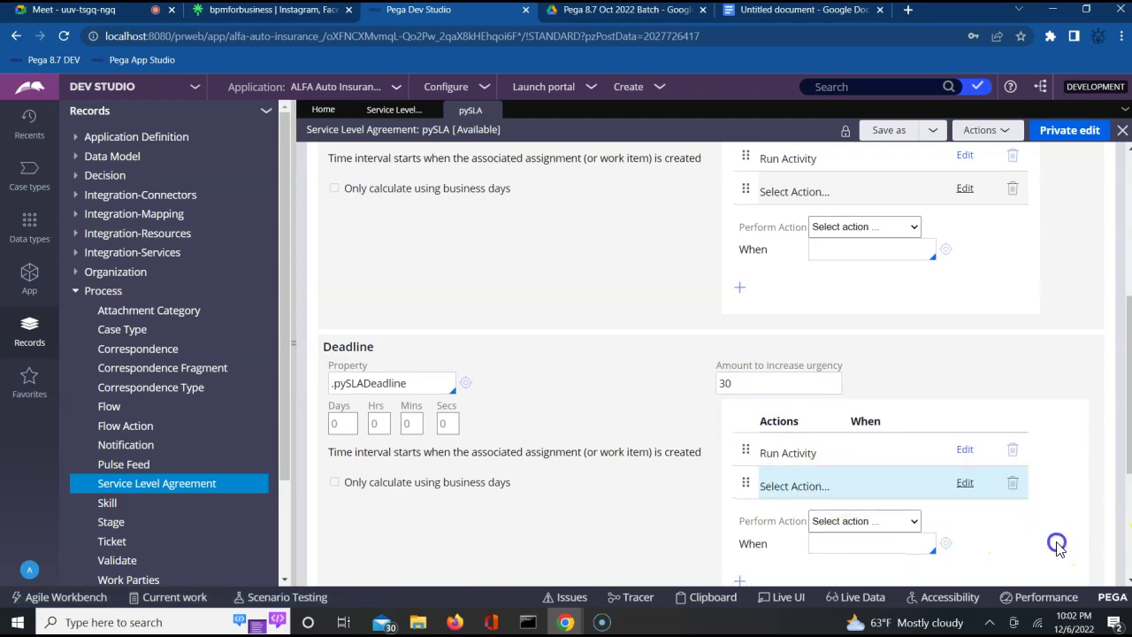
pyautogui.scroll(-3, 1061, 548)
pyautogui.scroll(-1, 1060, 548)
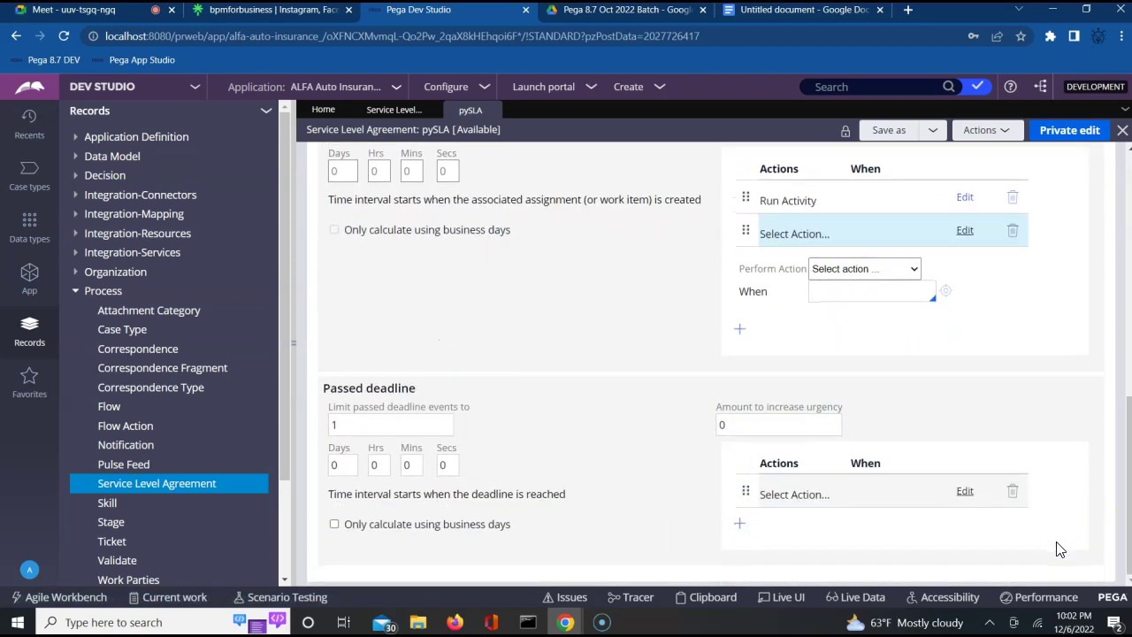
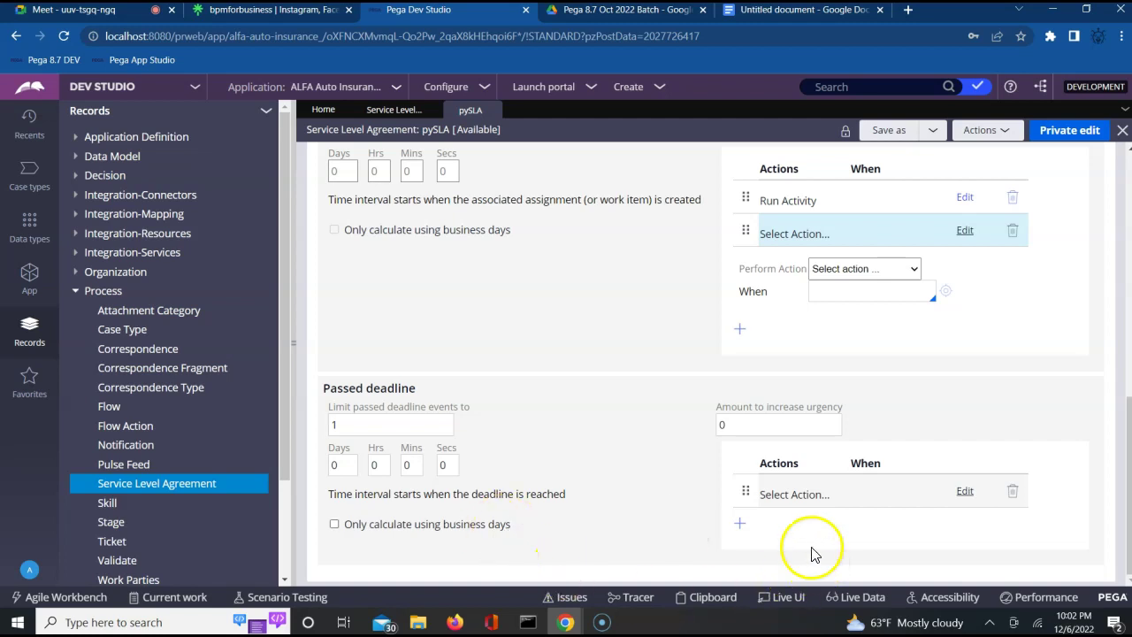
# Review the pySLA escalation actions, the .pySLAGoal property and the goal's urgency increase.
pyautogui.click(788, 502)
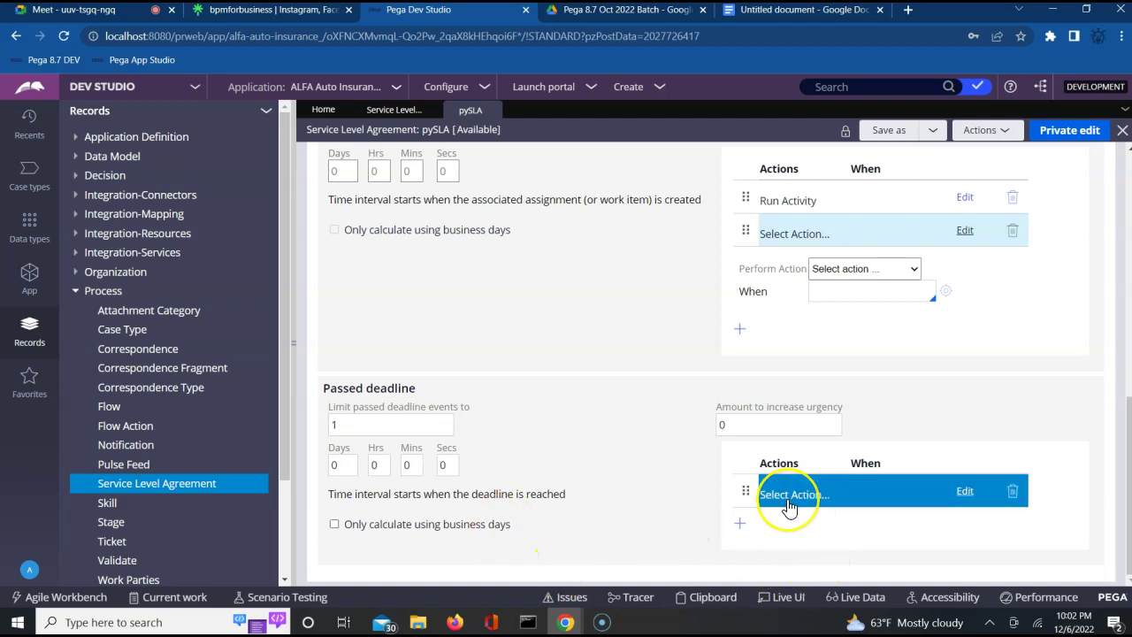
pyautogui.click(598, 467)
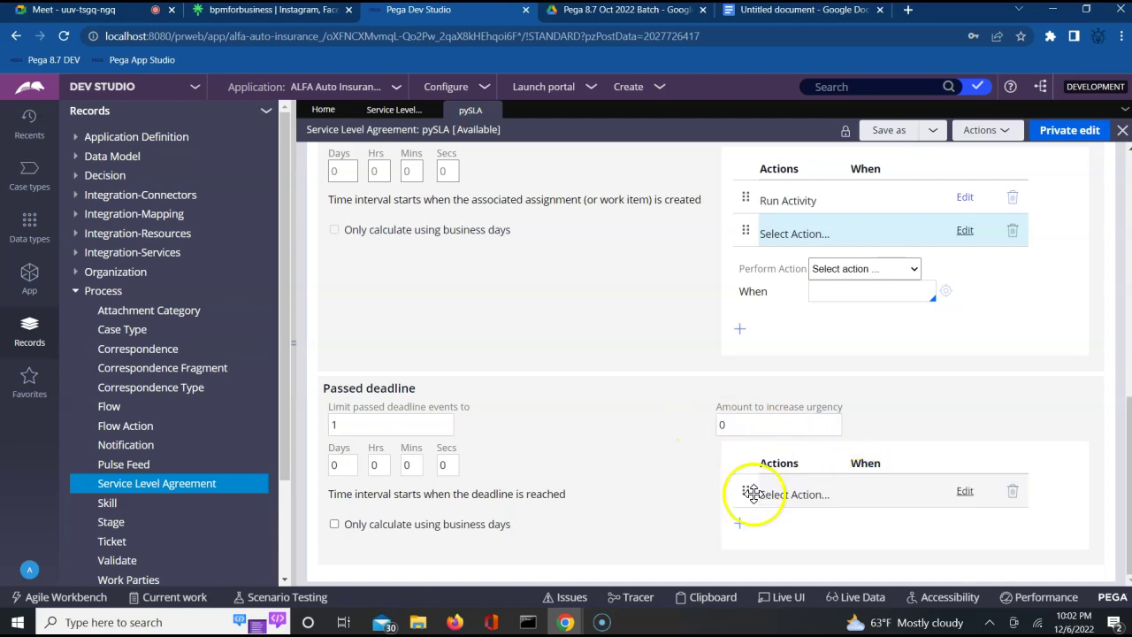
pyautogui.click(865, 269)
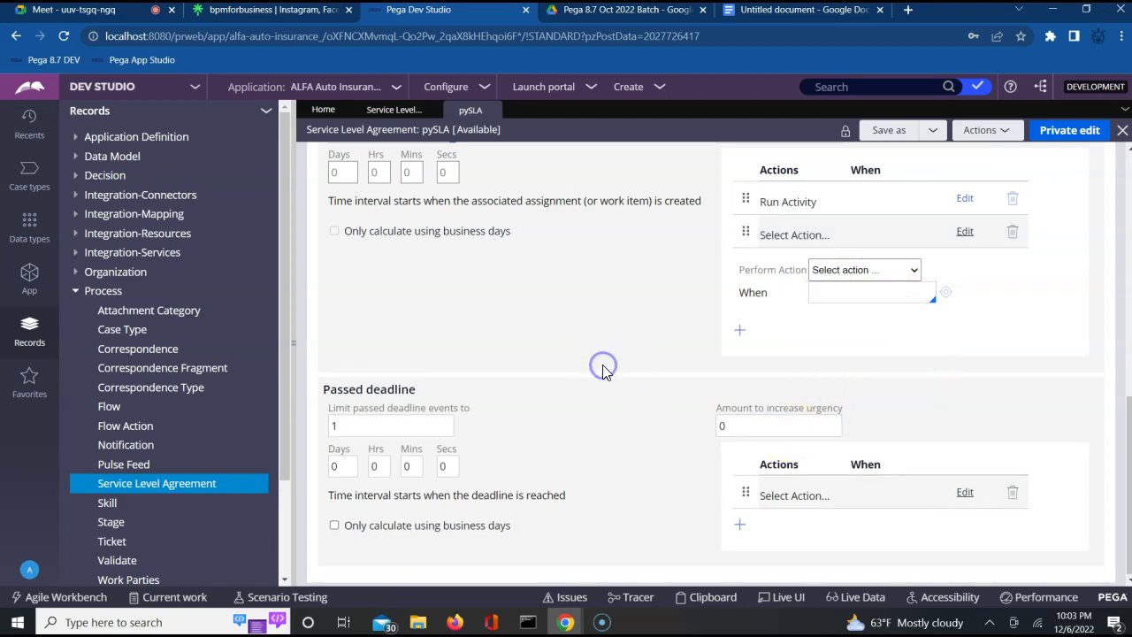
pyautogui.scroll(4, 602, 371)
pyautogui.scroll(3, 602, 372)
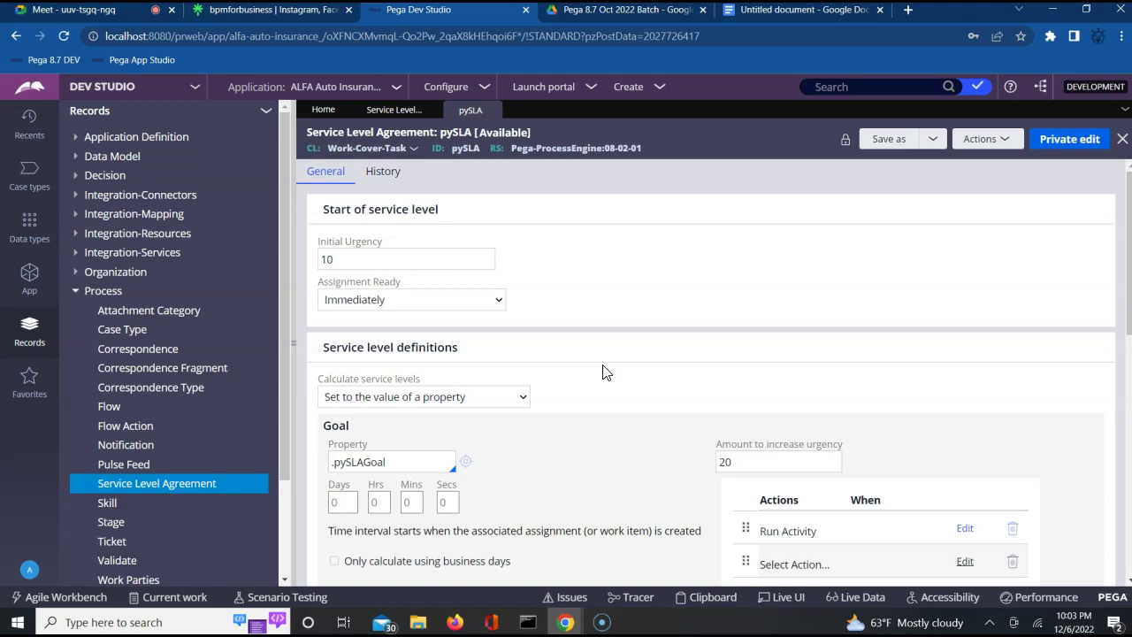
pyautogui.press('Down')
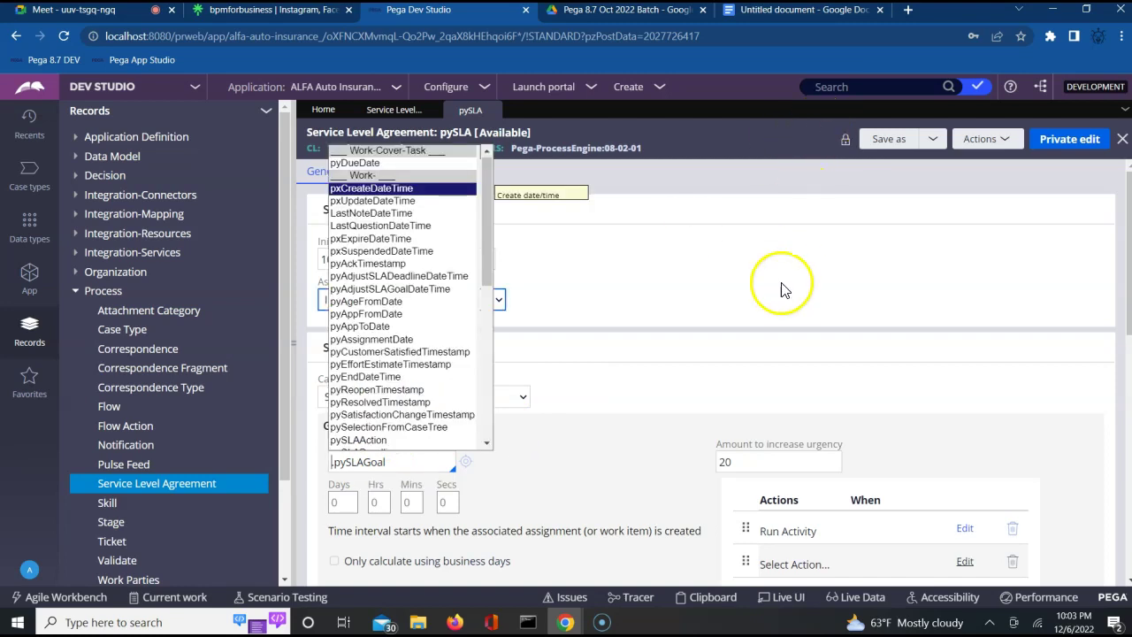
pyautogui.click(782, 290)
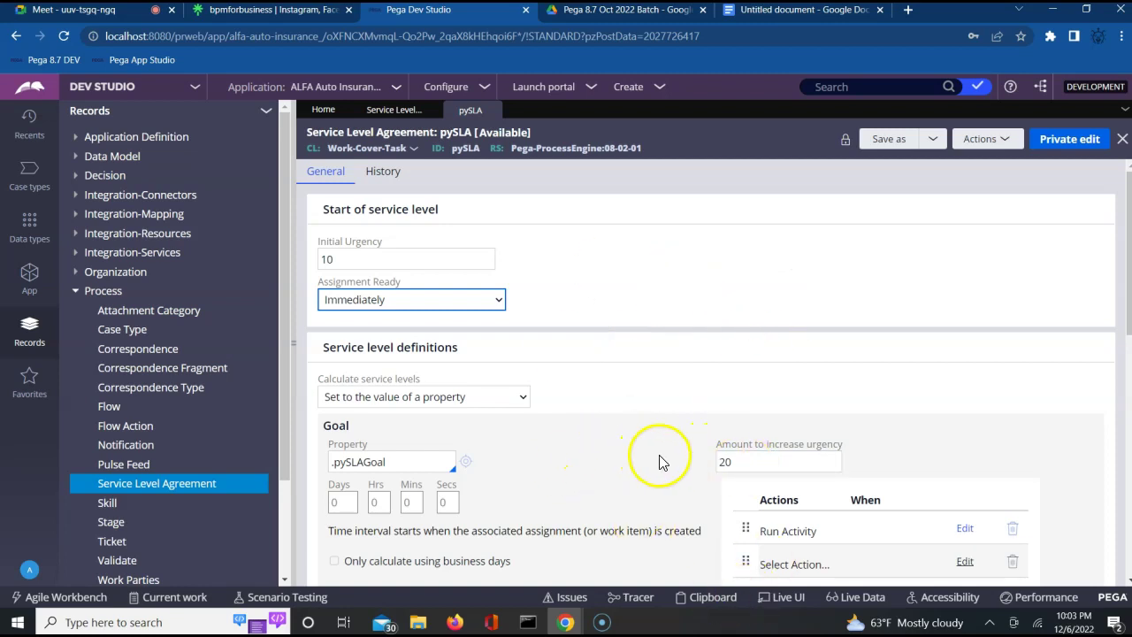
pyautogui.click(738, 465)
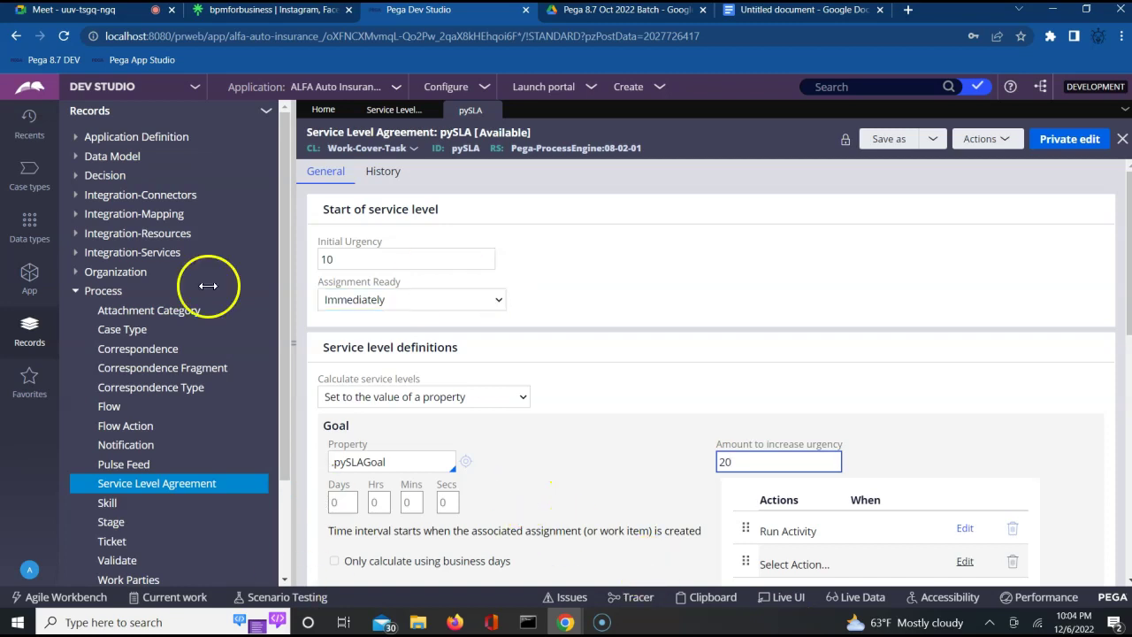
# Open the CustomerFlow process diagram from the Process > Flow rules in App Explorer.
pyautogui.click(29, 281)
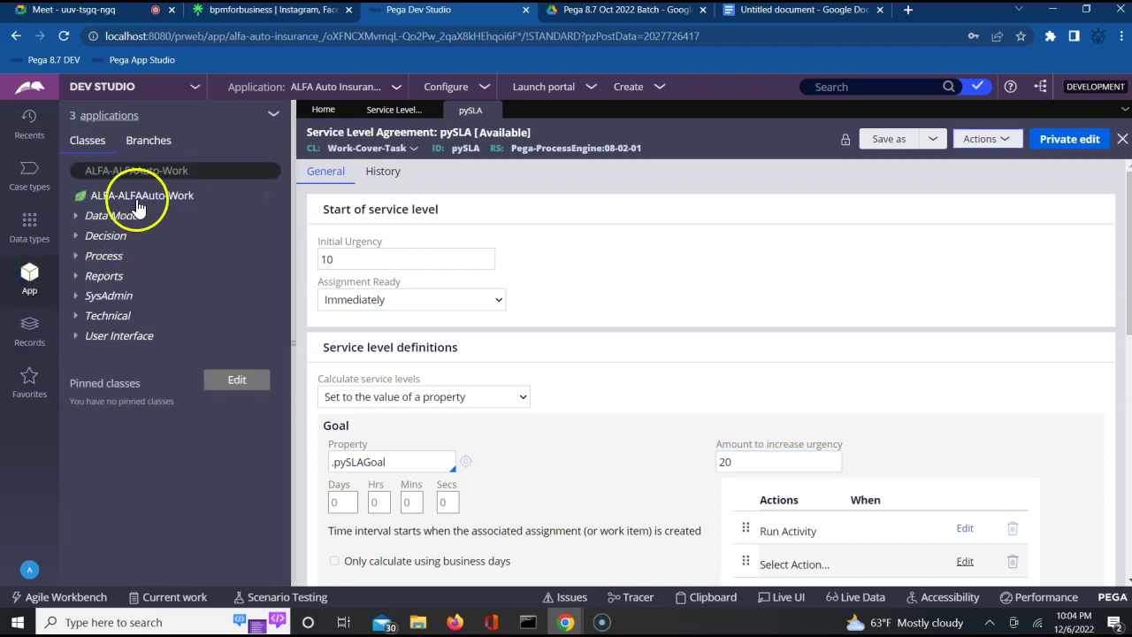
pyautogui.click(78, 263)
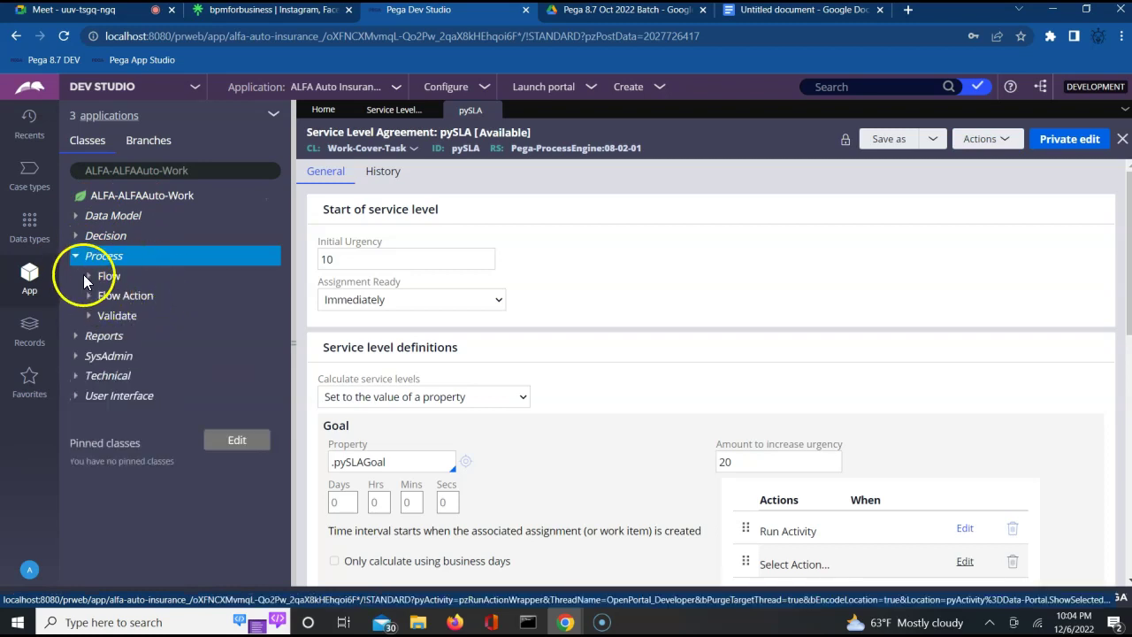
pyautogui.click(88, 278)
pyautogui.click(162, 297)
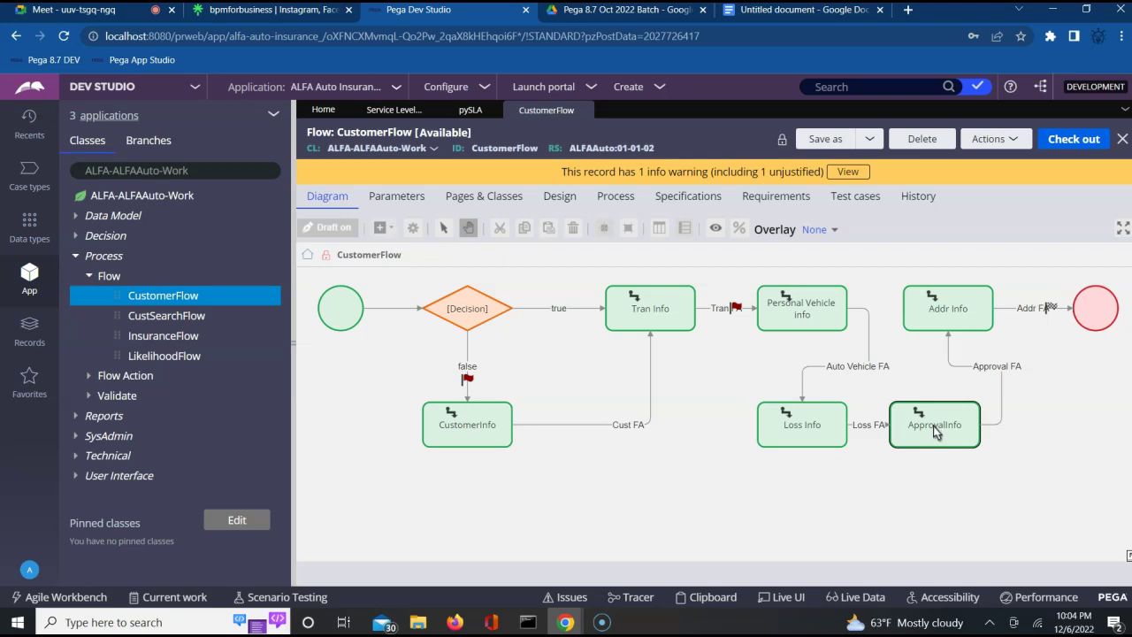
# Select the ApprovalInfo assignment shape in the CustomerFlow diagram.
pyautogui.click(936, 430)
pyautogui.moveTo(933, 435)
pyautogui.mouseDown()
pyautogui.moveTo(854, 437)
pyautogui.moveTo(929, 433)
pyautogui.mouseUp()
pyautogui.click(940, 442)
pyautogui.click(920, 442)
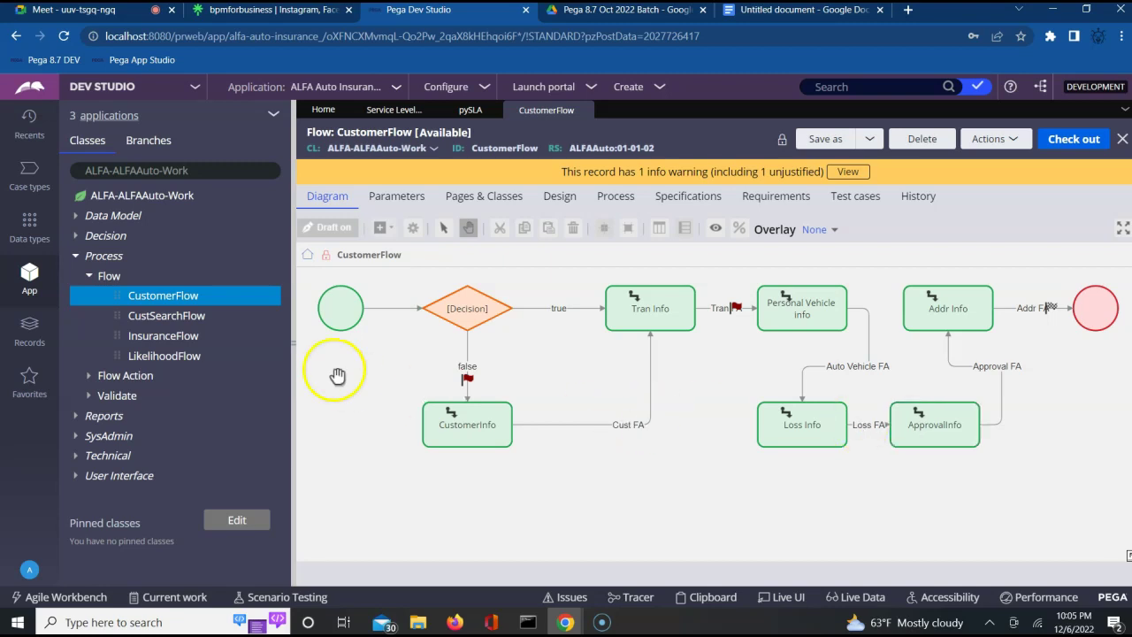
# Close pySLA discarding its unsaved changes, and open the logged-in operator's record.
pyautogui.click(487, 110)
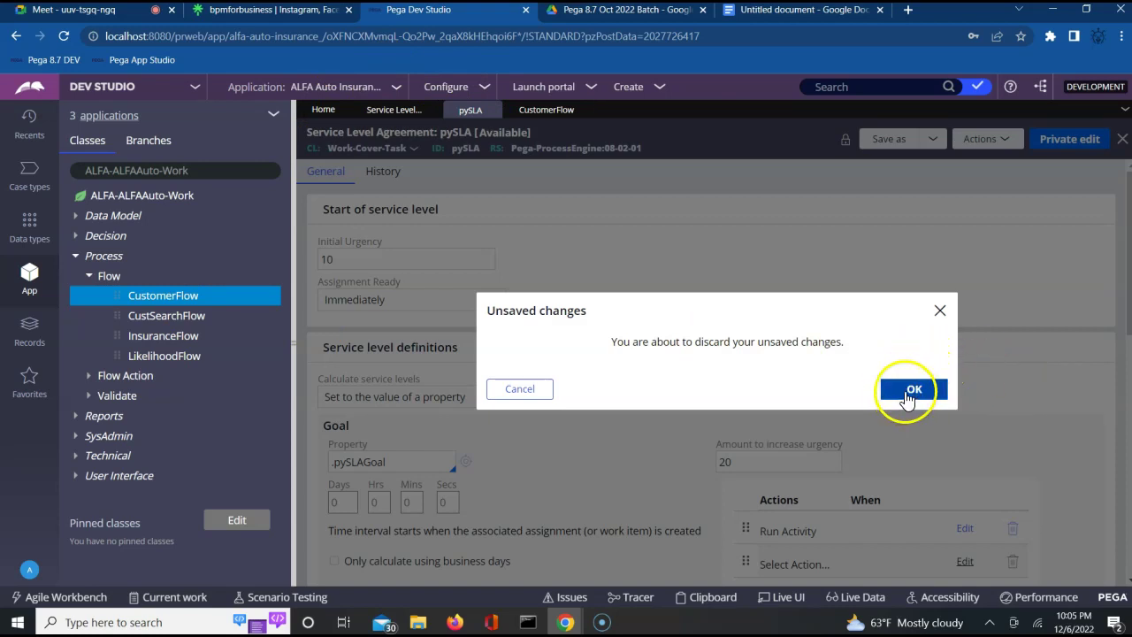
pyautogui.click(907, 397)
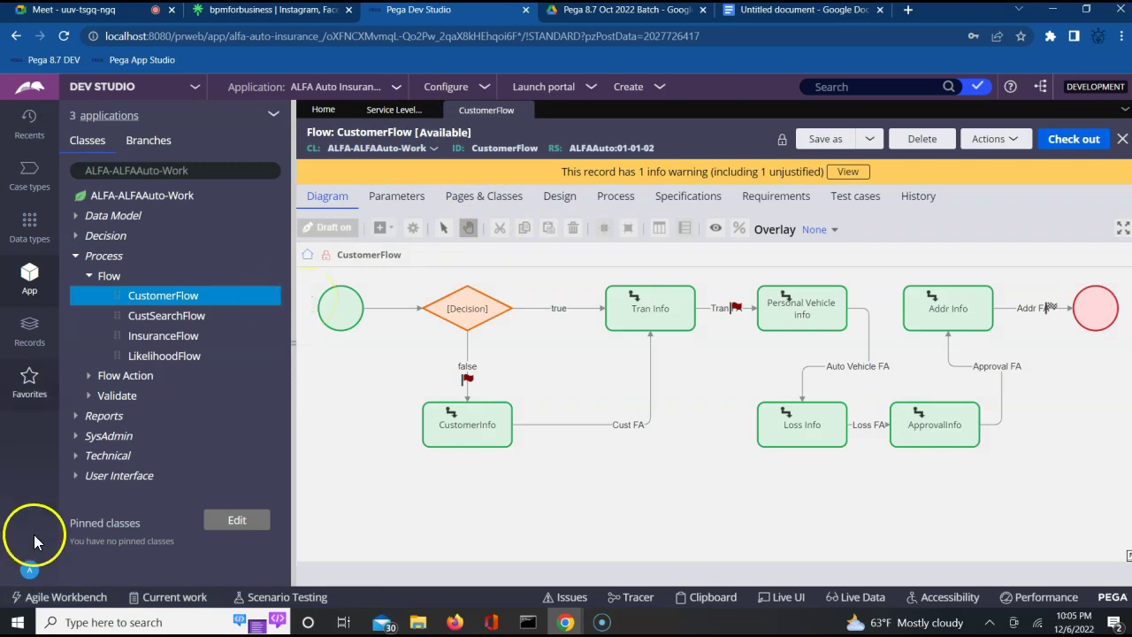
pyautogui.click(27, 571)
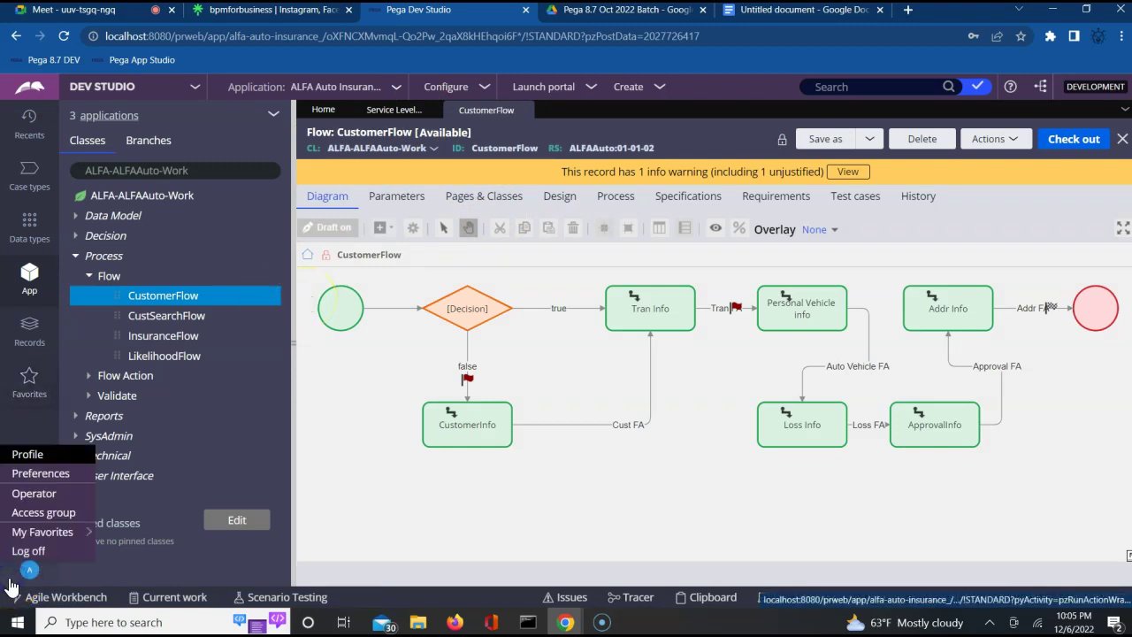
pyautogui.click(37, 496)
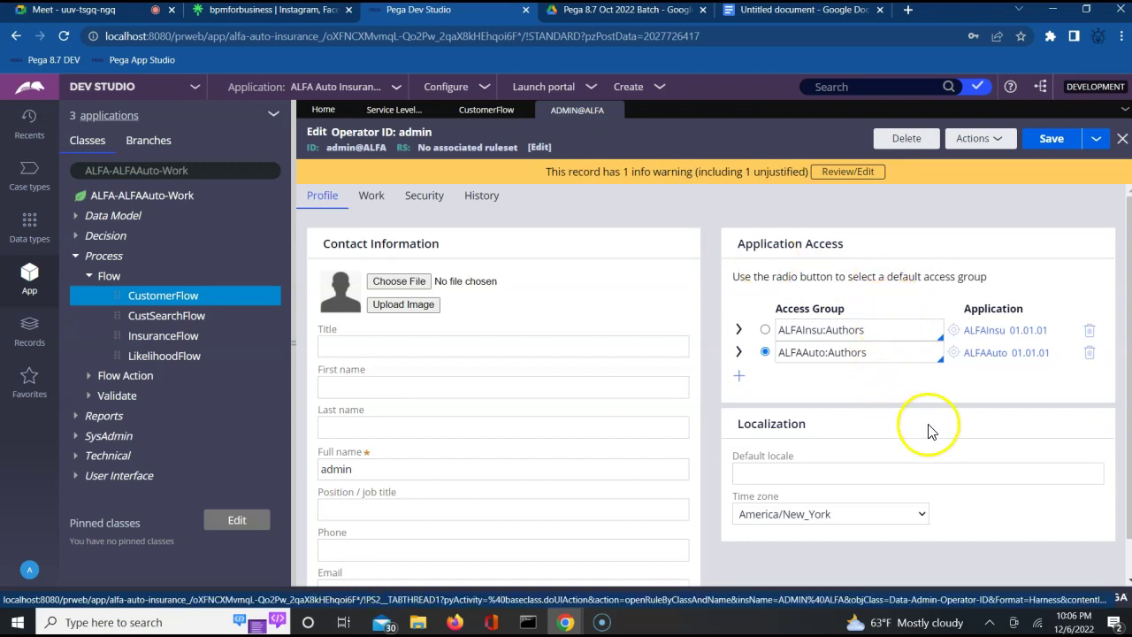
# Keep ALFAAuto:Authors as the access group and choose Save as for the operator record.
pyautogui.click(884, 356)
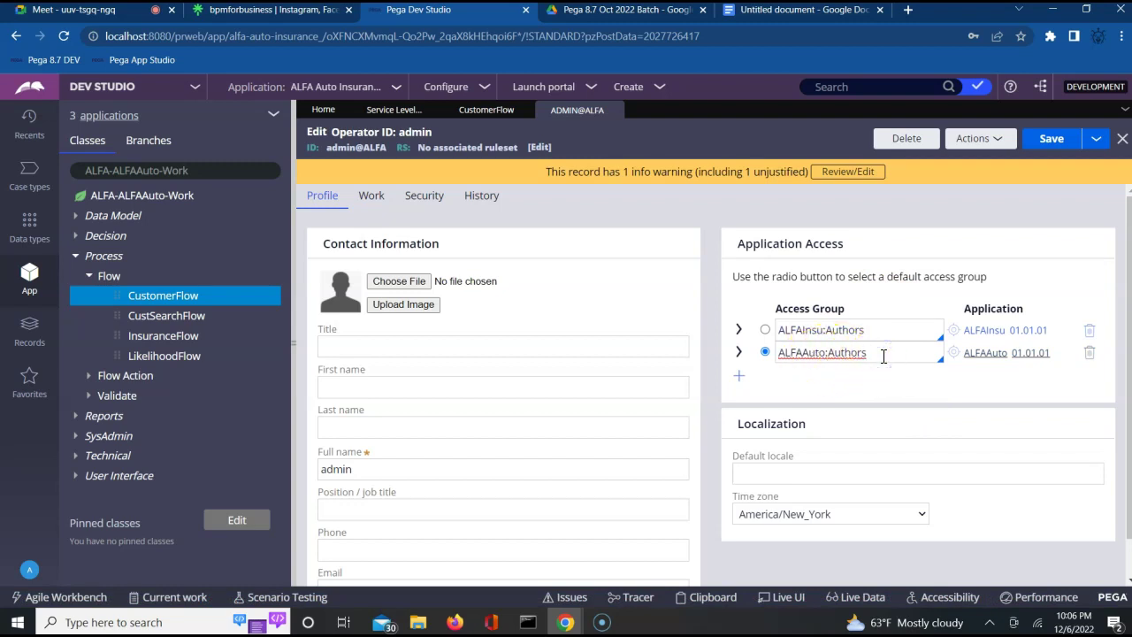
pyautogui.press('Down')
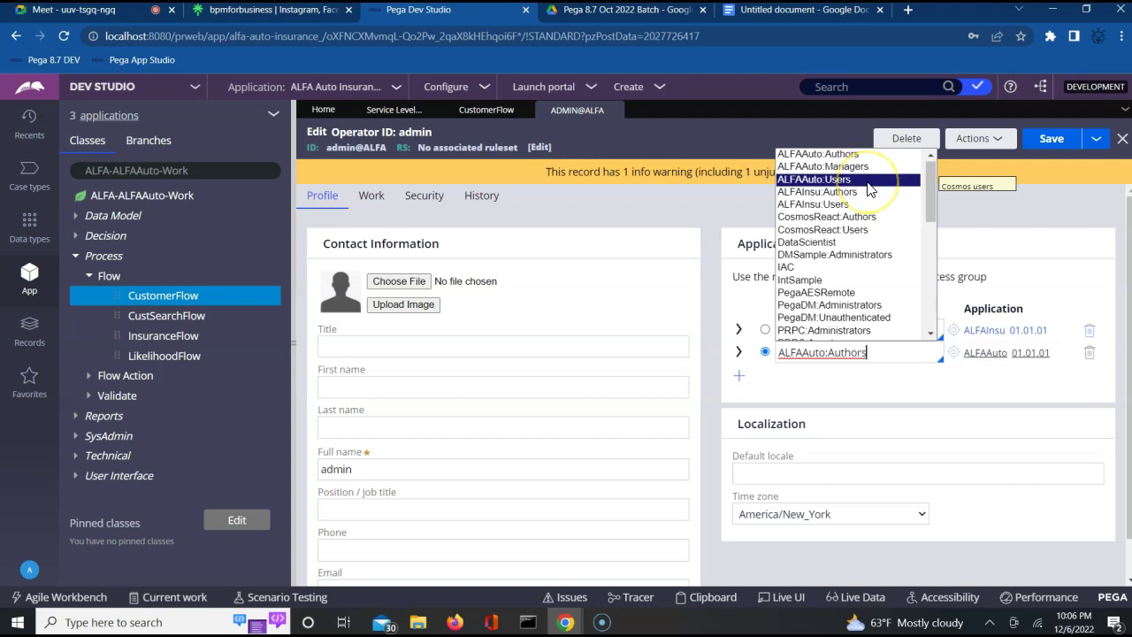
pyautogui.click(760, 427)
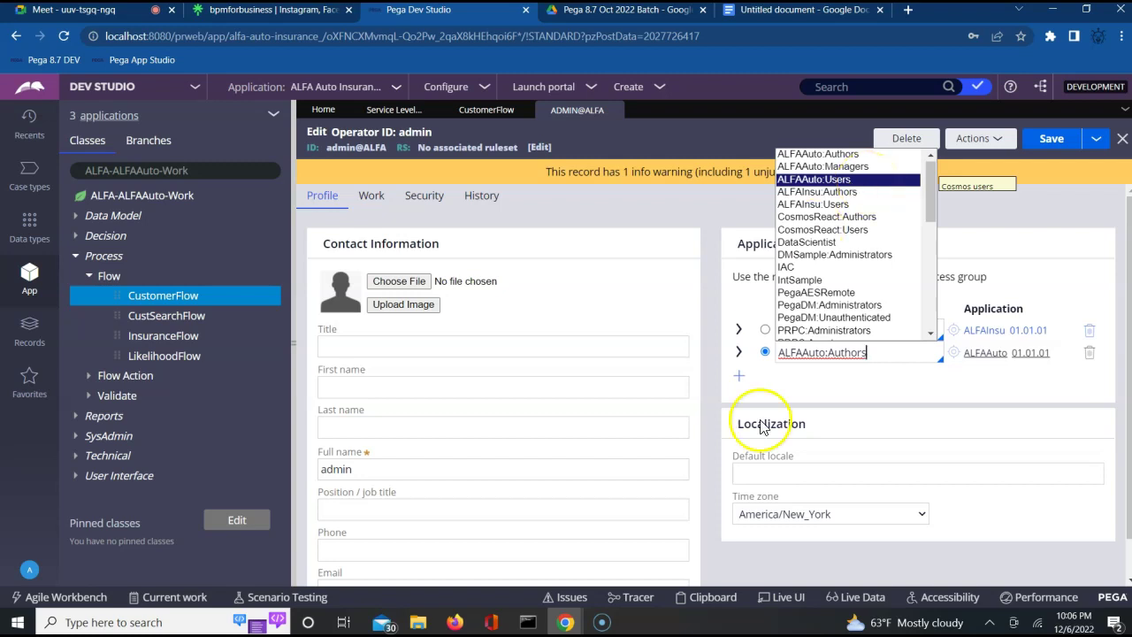
pyautogui.click(904, 388)
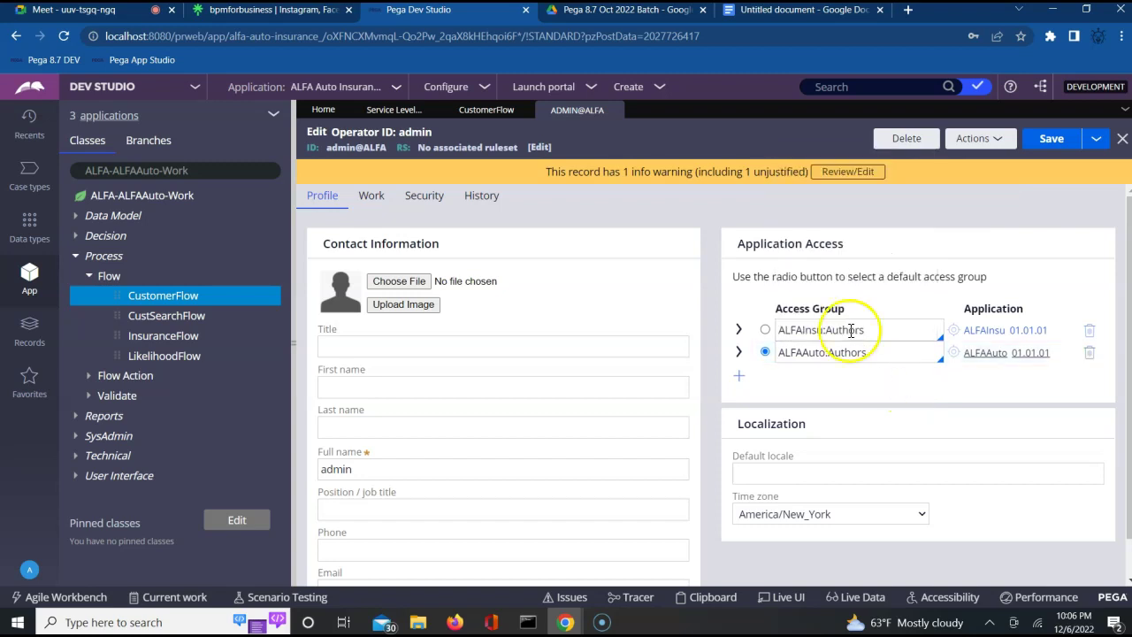
pyautogui.click(1096, 140)
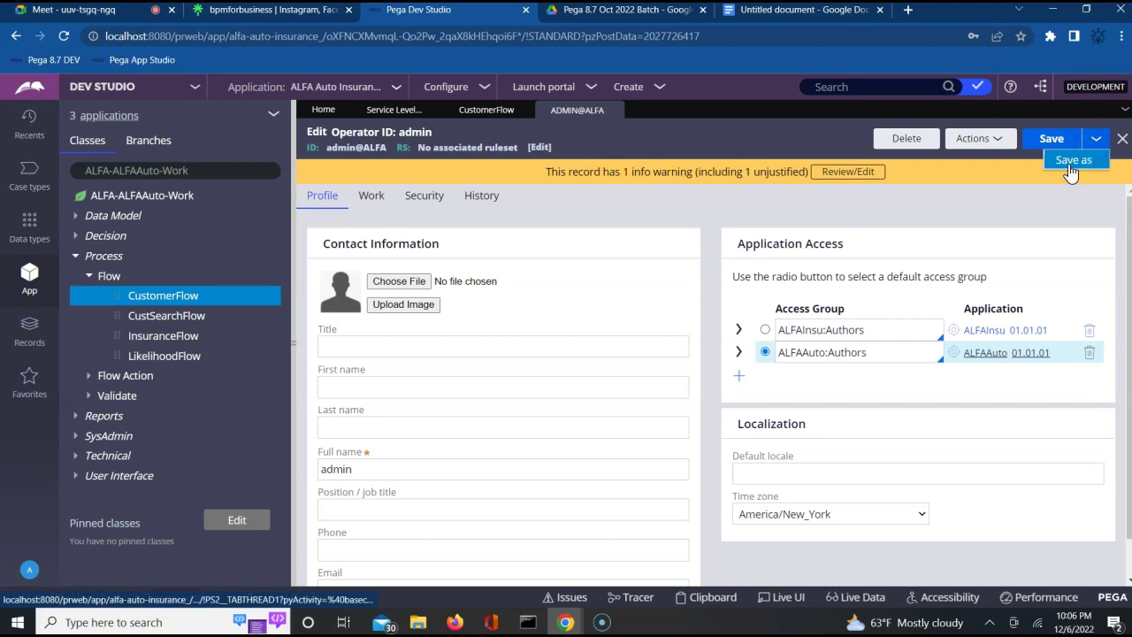
pyautogui.click(1070, 163)
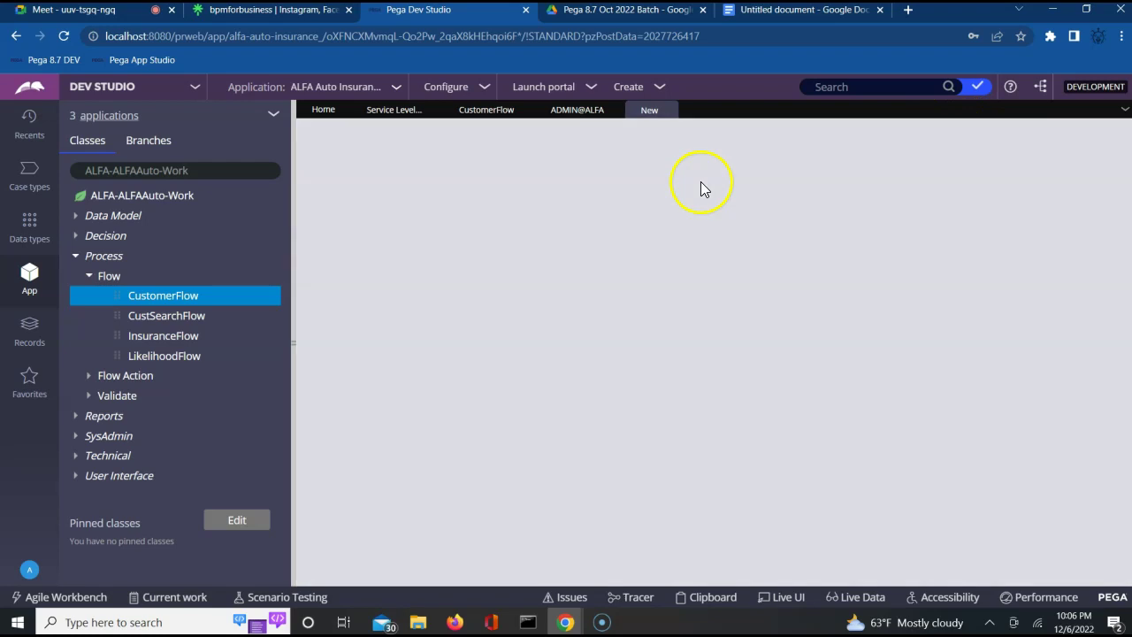
# Replace the copy's short description with the new user operator ID.
pyautogui.click(334, 185)
pyautogui.doubleClick(334, 190)
pyautogui.press('BackSpace')
pyautogui.write('admin')
pyautogui.doubleClick(337, 190)
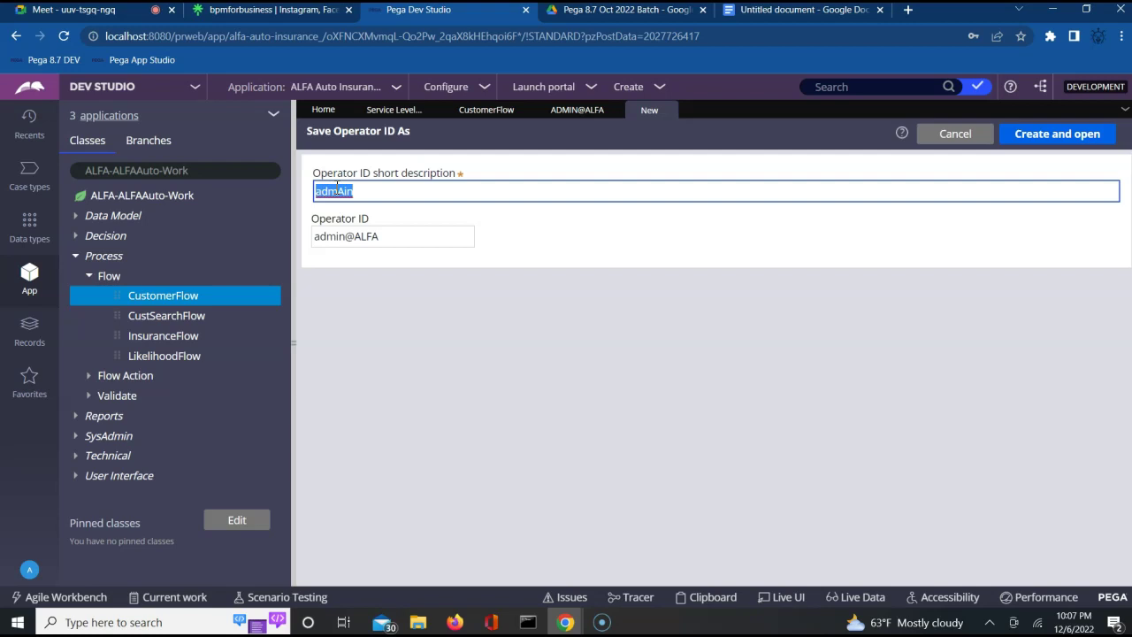
pyautogui.write('ALFA')
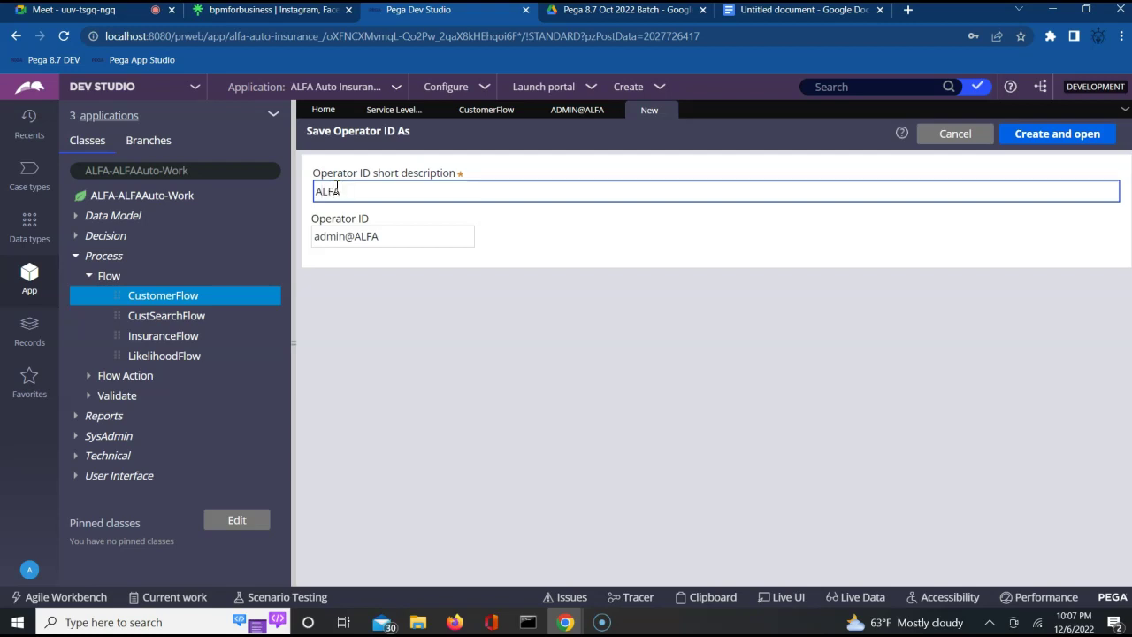
pyautogui.press('BackSpace')
pyautogui.press('BackSpace')
pyautogui.press('BackSpace')
pyautogui.press('BackSpace')
pyautogui.write('user@ALFA')
# Enter the same Operator ID, try Create and open, then close the rejected copy form.
pyautogui.press('Tab')
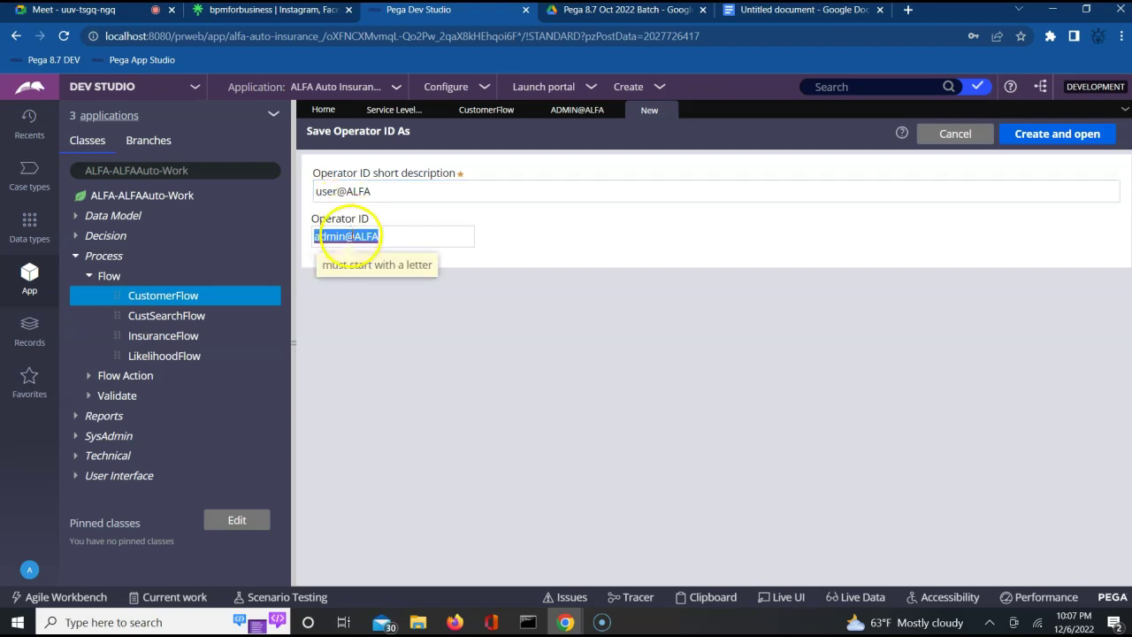
pyautogui.write('user@')
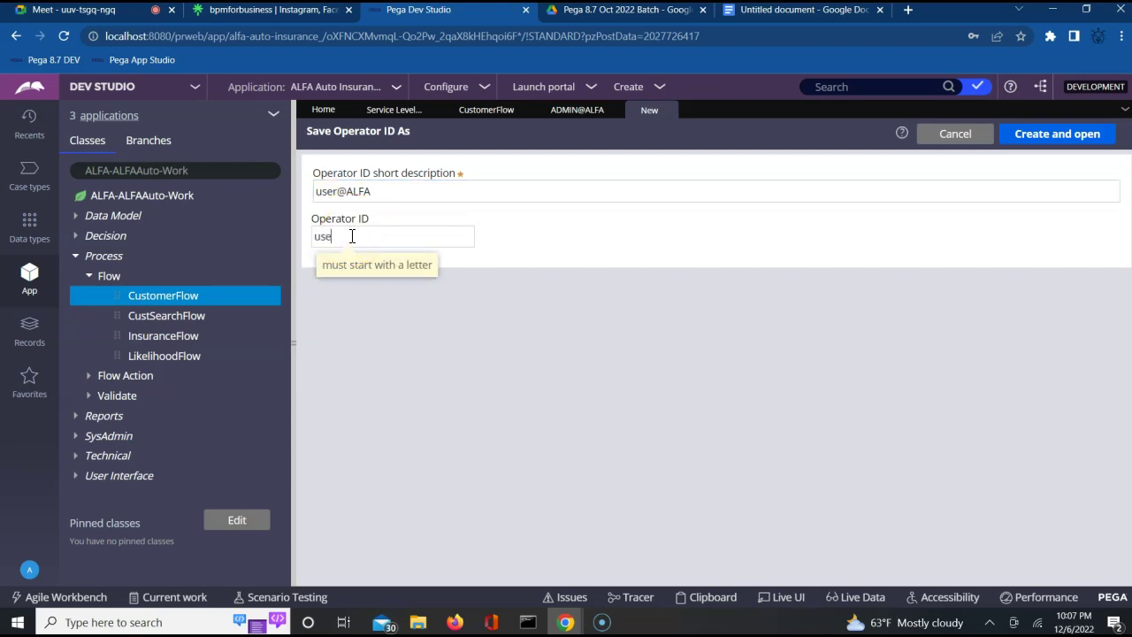
pyautogui.write('ALFA')
pyautogui.click(823, 165)
pyautogui.click(1057, 140)
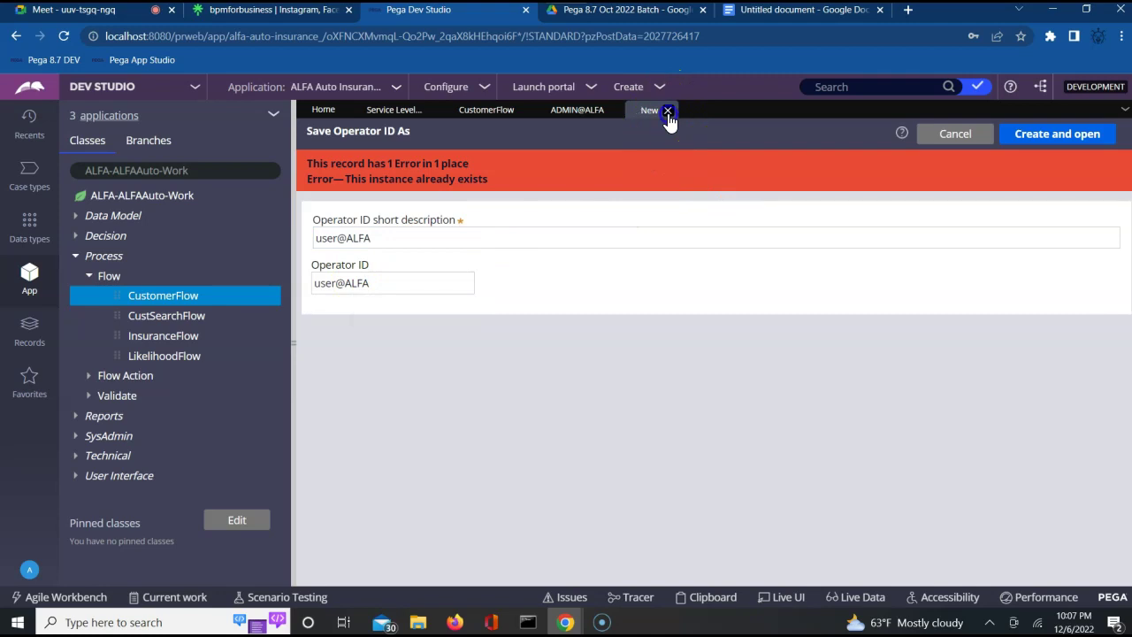
pyautogui.click(668, 110)
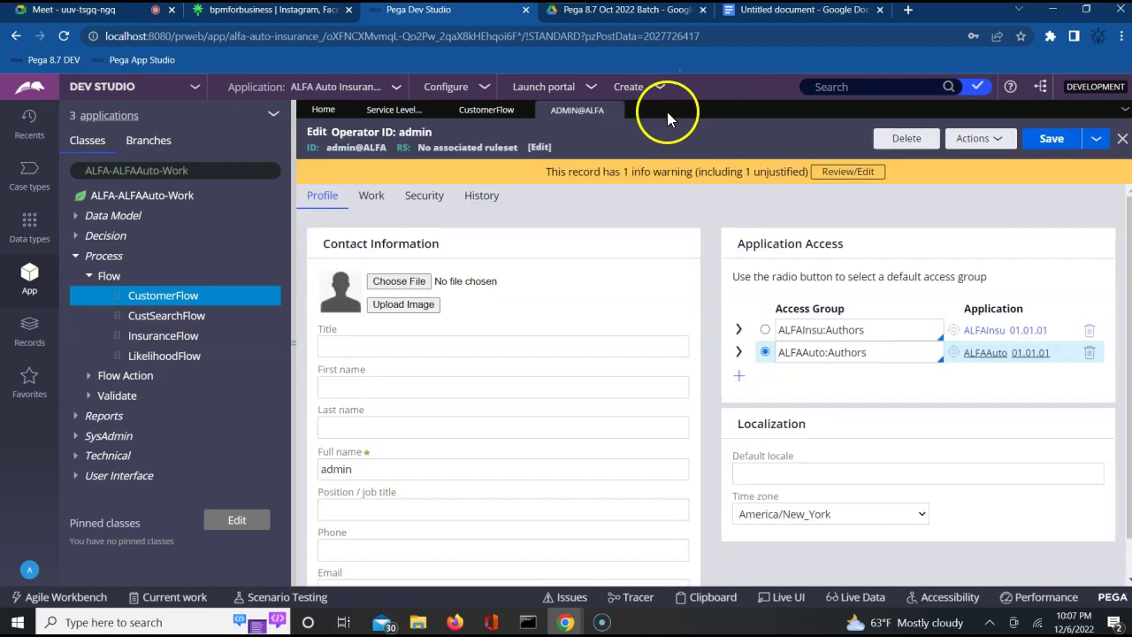
# Search for the user operator's ID and open its operator record from the results.
pyautogui.click(835, 86)
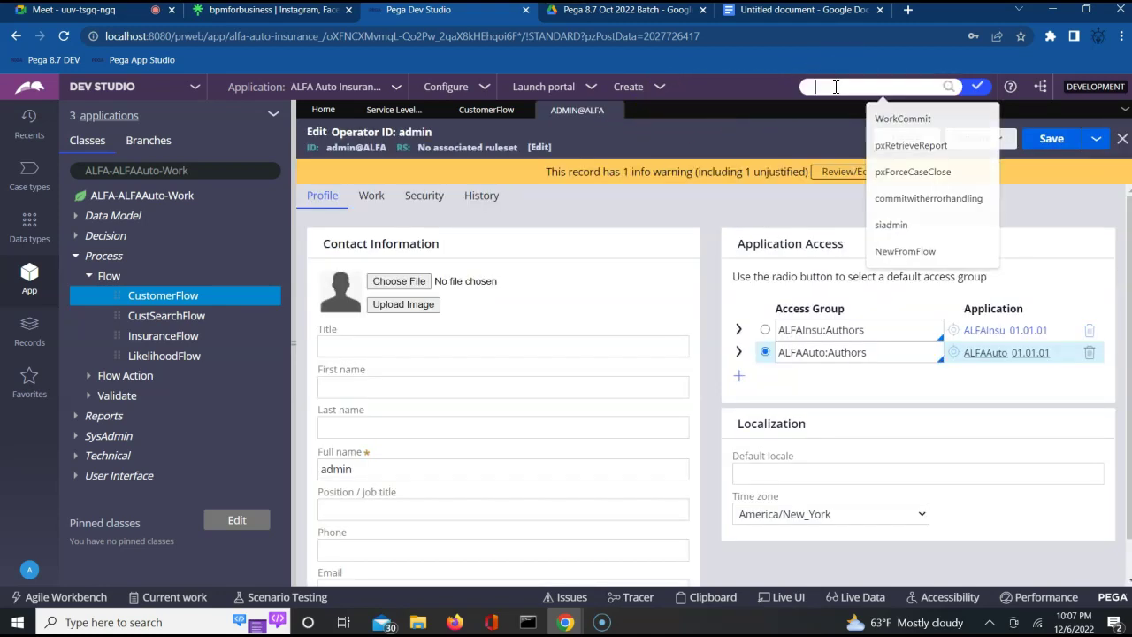
pyautogui.write('user@ALFA')
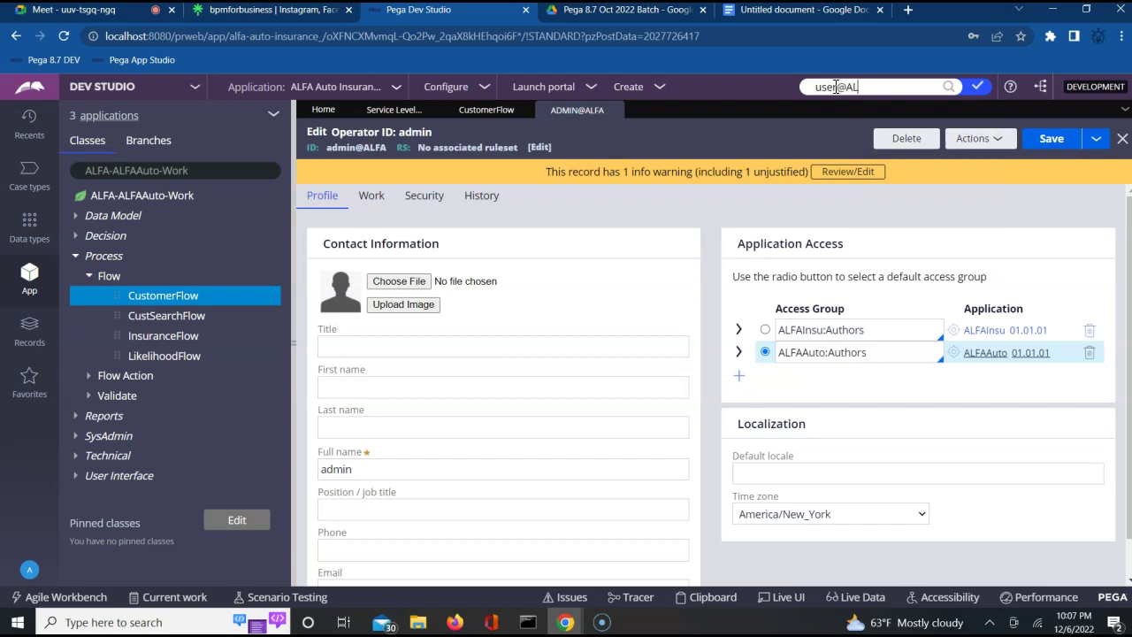
pyautogui.click(977, 86)
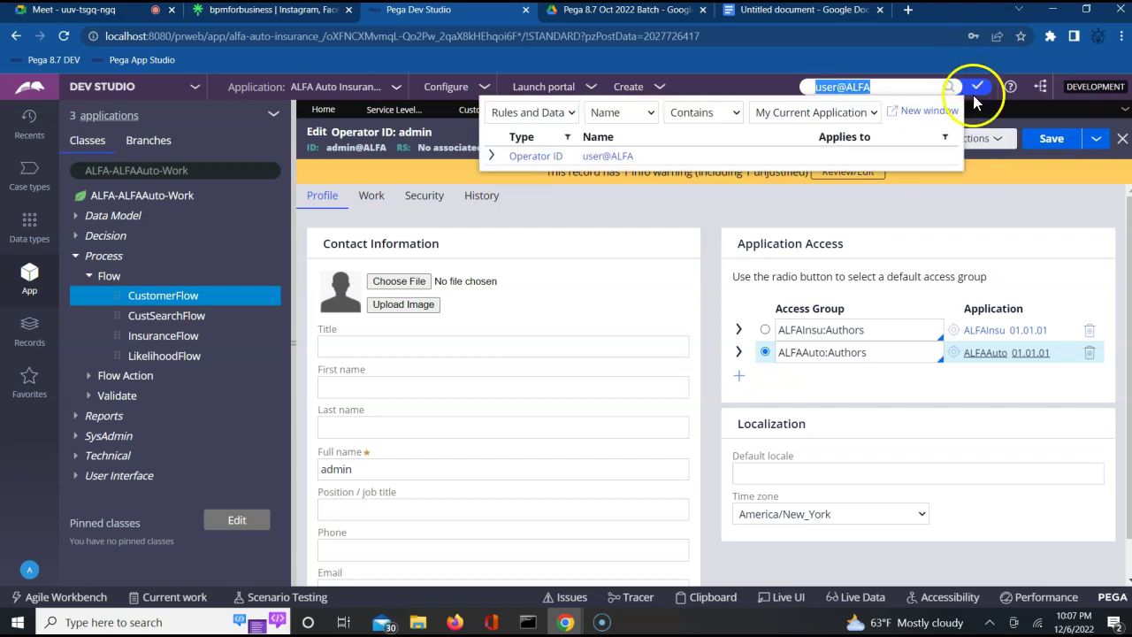
pyautogui.click(586, 159)
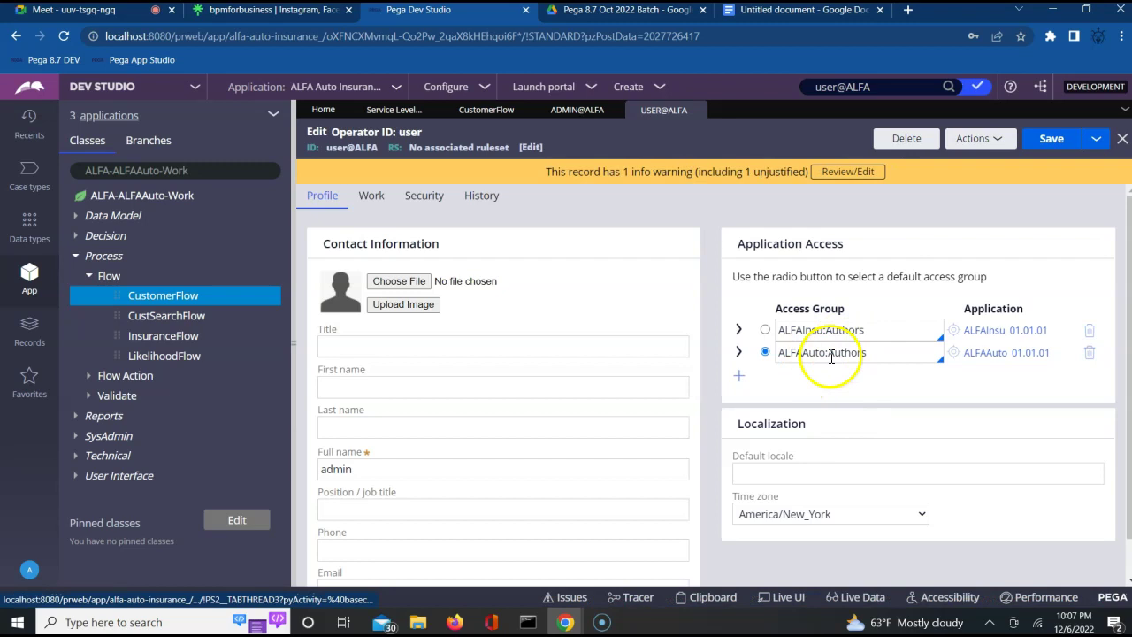
# Replace ALFAAuto:Authors with ALFAAuto:Users and make it the default access group.
pyautogui.click(1090, 354)
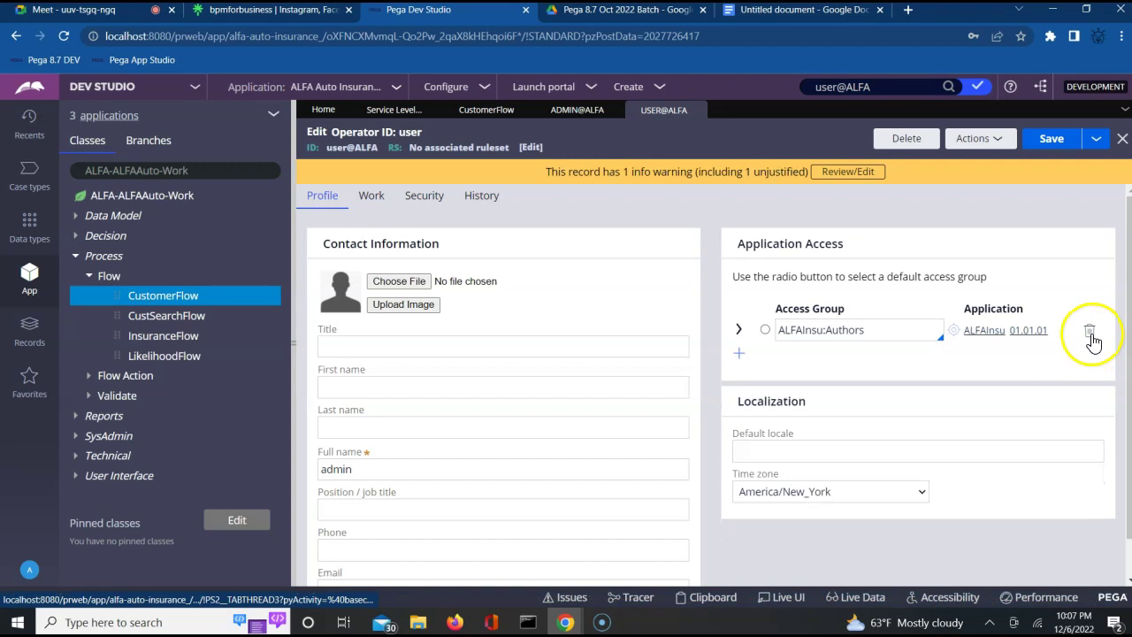
pyautogui.click(905, 334)
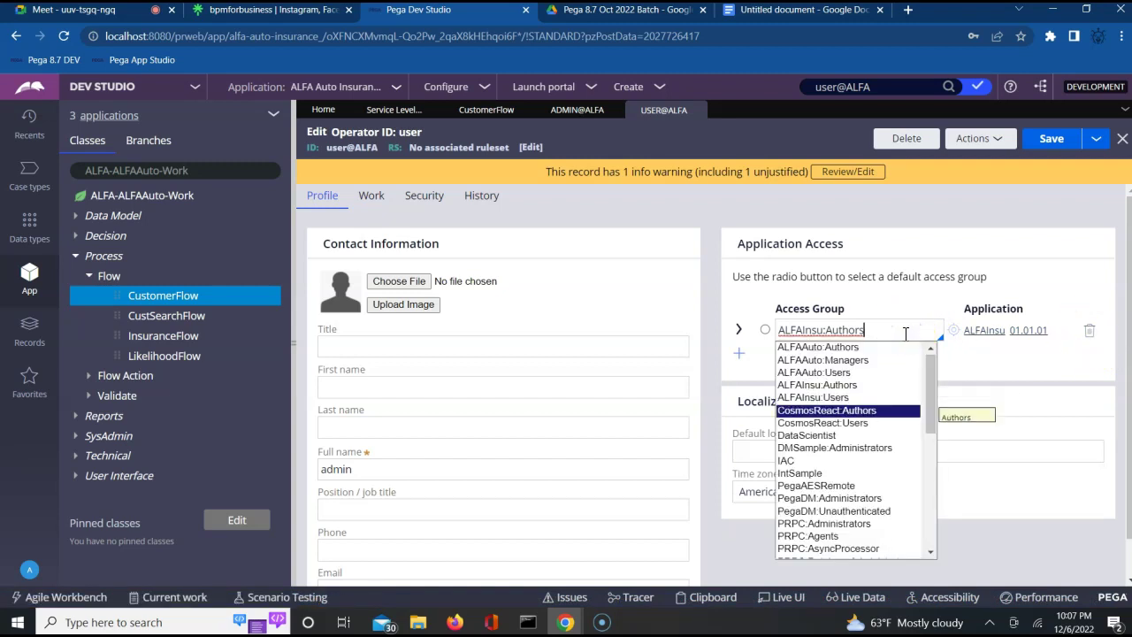
pyautogui.press('Up')
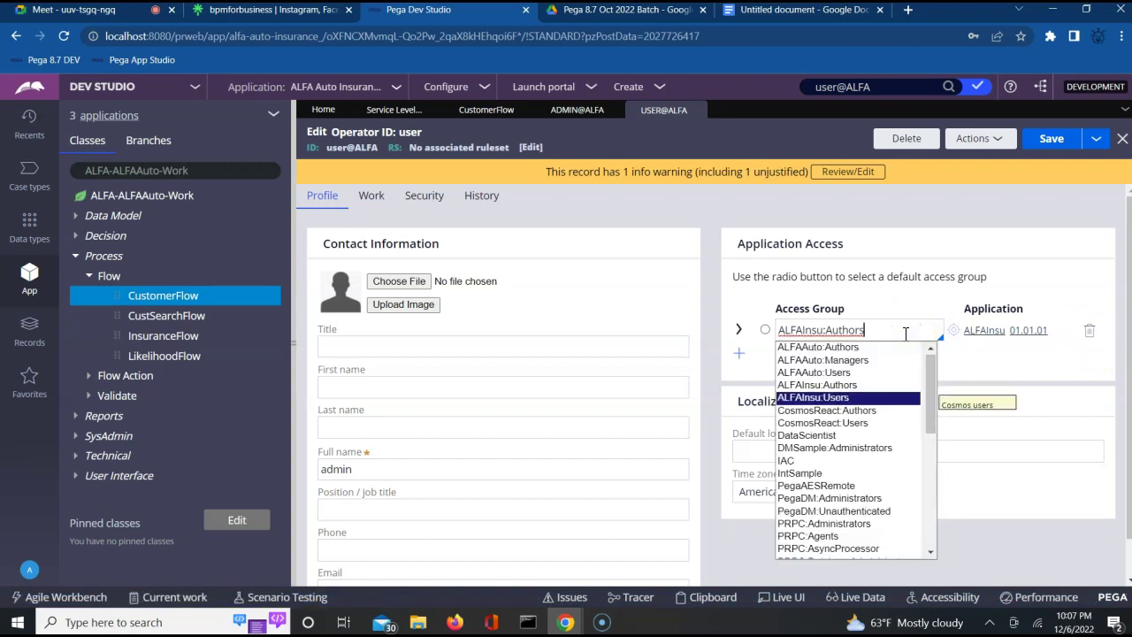
pyautogui.press('Up')
pyautogui.press('Up')
pyautogui.press('Return')
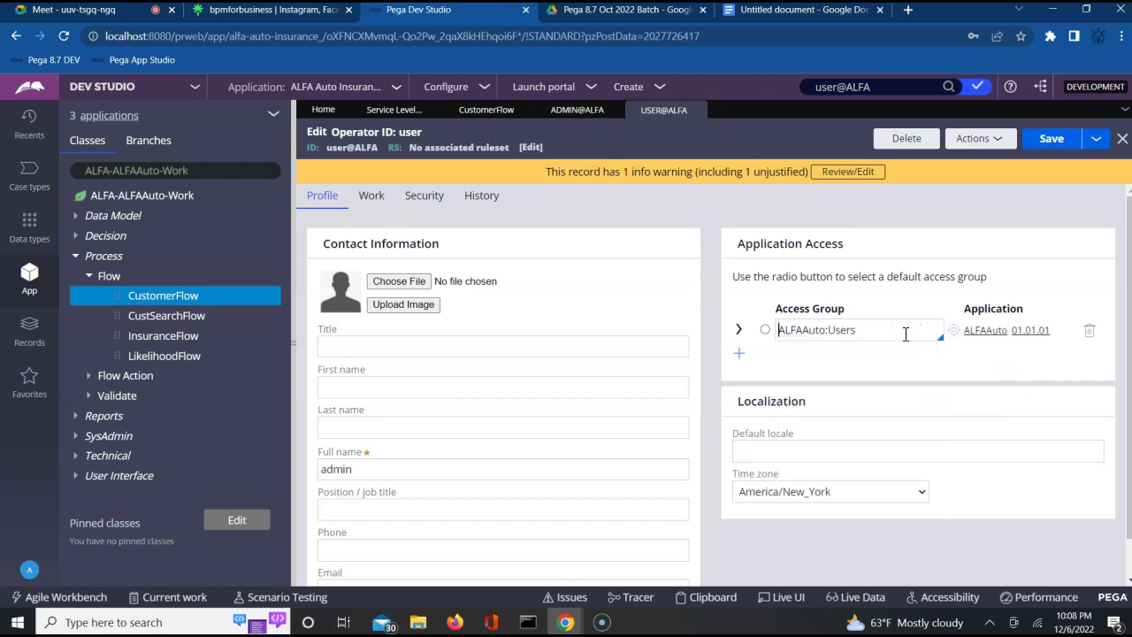
pyautogui.click(766, 330)
# Change the operator's Full name, save the record and close it.
pyautogui.click(341, 469)
pyautogui.doubleClick(341, 469)
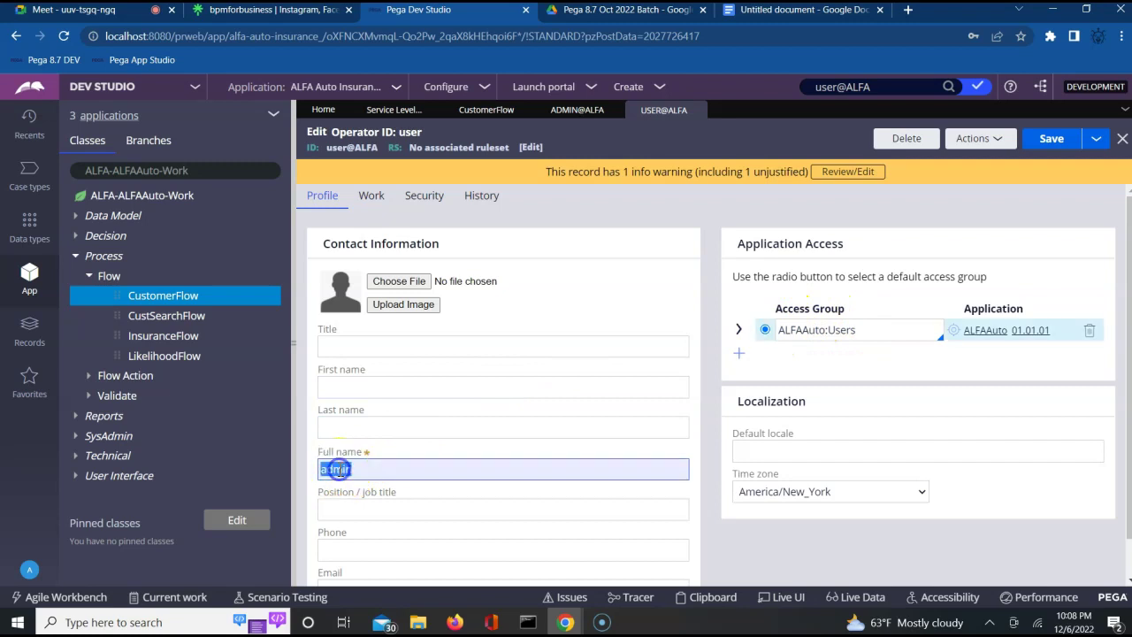
pyautogui.write('user ALFA')
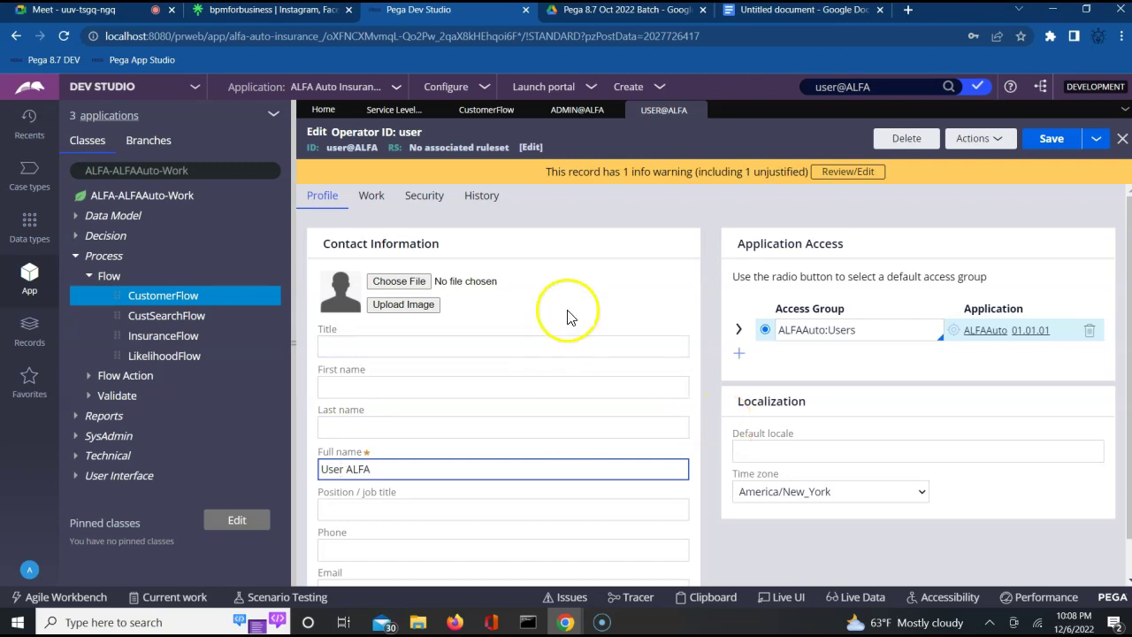
pyautogui.click(1050, 139)
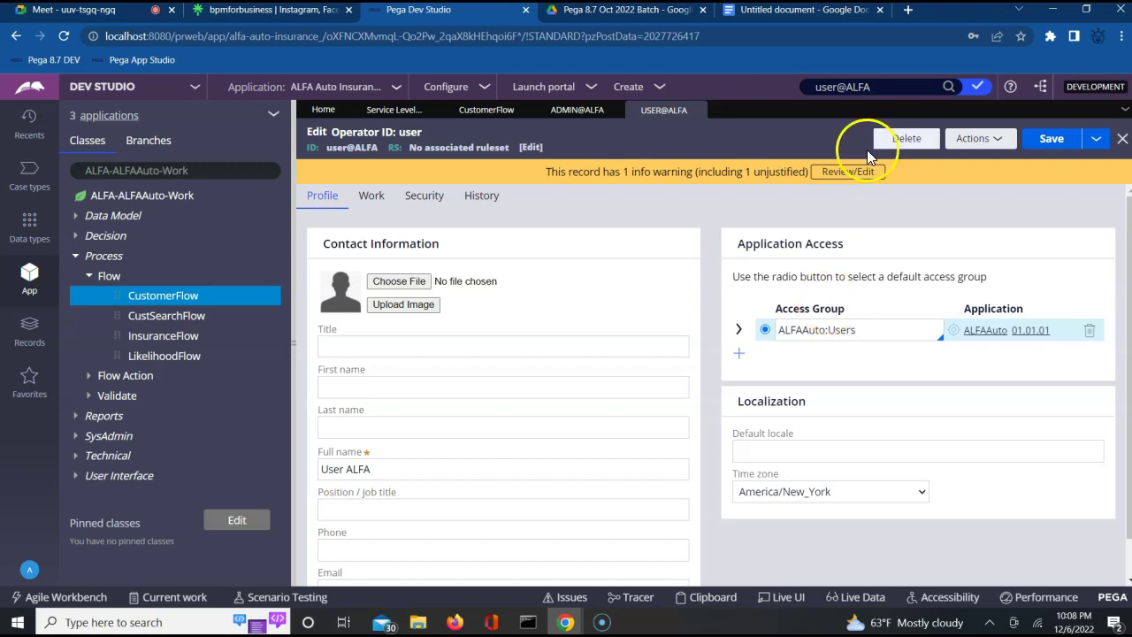
pyautogui.click(697, 110)
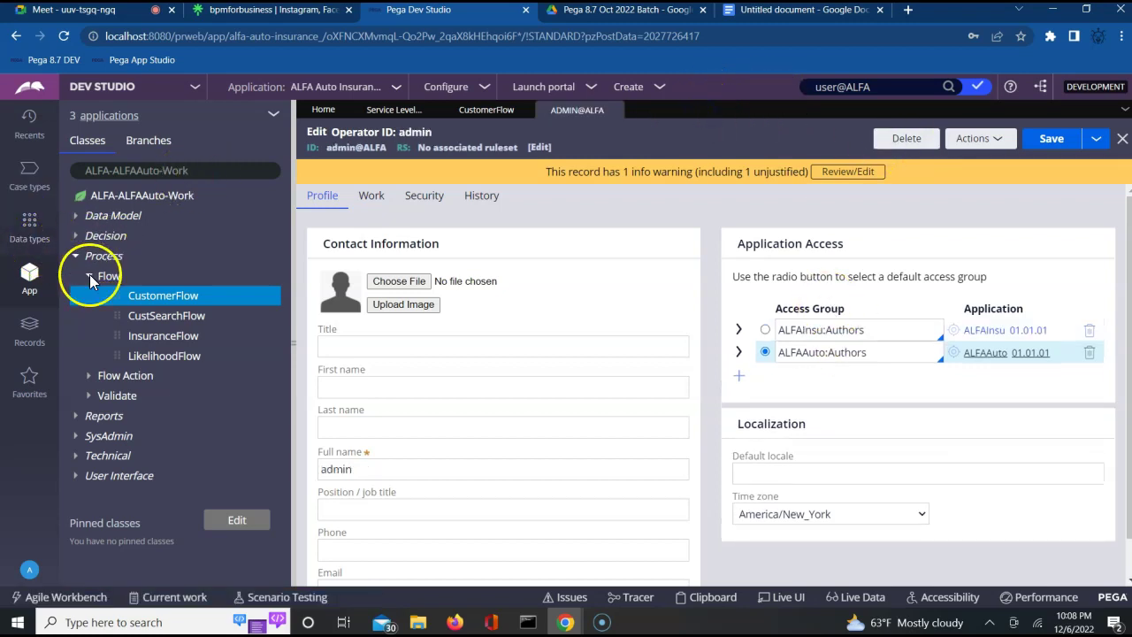
# Collapse Flow and bring up the Create options for the Process category.
pyautogui.click(89, 276)
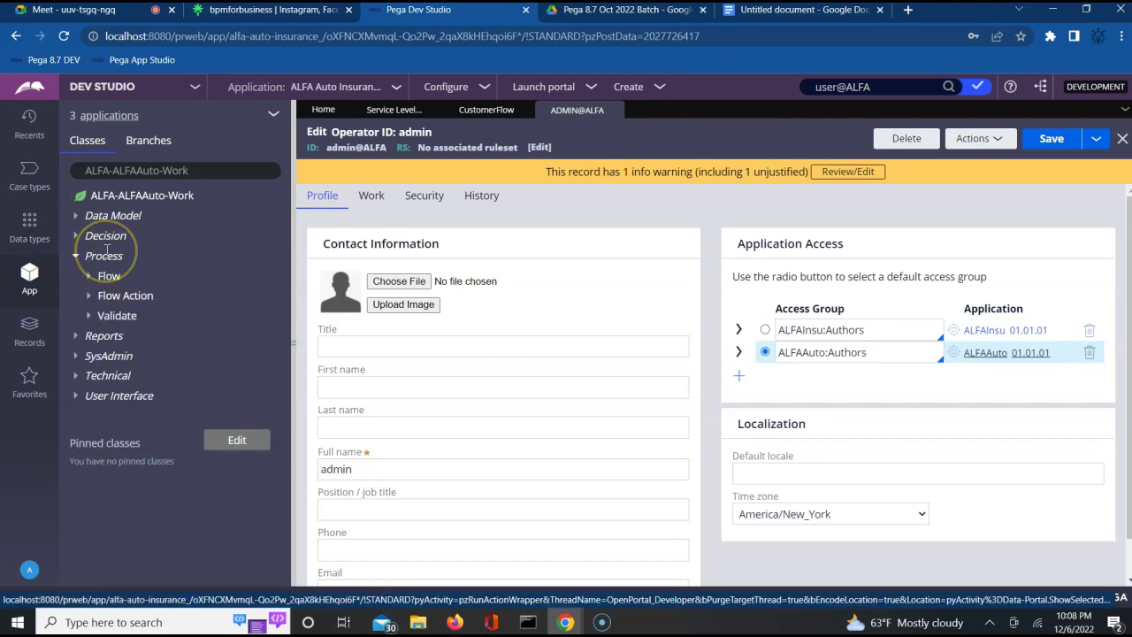
pyautogui.click(105, 256)
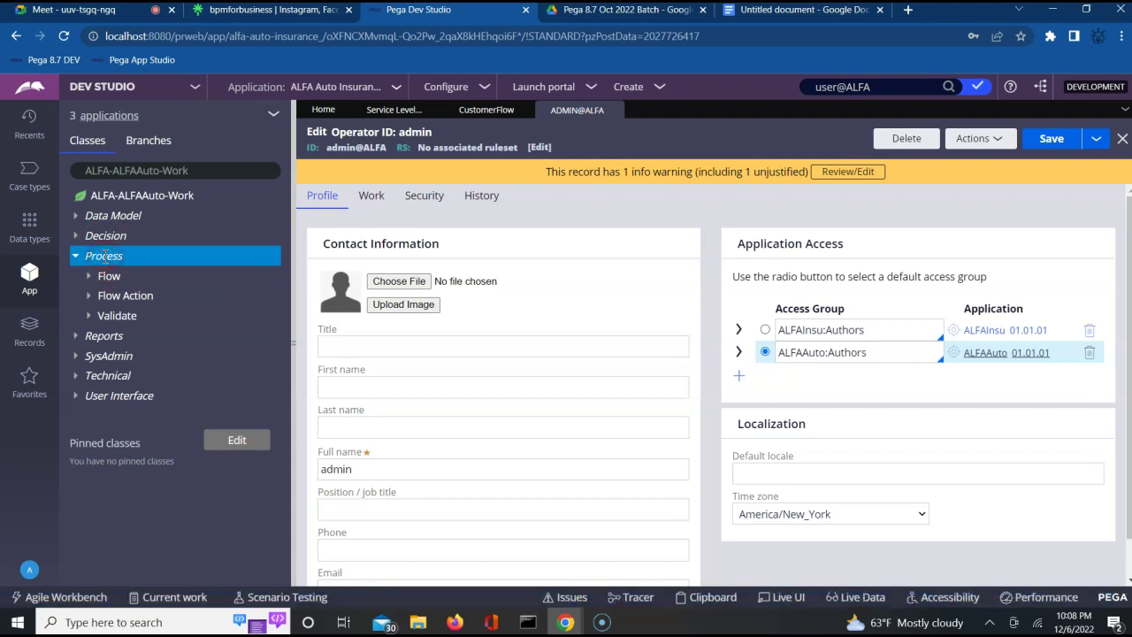
pyautogui.rightClick(104, 255)
pyautogui.moveTo(113, 274)
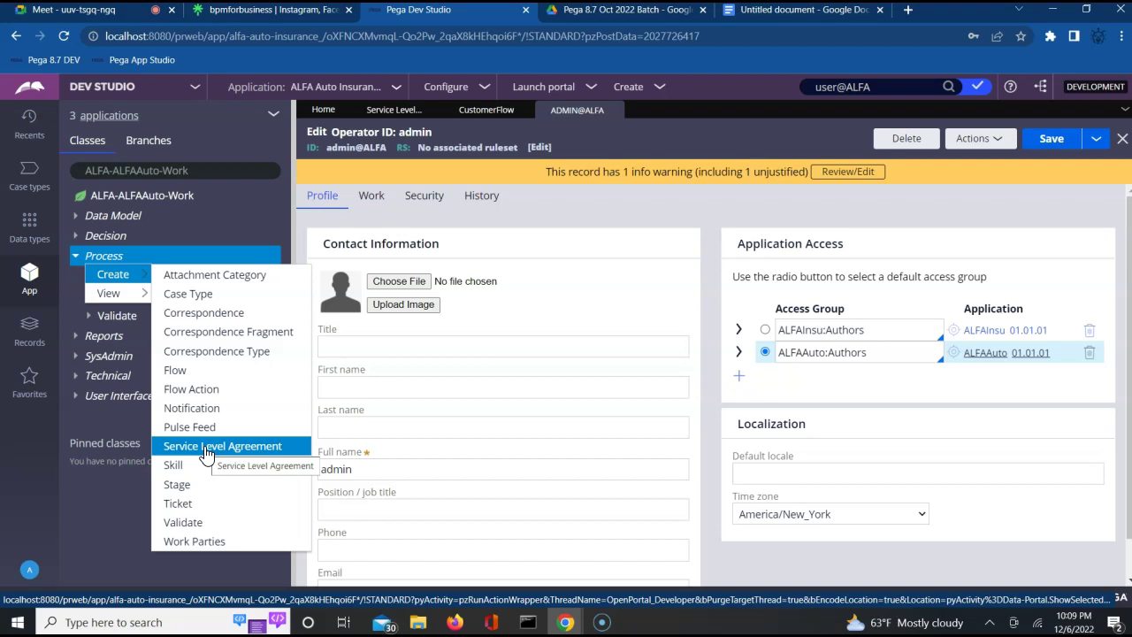
# Create a Service Level Agreement labelled SLA1 and open it.
pyautogui.click(205, 448)
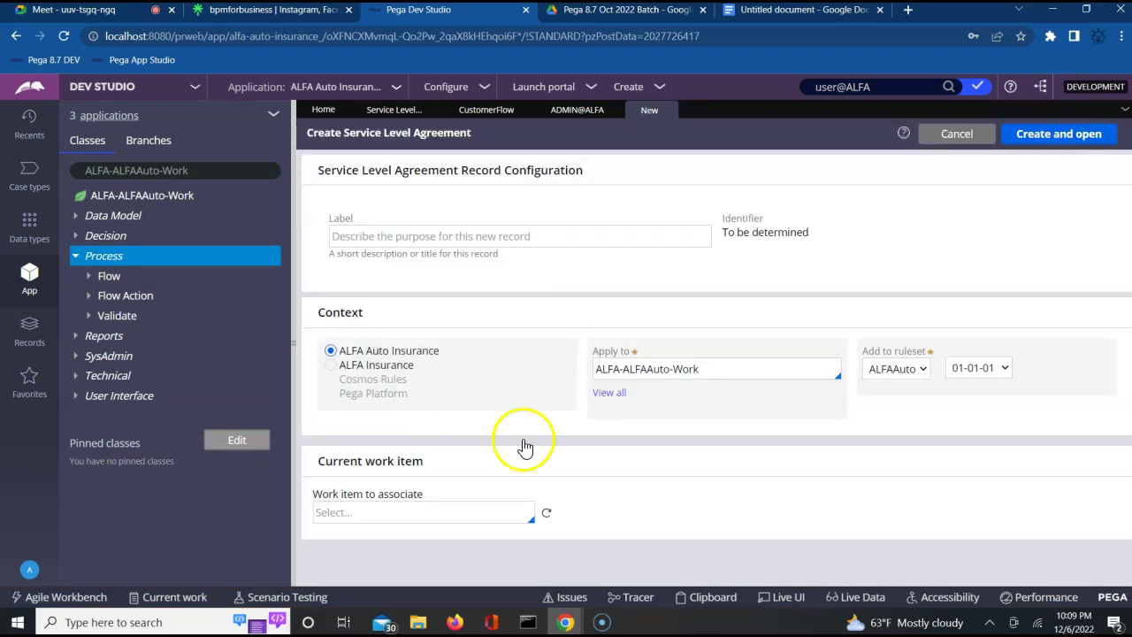
pyautogui.click(507, 237)
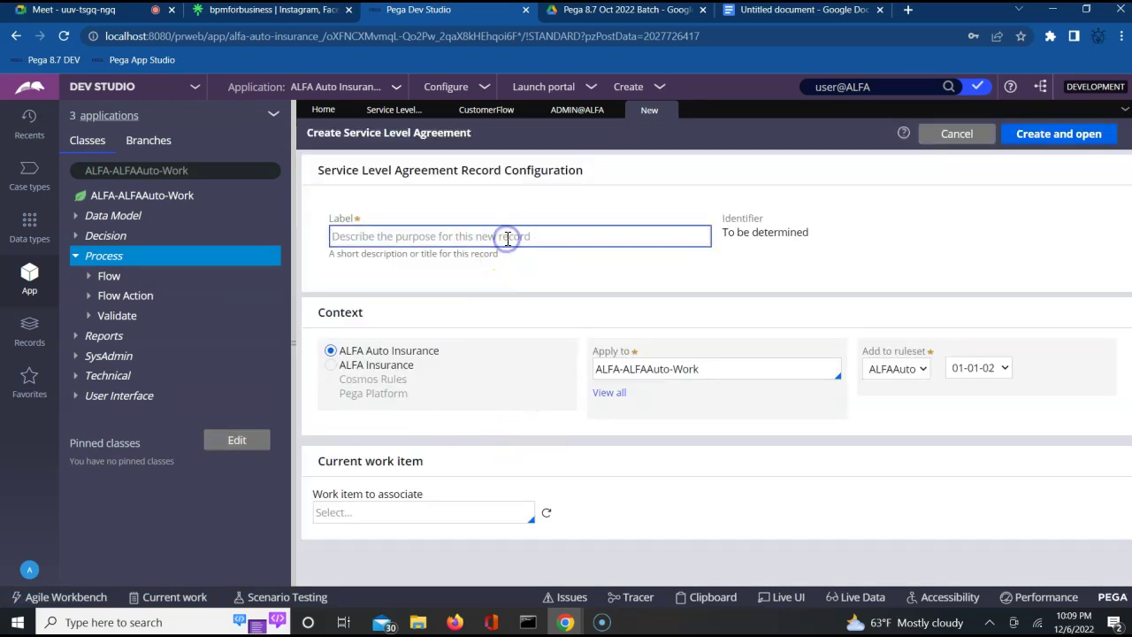
pyautogui.write('S')
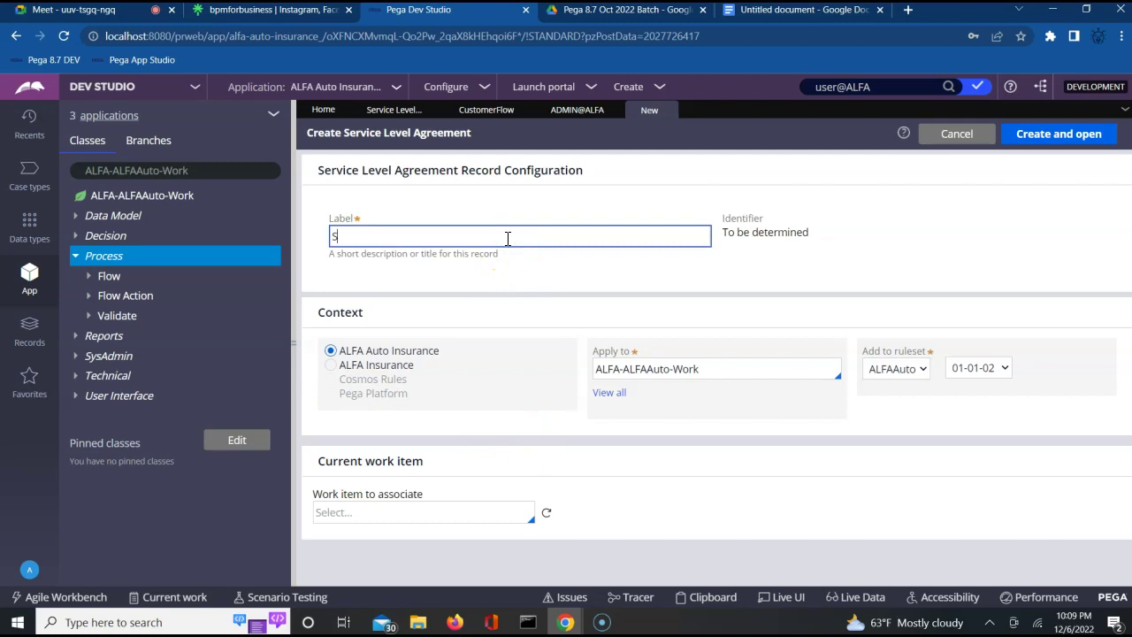
pyautogui.write('LA1')
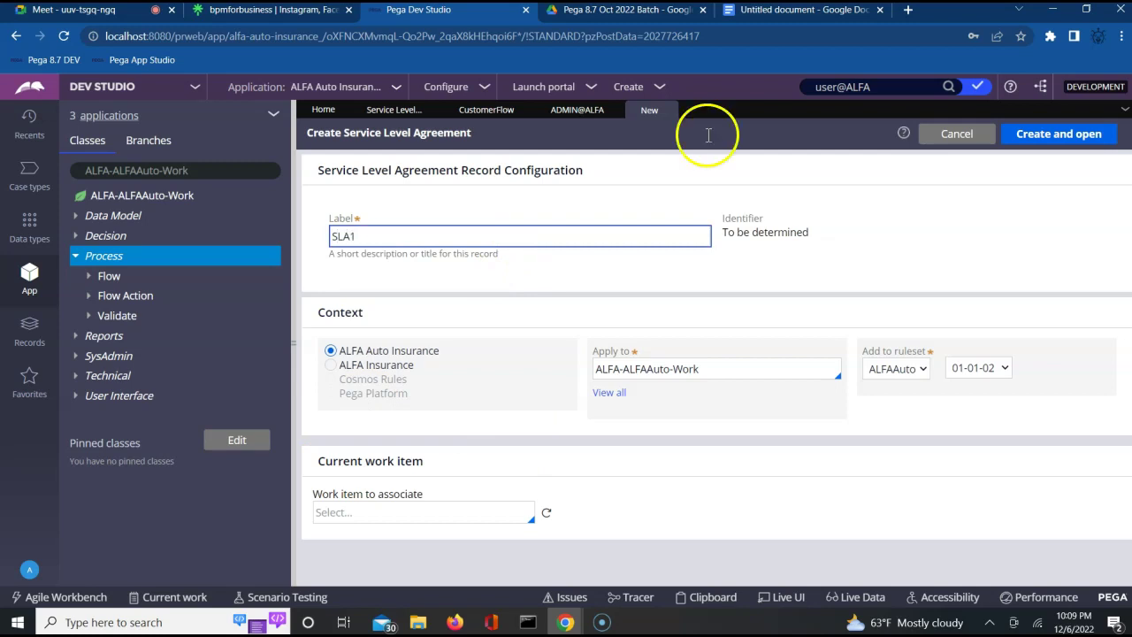
pyautogui.click(1061, 140)
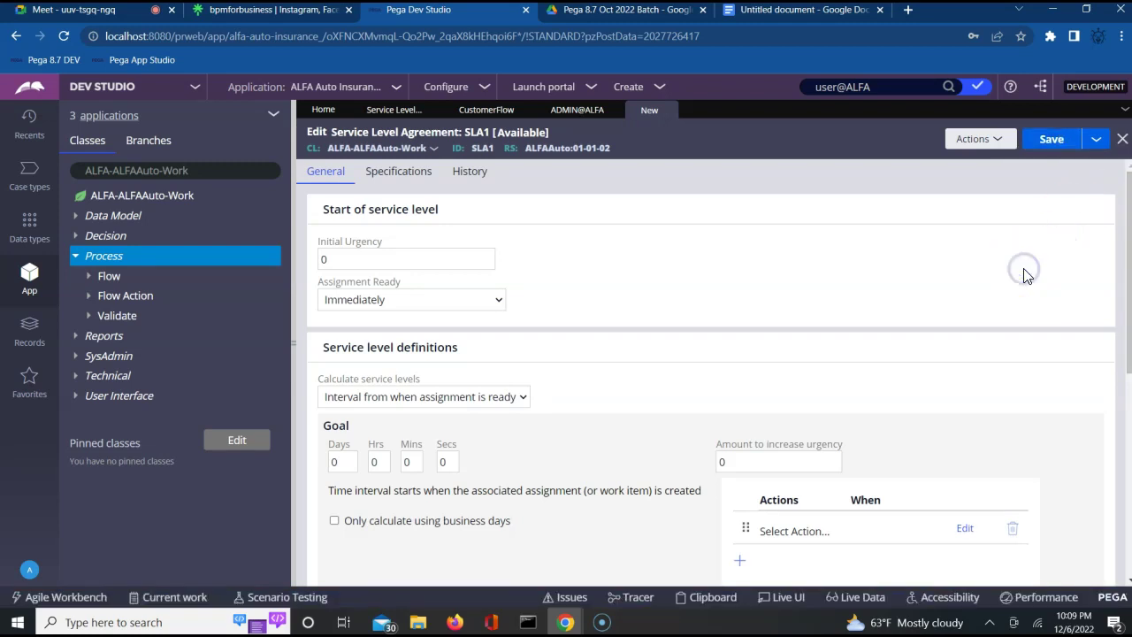
# Set SLA1's Initial Urgency to 5.
pyautogui.scroll(-2, 1023, 271)
pyautogui.scroll(-5, 1023, 276)
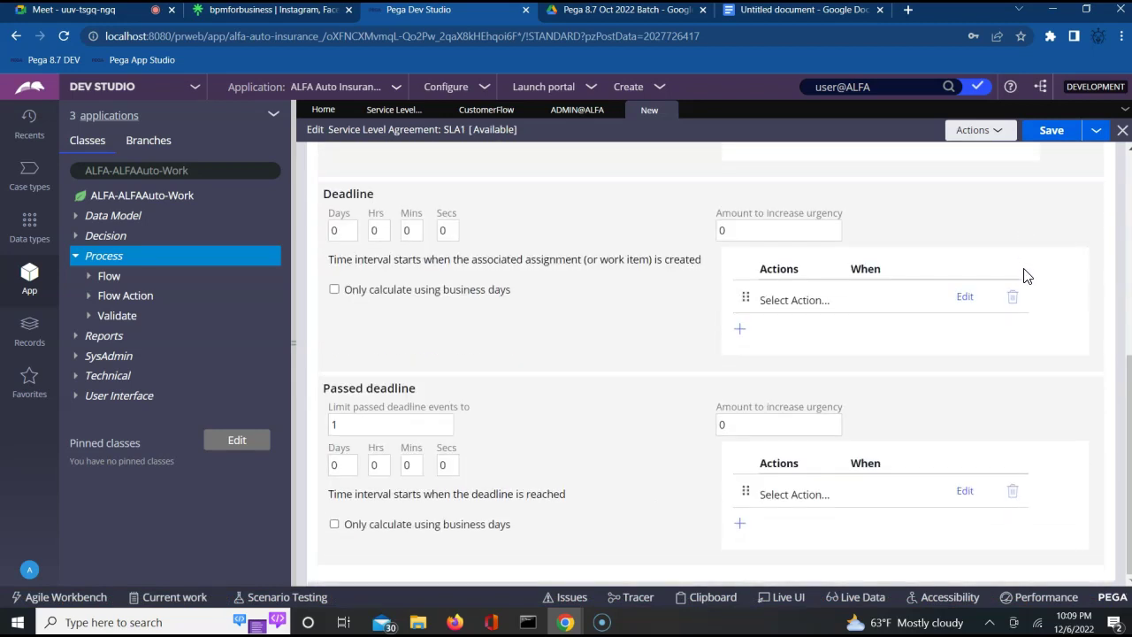
pyautogui.scroll(7, 1023, 276)
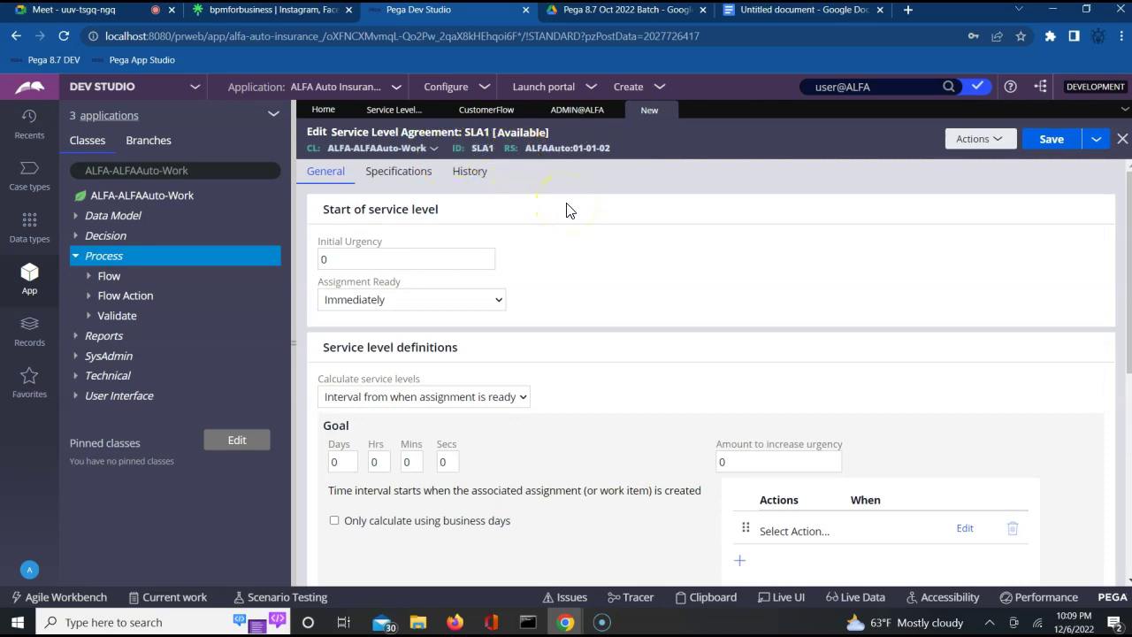
pyautogui.click(355, 261)
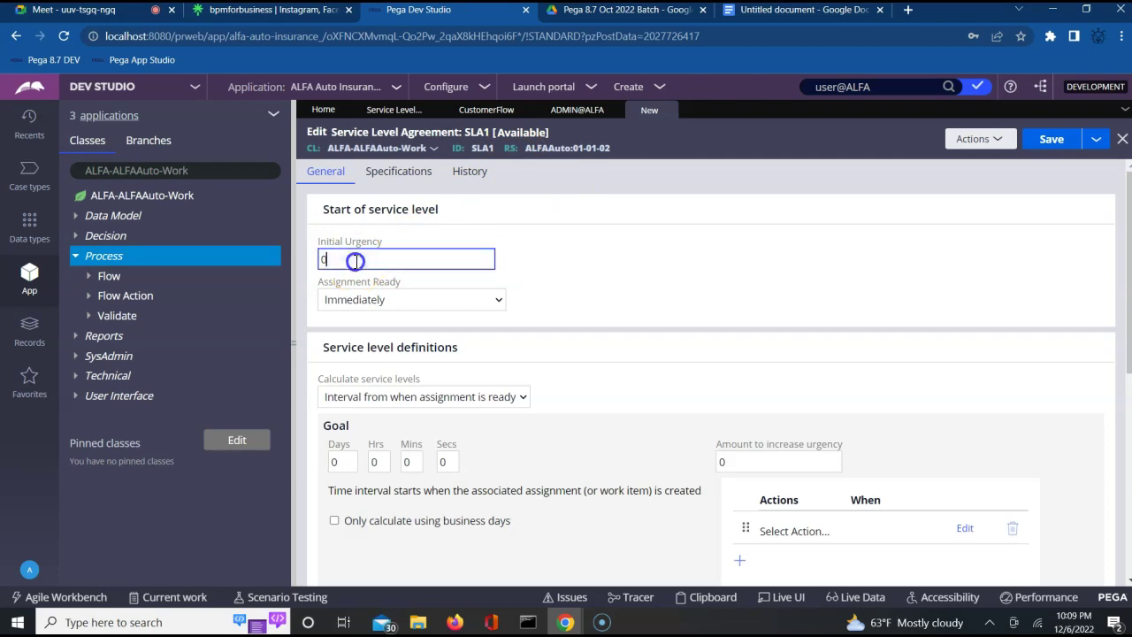
pyautogui.press('BackSpace')
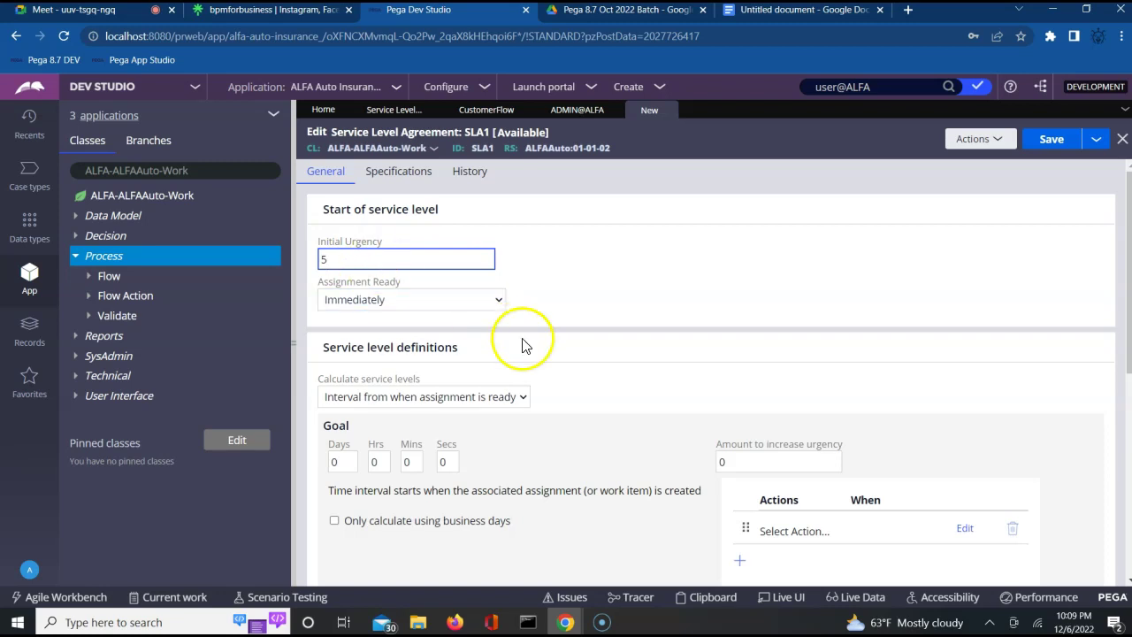
pyautogui.click(517, 465)
# Set the goal to 2 minutes with an urgency increase of 20.
pyautogui.scroll(-1, 520, 470)
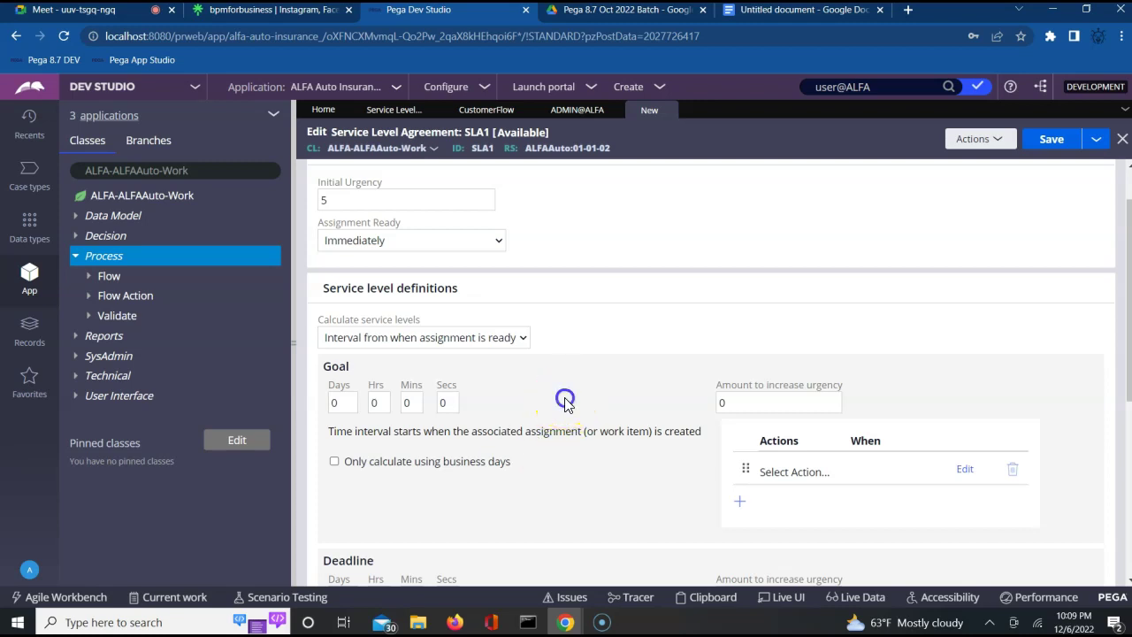
pyautogui.click(418, 402)
pyautogui.press('BackSpace')
pyautogui.click(561, 392)
pyautogui.click(407, 405)
pyautogui.write('2')
pyautogui.click(746, 407)
pyautogui.click(734, 407)
pyautogui.press('BackSpace')
pyautogui.write('20')
pyautogui.click(623, 391)
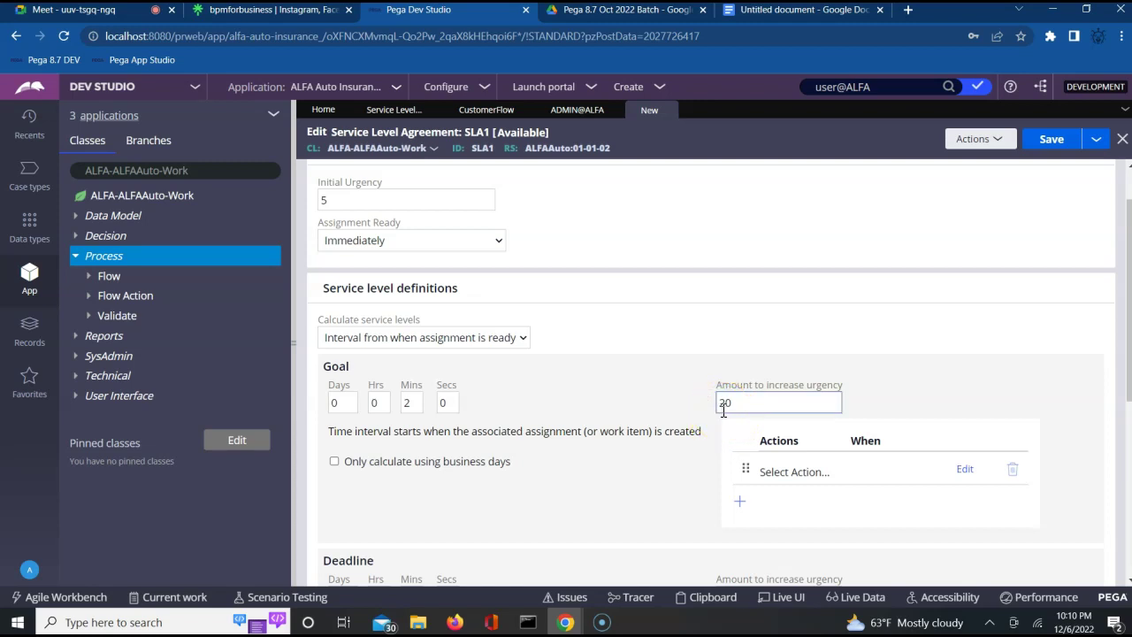
pyautogui.click(768, 11)
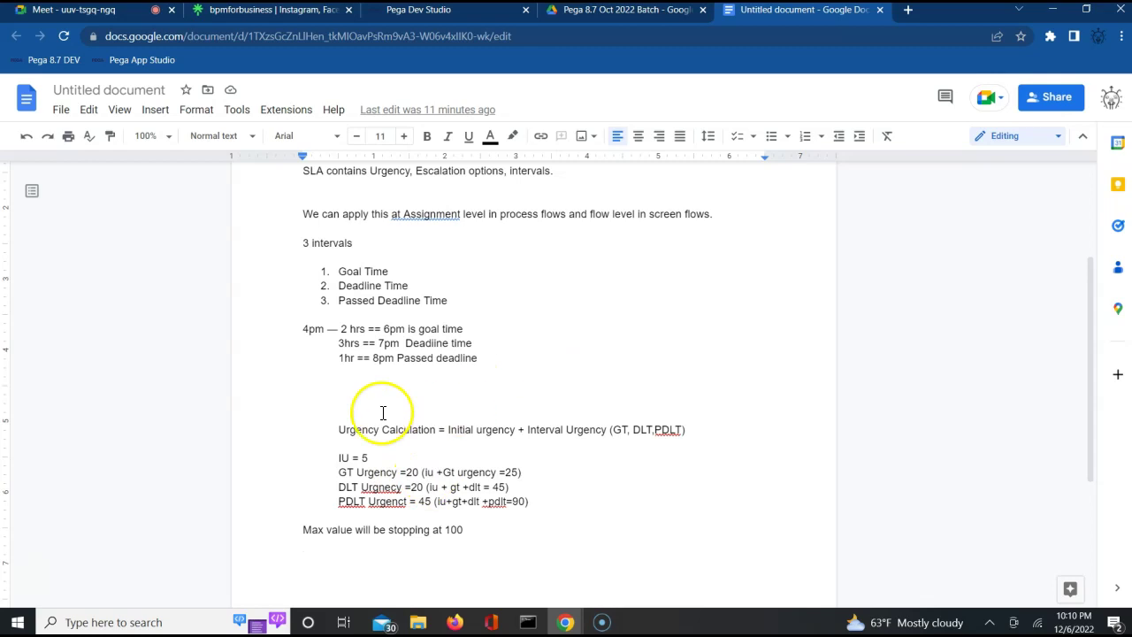
pyautogui.doubleClick(477, 472)
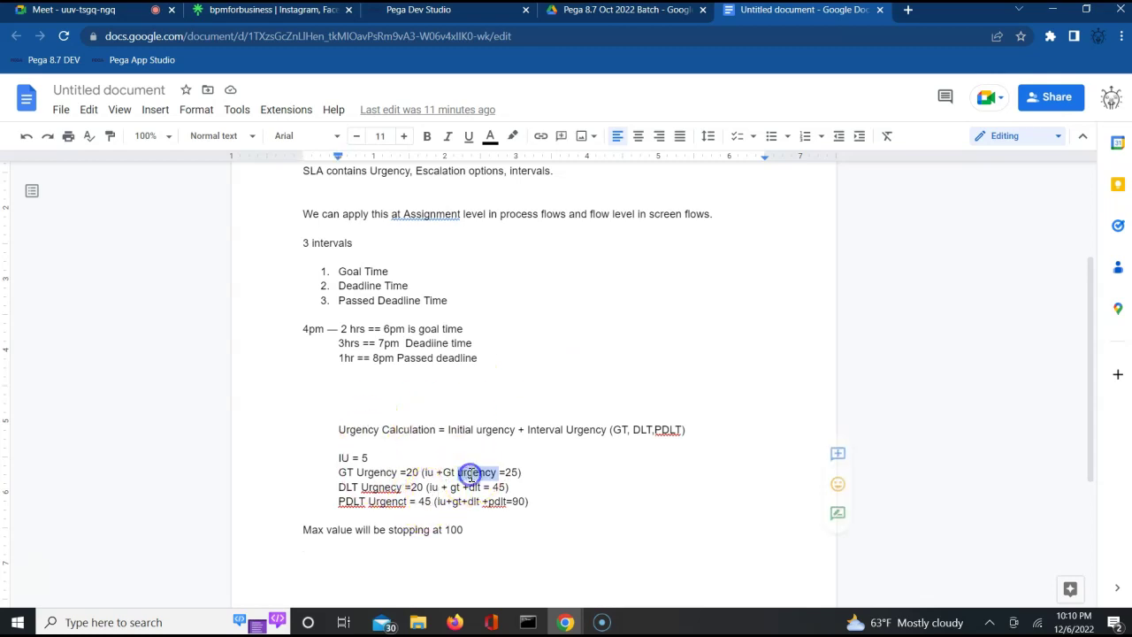
pyautogui.click(424, 10)
# Set the deadline to 3 minutes with an urgency increase of 30.
pyautogui.click(759, 403)
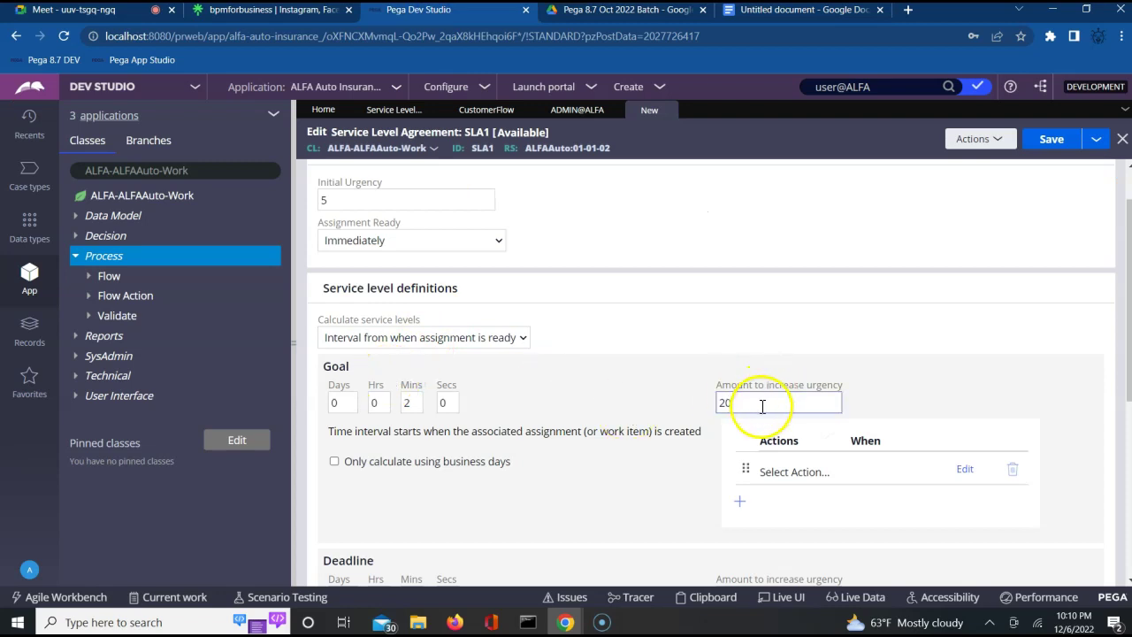
pyautogui.click(407, 403)
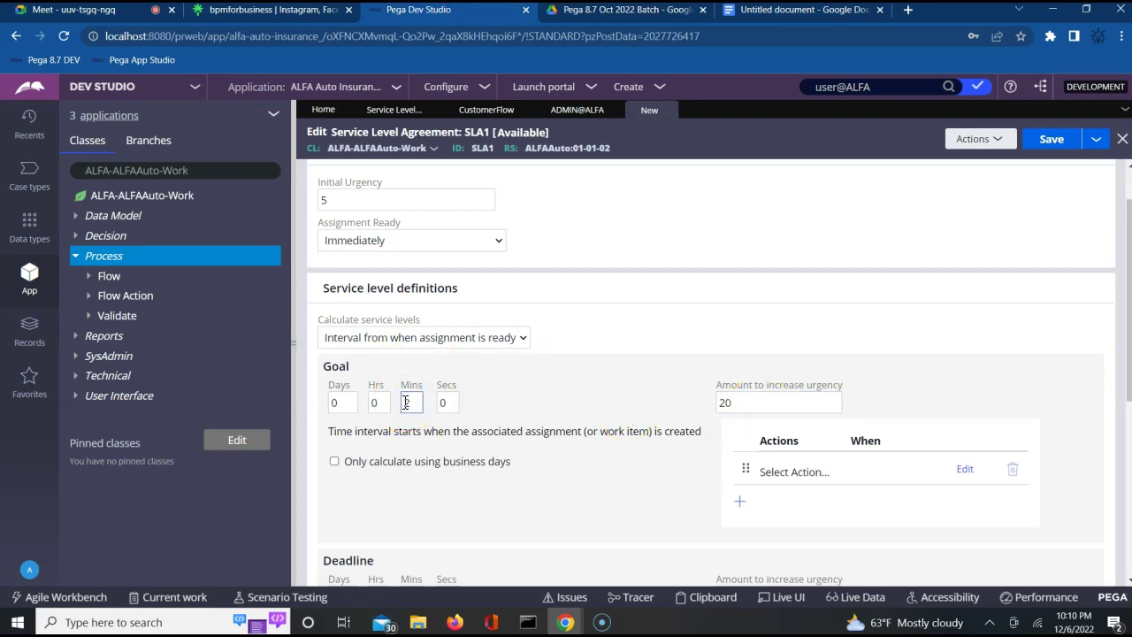
pyautogui.click(431, 426)
pyautogui.scroll(-3, 528, 501)
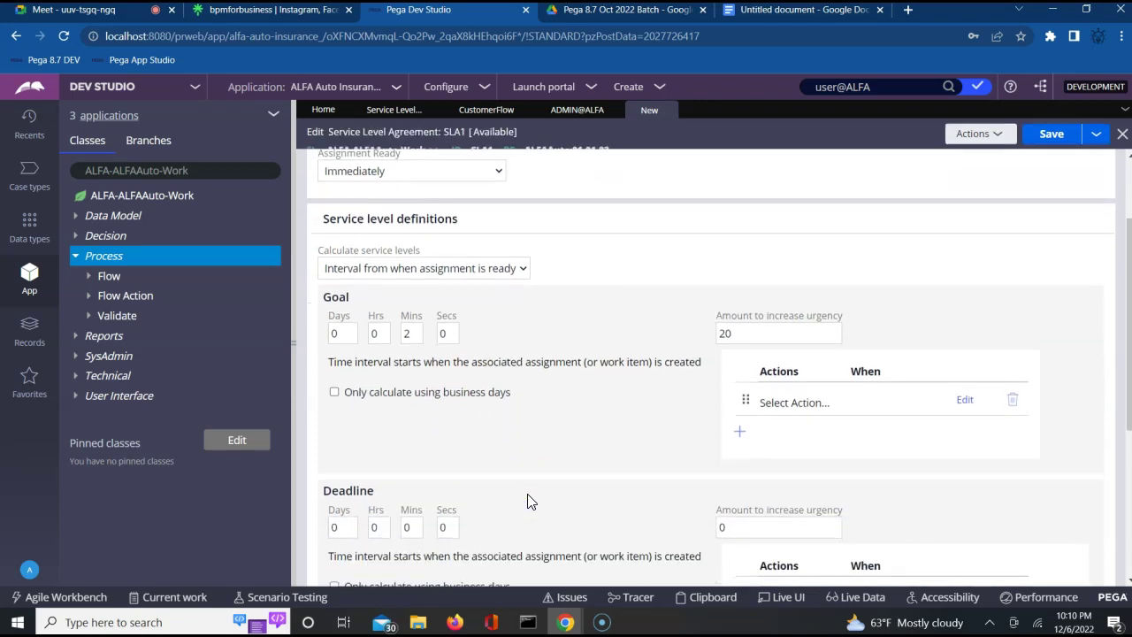
pyautogui.click(414, 490)
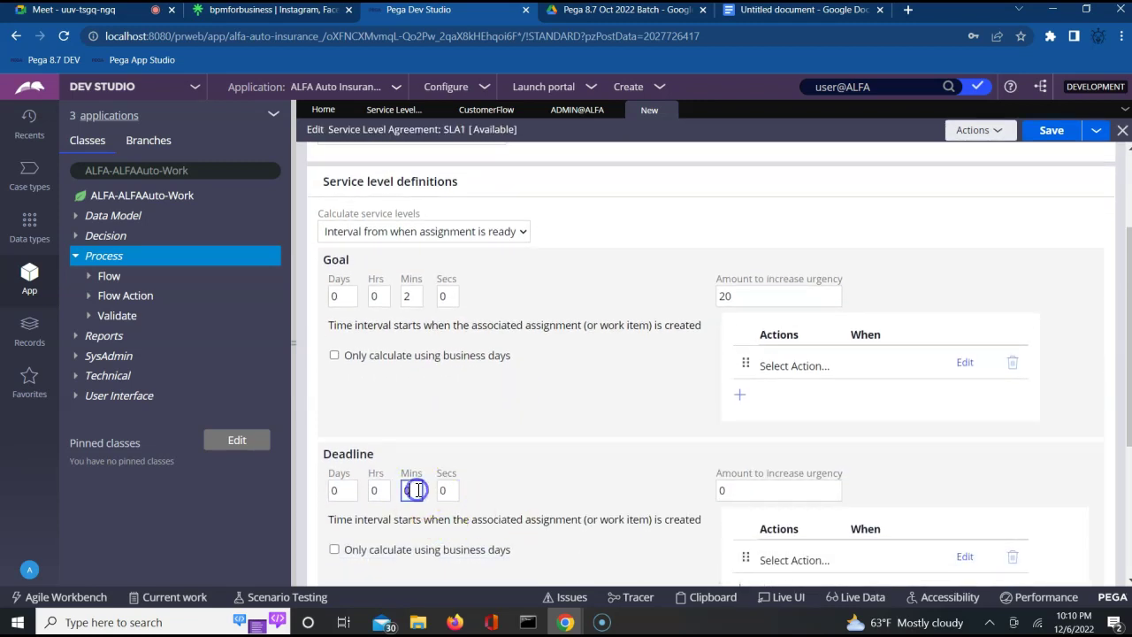
pyautogui.write('3')
pyautogui.click(721, 492)
pyautogui.write('10')
pyautogui.click(618, 483)
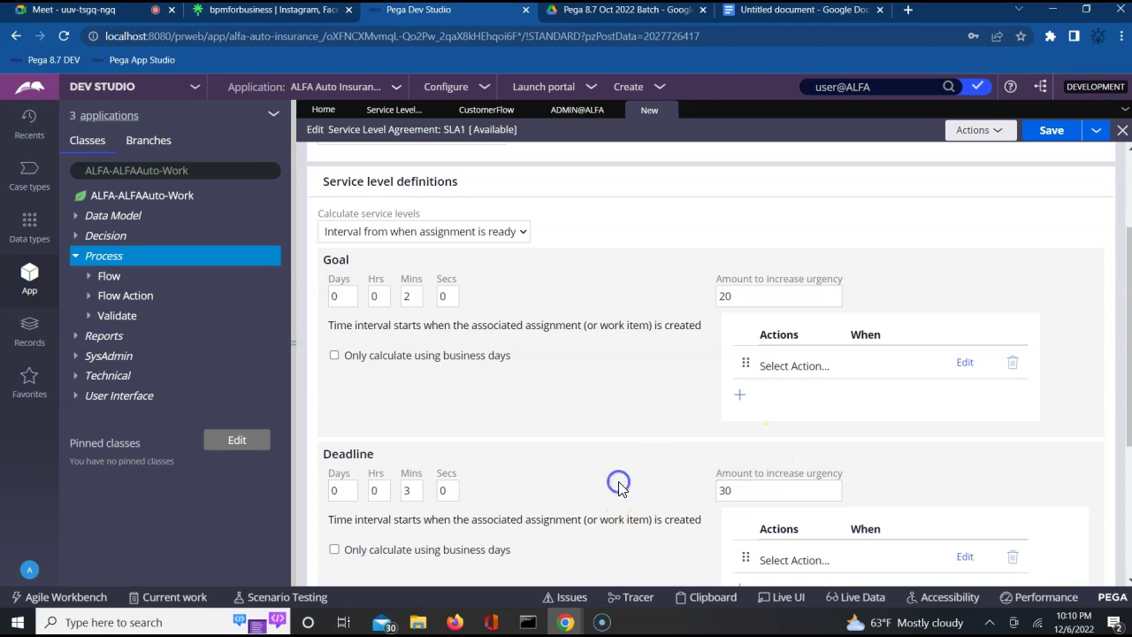
pyautogui.scroll(-1, 618, 482)
pyautogui.click(757, 403)
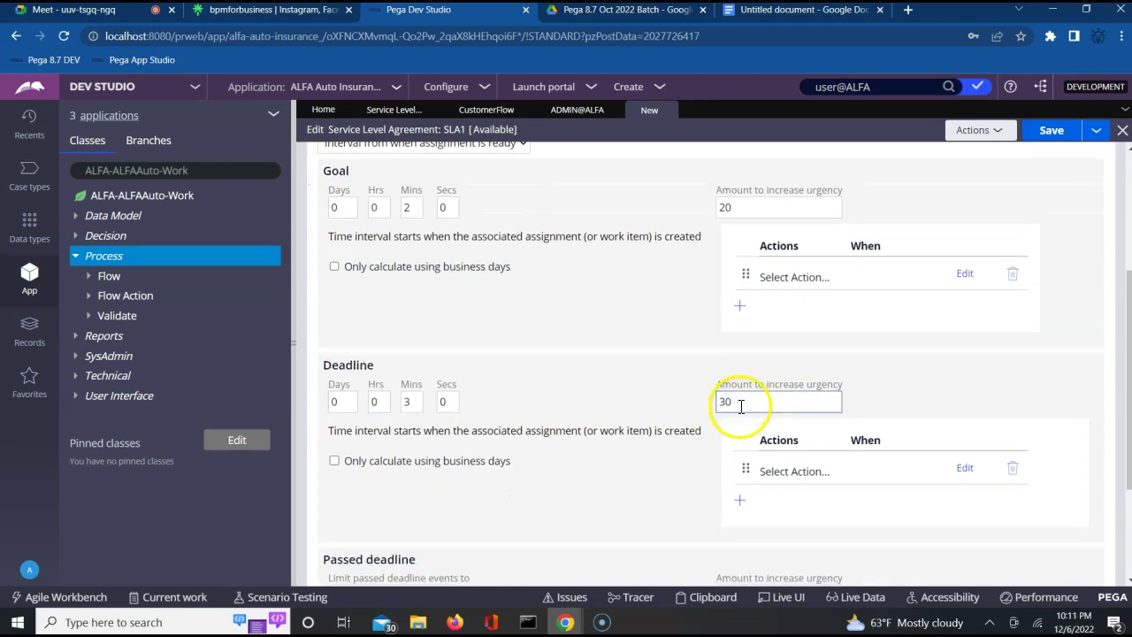
pyautogui.click(583, 472)
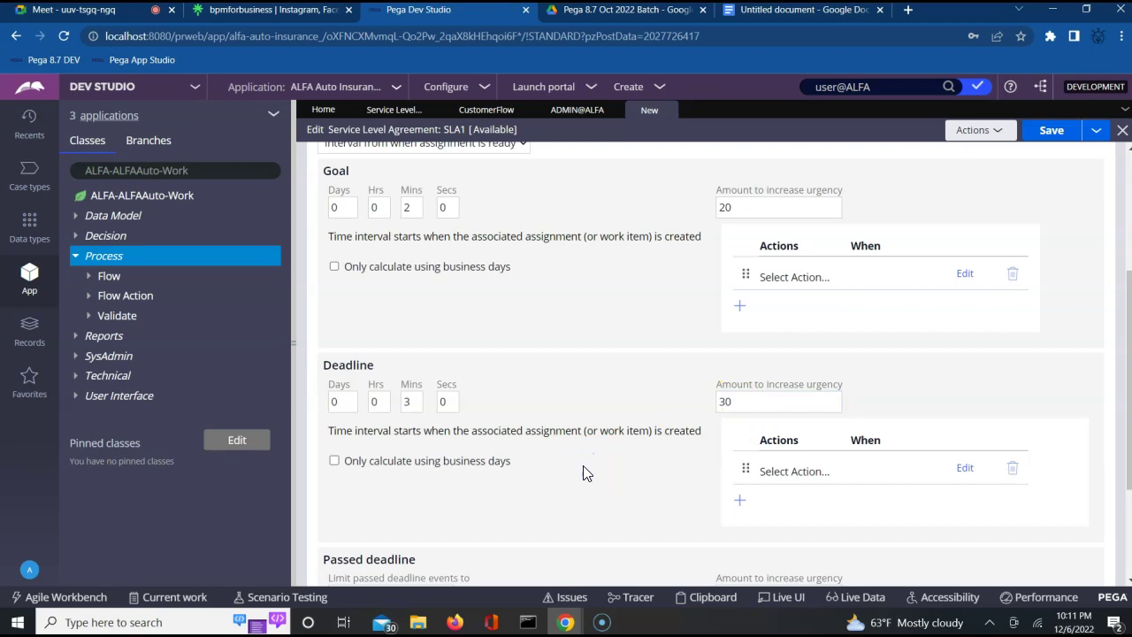
# Set the passed deadline to 1 minute adding 30 urgency, and save SLA1.
pyautogui.scroll(-2, 584, 471)
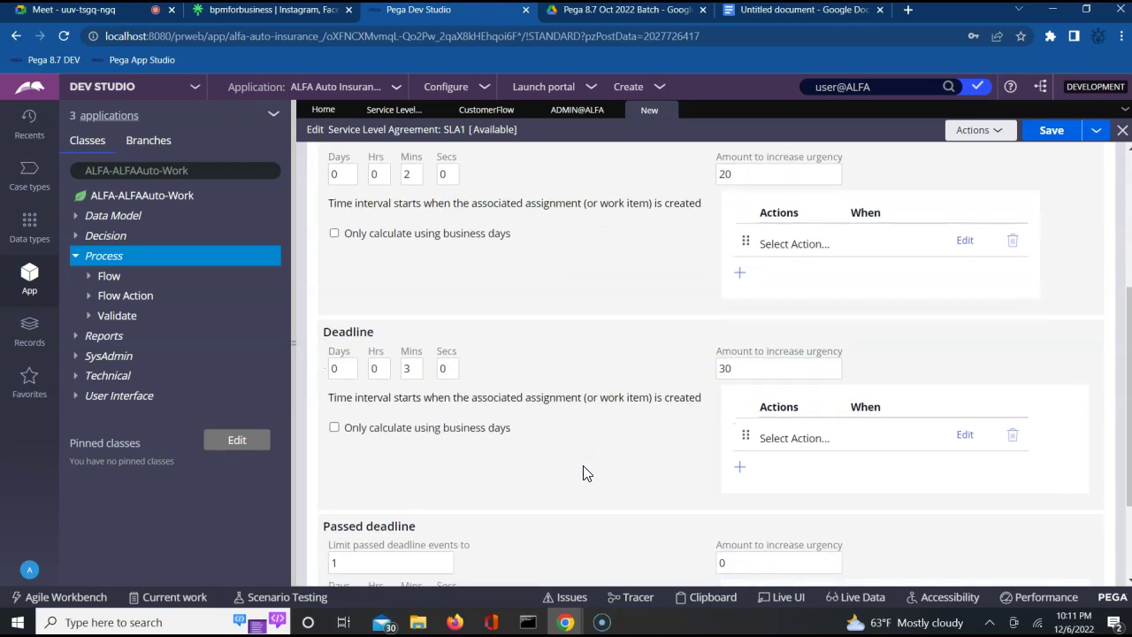
pyautogui.click(446, 453)
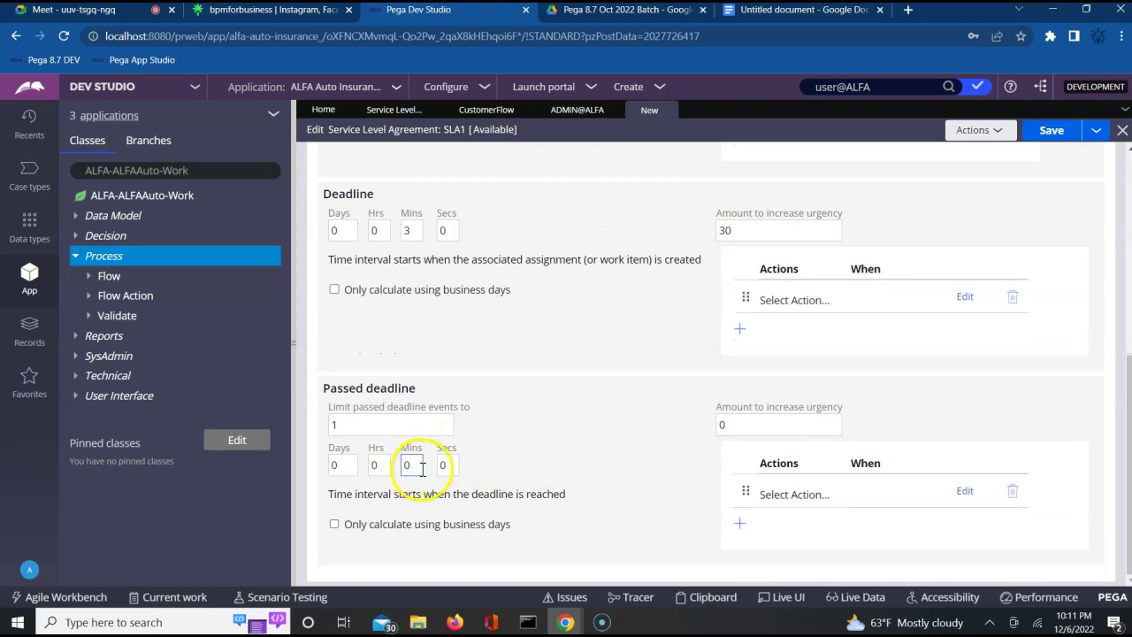
pyautogui.click(416, 467)
pyautogui.press('BackSpace')
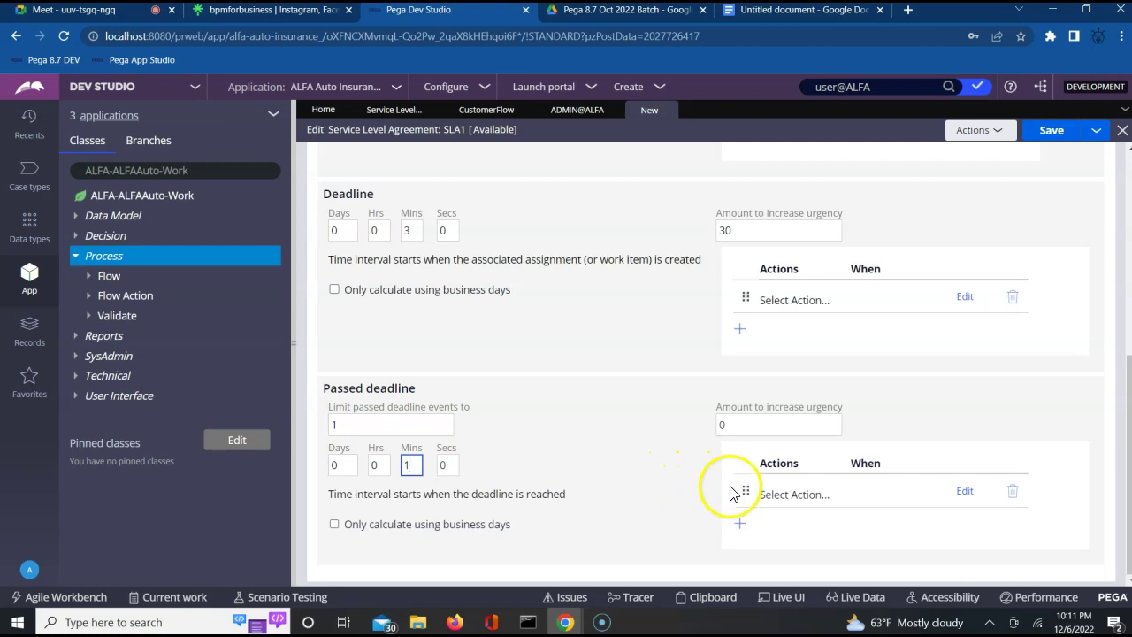
pyautogui.click(719, 425)
pyautogui.press('BackSpace')
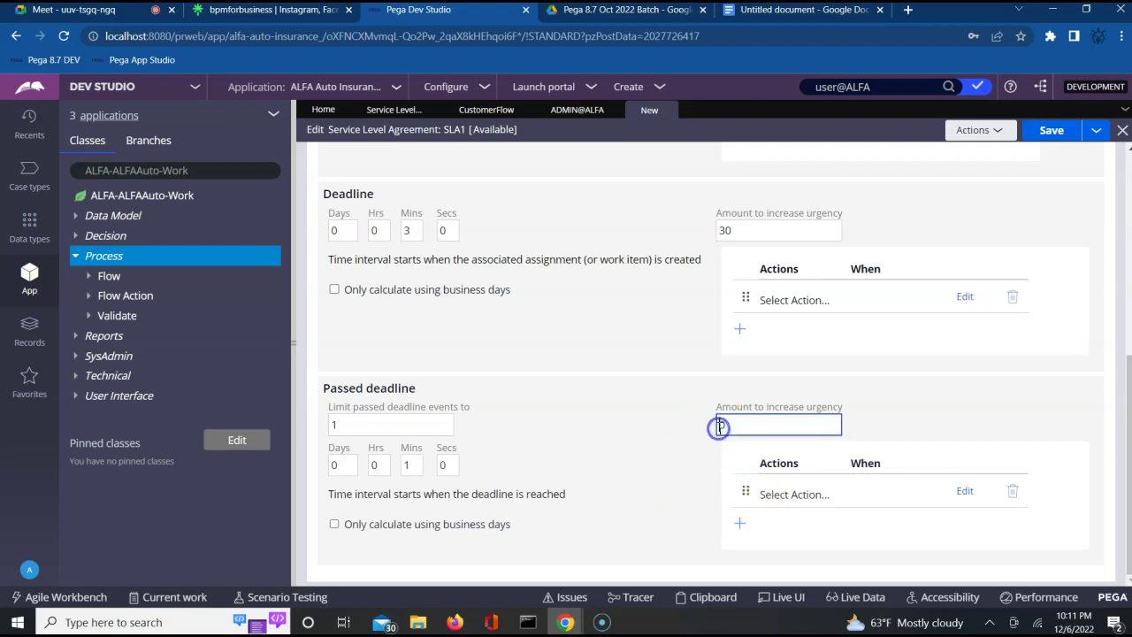
pyautogui.write('30')
pyautogui.click(1054, 142)
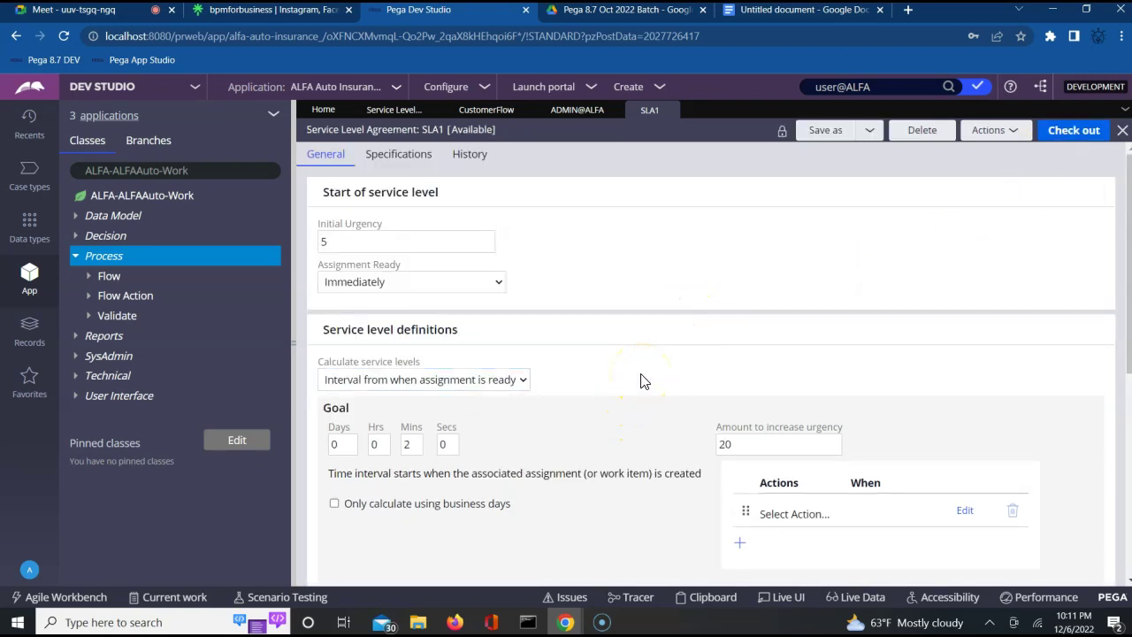
pyautogui.scroll(-2, 619, 442)
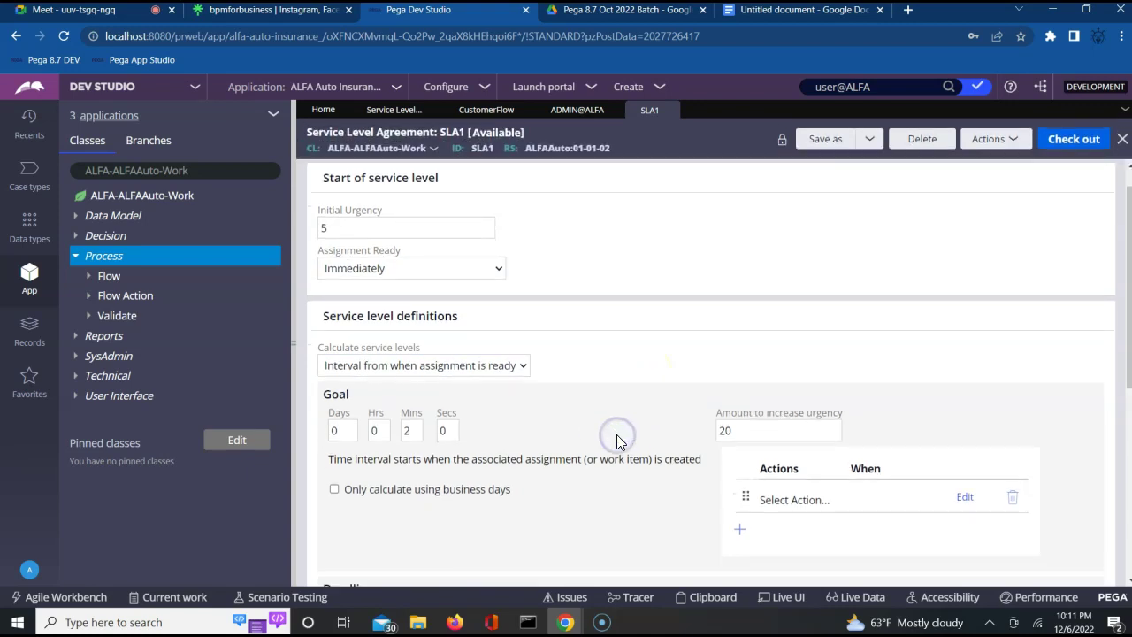
pyautogui.click(448, 324)
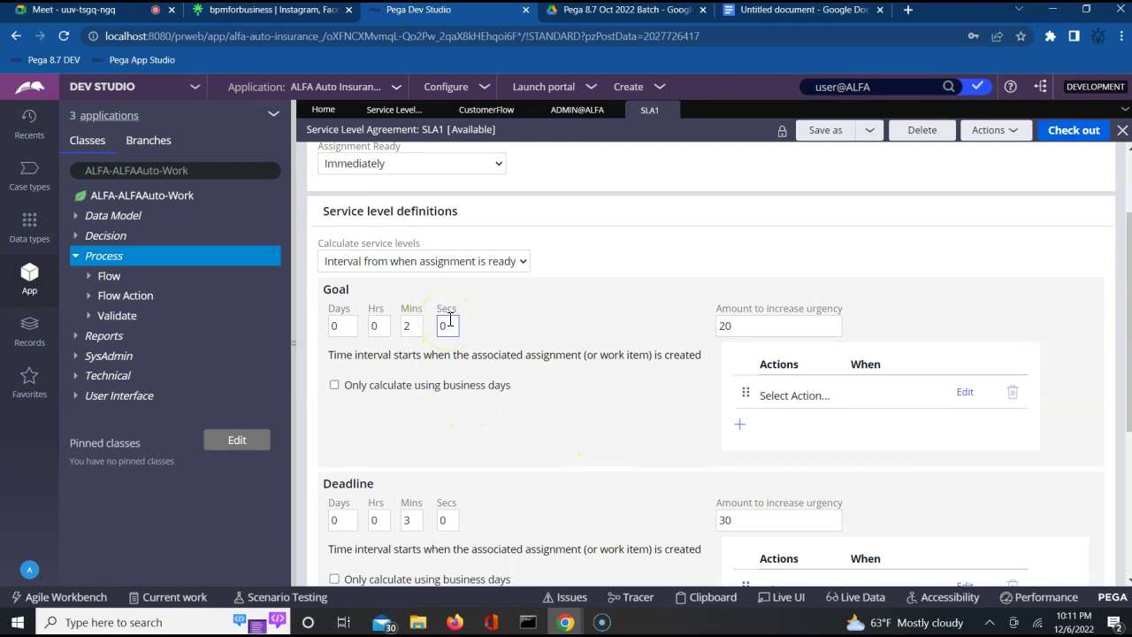
pyautogui.click(411, 327)
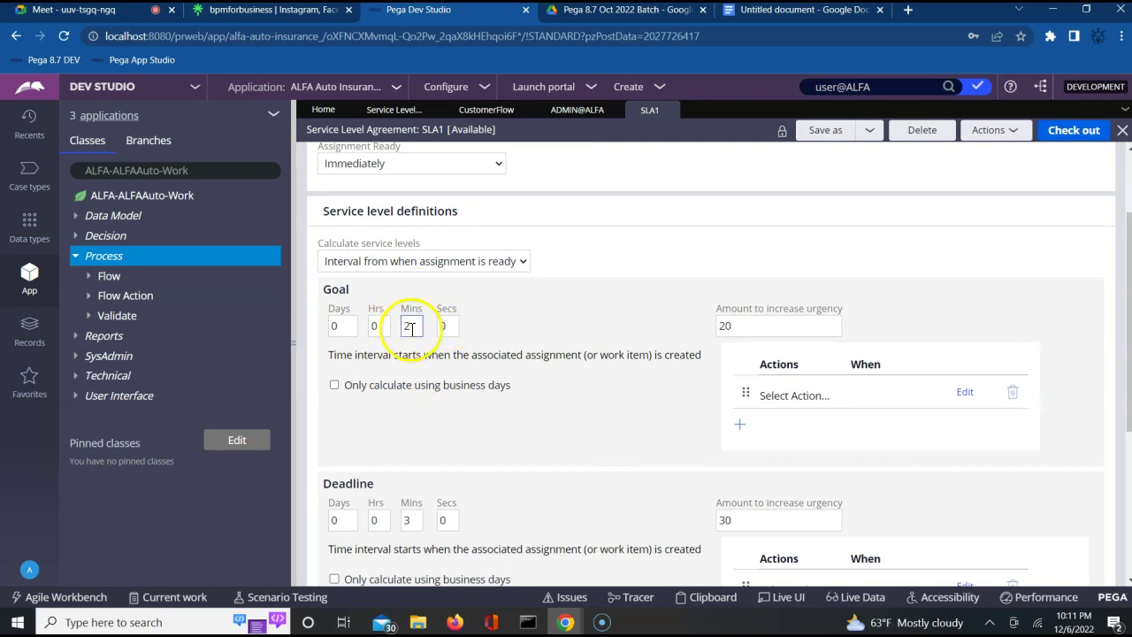
pyautogui.click(534, 331)
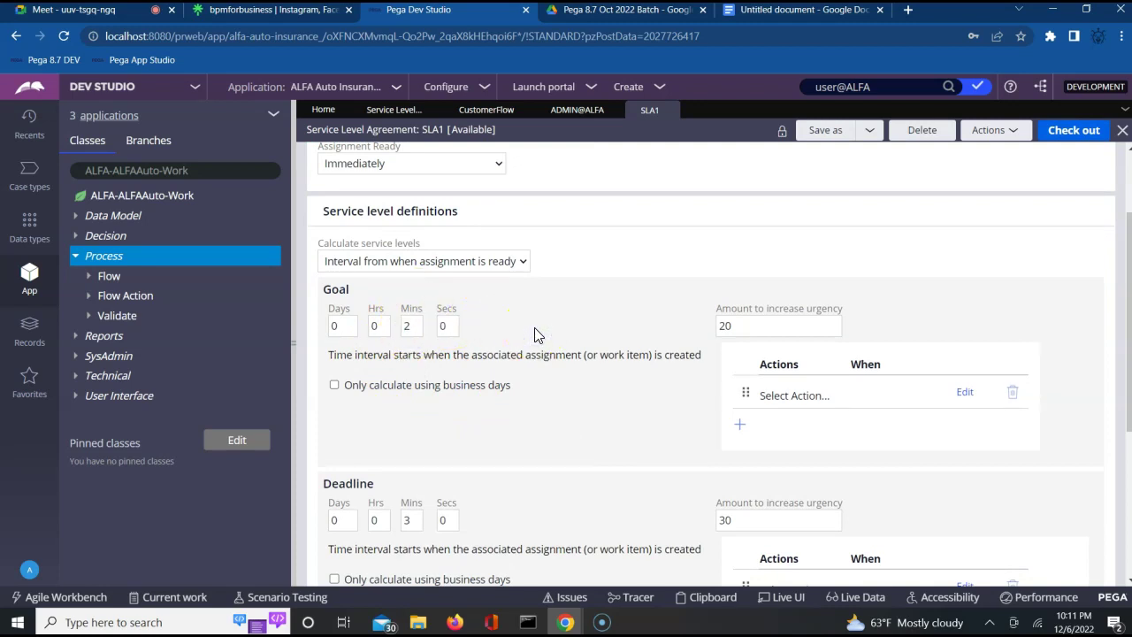
pyautogui.click(776, 398)
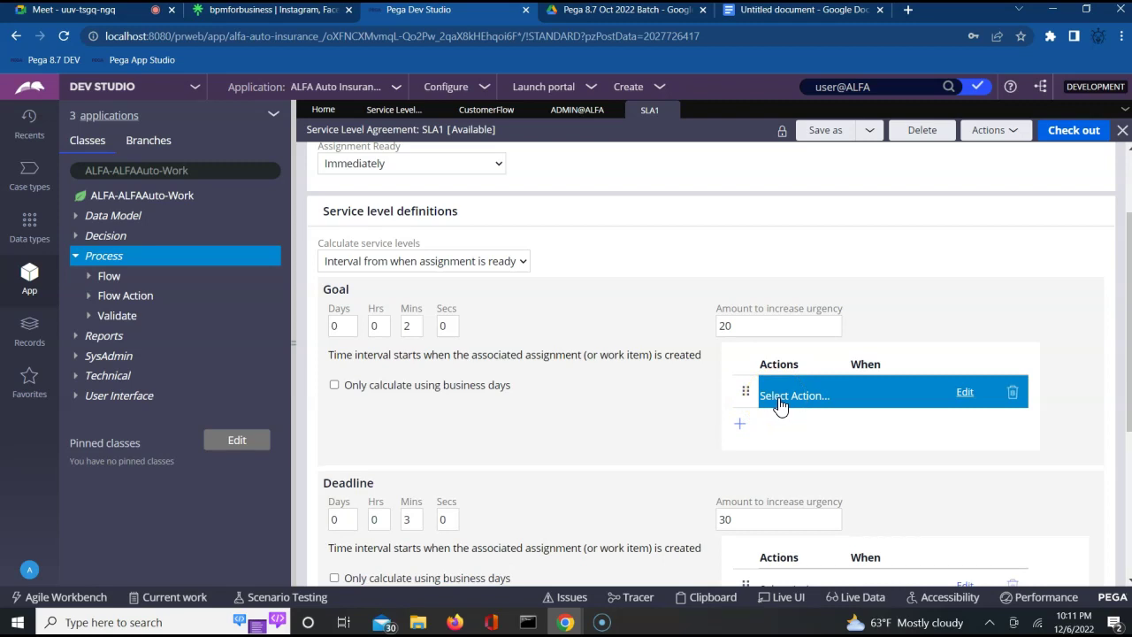
# Set SLA1's goal action to Transfer.
pyautogui.click(779, 405)
pyautogui.click(832, 429)
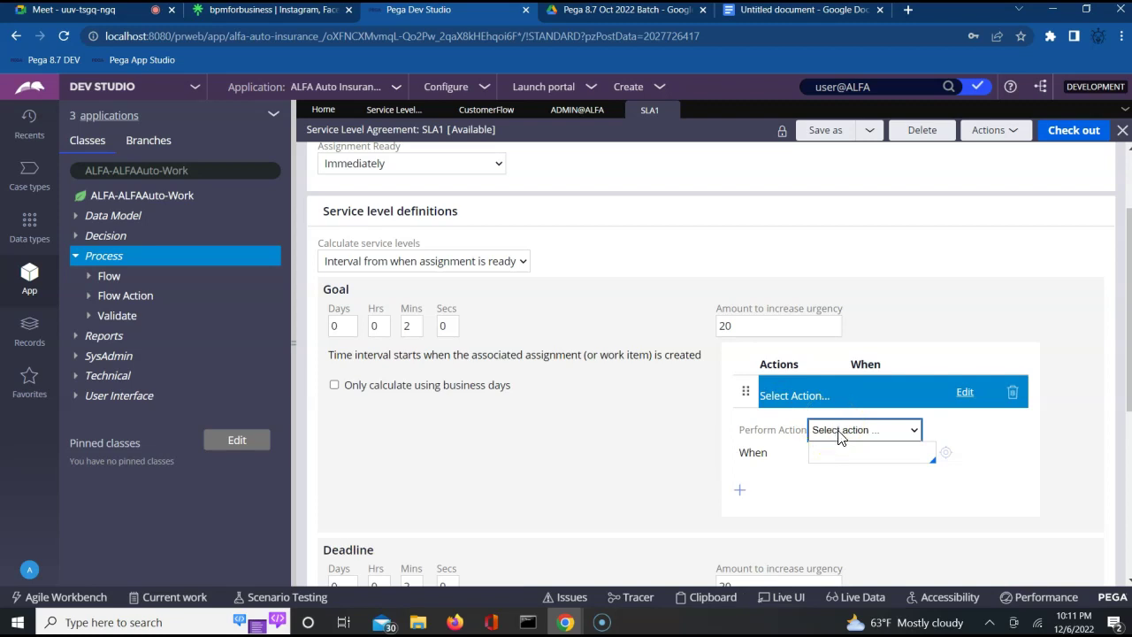
pyautogui.click(838, 432)
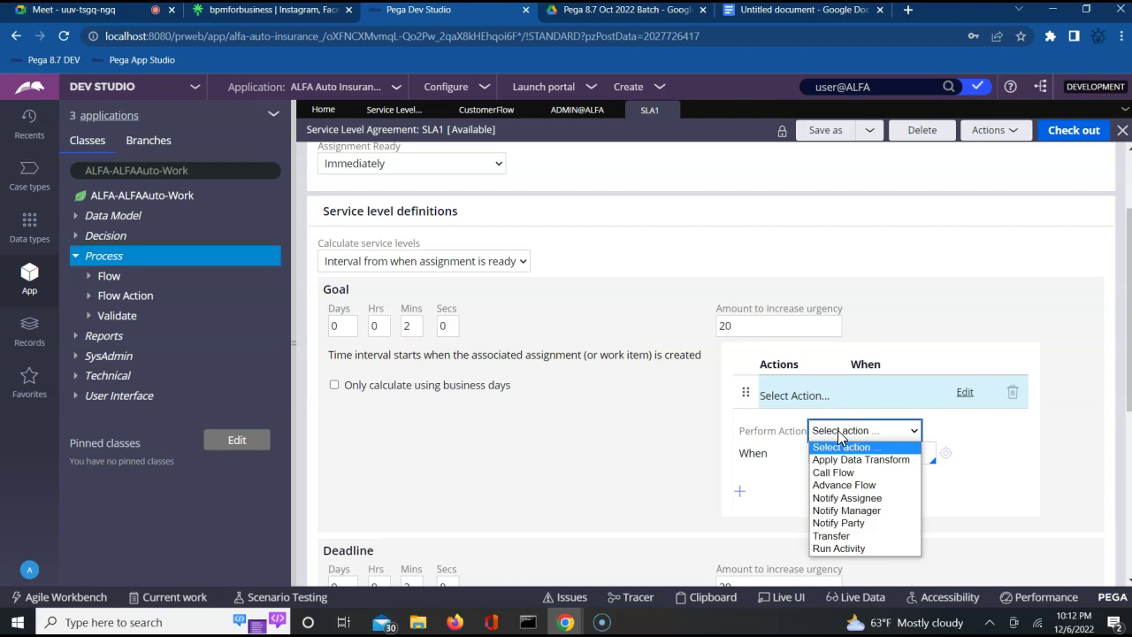
pyautogui.click(823, 538)
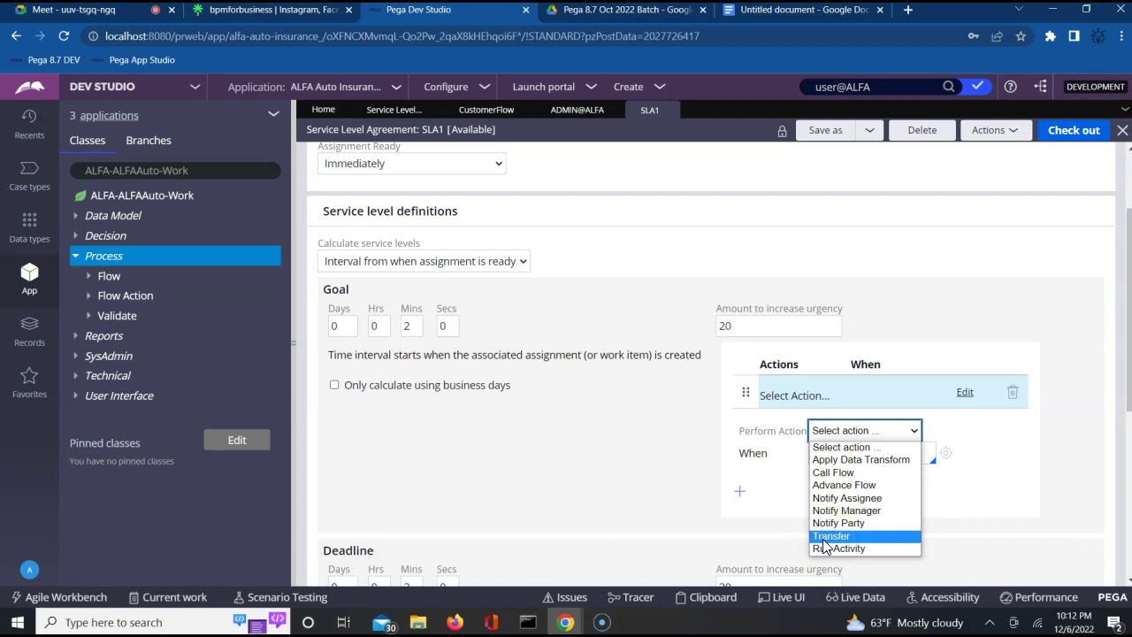
pyautogui.click(823, 538)
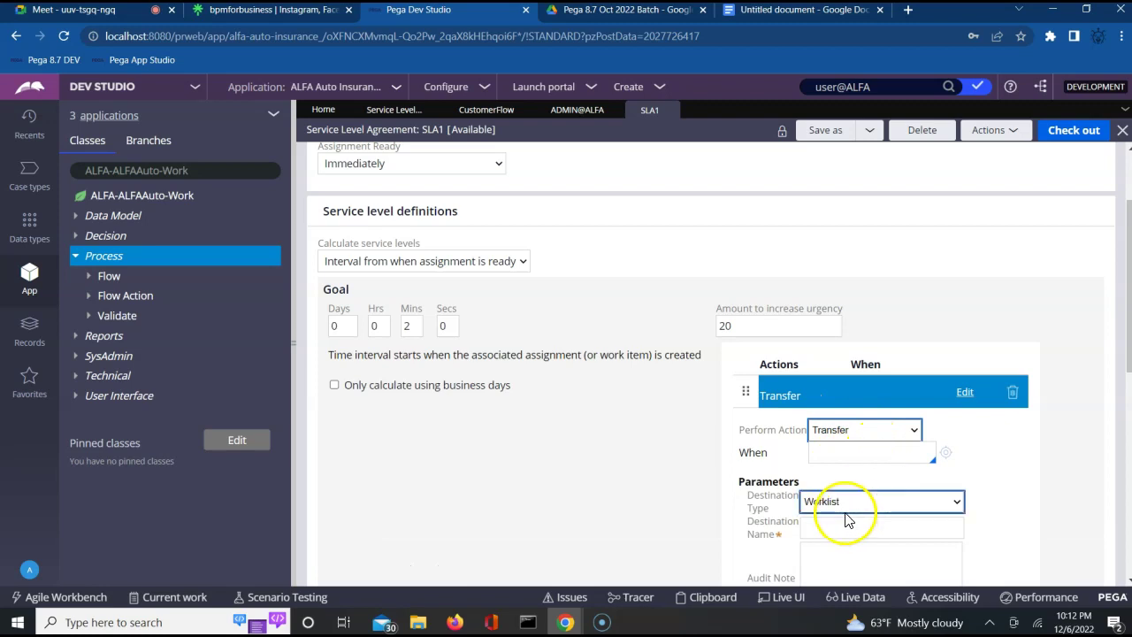
# Transfer to the user operator's worklist, with audit note 'manager has not complete'.
pyautogui.click(830, 531)
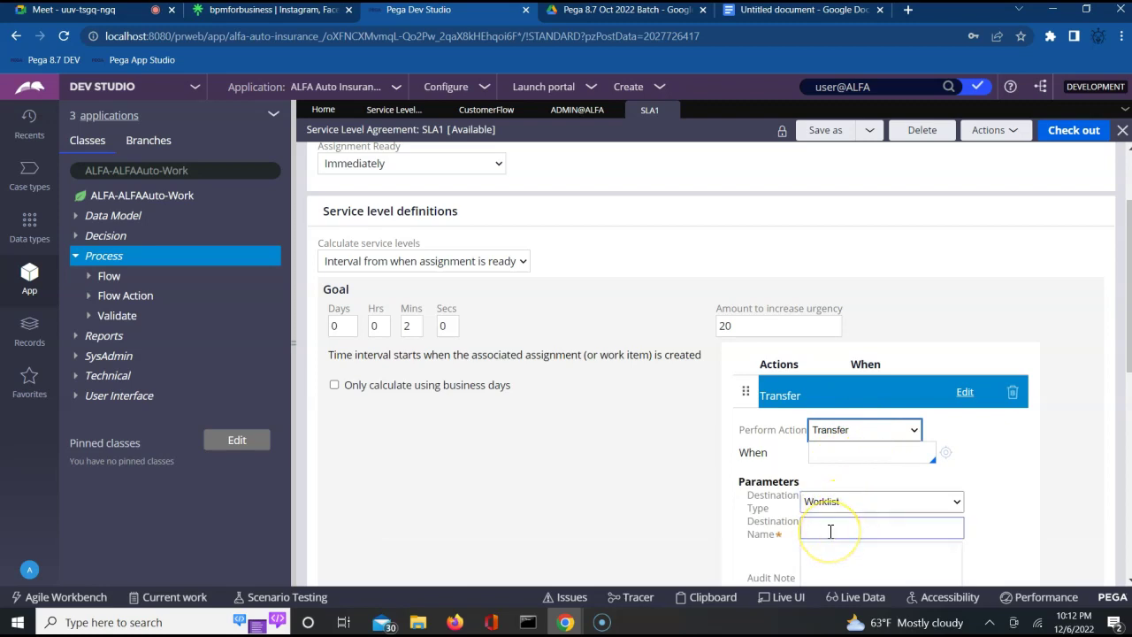
pyautogui.click(831, 531)
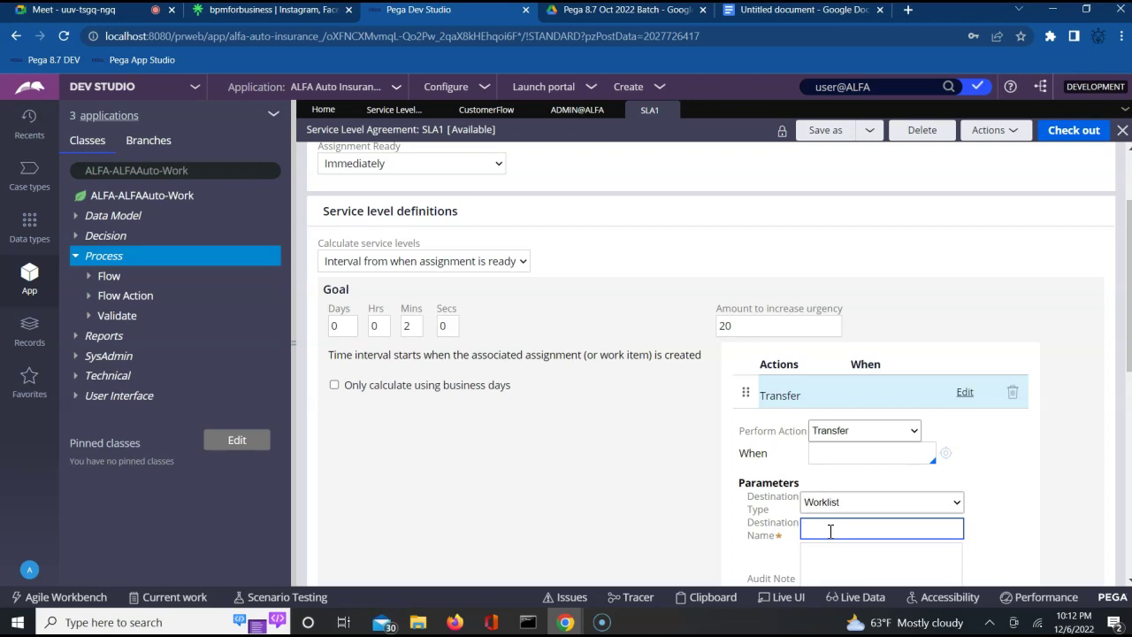
pyautogui.write('user@ALFA')
pyautogui.click(858, 563)
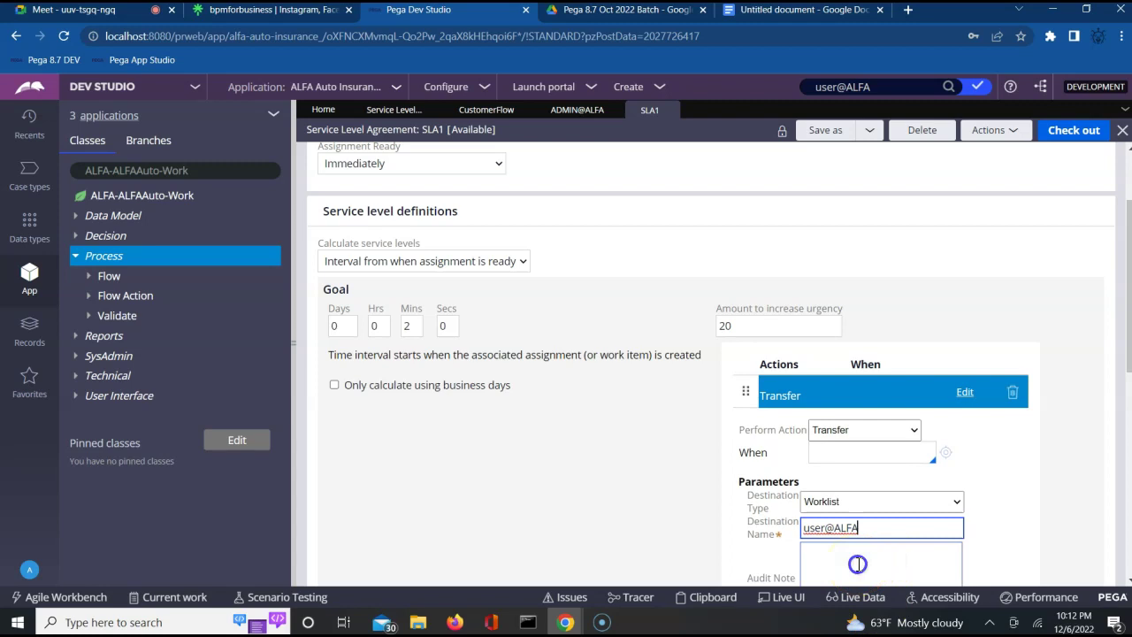
pyautogui.write('manager has not completed it')
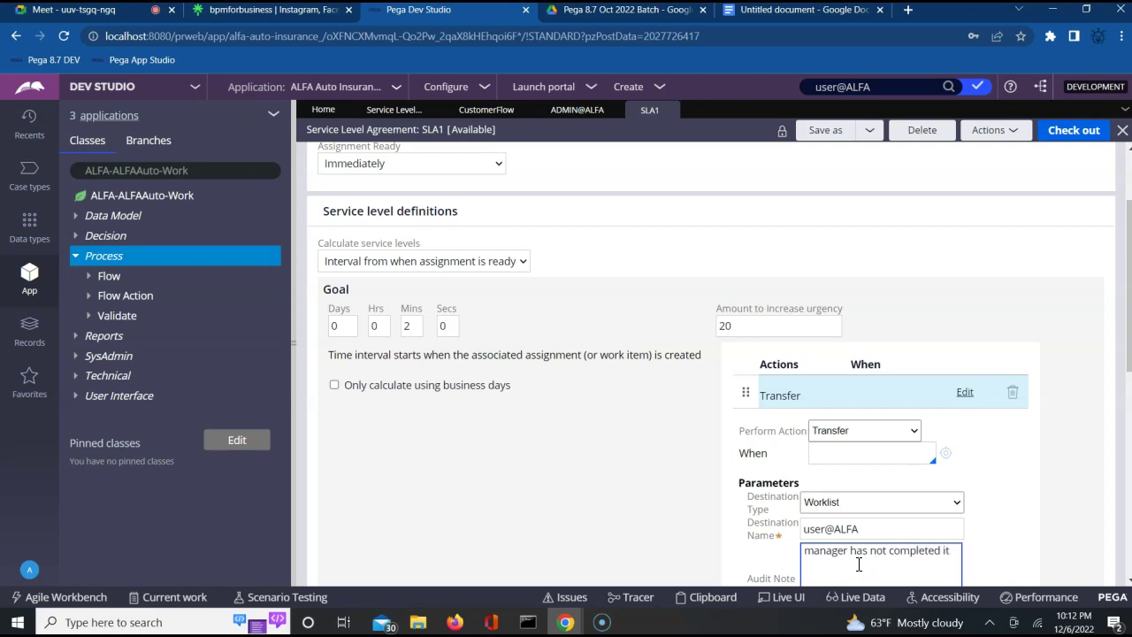
pyautogui.click(1083, 131)
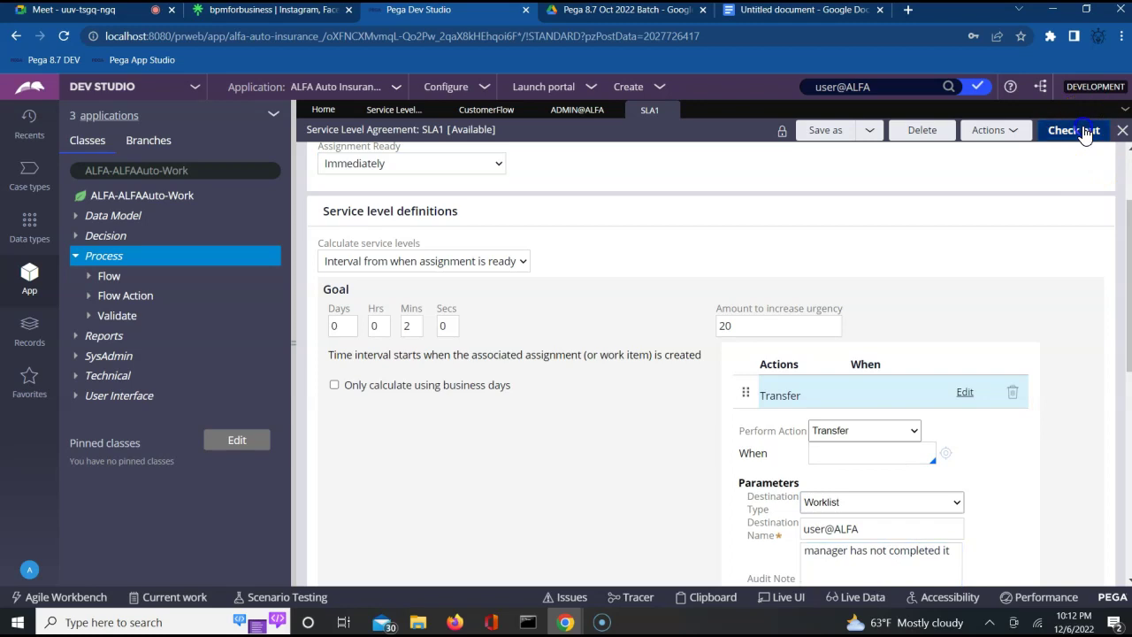
# Check out SLA1 and save the Transfer goal action changes.
pyautogui.click(1037, 152)
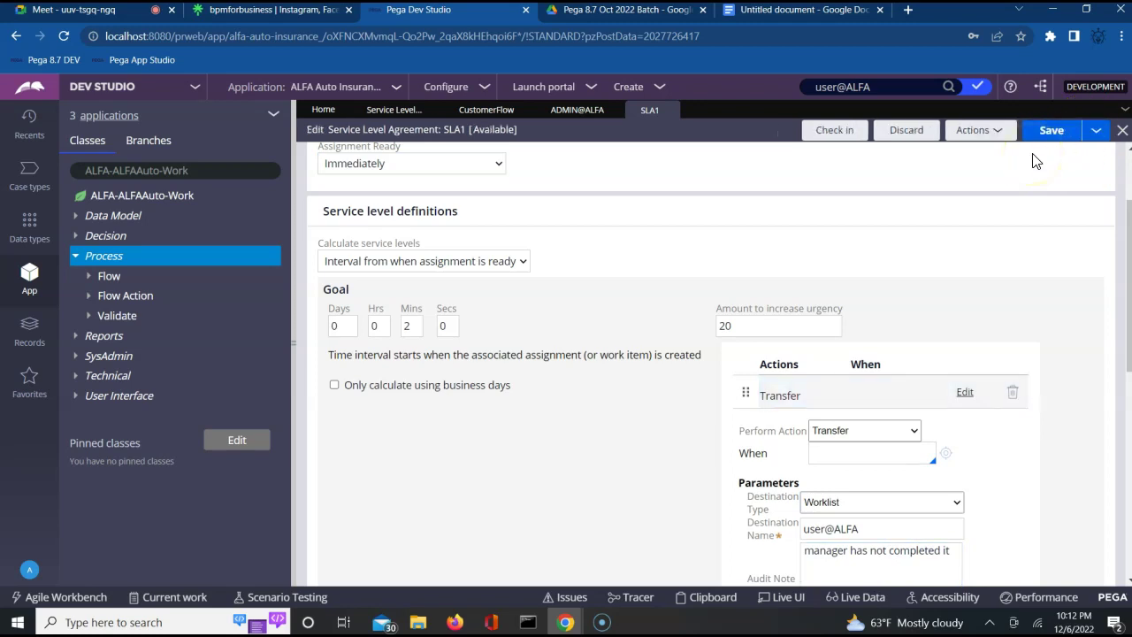
pyautogui.click(1053, 131)
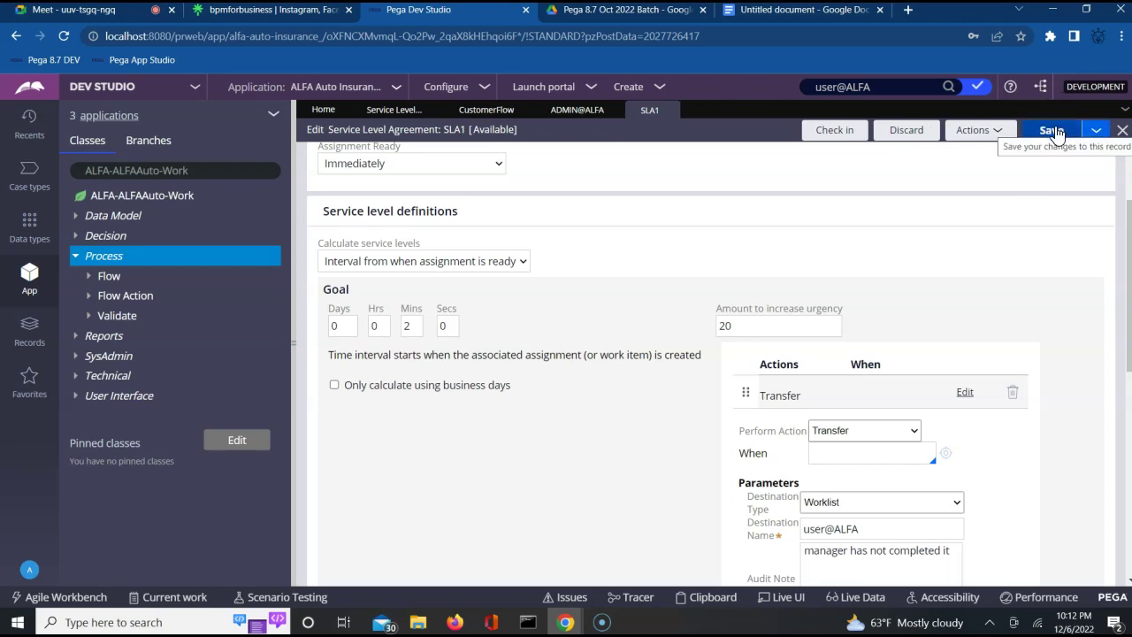
pyautogui.press('Tab')
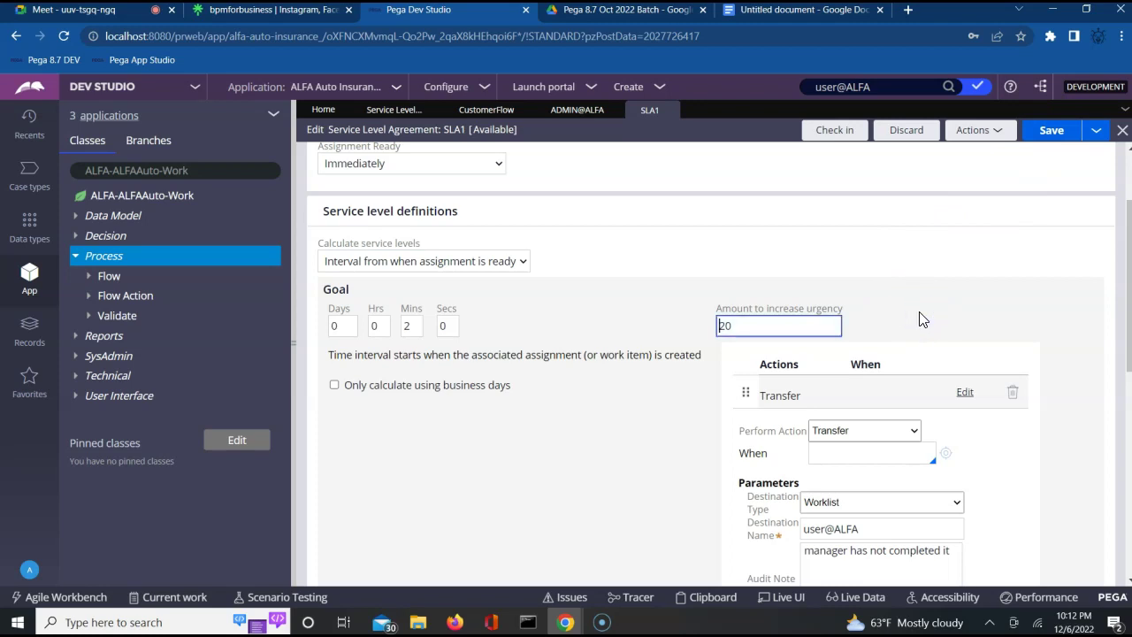
pyautogui.scroll(3, 1111, 180)
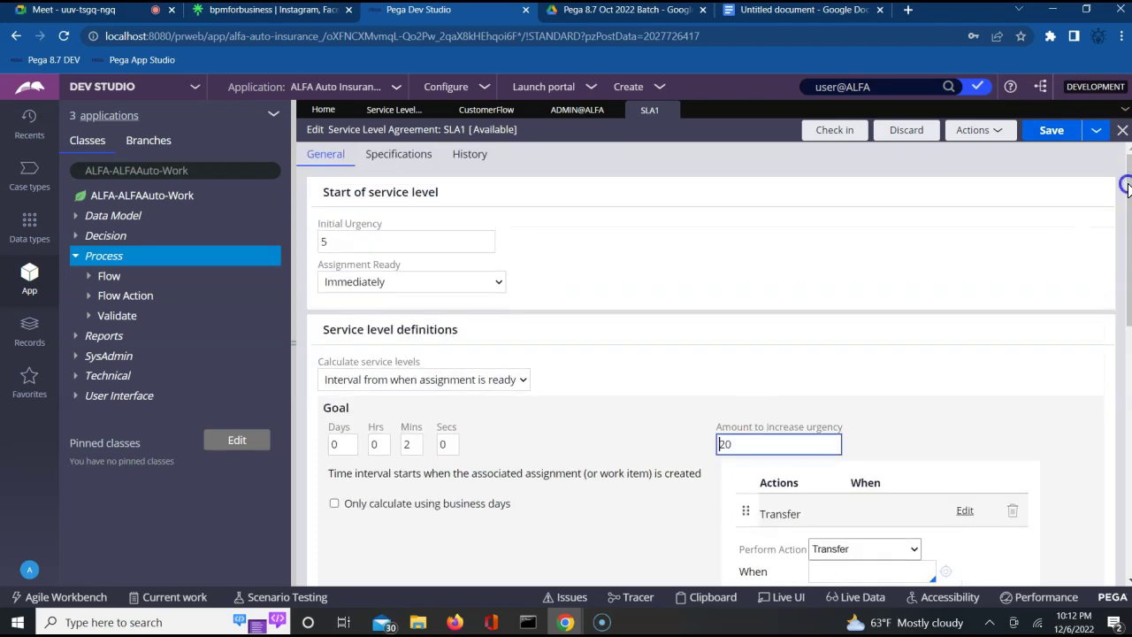
# Check SLA1 back in with the comment 'updated'.
pyautogui.click(834, 139)
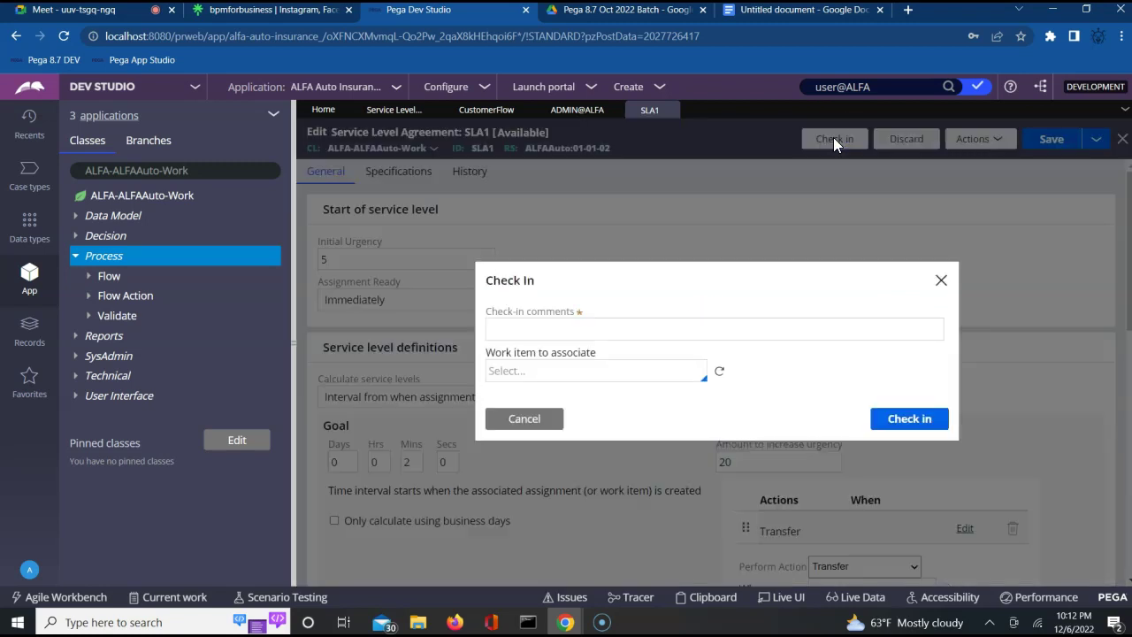
pyautogui.click(690, 336)
pyautogui.write('updated')
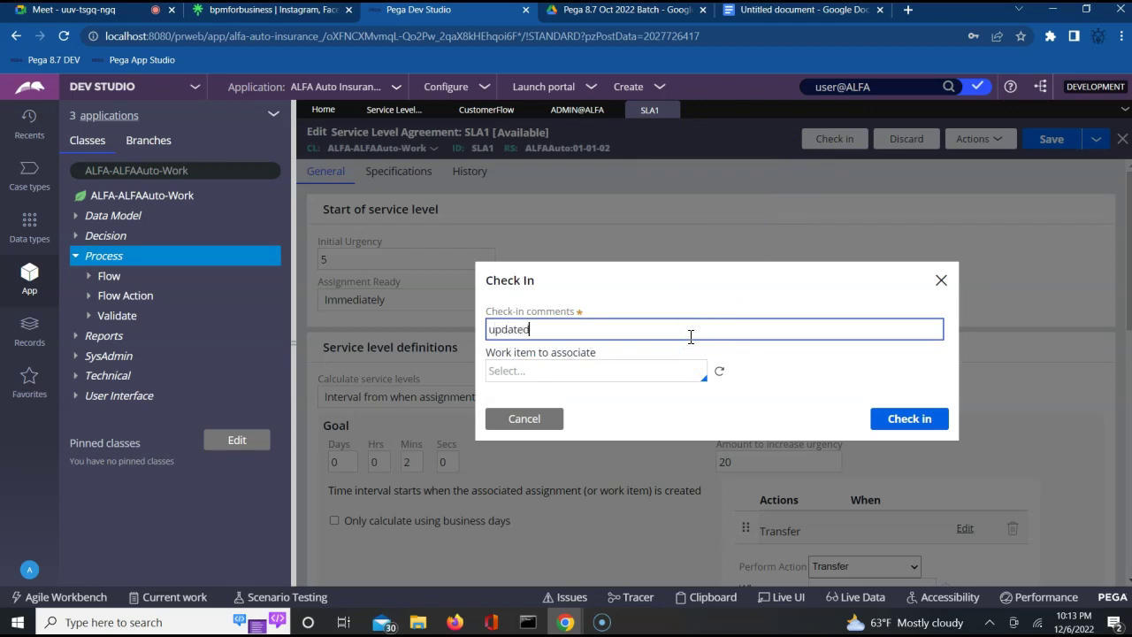
pyautogui.press('Return')
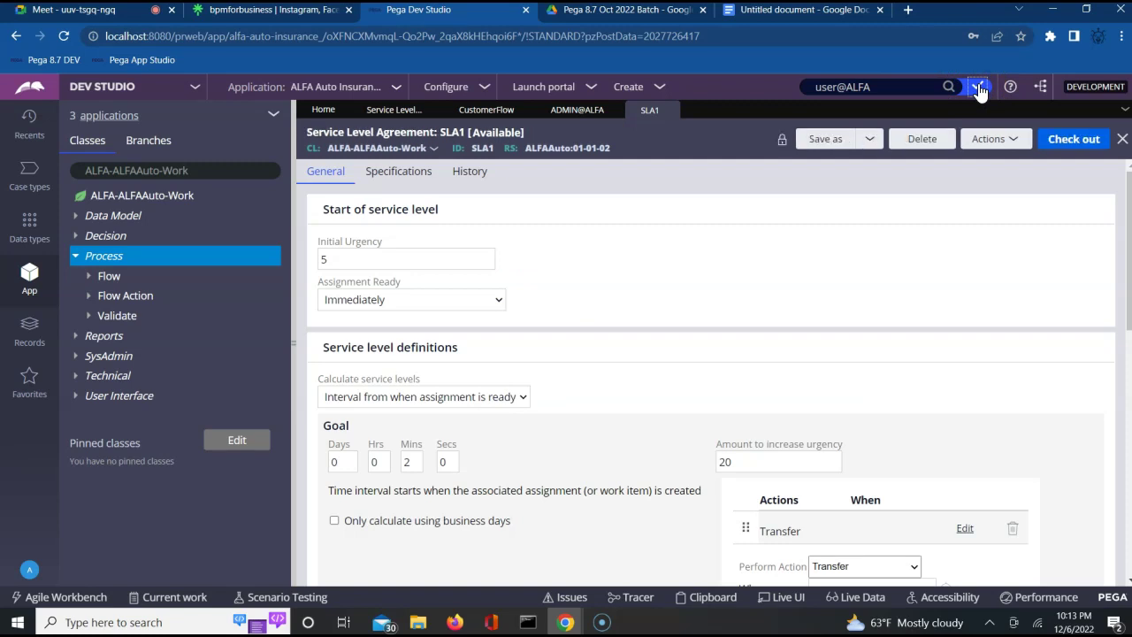
# Check out CustomerFlow from the checked-out records list, then return to the SLA notes document.
pyautogui.click(980, 87)
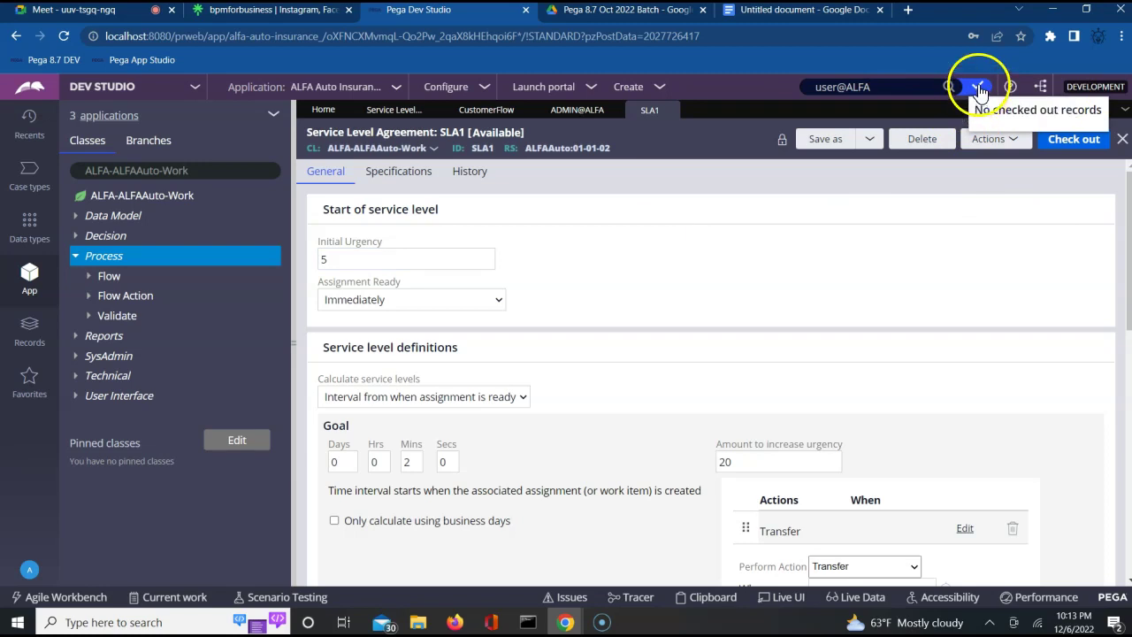
pyautogui.click(486, 110)
pyautogui.click(1061, 146)
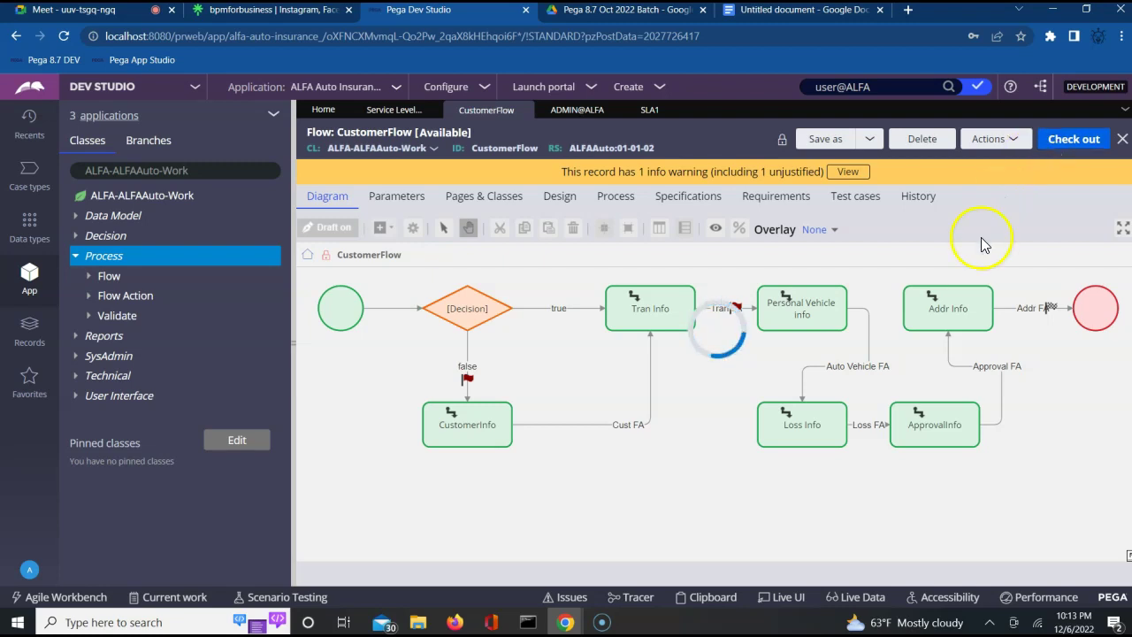
pyautogui.click(793, 13)
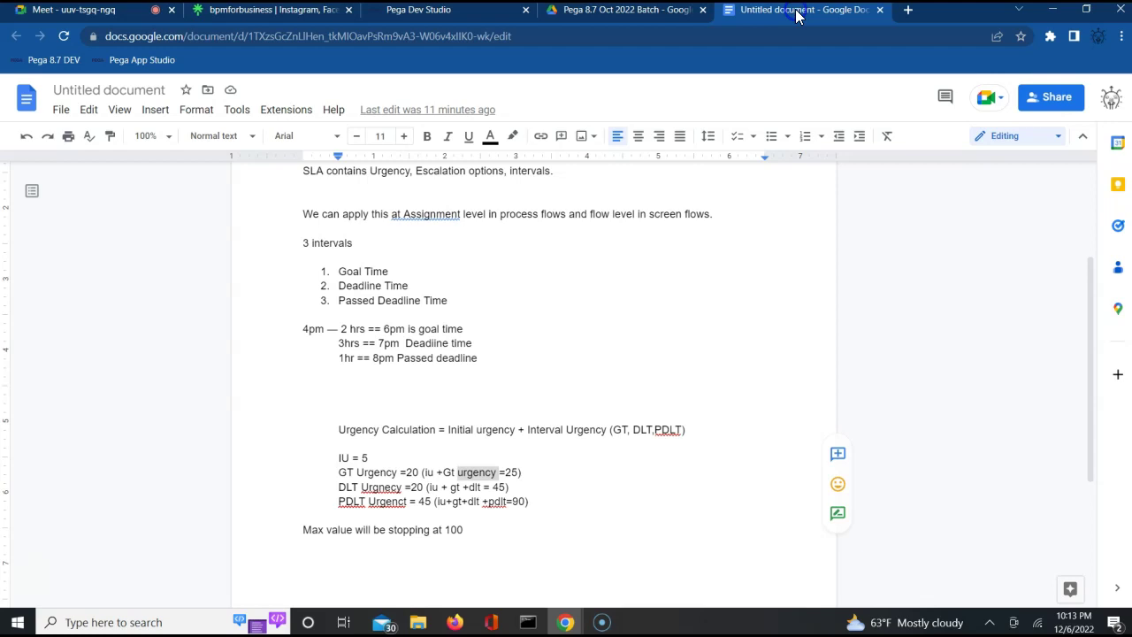
# Go to the top of the SLA notes and select the assignment-level SLA paragraph.
pyautogui.click(653, 326)
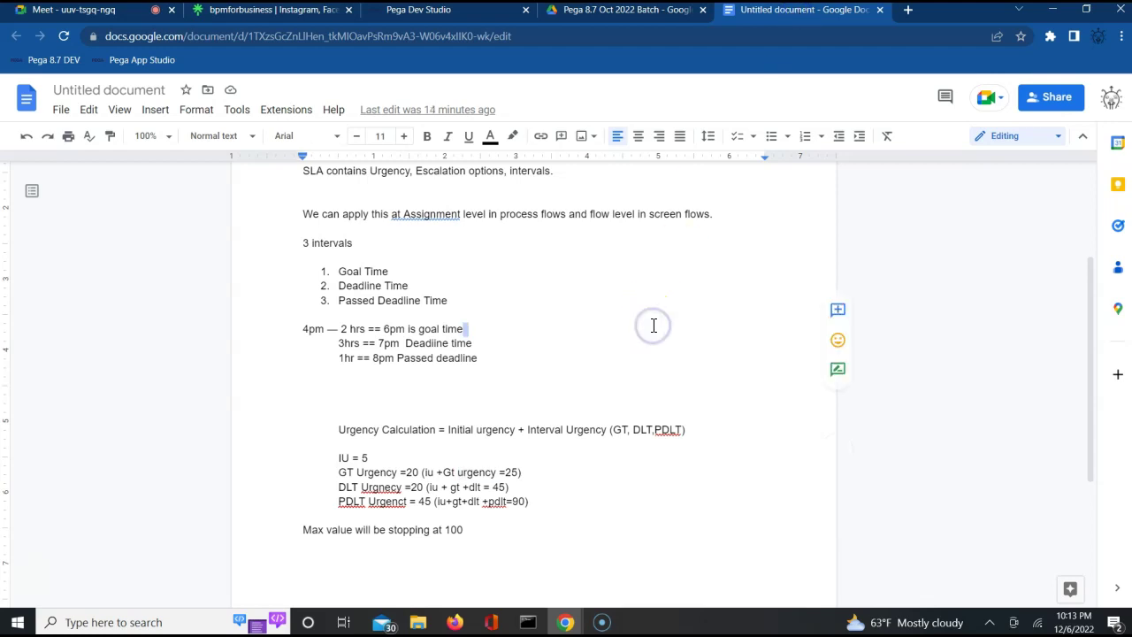
pyautogui.press('Up')
pyautogui.press('Up')
pyautogui.press('Up')
pyautogui.press('Up')
pyautogui.press('Up')
pyautogui.press('Up')
pyautogui.press('Up')
pyautogui.press('Up')
pyautogui.press('Up')
pyautogui.press('Up')
pyautogui.press('Up')
pyautogui.press('Up')
pyautogui.press('Up')
pyautogui.press('Up')
pyautogui.press('Up')
pyautogui.press('Up')
pyautogui.press('Up')
pyautogui.press('Up')
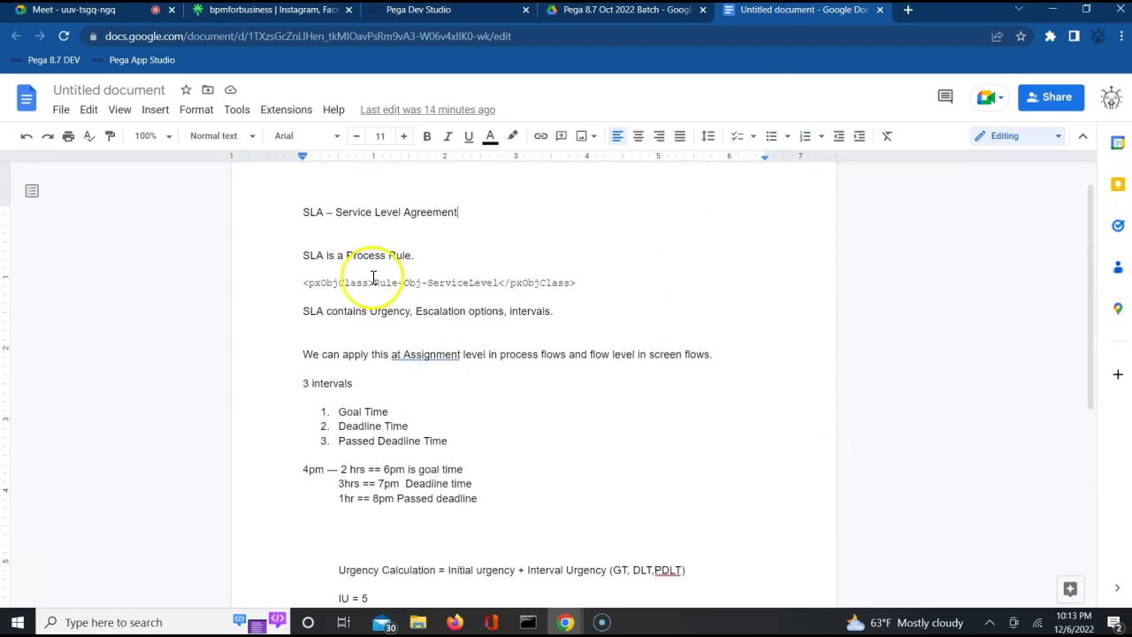
pyautogui.tripleClick(358, 354)
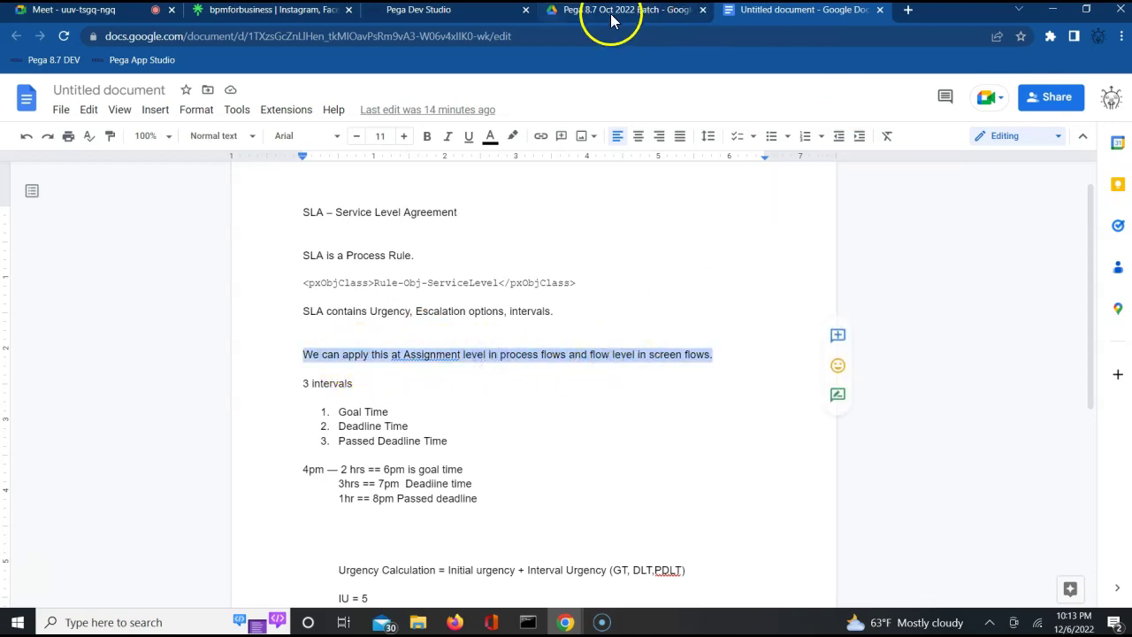
# In CustomerFlow, enter SLA1 as ApprovalInfo's service level, then cancel the properties dialog.
pyautogui.click(385, 13)
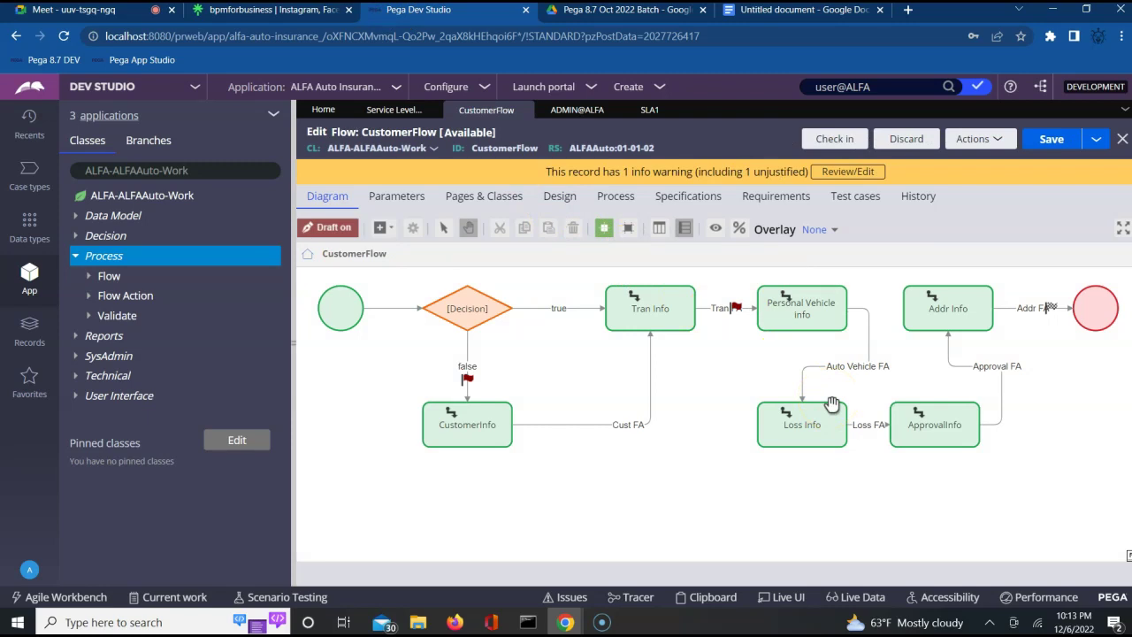
pyautogui.click(928, 428)
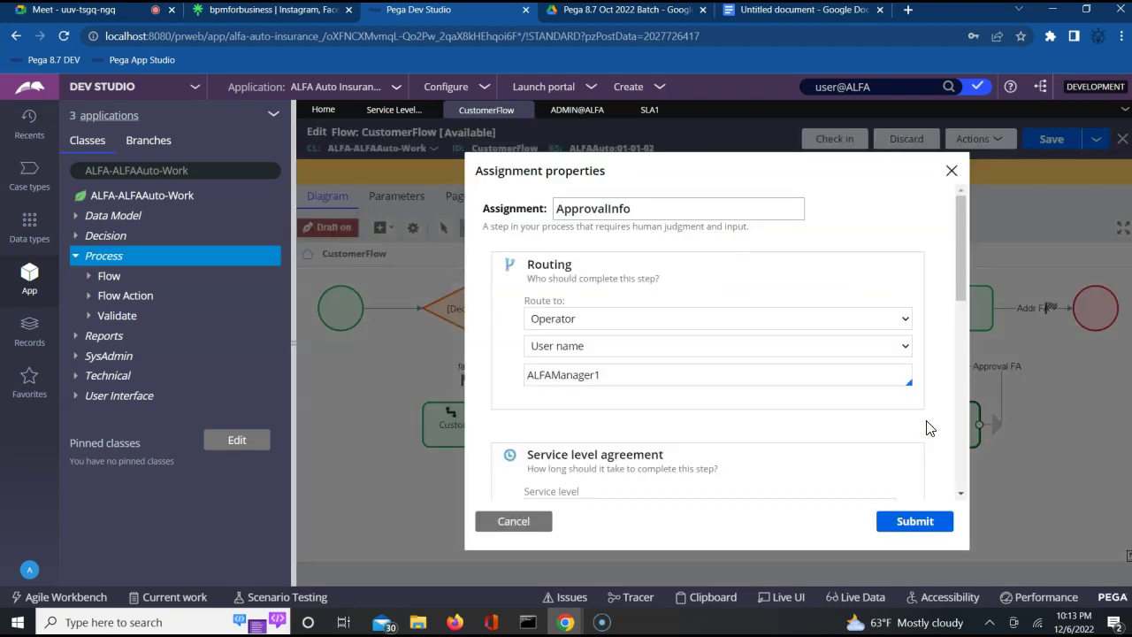
pyautogui.click(961, 494)
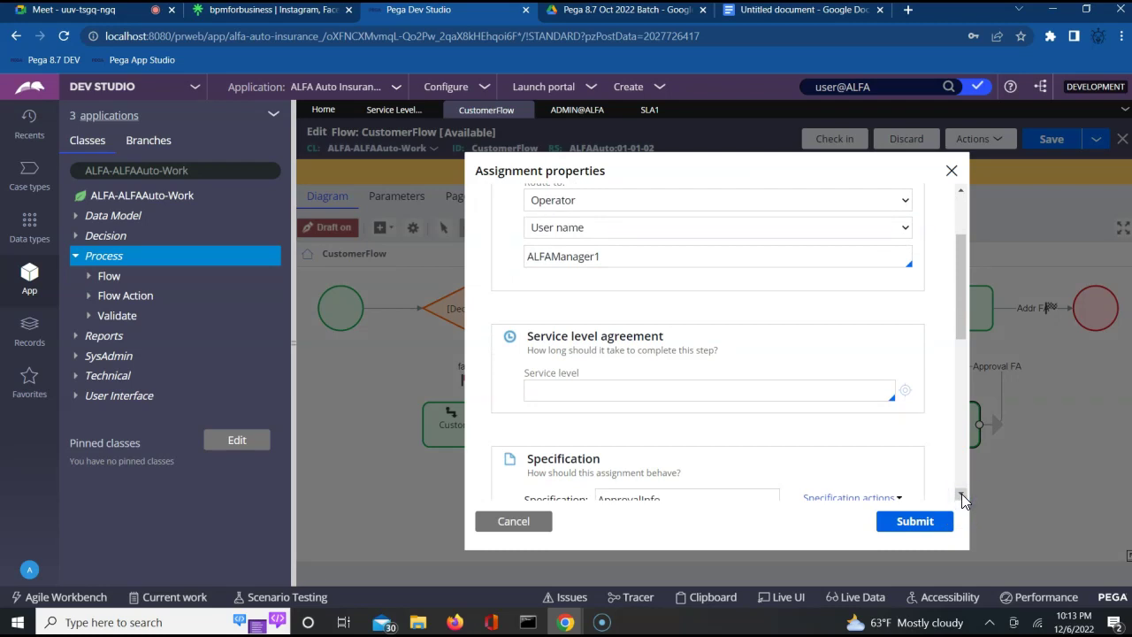
pyautogui.click(752, 393)
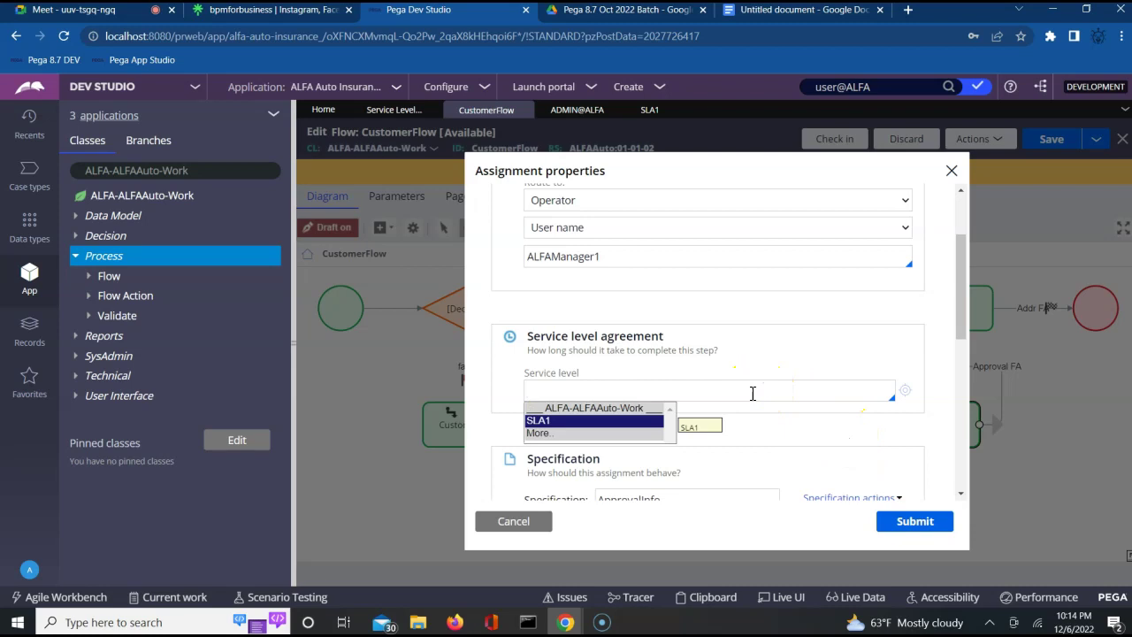
pyautogui.press('Return')
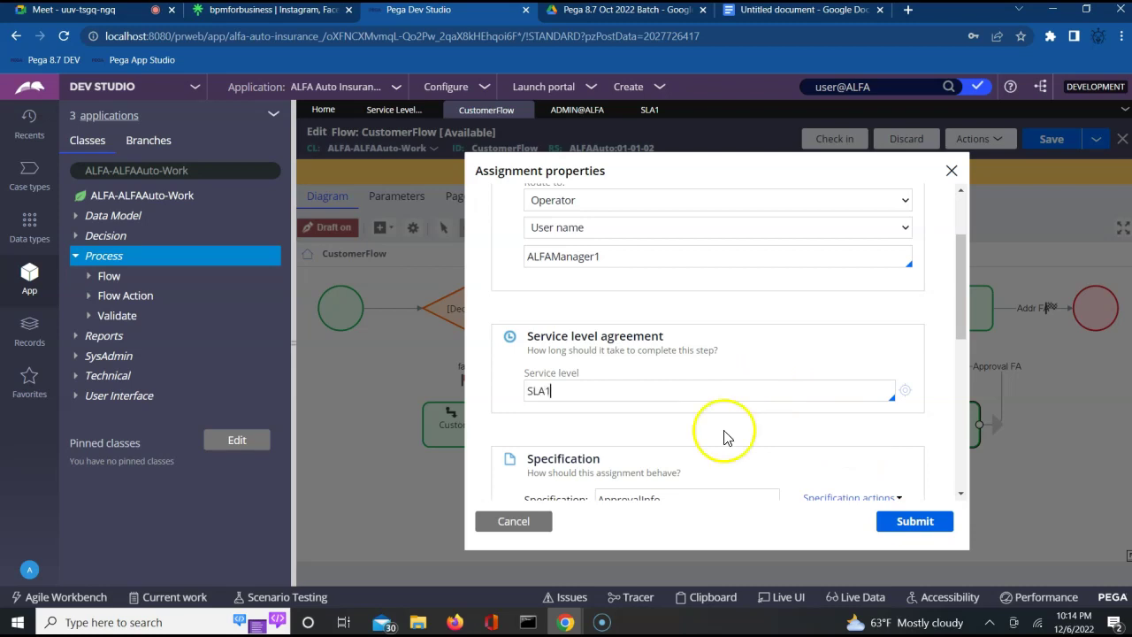
pyautogui.click(500, 521)
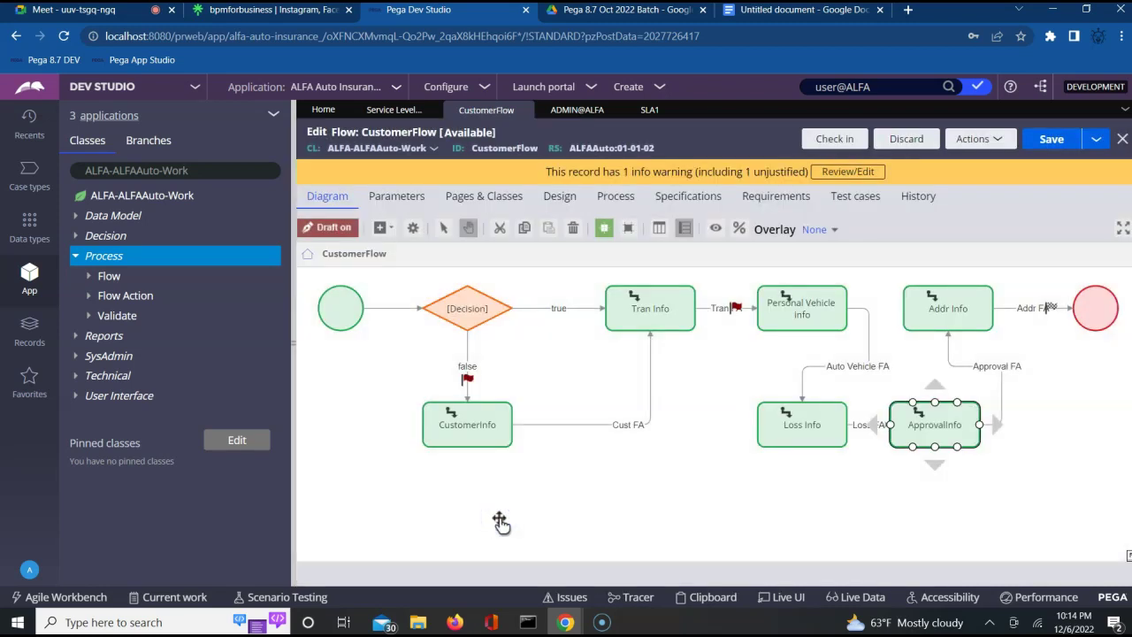
pyautogui.click(707, 493)
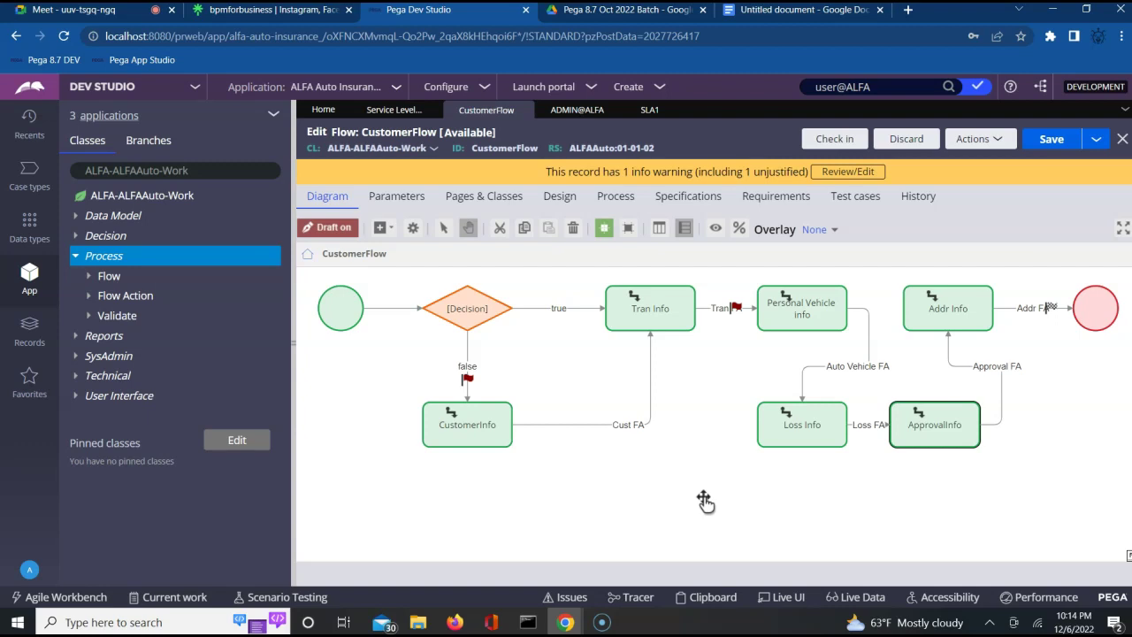
# Edit the ApprovalInfo shape's label on the CustomerFlow diagram.
pyautogui.click(923, 434)
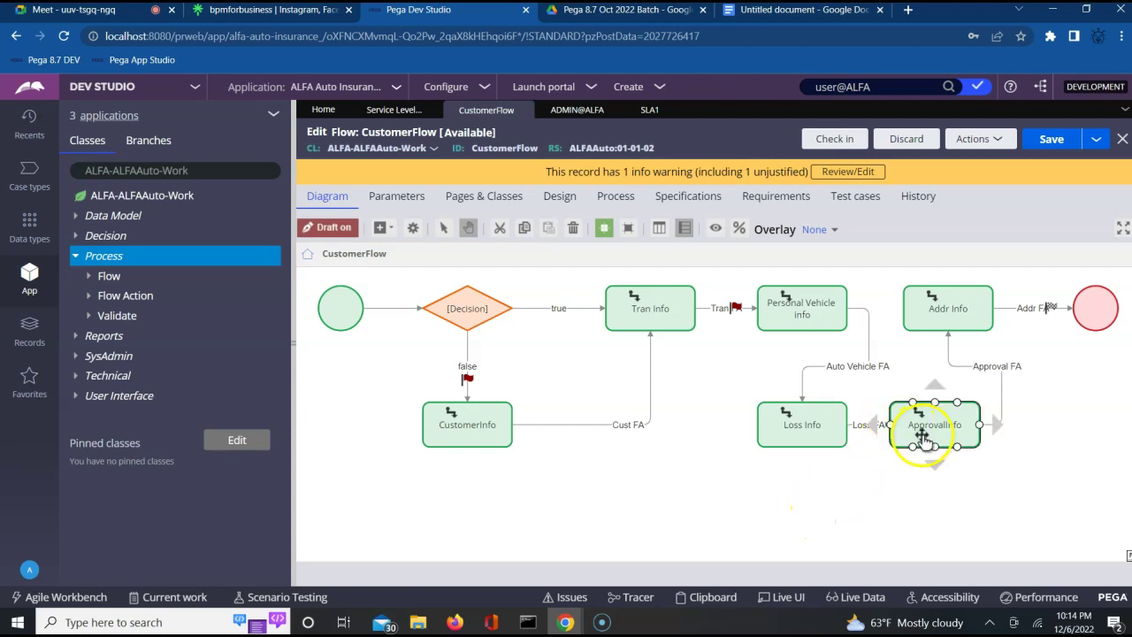
pyautogui.doubleClick(922, 429)
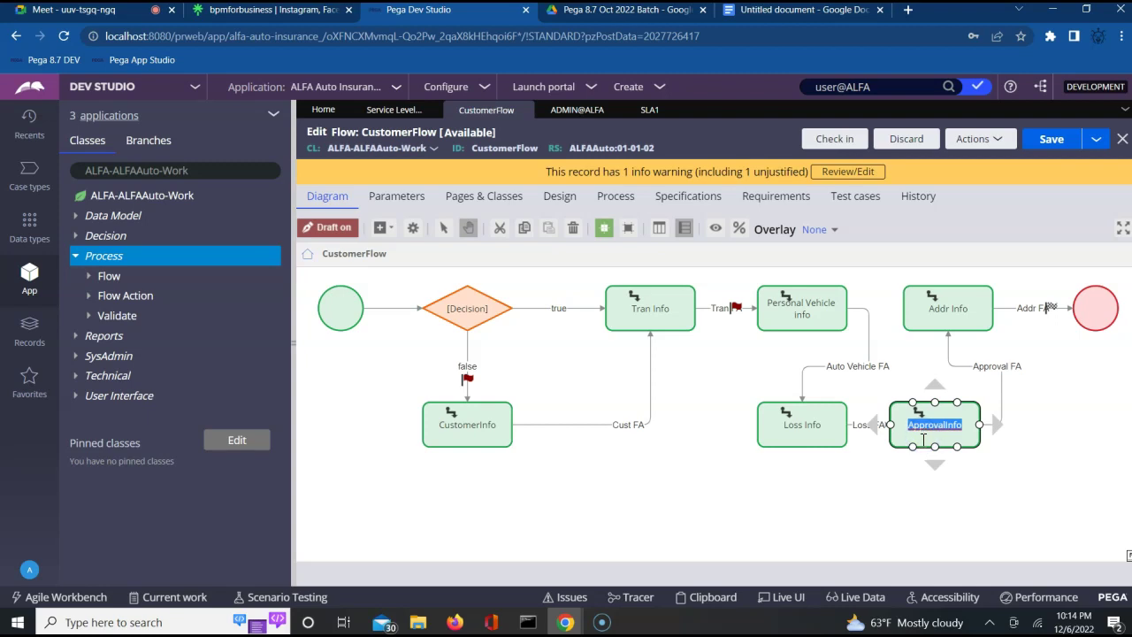
pyautogui.click(936, 441)
pyautogui.click(996, 498)
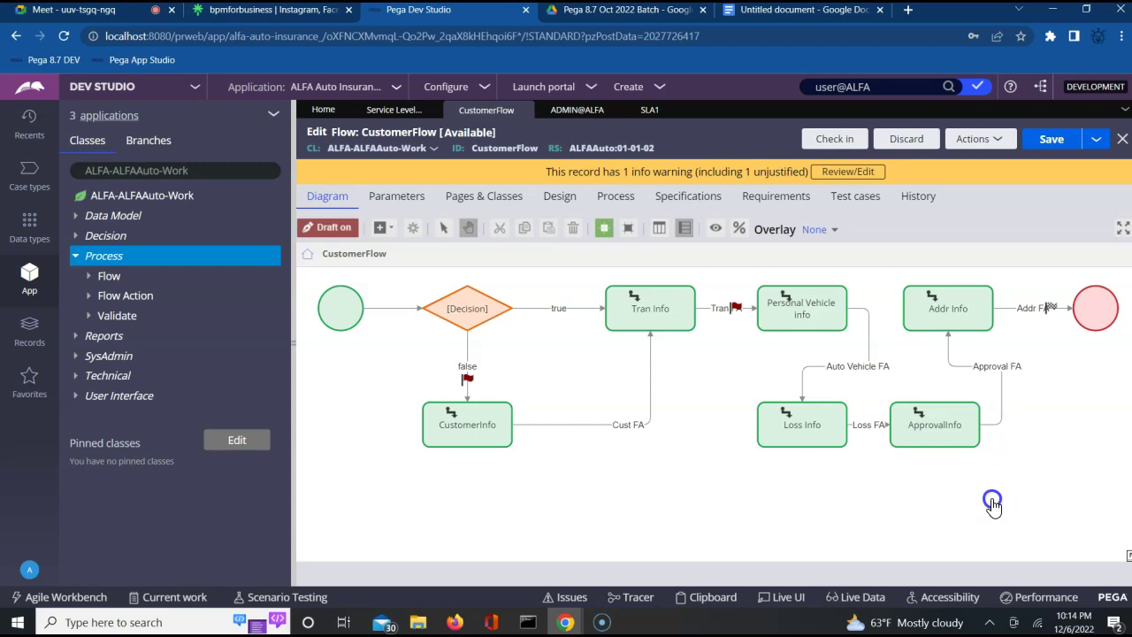
# Set ApprovalInfo's service level to SLA1 in its properties and submit.
pyautogui.click(924, 429)
pyautogui.doubleClick(925, 429)
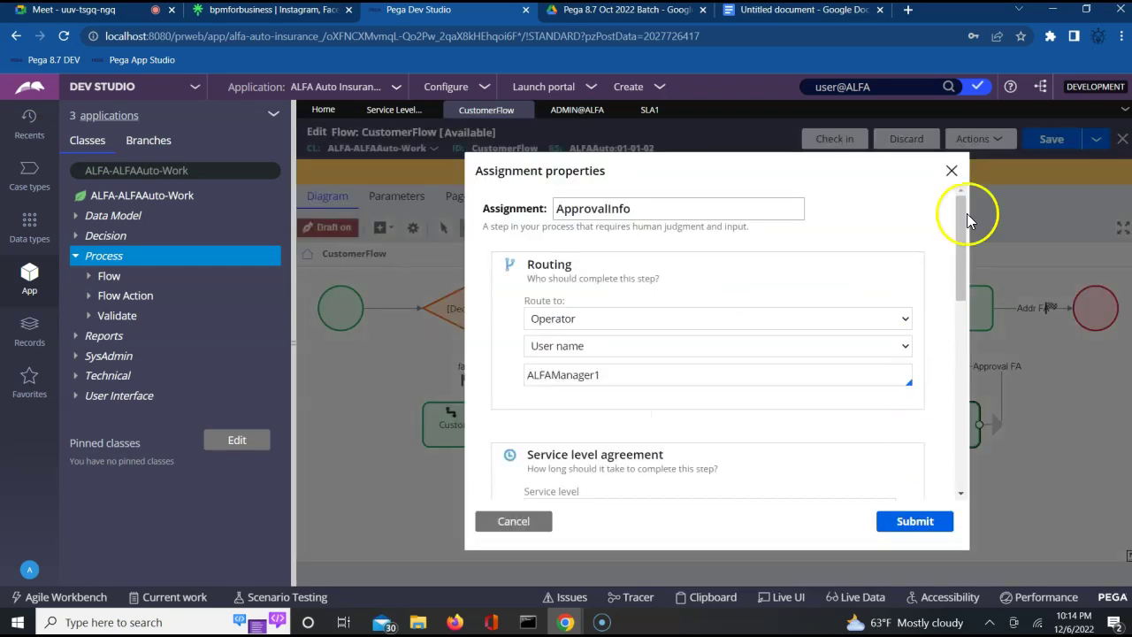
pyautogui.click(961, 315)
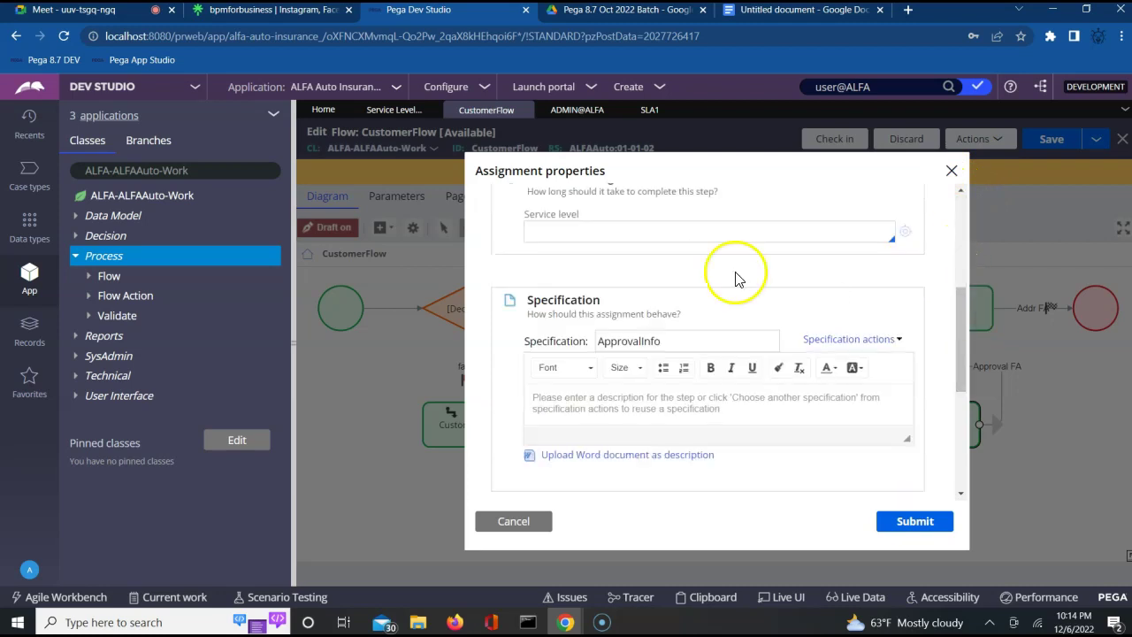
pyautogui.scroll(2, 960, 193)
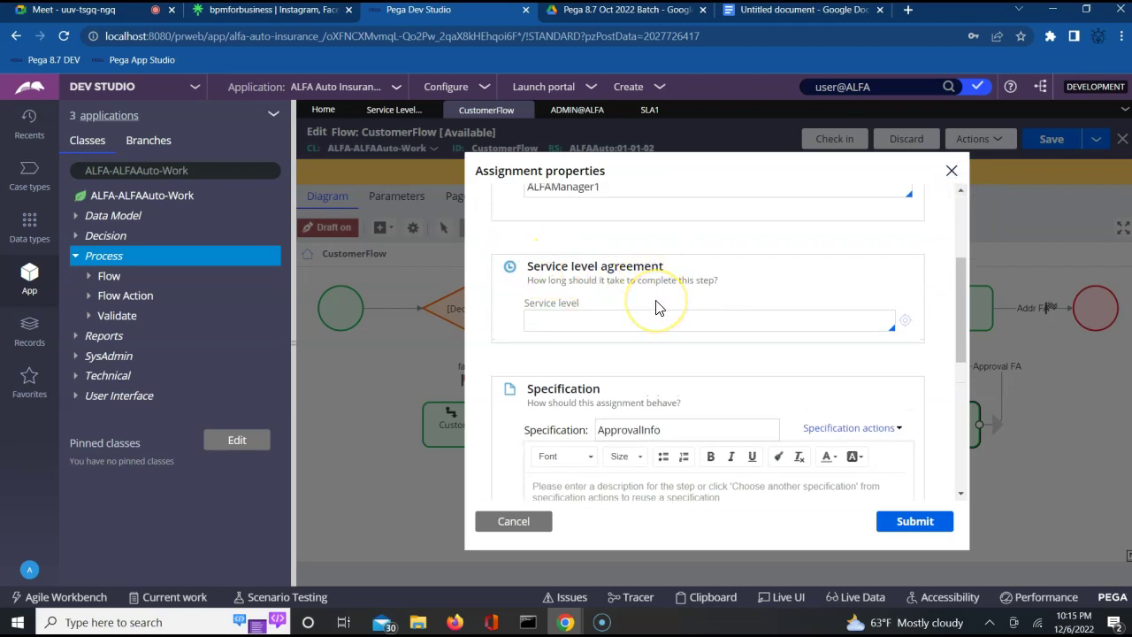
pyautogui.click(643, 317)
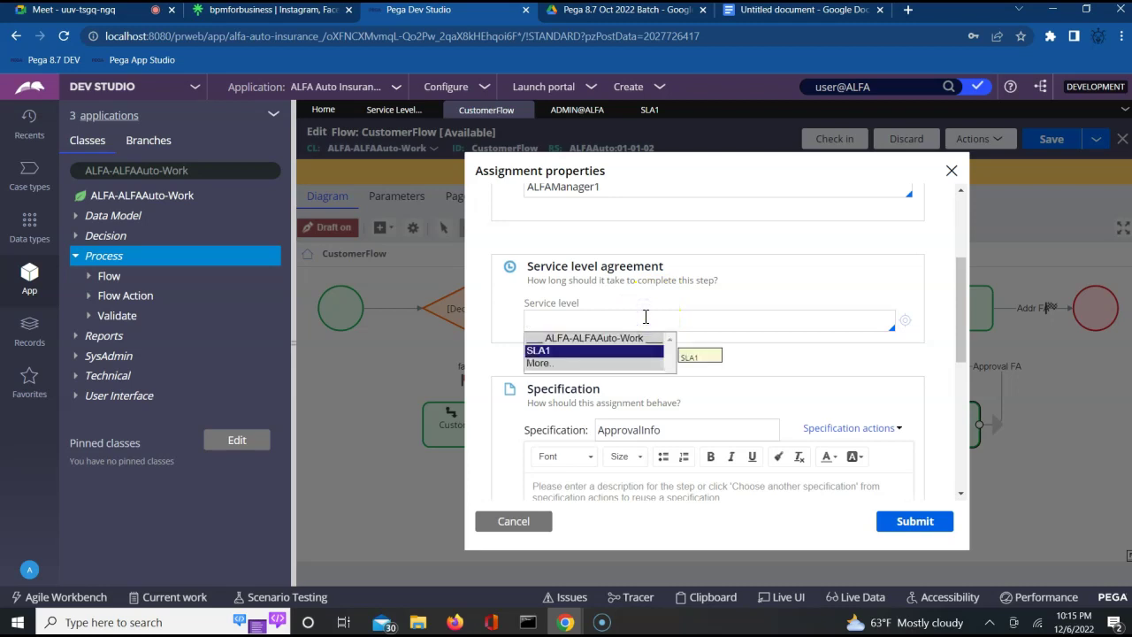
pyautogui.press('Return')
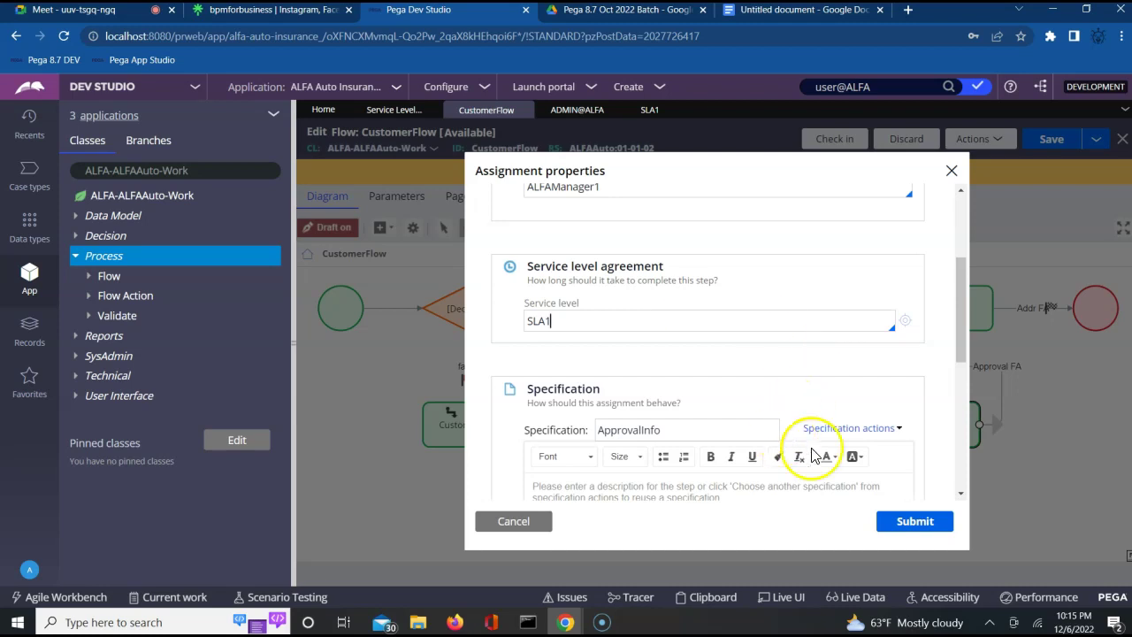
pyautogui.click(915, 523)
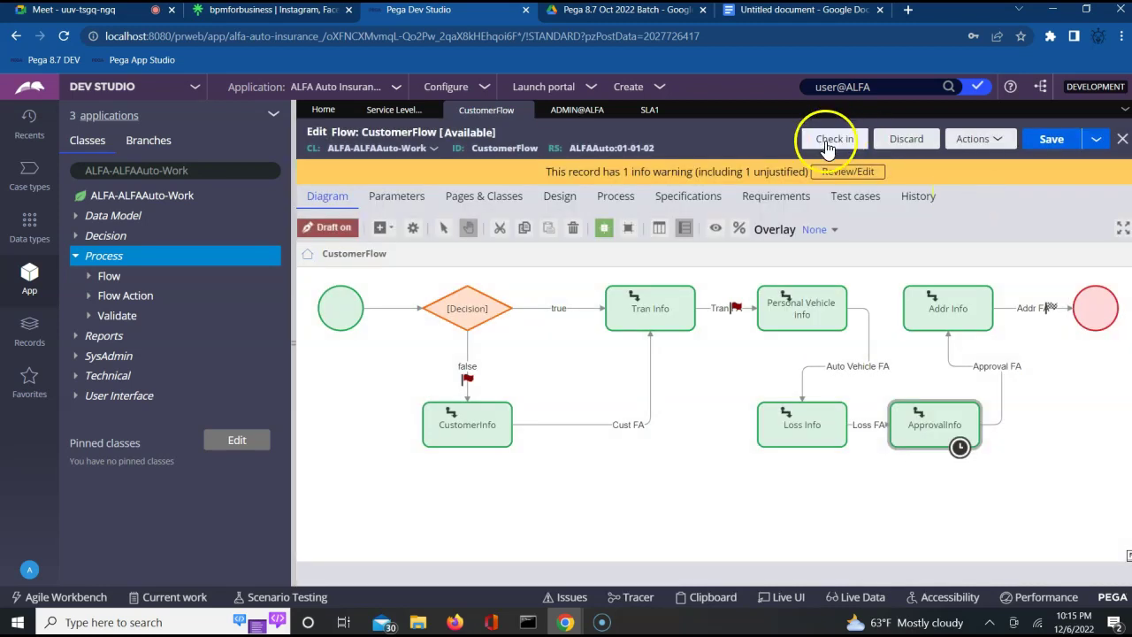
# Check in CustomerFlow with the comment 'wip', then switch to Firefox.
pyautogui.click(827, 142)
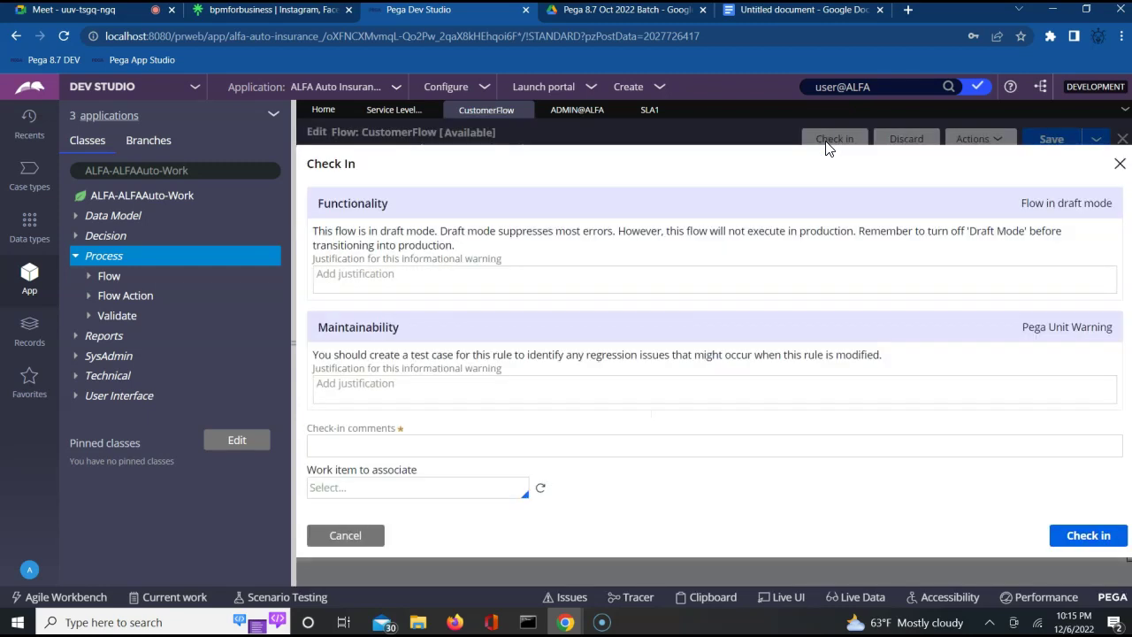
pyautogui.click(476, 449)
pyautogui.write('wip')
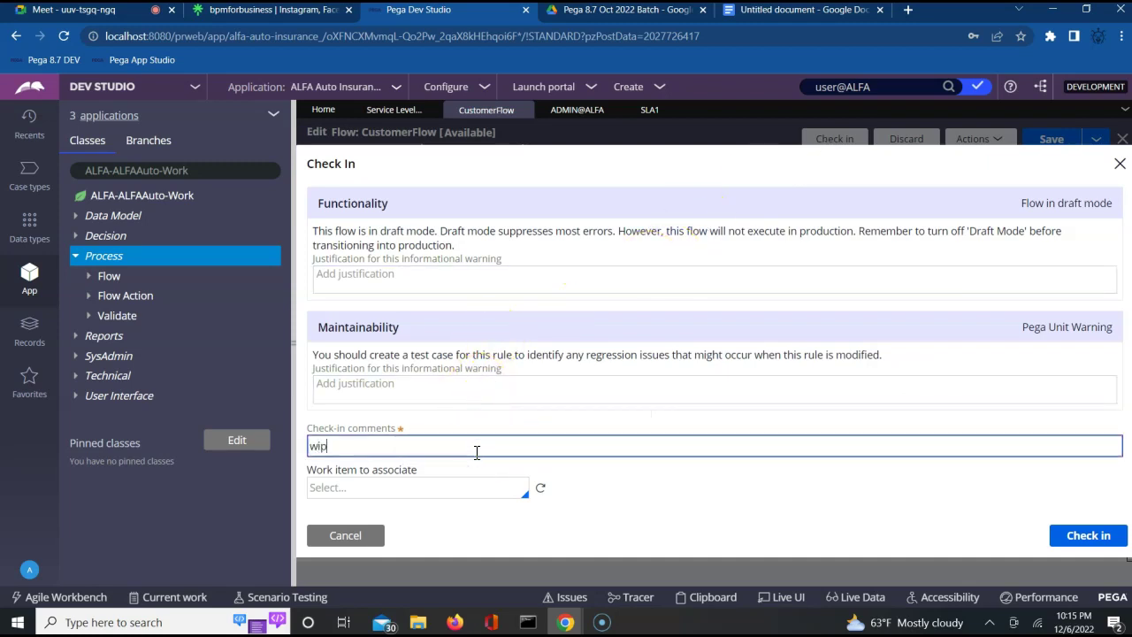
pyautogui.click(1071, 536)
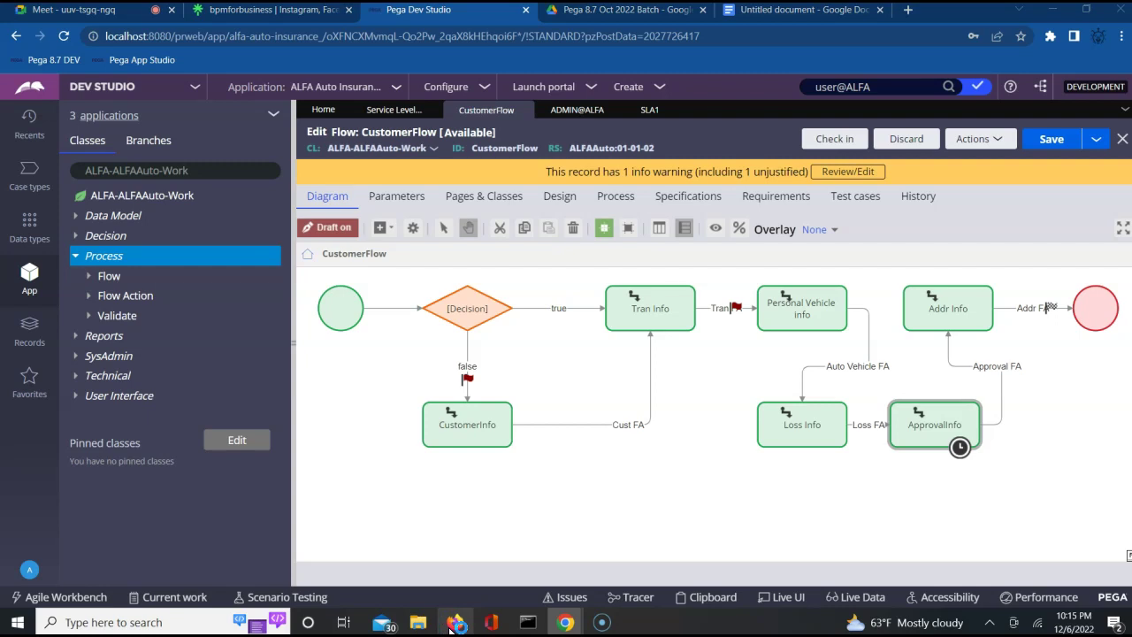
pyautogui.click(453, 622)
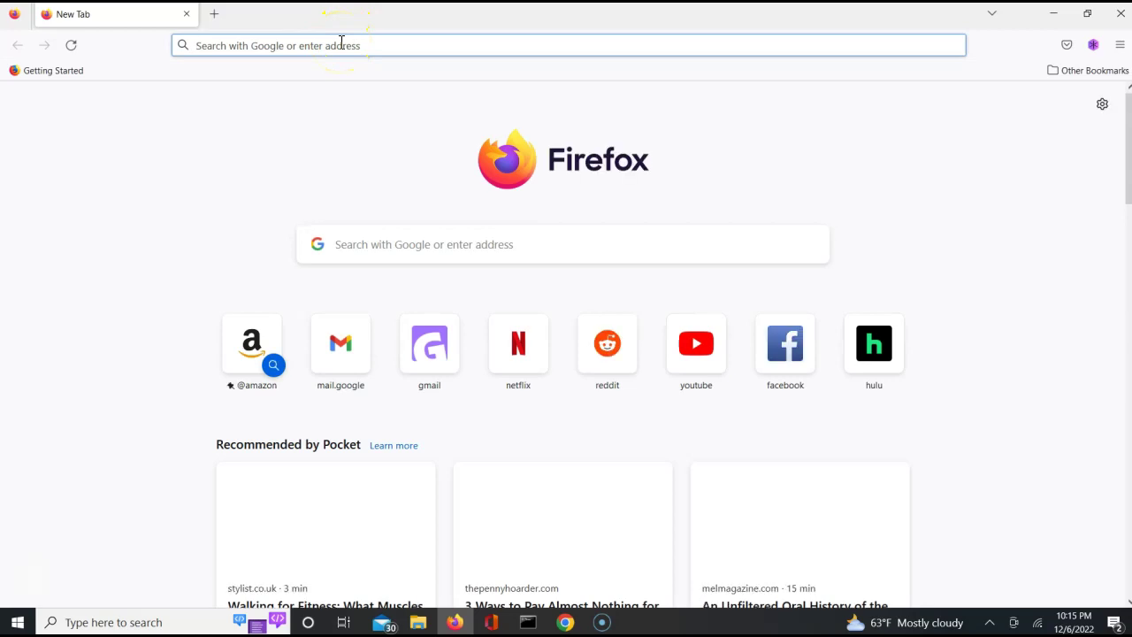
# Open the localhost:8080 alfa-auto-insurance_/ application page in Firefox.
pyautogui.click(341, 42)
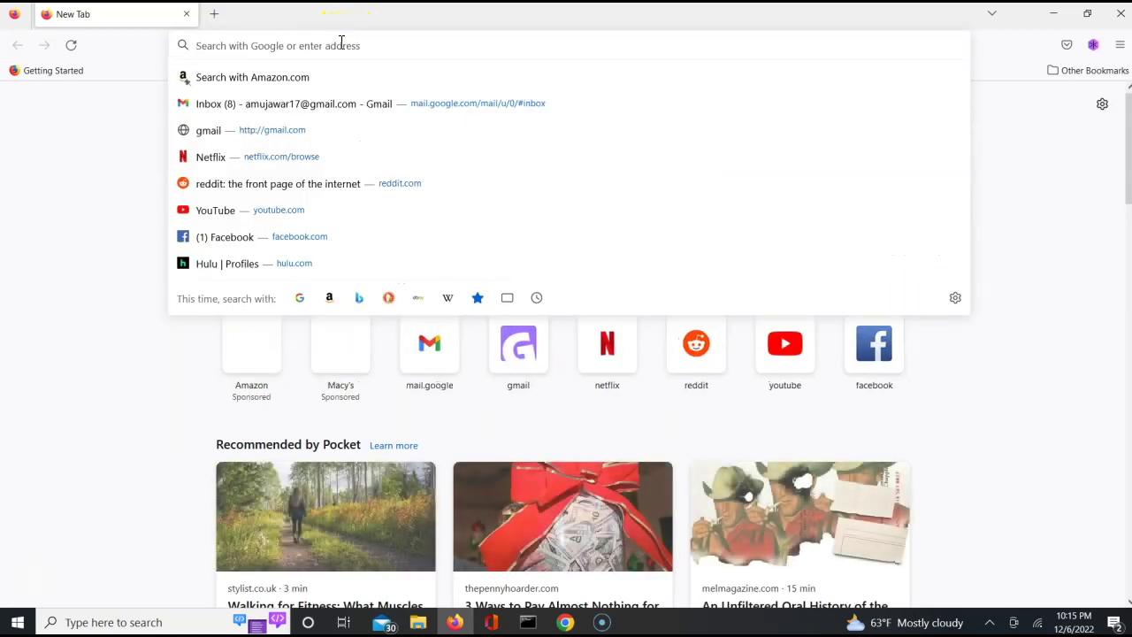
pyautogui.write('local')
pyautogui.press('Right')
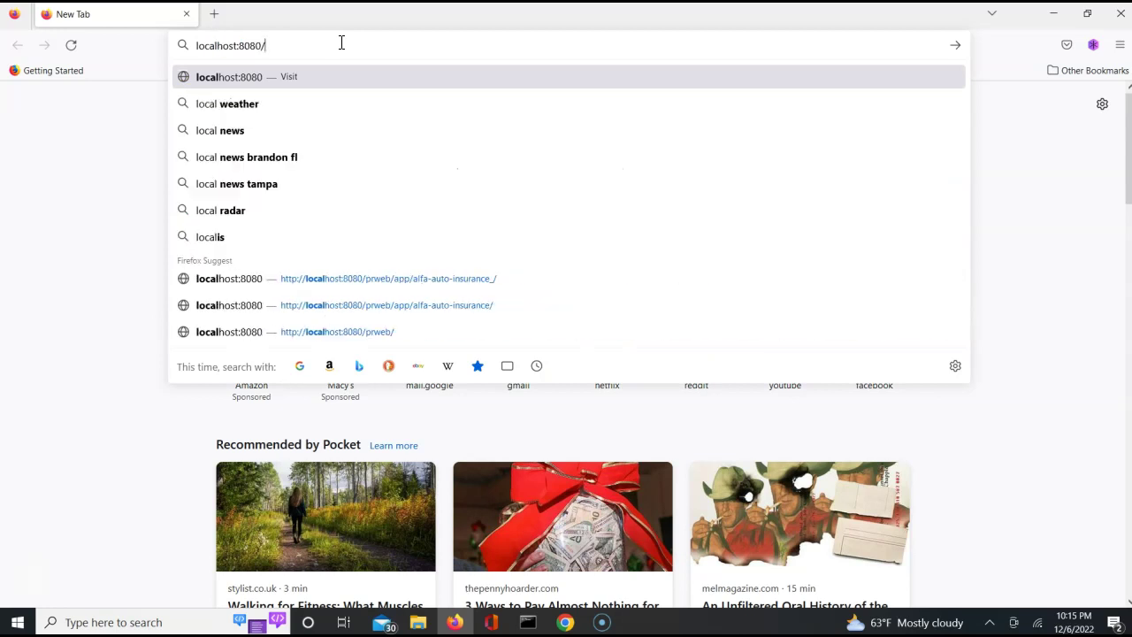
pyautogui.press('Down')
pyautogui.press('Down')
pyautogui.press('Down')
pyautogui.press('Down')
pyautogui.press('Down')
pyautogui.press('Down')
pyautogui.press('Down')
pyautogui.press('Return')
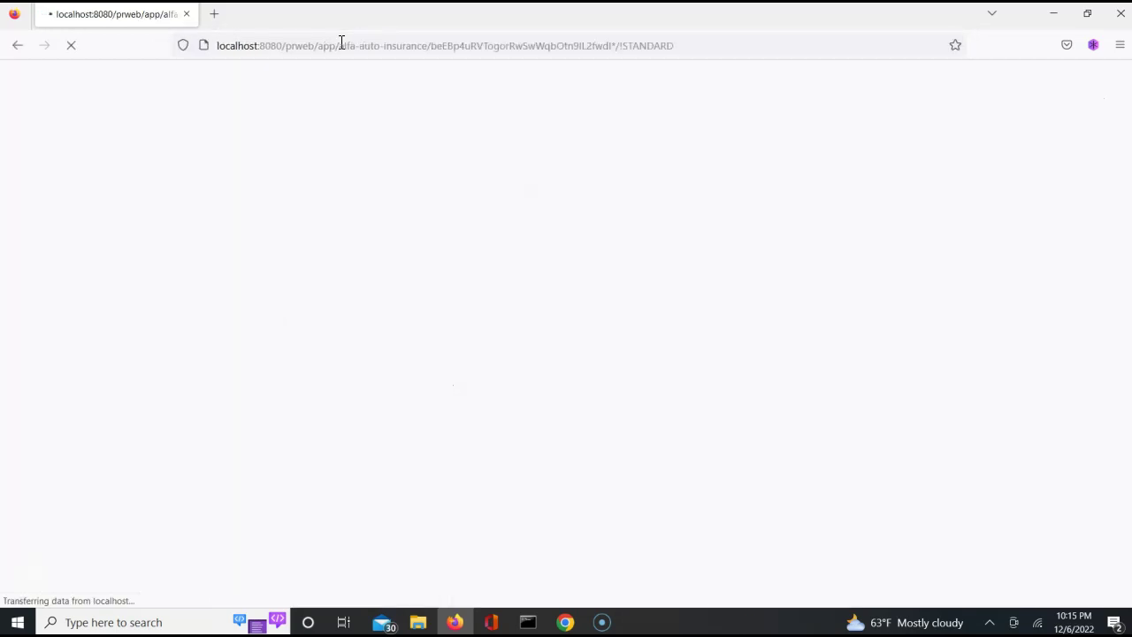
# Log in with the operator's ID and password and save the login.
pyautogui.write('user')
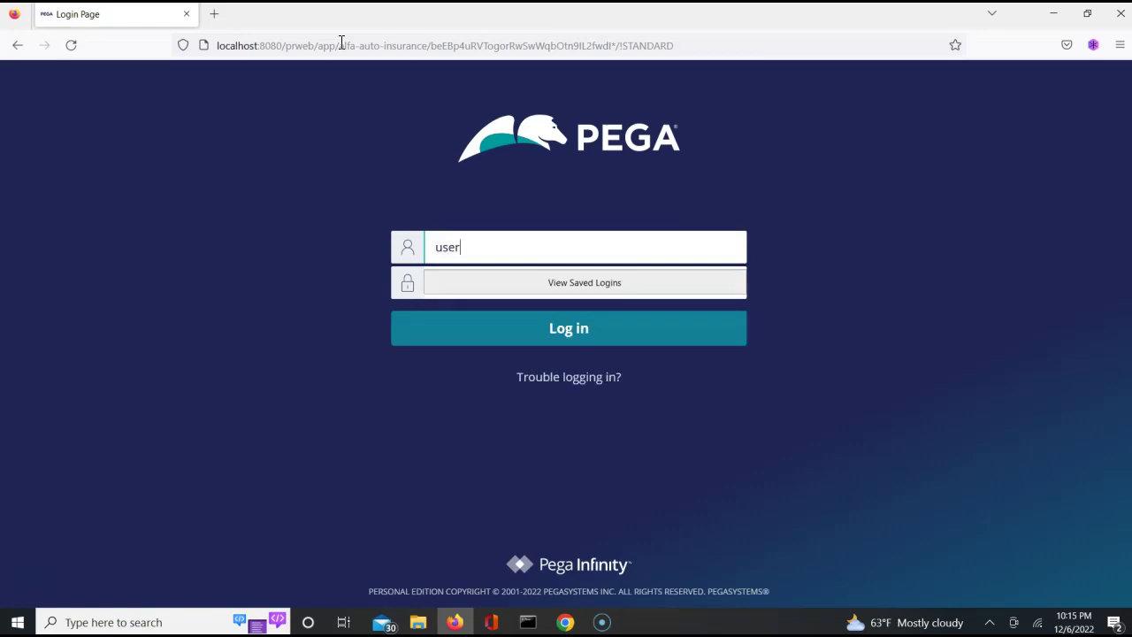
pyautogui.write('@ALFA')
pyautogui.press('Tab')
pyautogui.write('****')
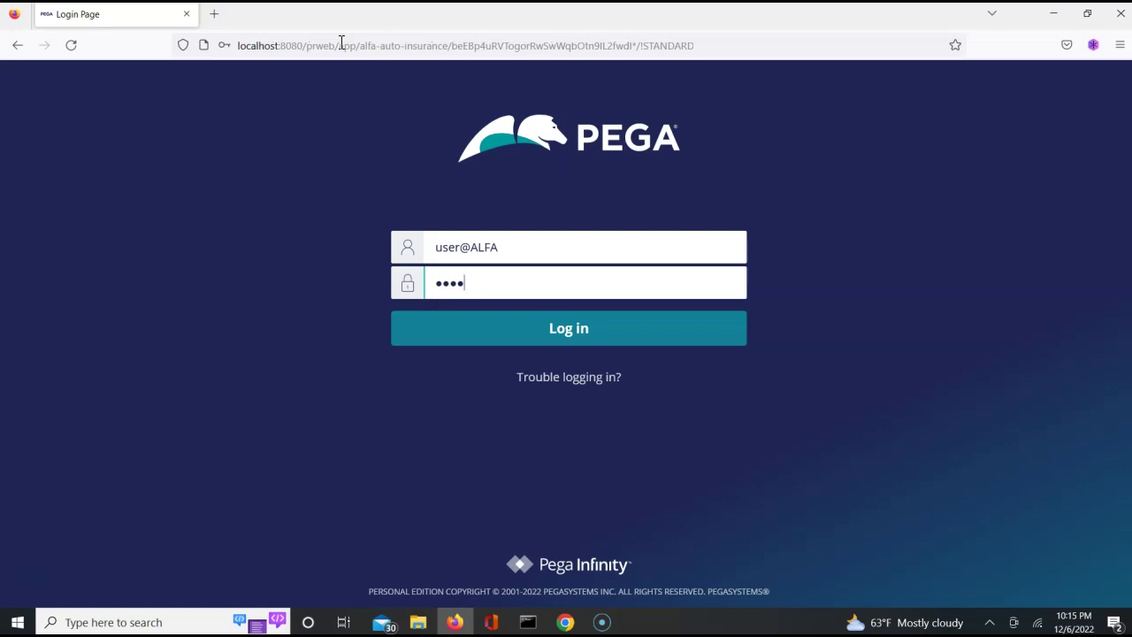
pyautogui.write('*')
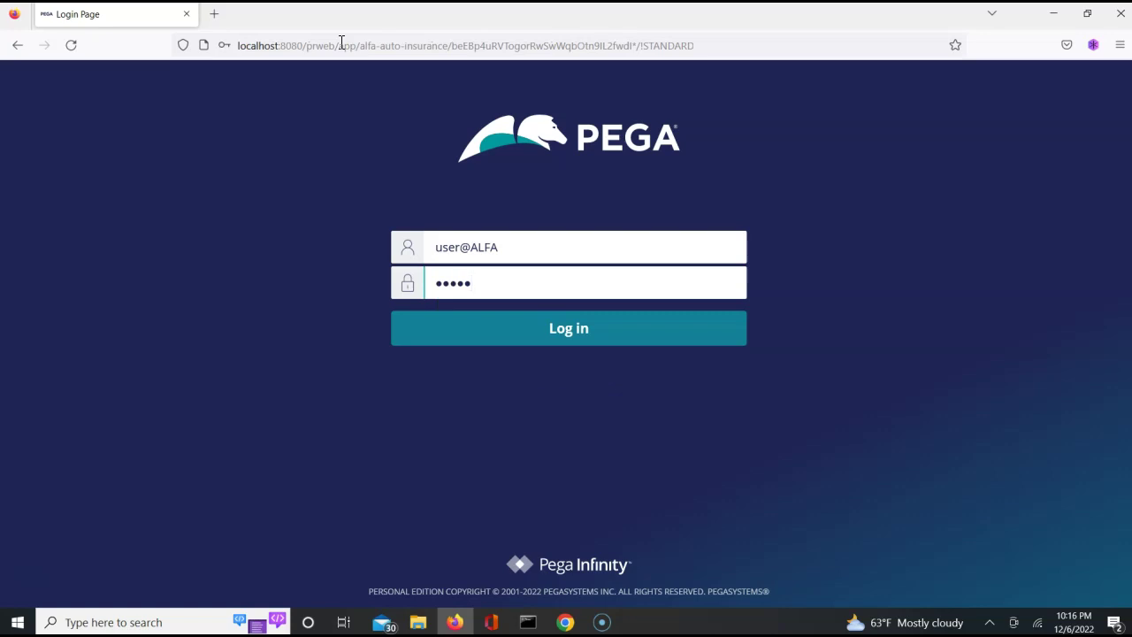
pyautogui.press('Return')
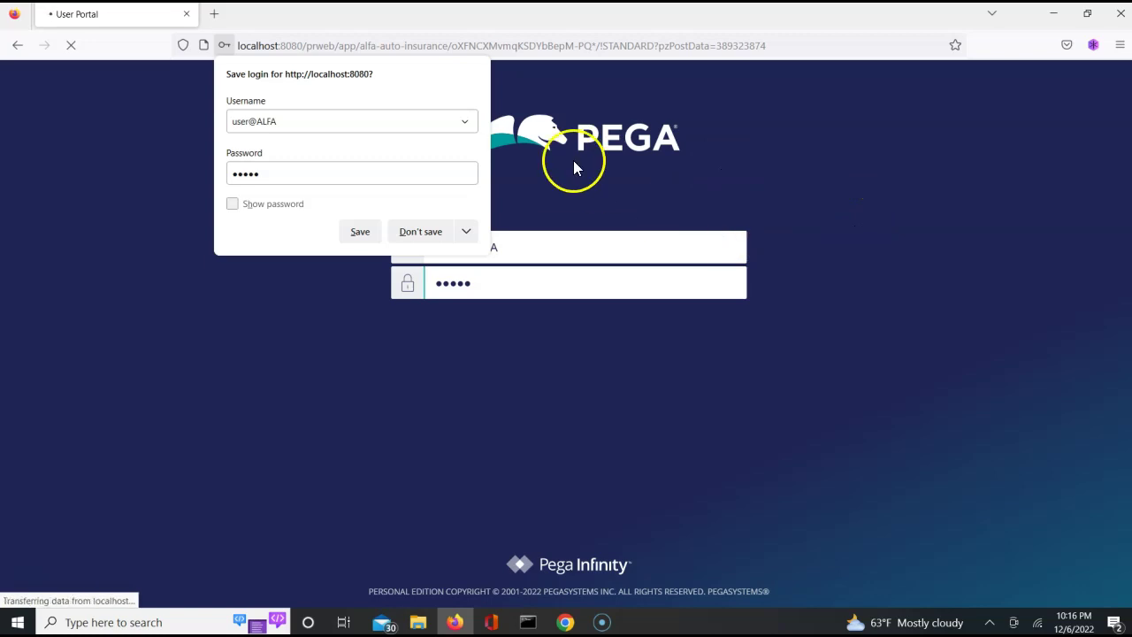
pyautogui.click(358, 231)
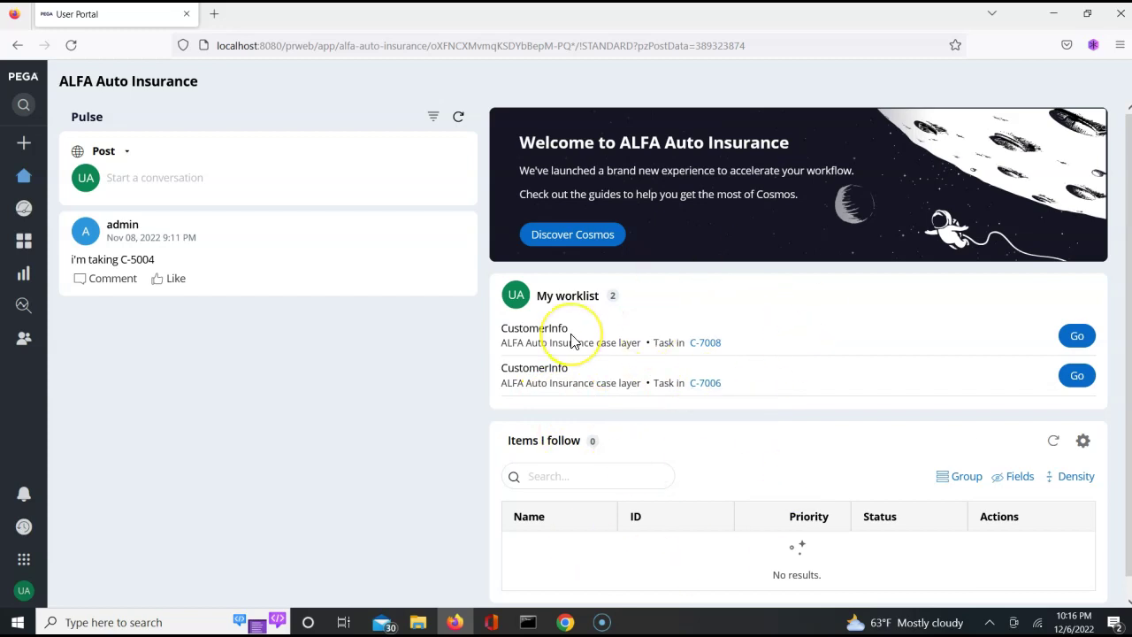
# Run CustomerFlow from its Actions menu and create a new insurance case.
pyautogui.hotkey('alt', 'Tab')
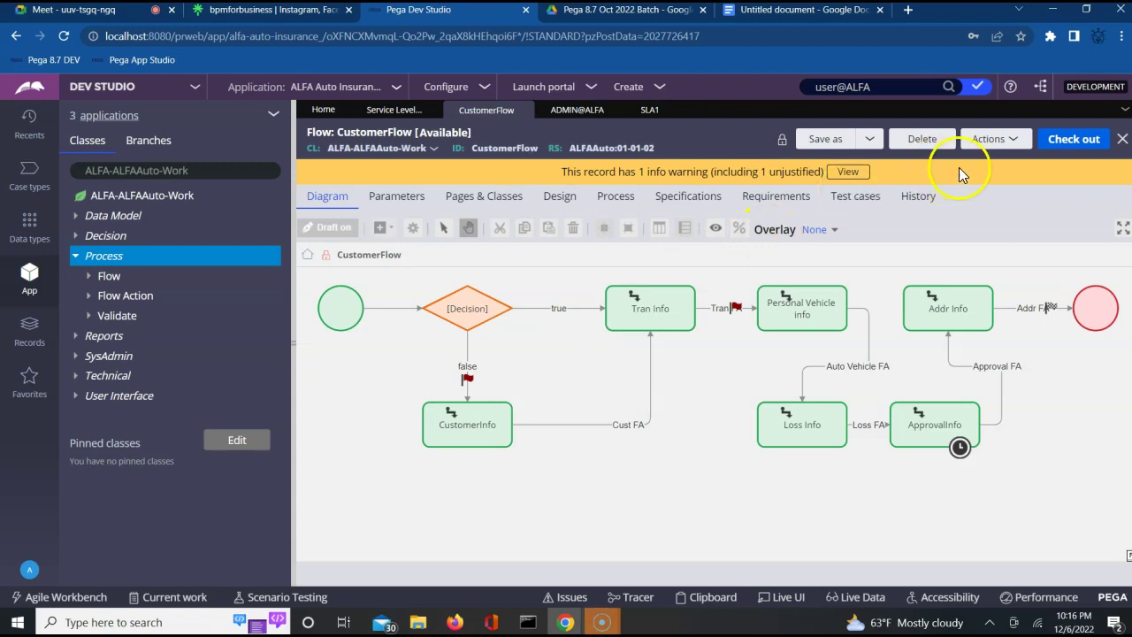
pyautogui.click(990, 144)
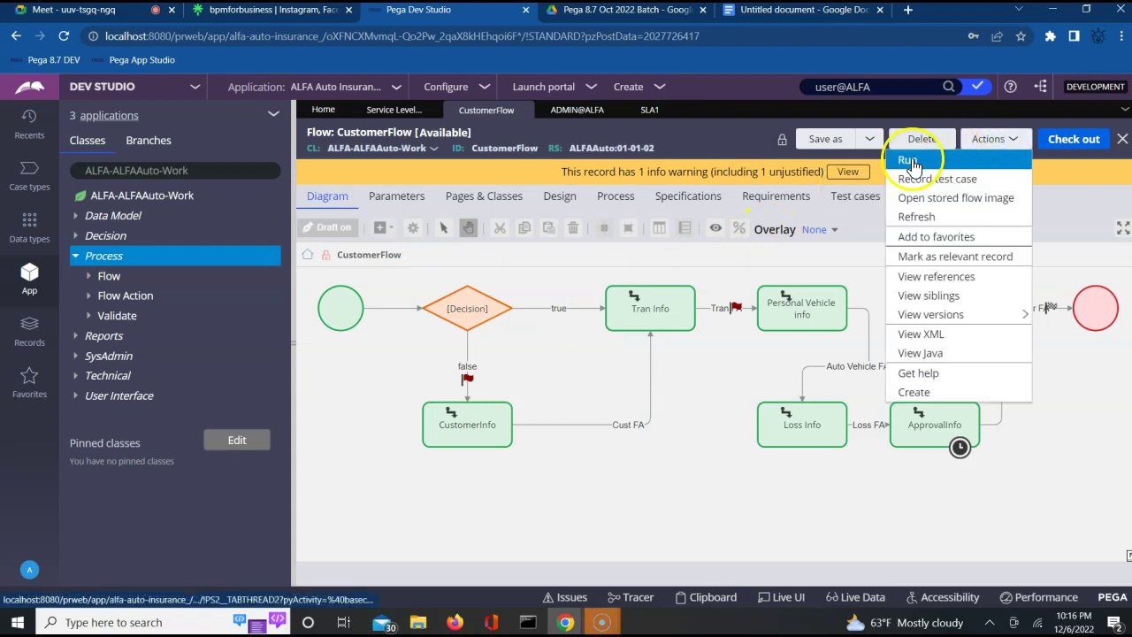
pyautogui.click(912, 158)
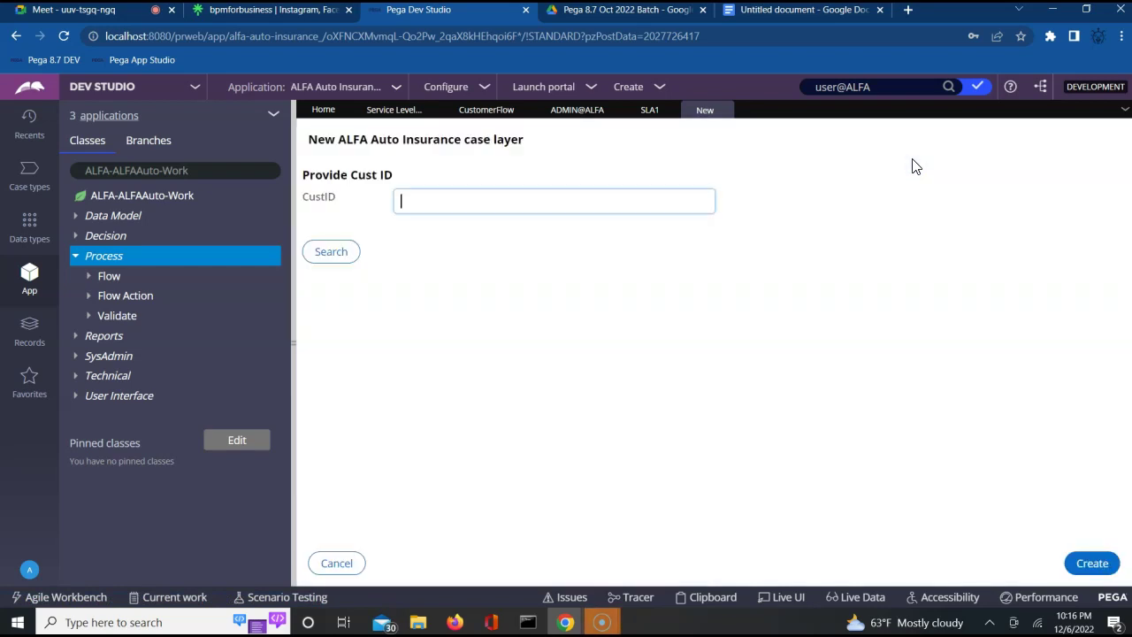
pyautogui.click(1085, 563)
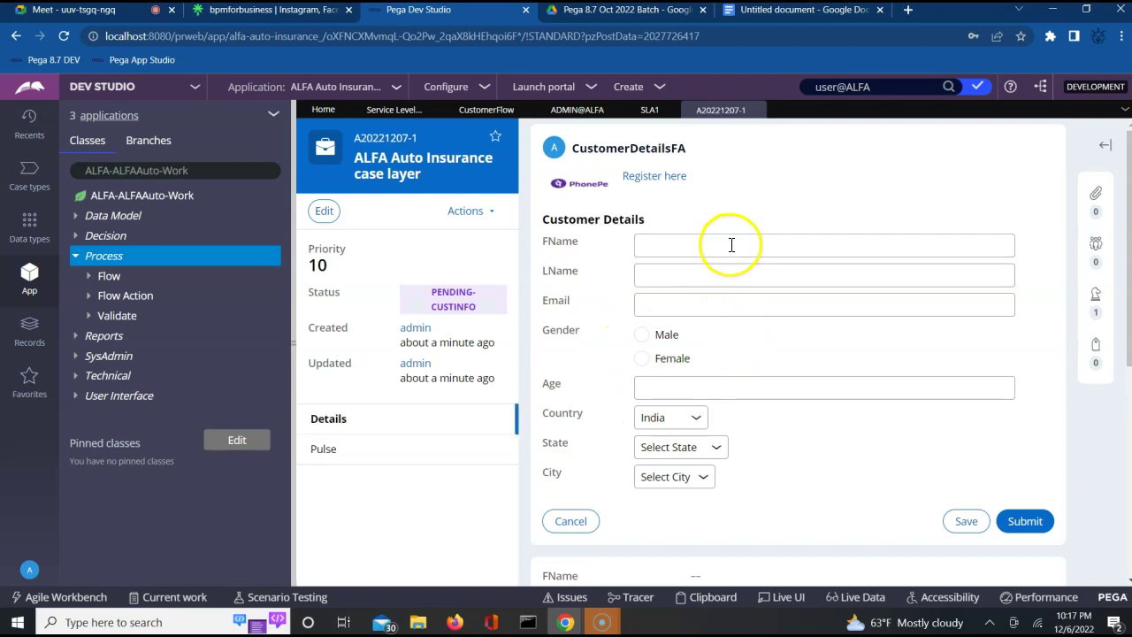
# Submit the customer details, transaction and vehicle info forms to reach Loss Info.
pyautogui.click(728, 247)
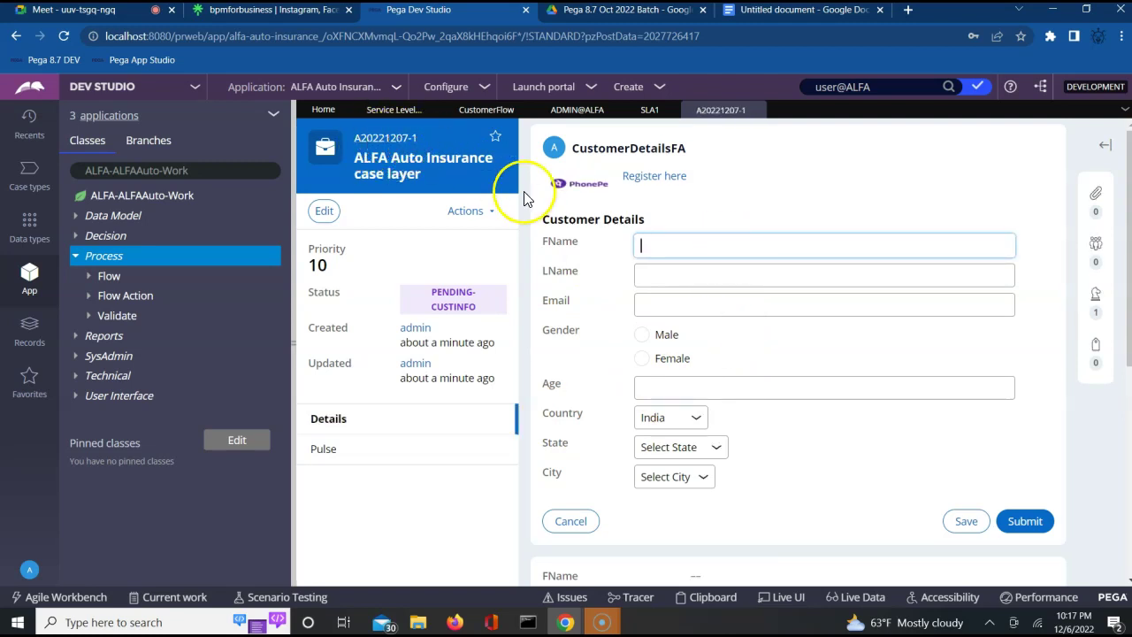
pyautogui.click(1017, 522)
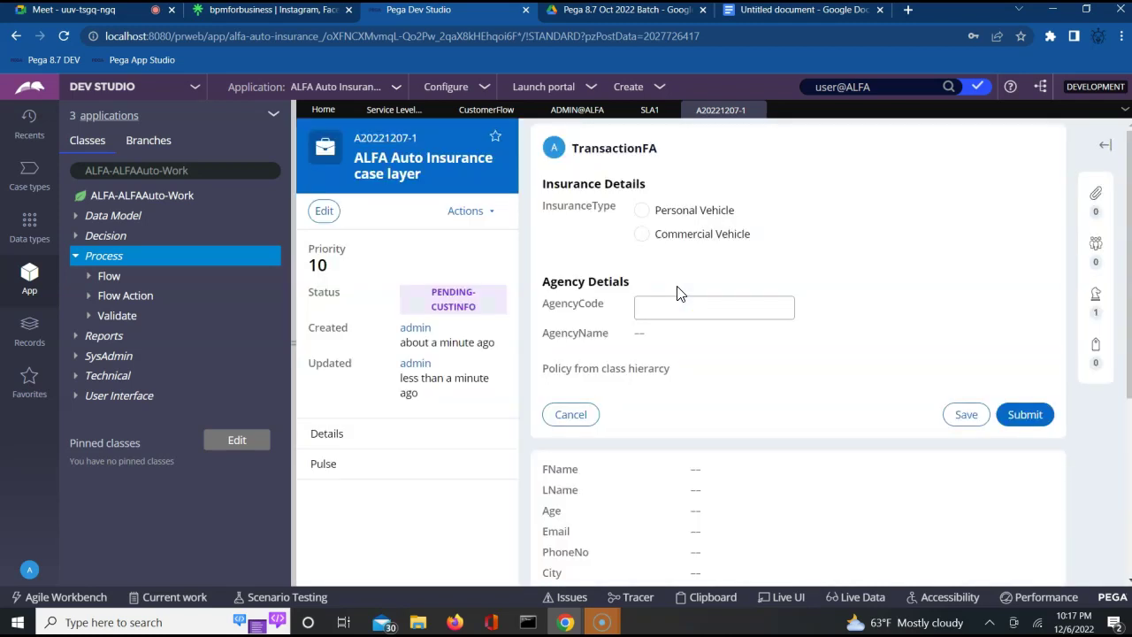
pyautogui.click(1025, 416)
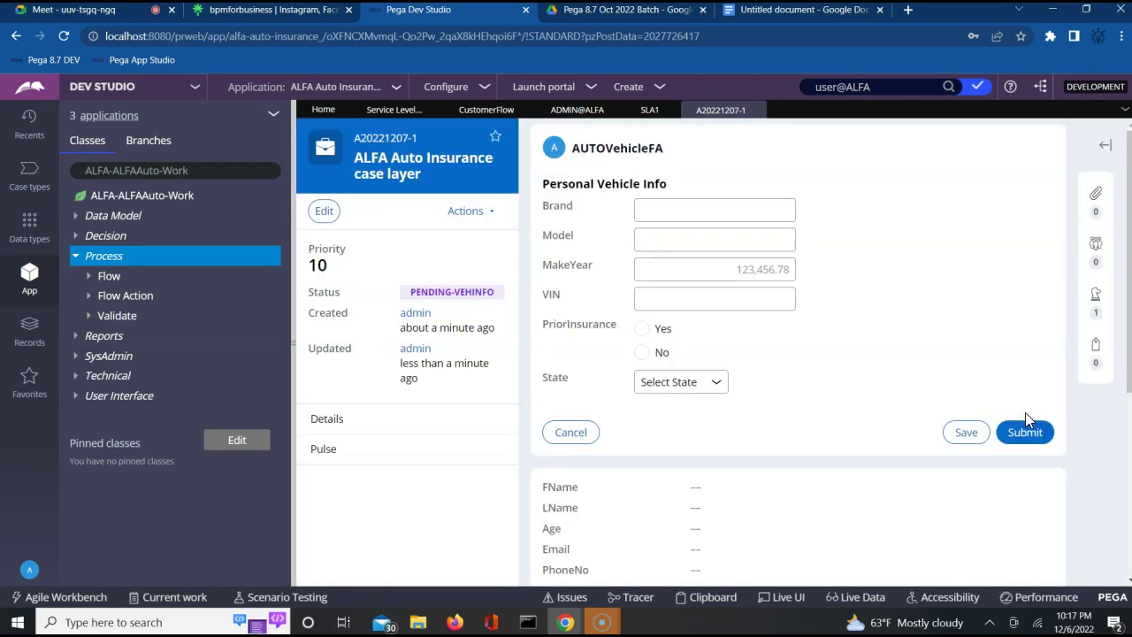
pyautogui.click(1024, 431)
pyautogui.click(1031, 435)
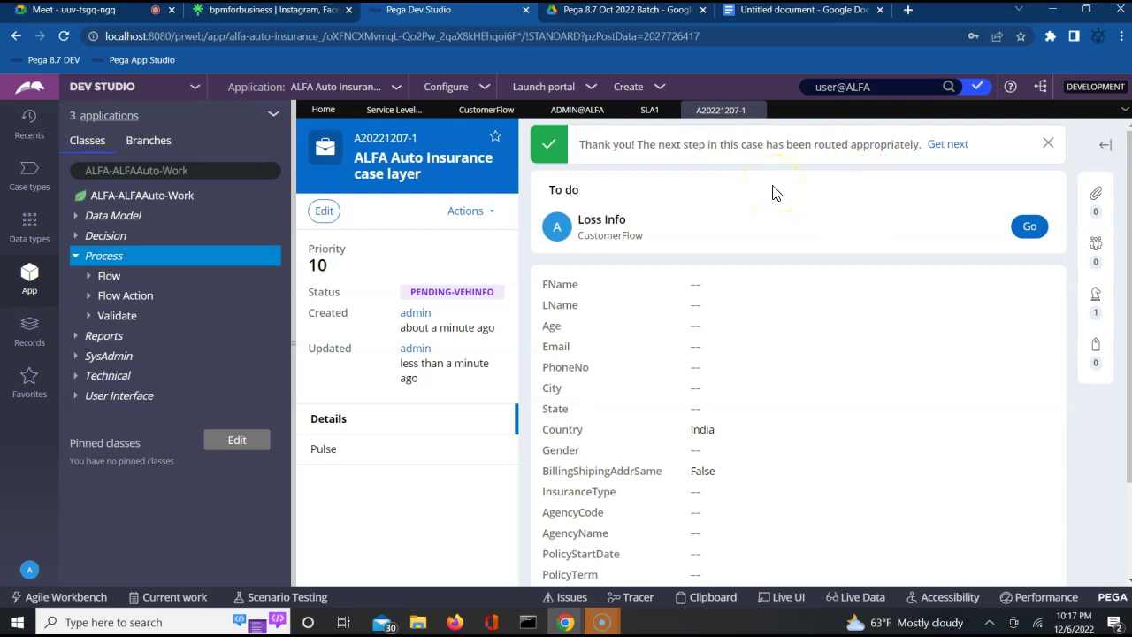
# Submit the Loss Info form so case A20221207-1 reaches ApprovalInfo, due in 2 minutes.
pyautogui.click(1042, 225)
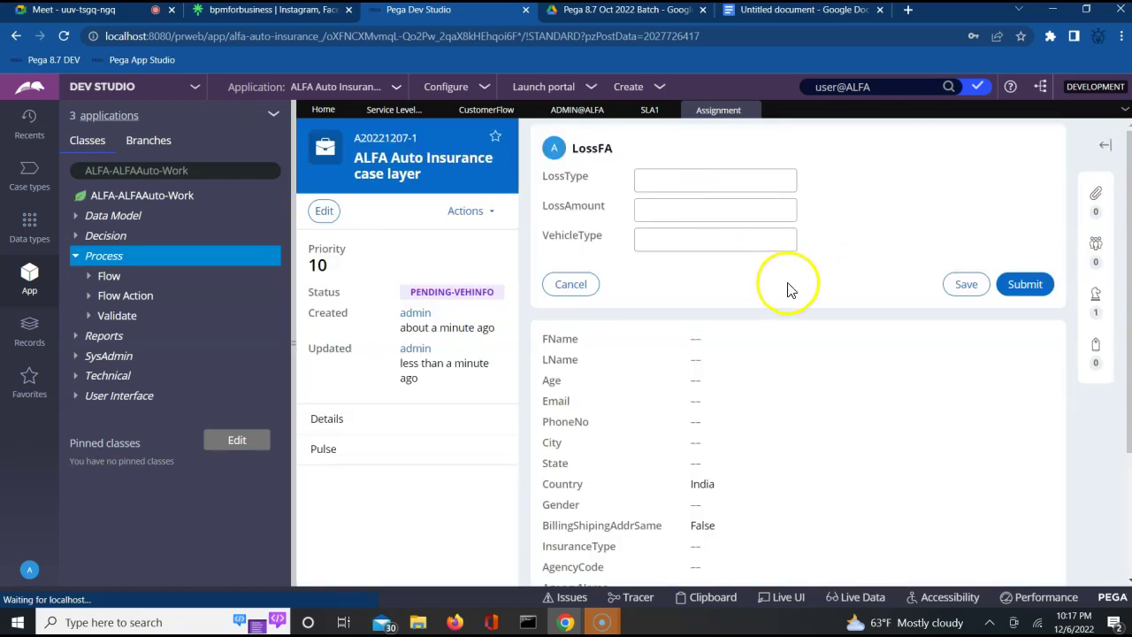
pyautogui.click(1026, 285)
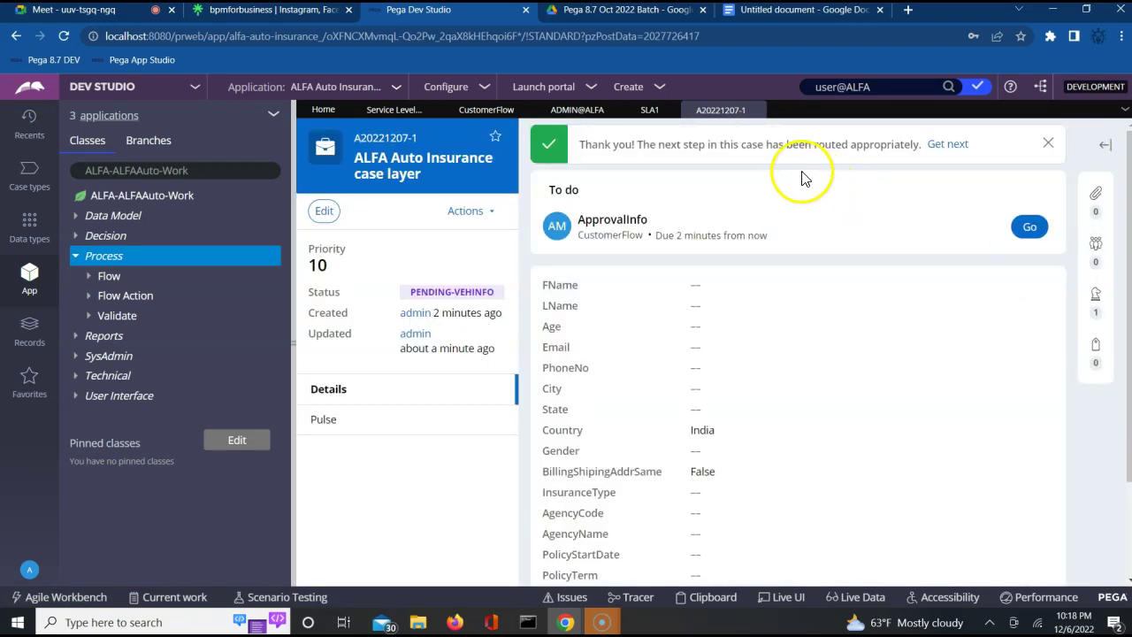
pyautogui.tripleClick(685, 237)
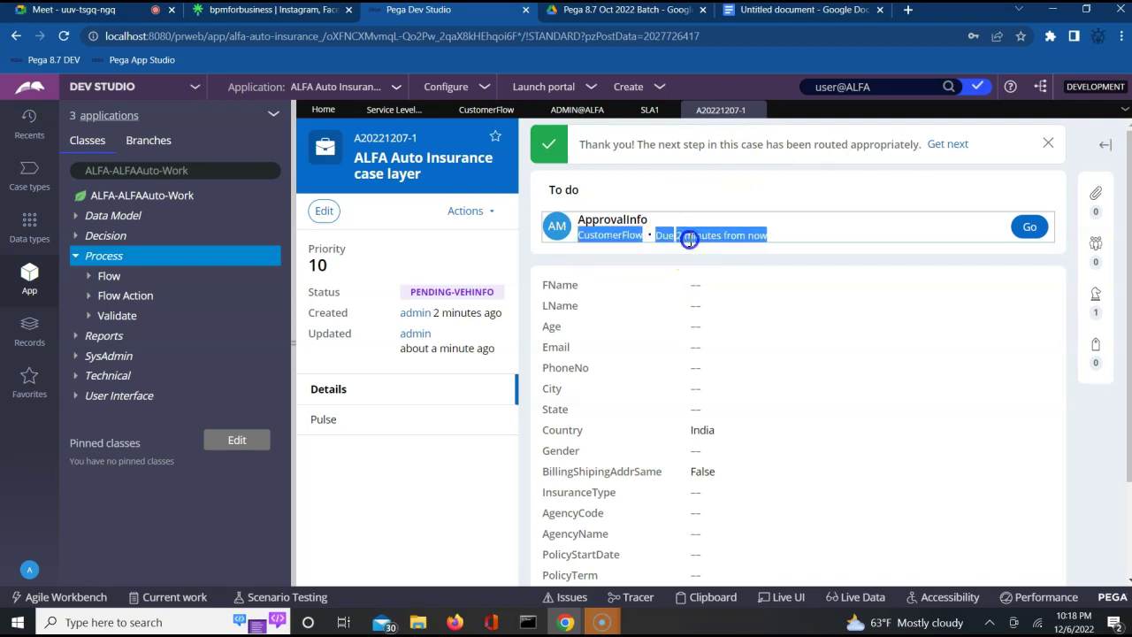
pyautogui.click(474, 212)
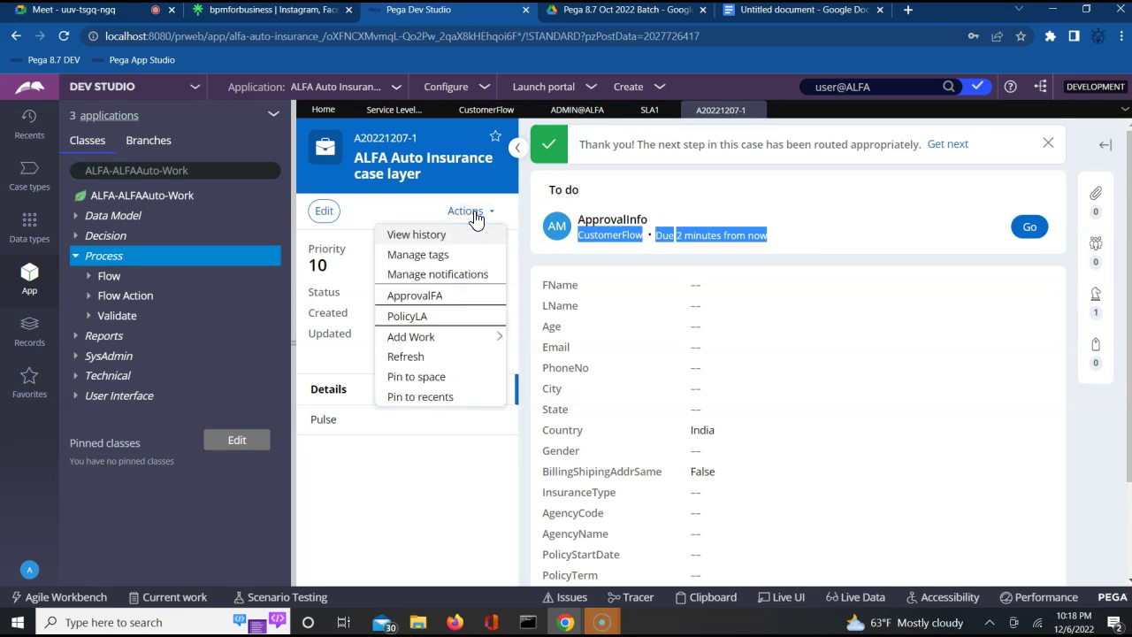
pyautogui.click(432, 237)
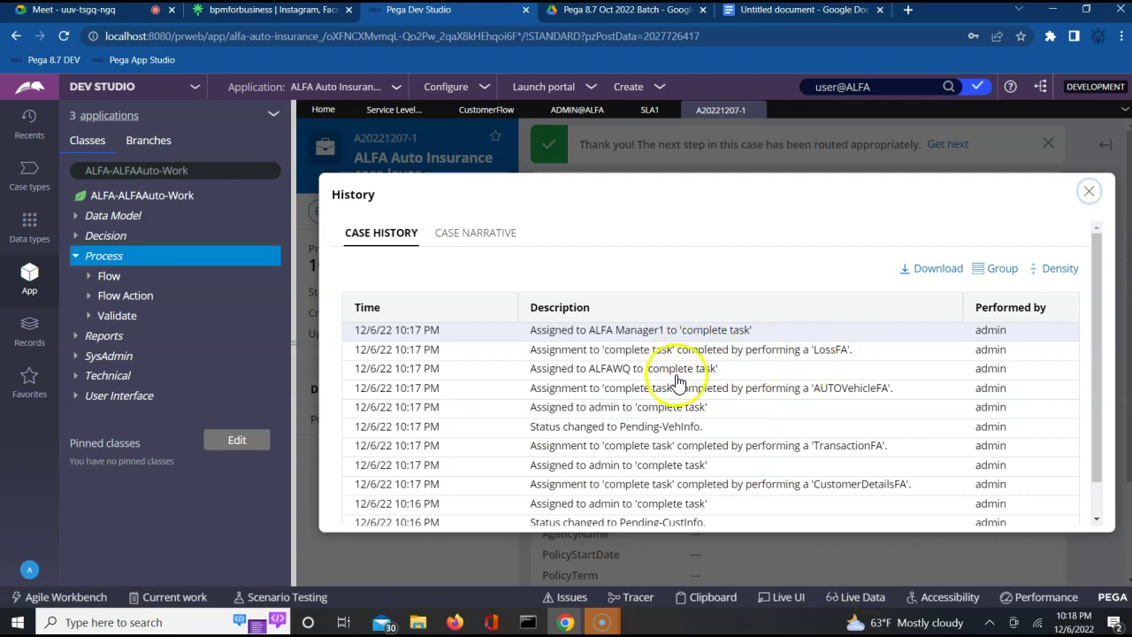
pyautogui.click(1089, 192)
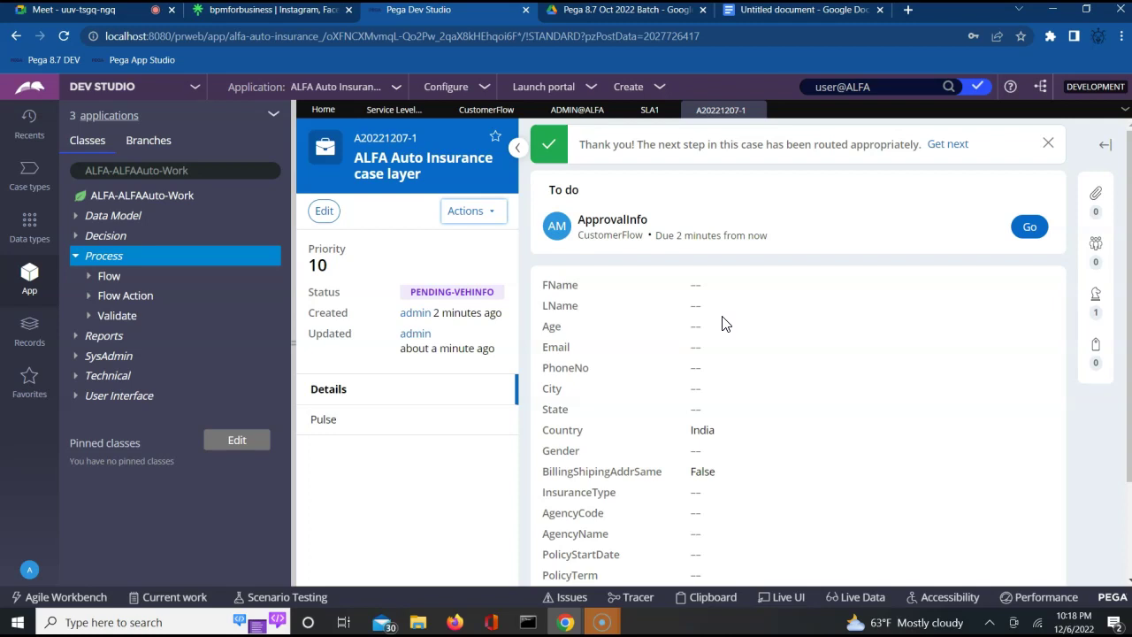
# Bring the Firefox User Portal forward and reload it to refresh the worklist.
pyautogui.moveTo(570, 623)
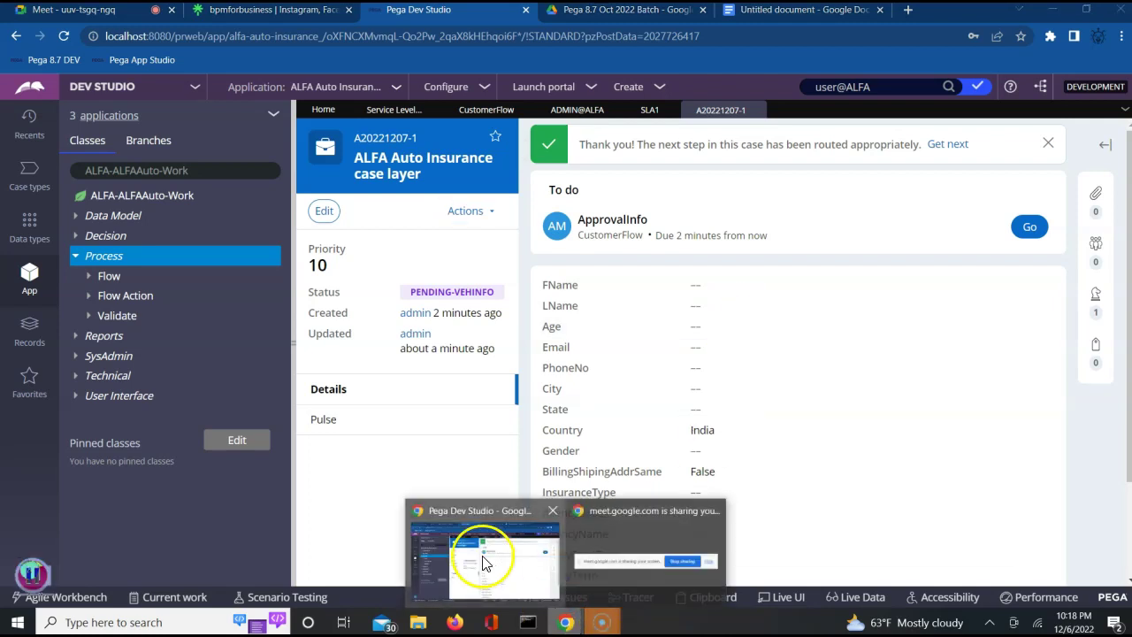
pyautogui.click(451, 623)
pyautogui.click(366, 422)
pyautogui.click(164, 245)
pyautogui.click(71, 44)
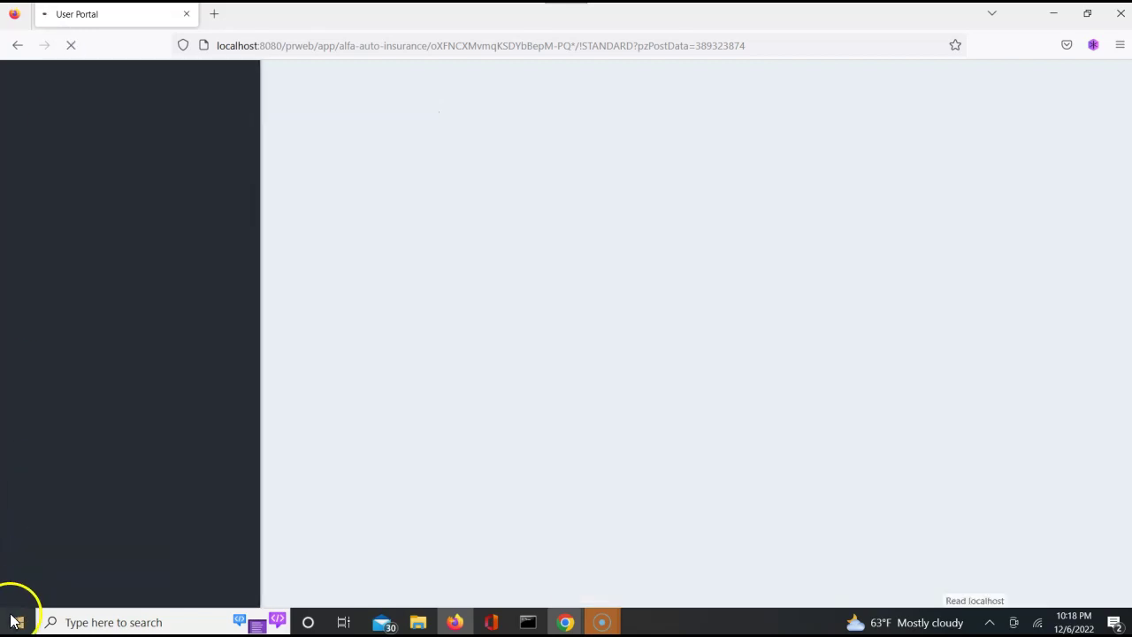
# Launch Microsoft Edge and keep the current browser settings, dismissing the recommended-settings prompt.
pyautogui.click(13, 622)
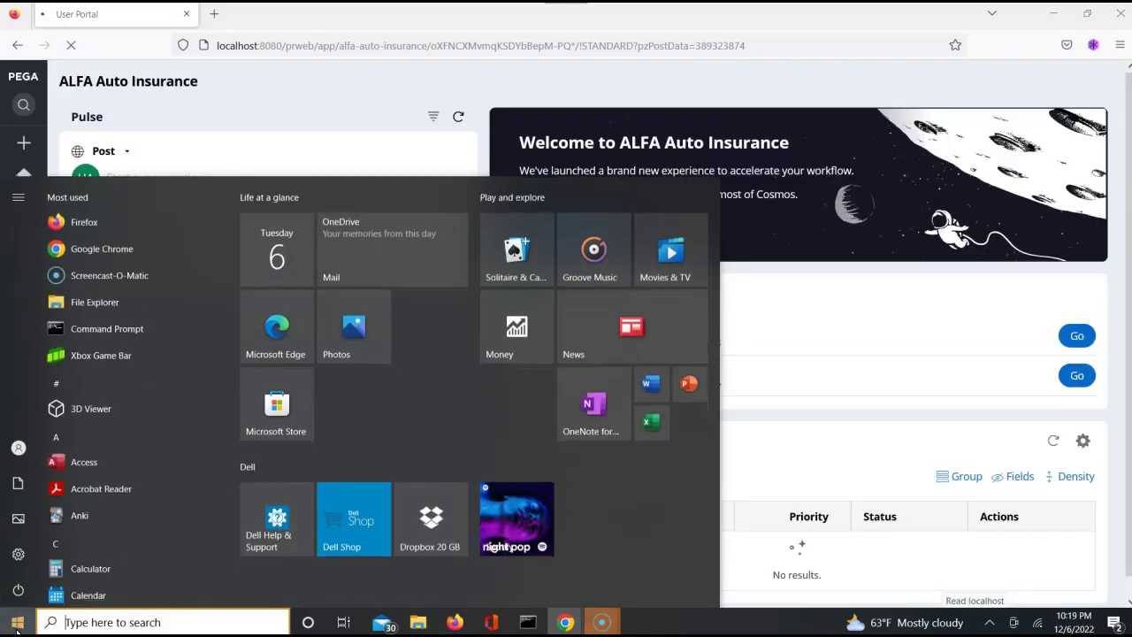
pyautogui.click(274, 326)
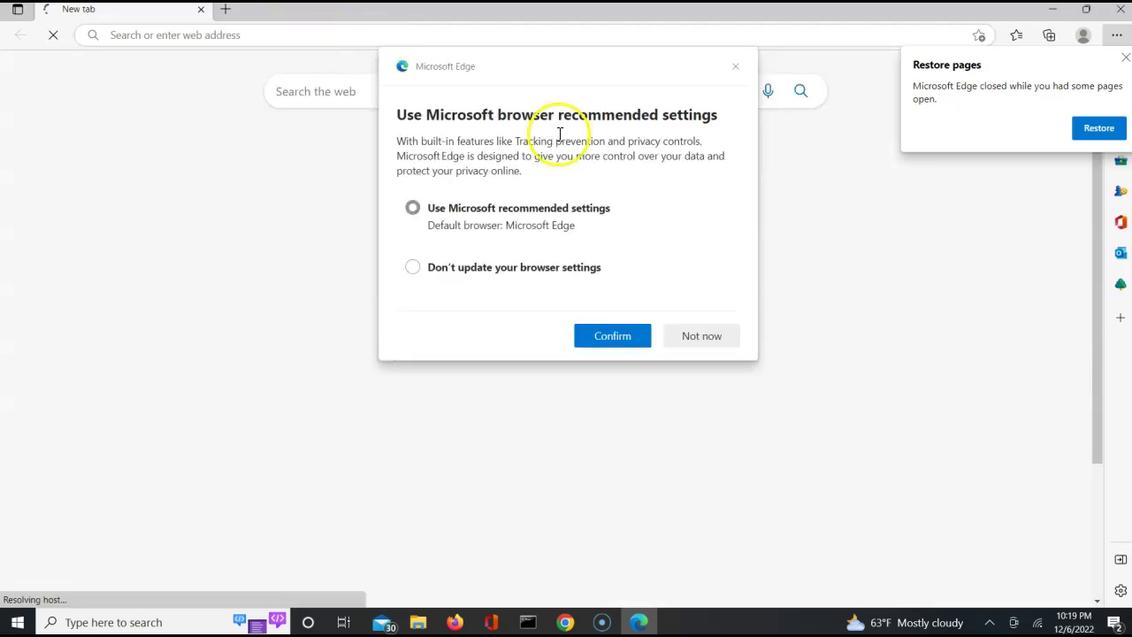
pyautogui.click(549, 274)
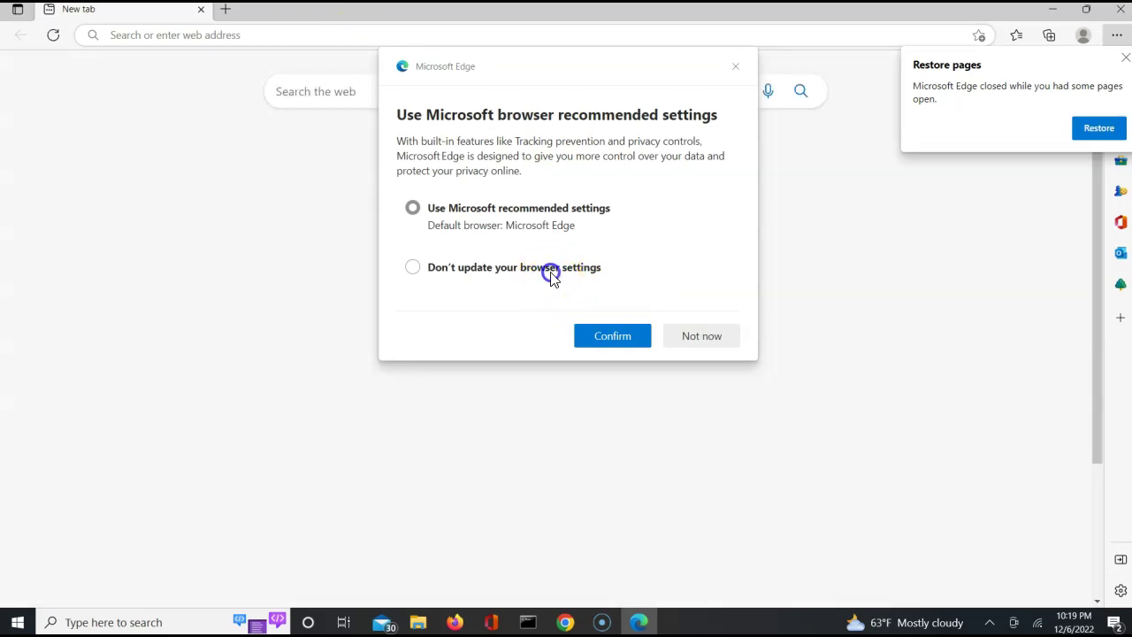
pyautogui.click(614, 336)
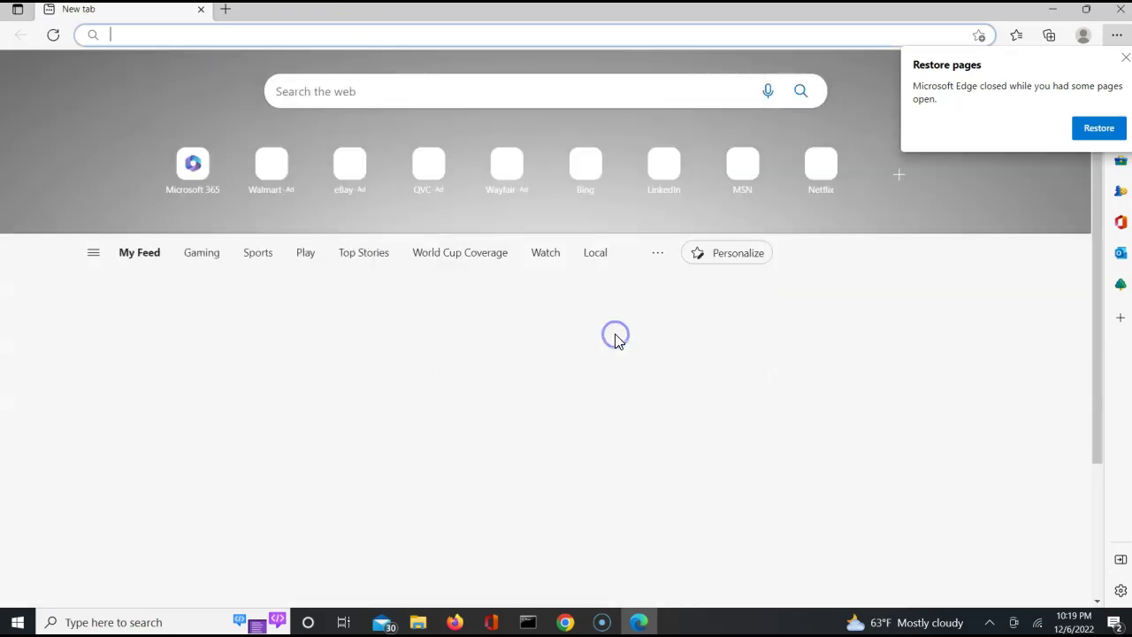
# Load localhost:8080/prweb in Edge and log in with the operator's password.
pyautogui.click(355, 36)
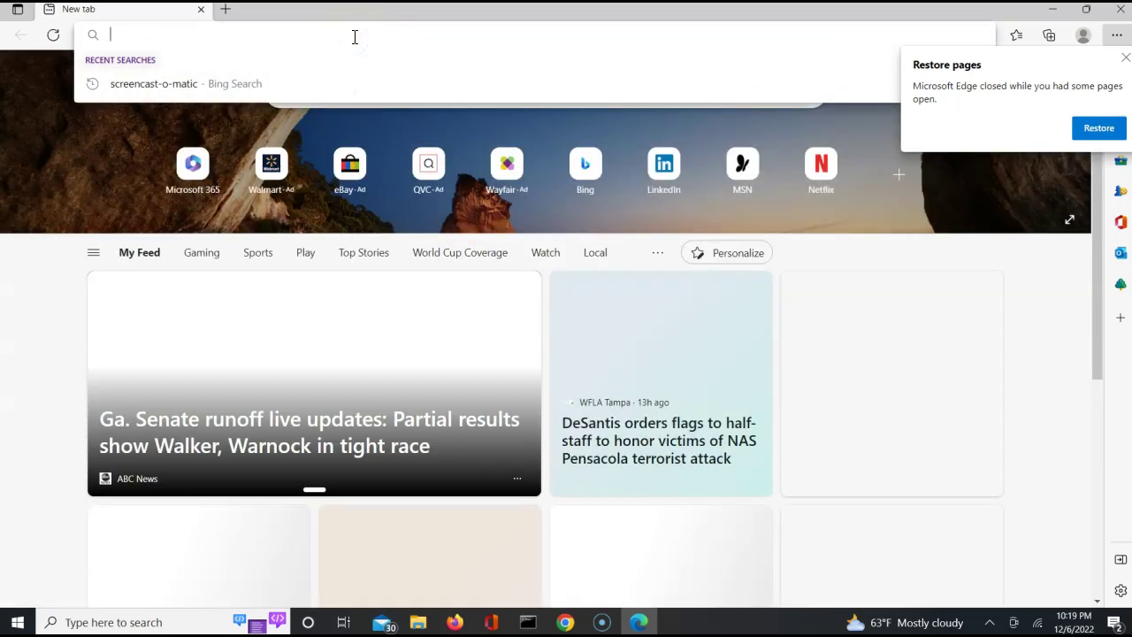
pyautogui.write('locka')
pyautogui.press('BackSpace')
pyautogui.press('BackSpace')
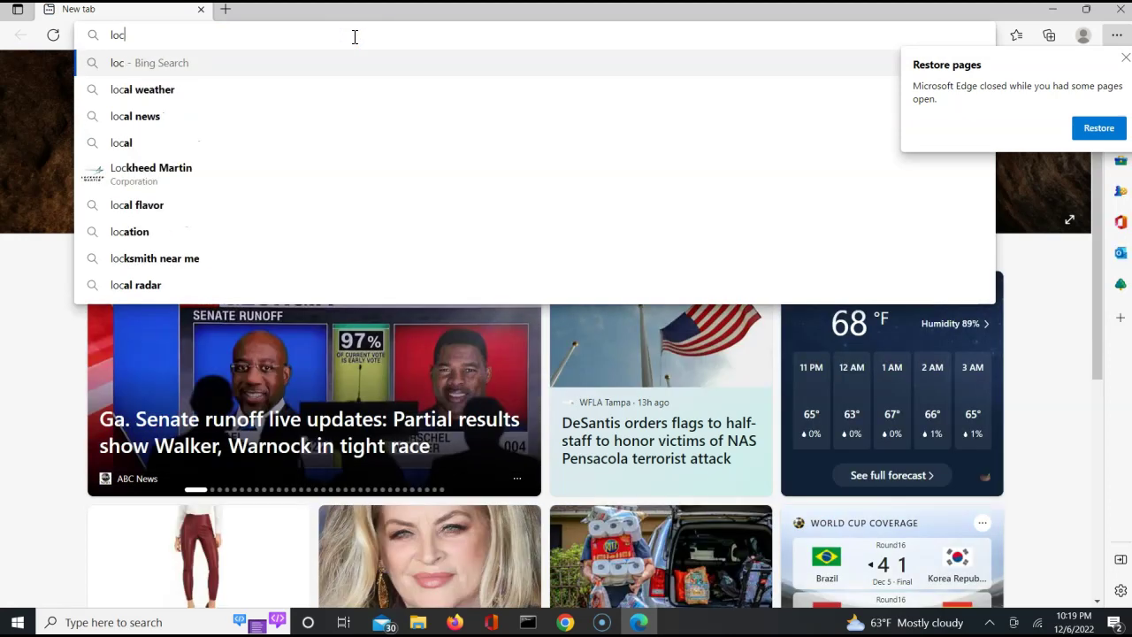
pyautogui.write('alhost:80')
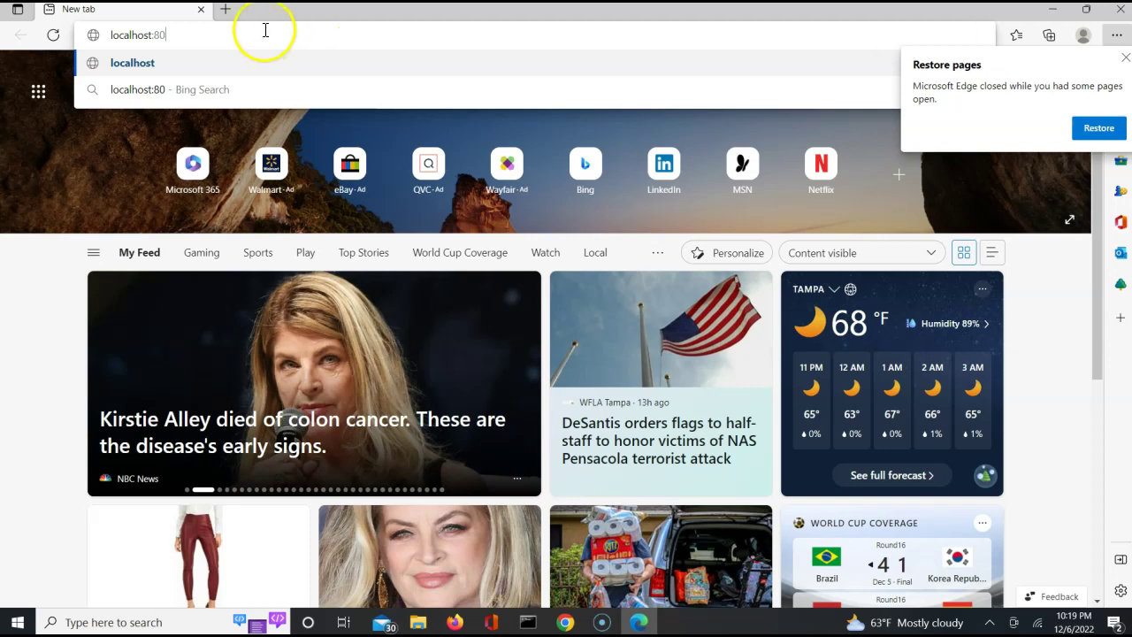
pyautogui.write('80//')
pyautogui.press('BackSpace')
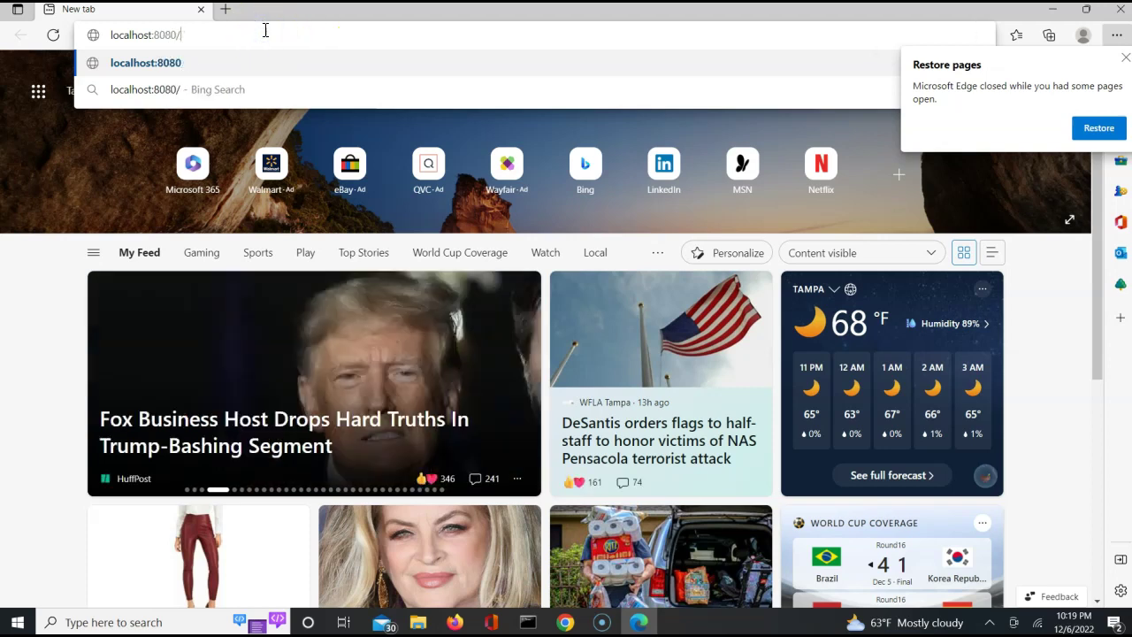
pyautogui.write('prweb')
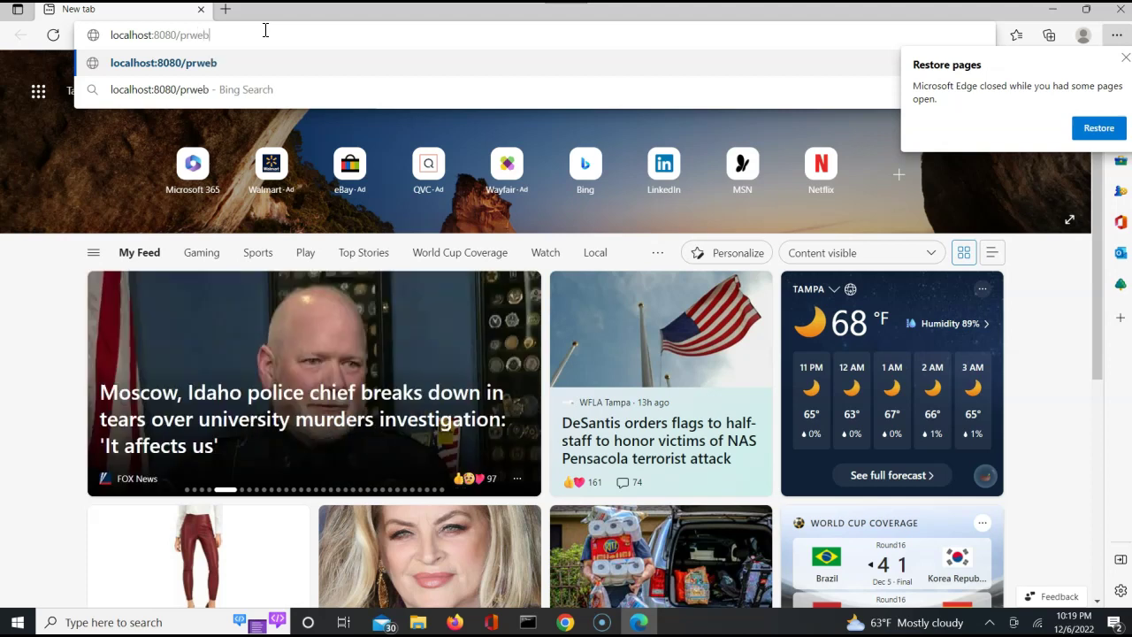
pyautogui.press('Return')
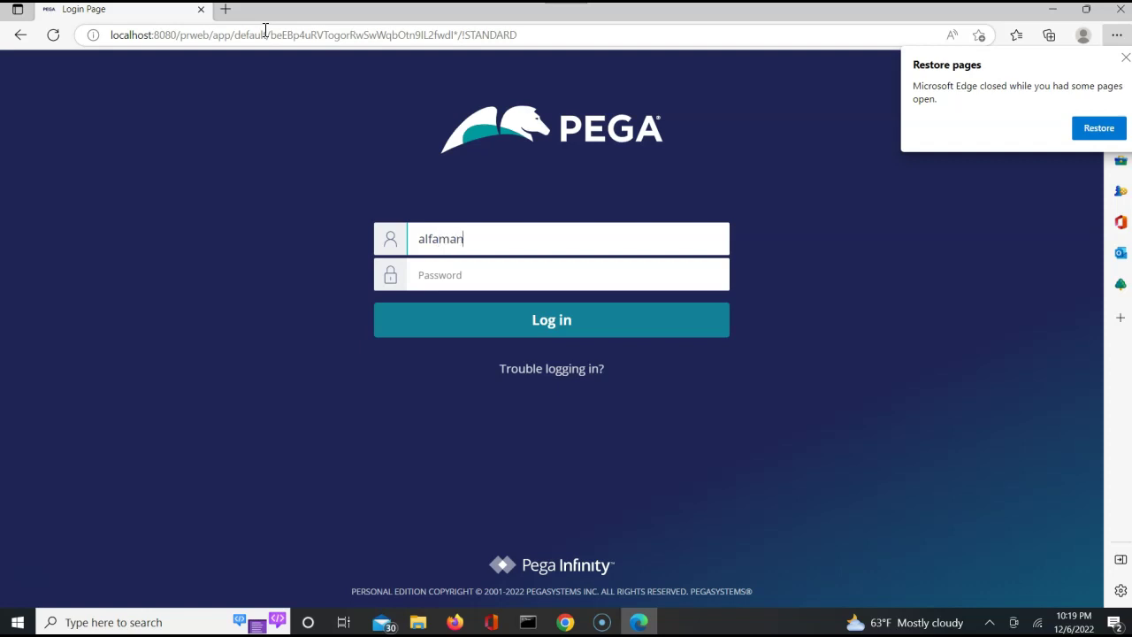
pyautogui.write('rules')
pyautogui.press('Return')
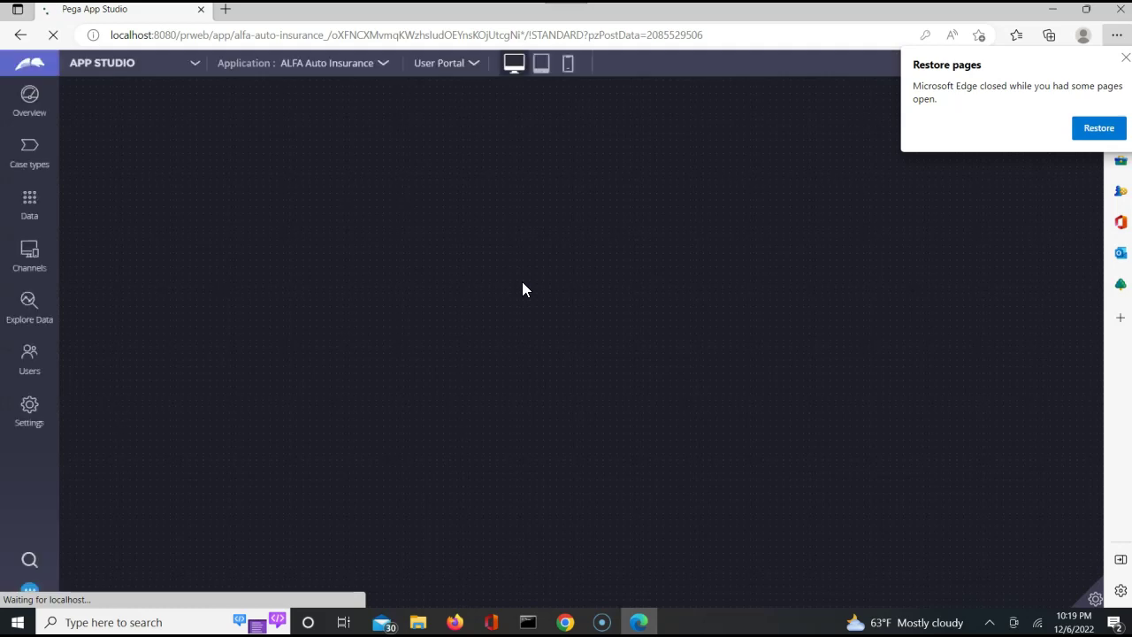
# Close the 'Welcome to your new application' message and open the User Portal channel card.
pyautogui.click(442, 66)
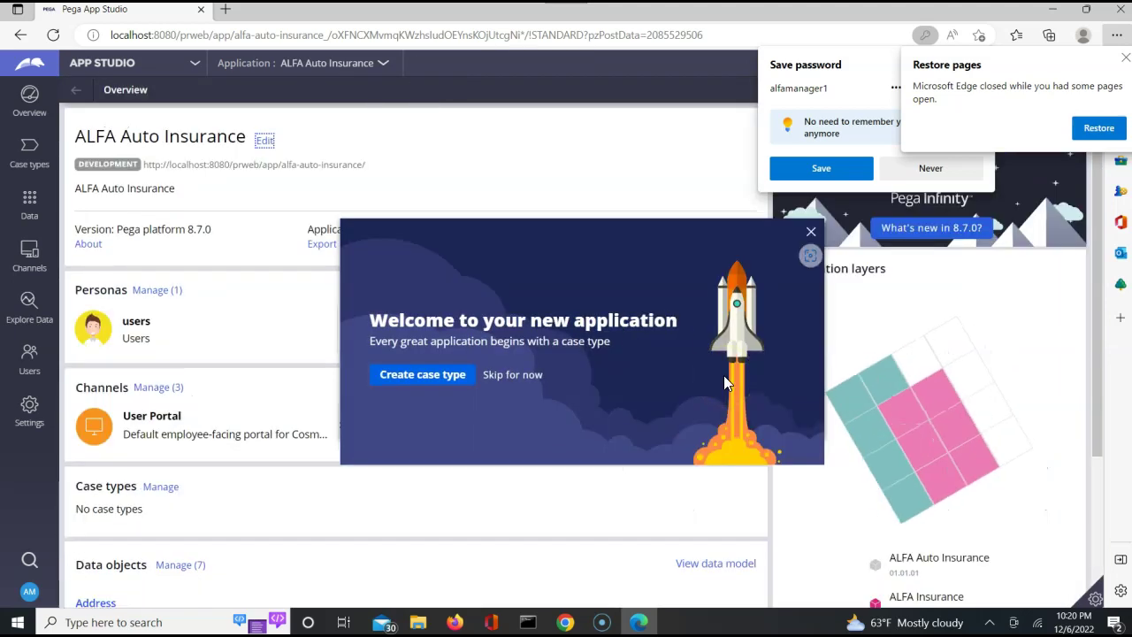
pyautogui.click(811, 232)
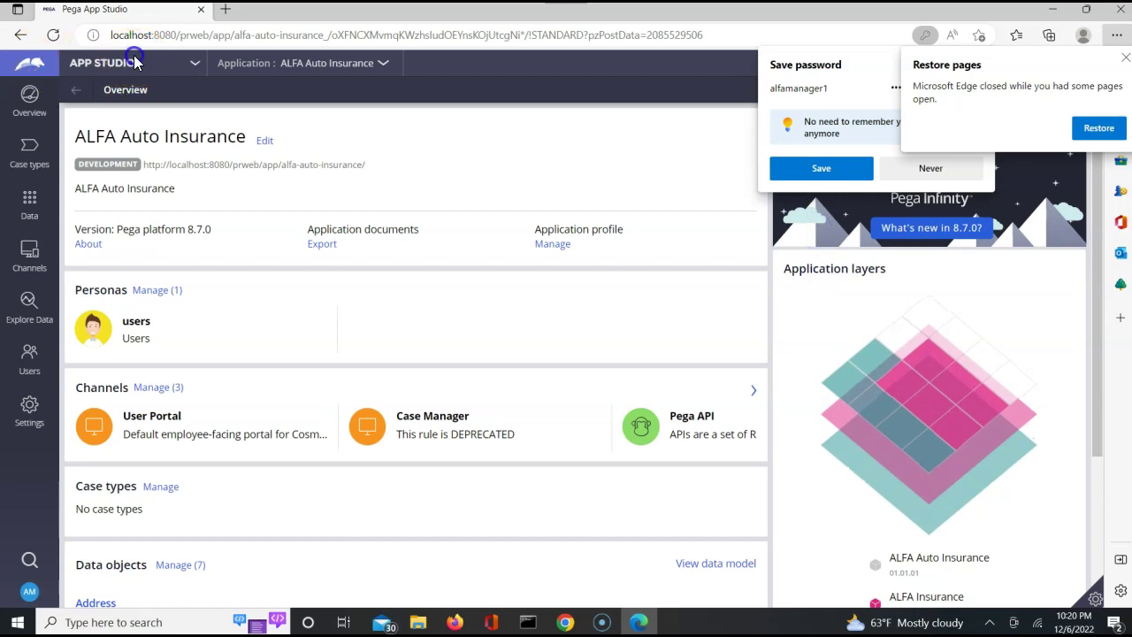
pyautogui.click(131, 423)
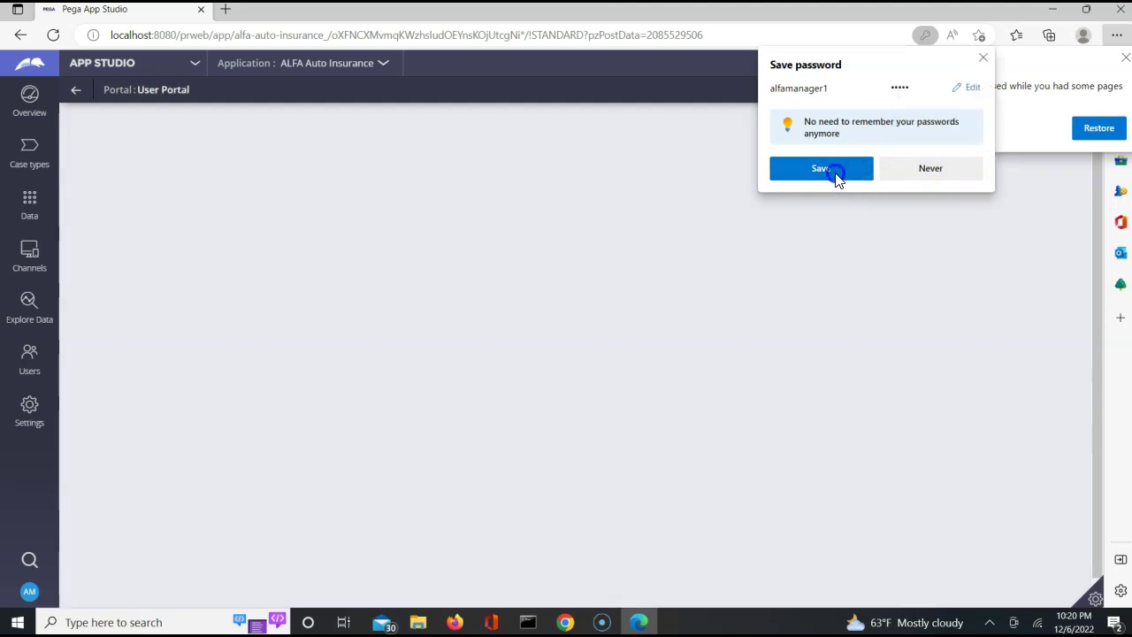
# Let Edge save the login password and switch from App Studio to Dev Studio.
pyautogui.click(832, 171)
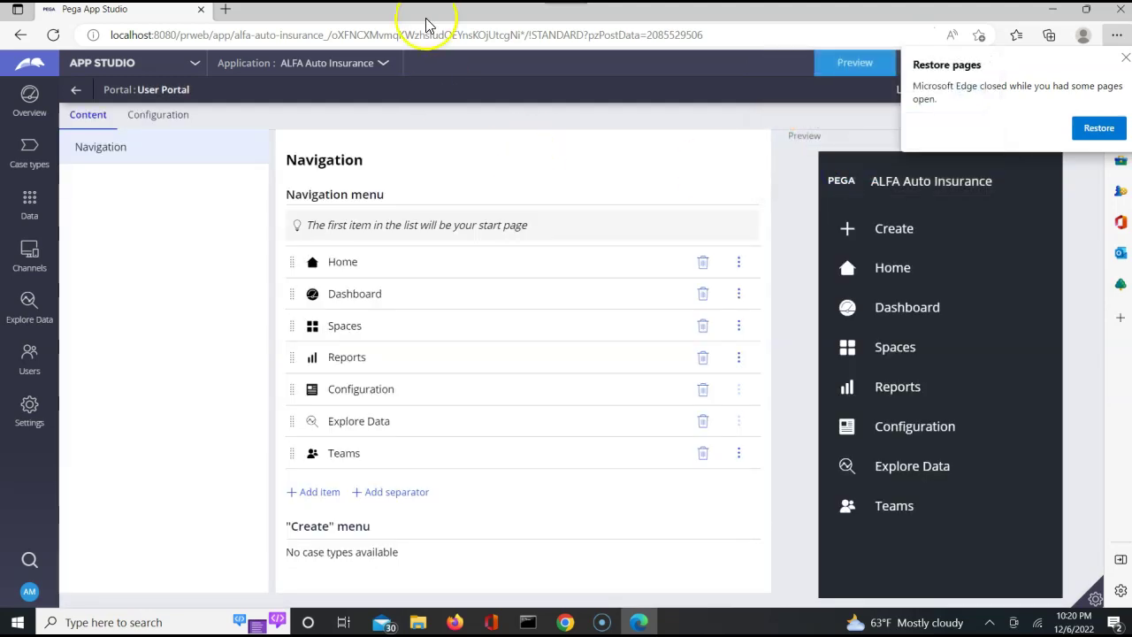
pyautogui.click(162, 66)
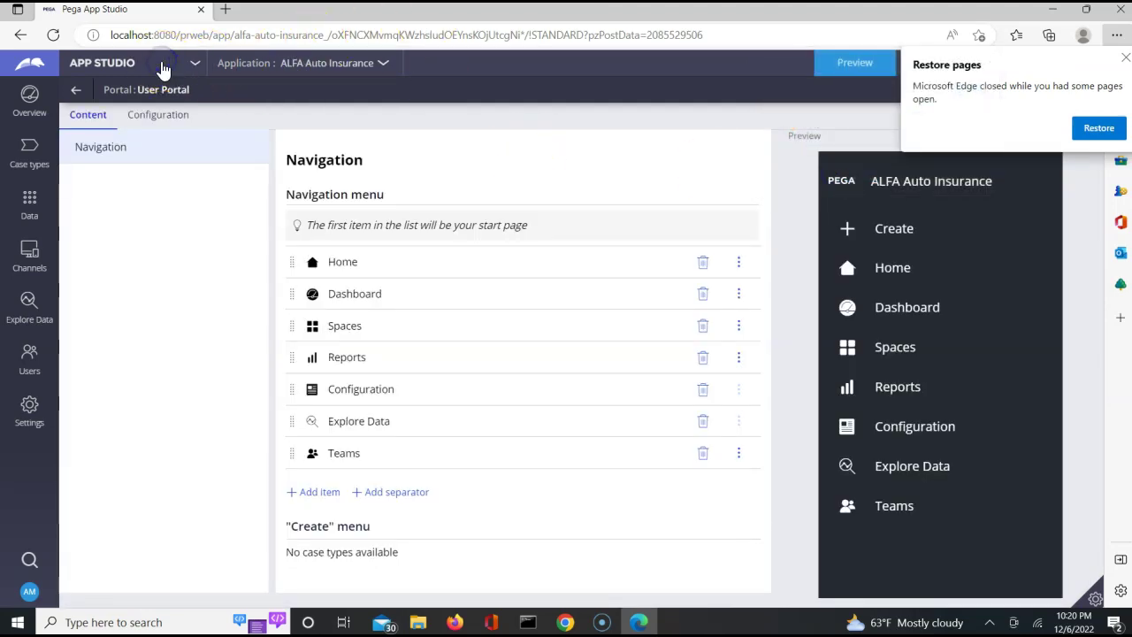
pyautogui.click(122, 116)
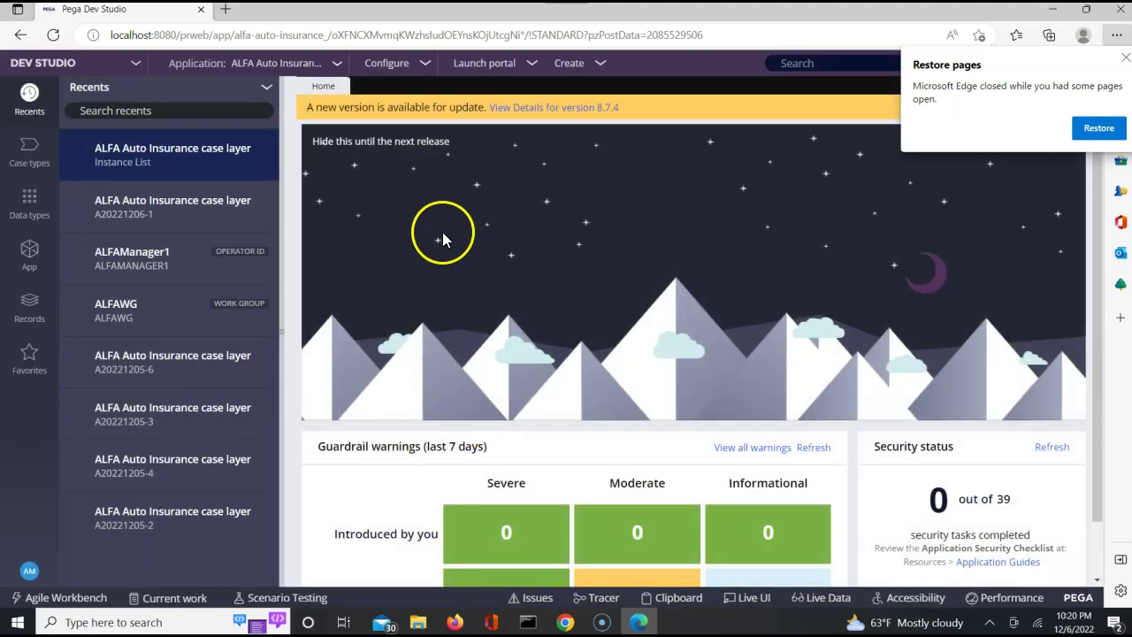
# Launch the User Portal from Dev Studio, then return to the Firefox User Portal worklist.
pyautogui.click(486, 64)
pyautogui.click(488, 86)
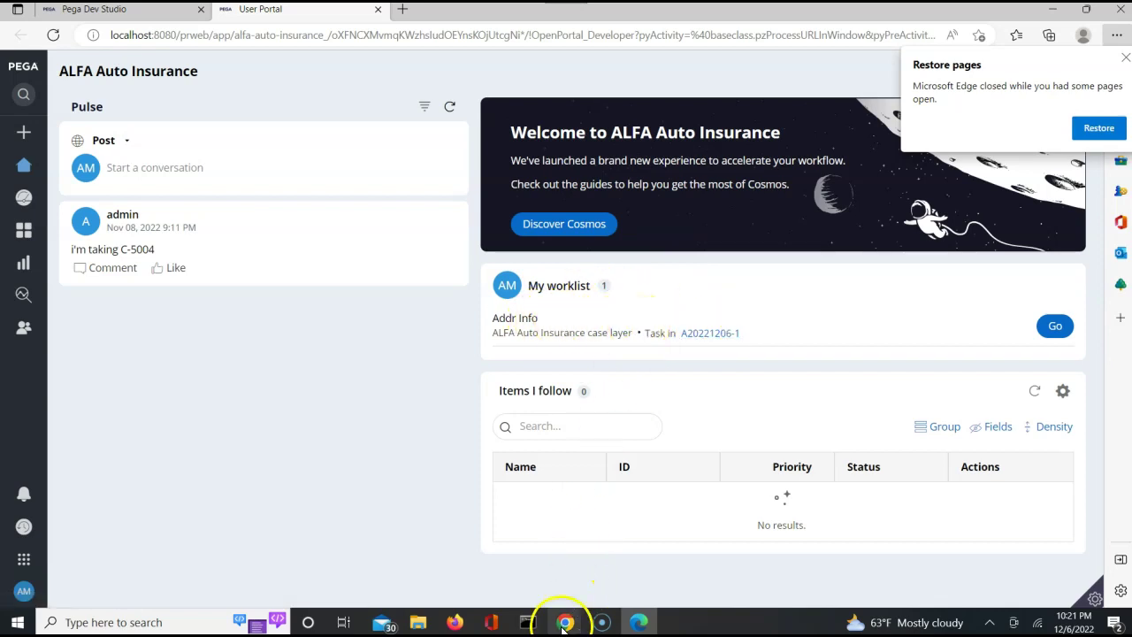
pyautogui.moveTo(565, 624)
pyautogui.click(524, 582)
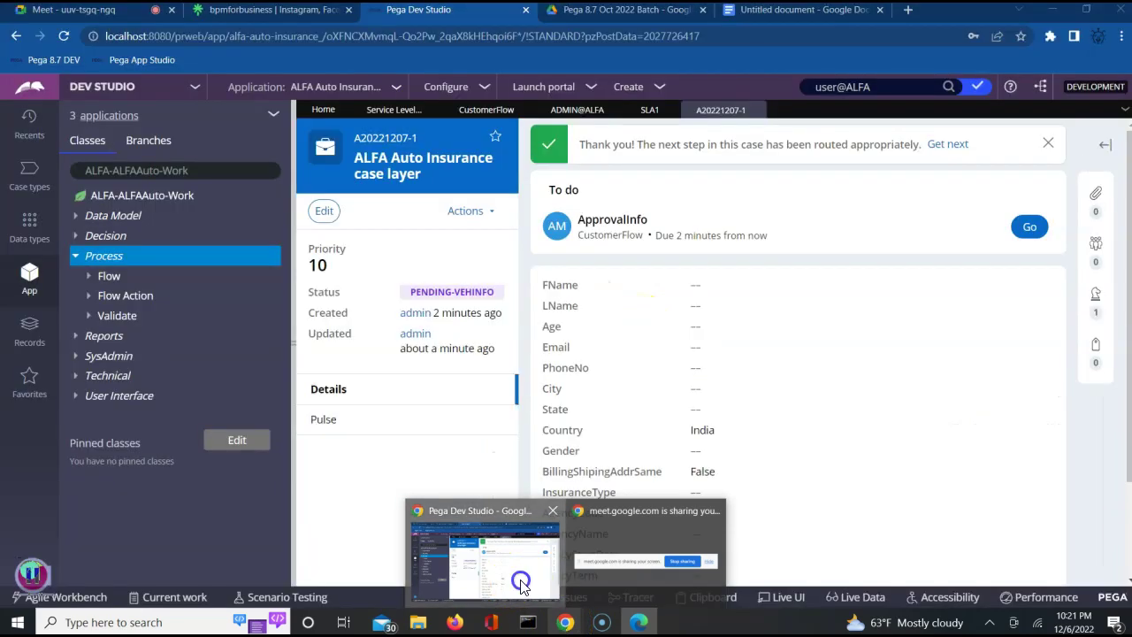
pyautogui.click(453, 622)
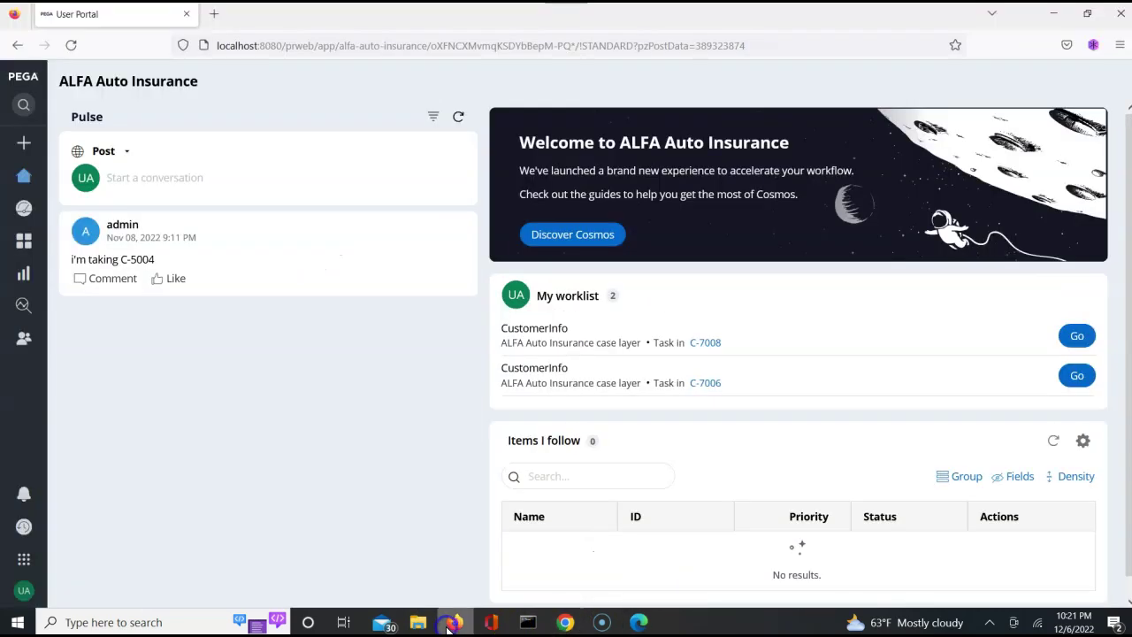
# Reload the worklist and check case A20221207-1 until ApprovalInfo shows High priority, then go back to Dev Studio.
pyautogui.click(72, 44)
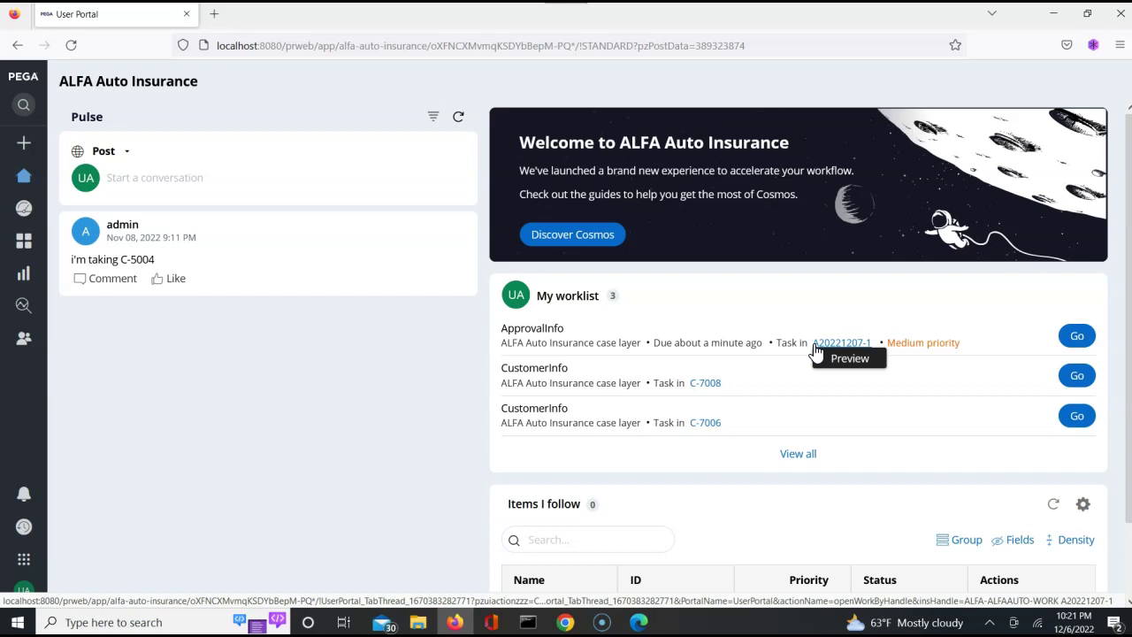
pyautogui.click(831, 345)
pyautogui.click(845, 350)
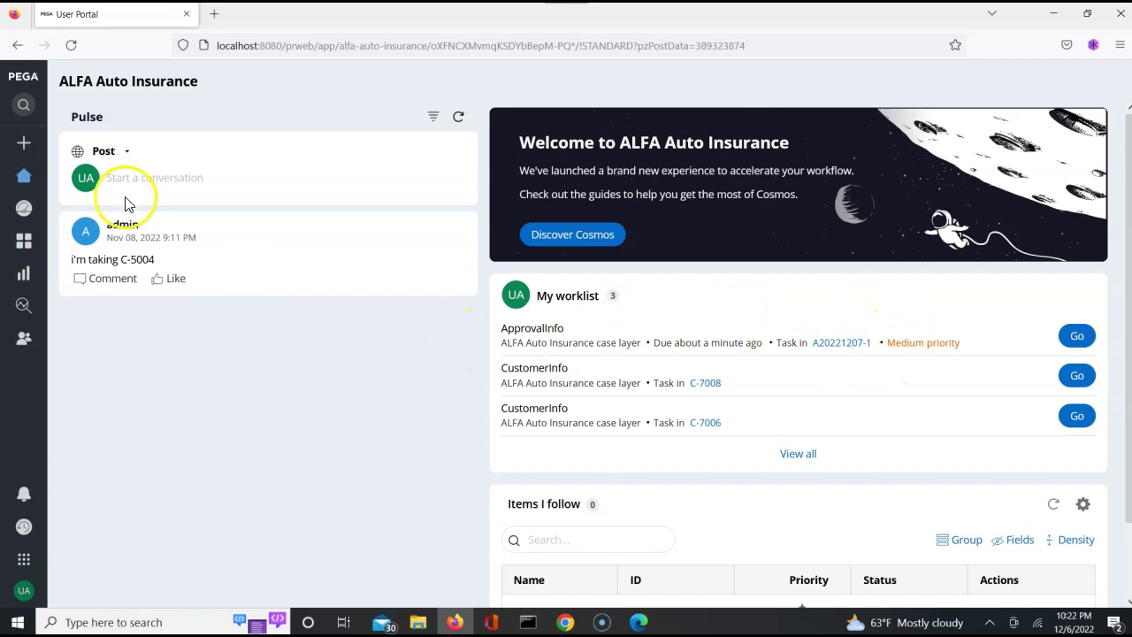
pyautogui.click(70, 45)
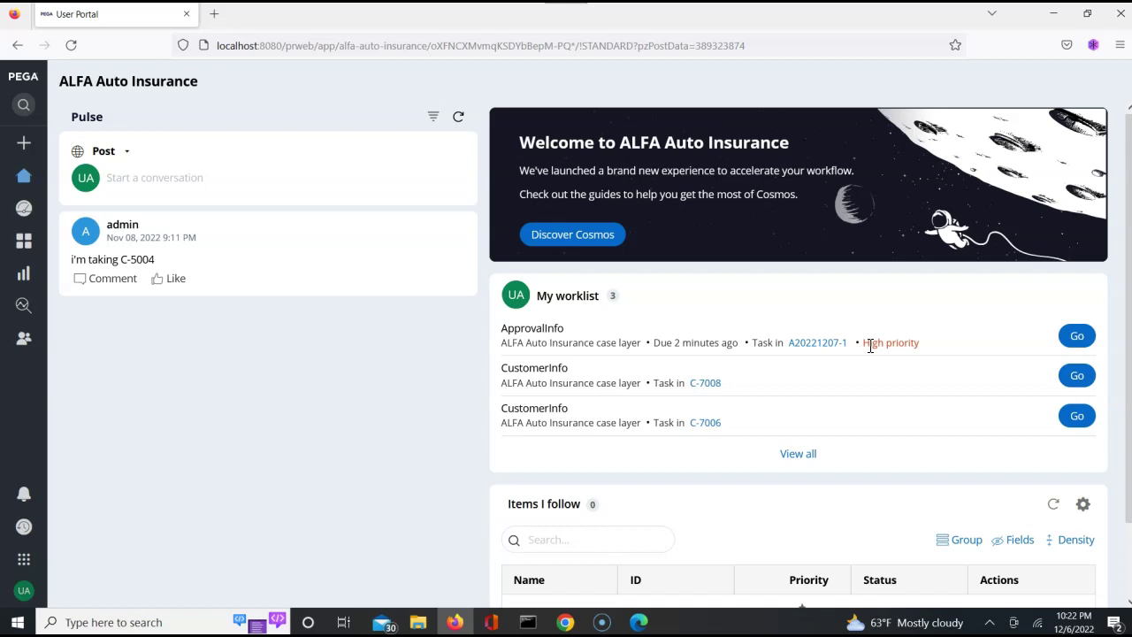
pyautogui.click(71, 46)
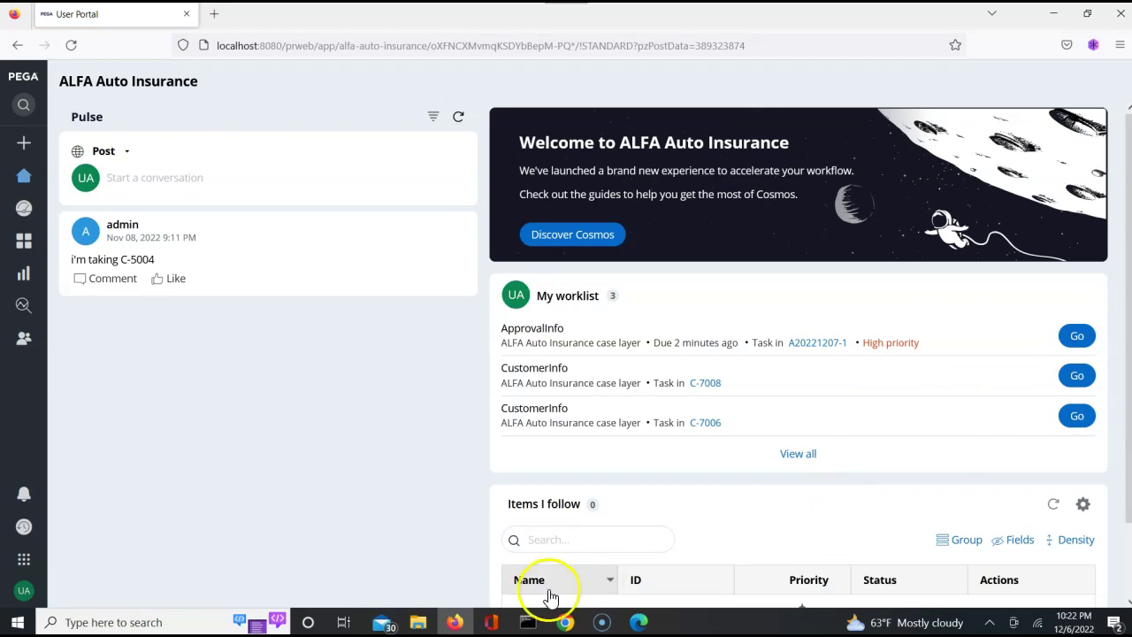
pyautogui.moveTo(568, 625)
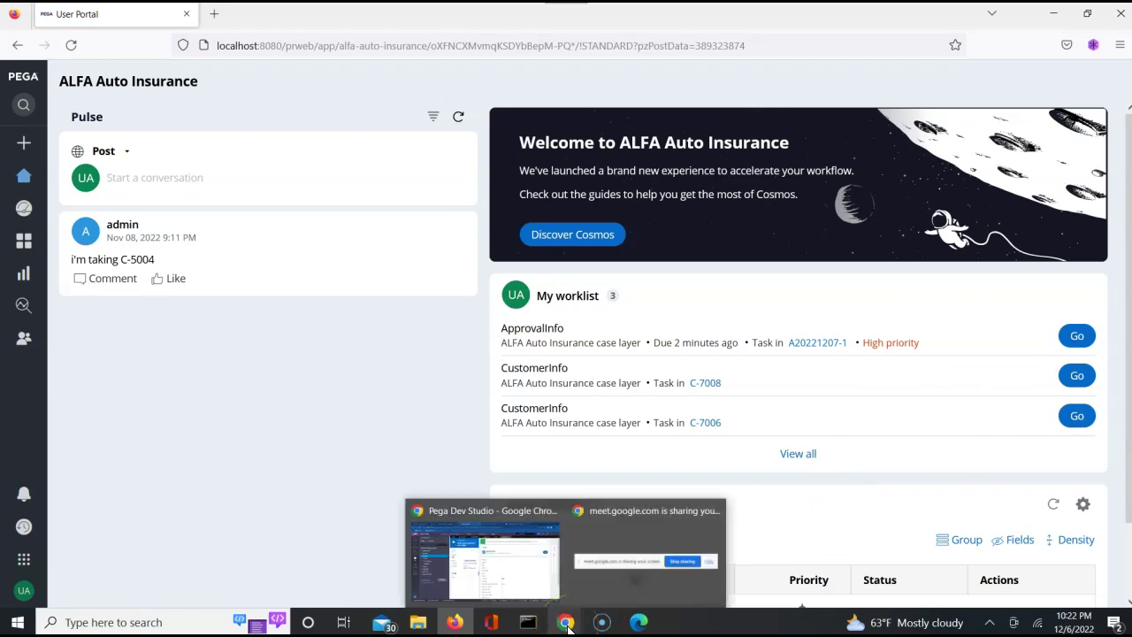
pyautogui.click(484, 557)
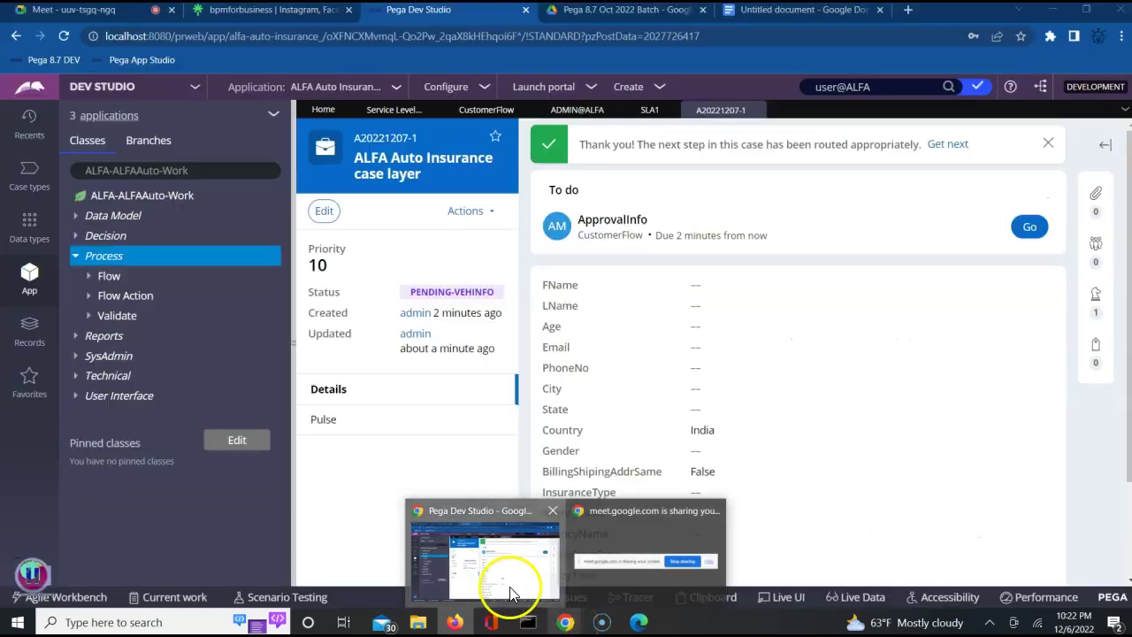
# Open the SLA1 rule and leave Assignment Ready set to Immediately.
pyautogui.click(649, 110)
pyautogui.click(626, 285)
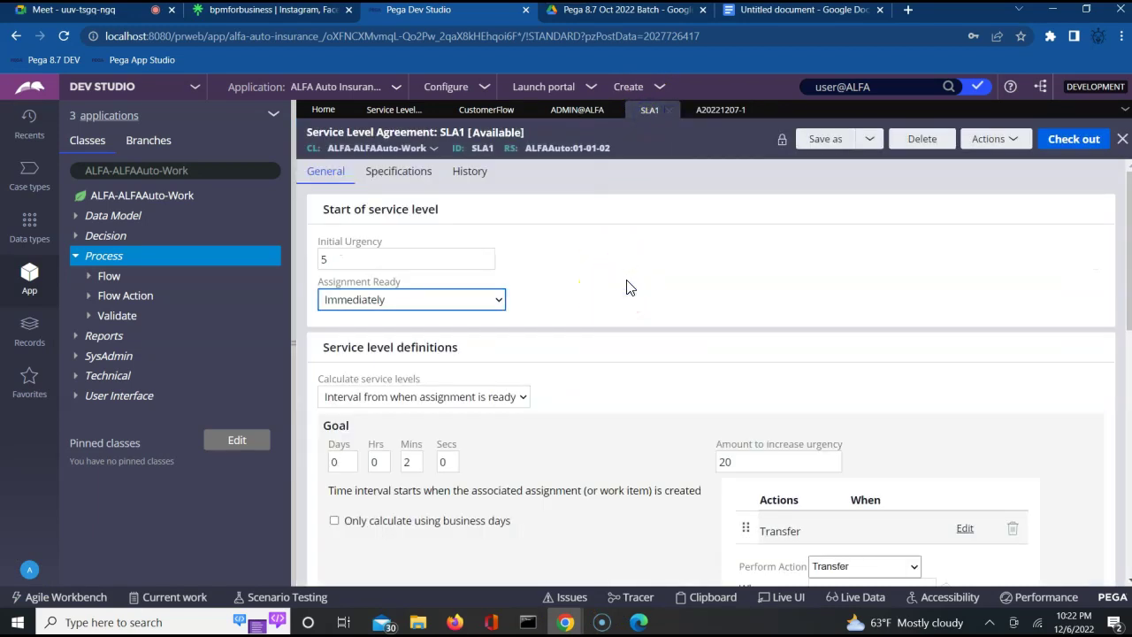
pyautogui.press('Down')
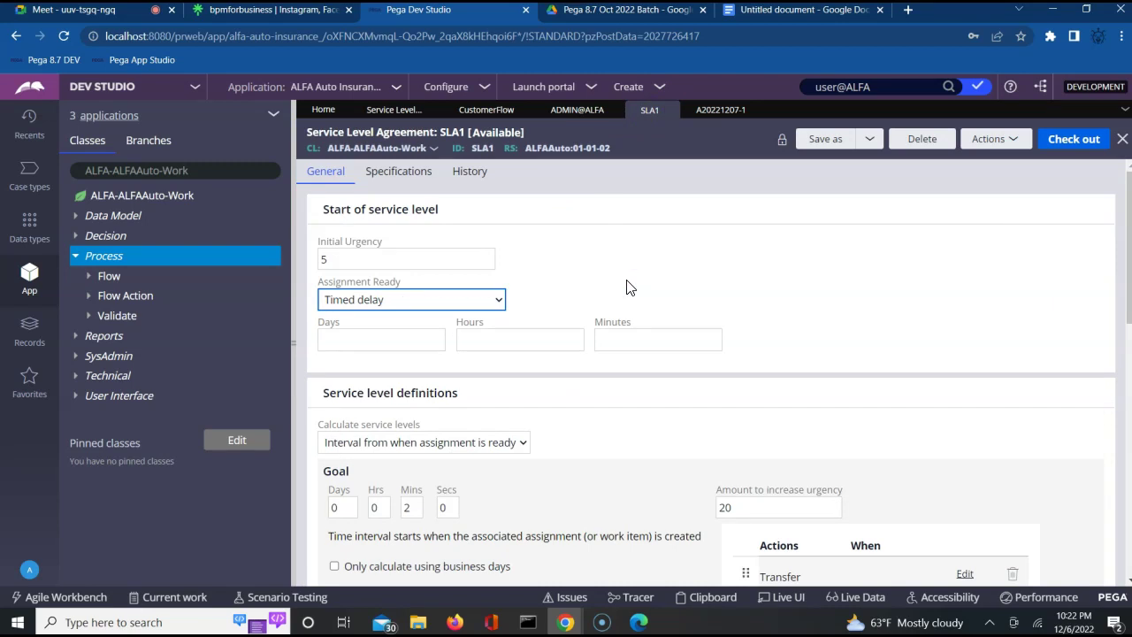
pyautogui.press('Up')
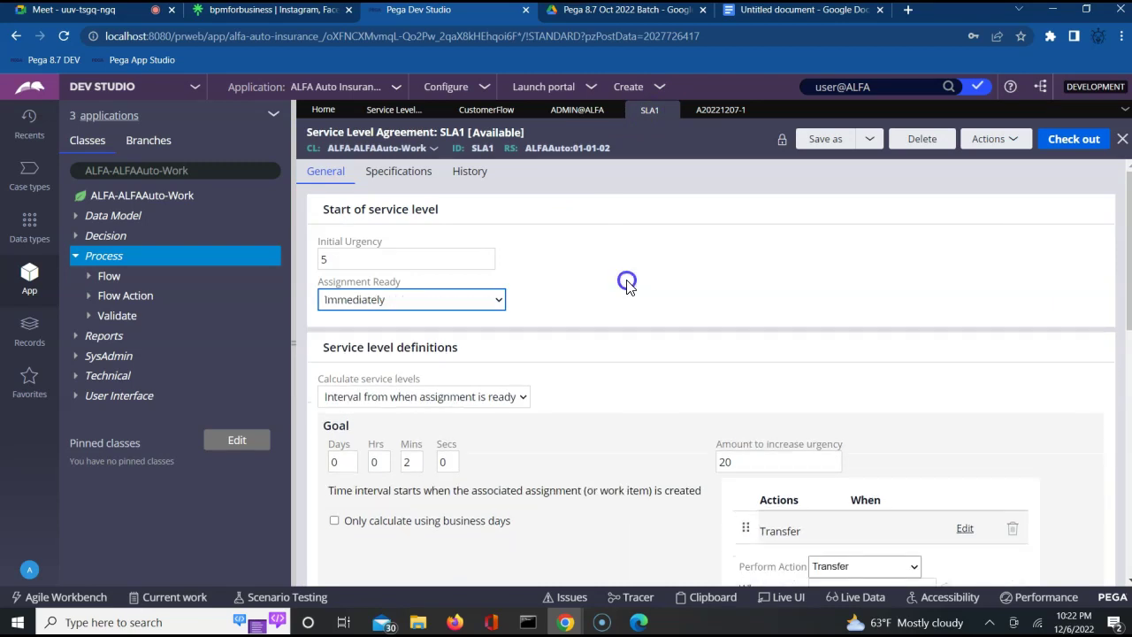
pyautogui.click(773, 325)
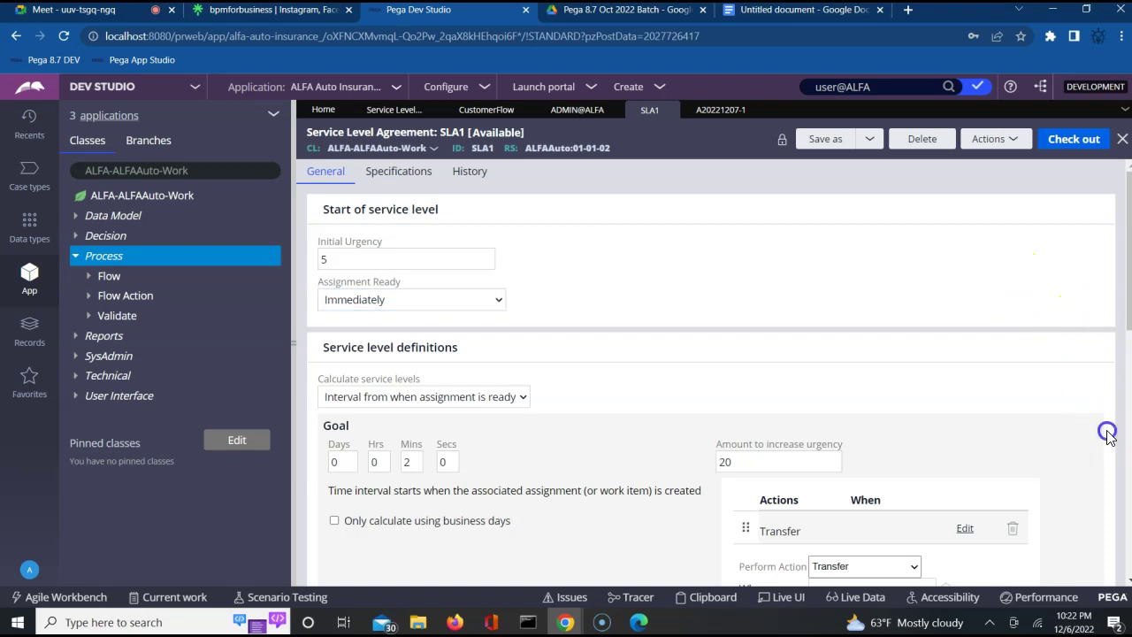
# Scroll through SLA1's Goal and Deadline sections to review their settings.
pyautogui.scroll(-1, 1110, 438)
pyautogui.scroll(-5, 1110, 438)
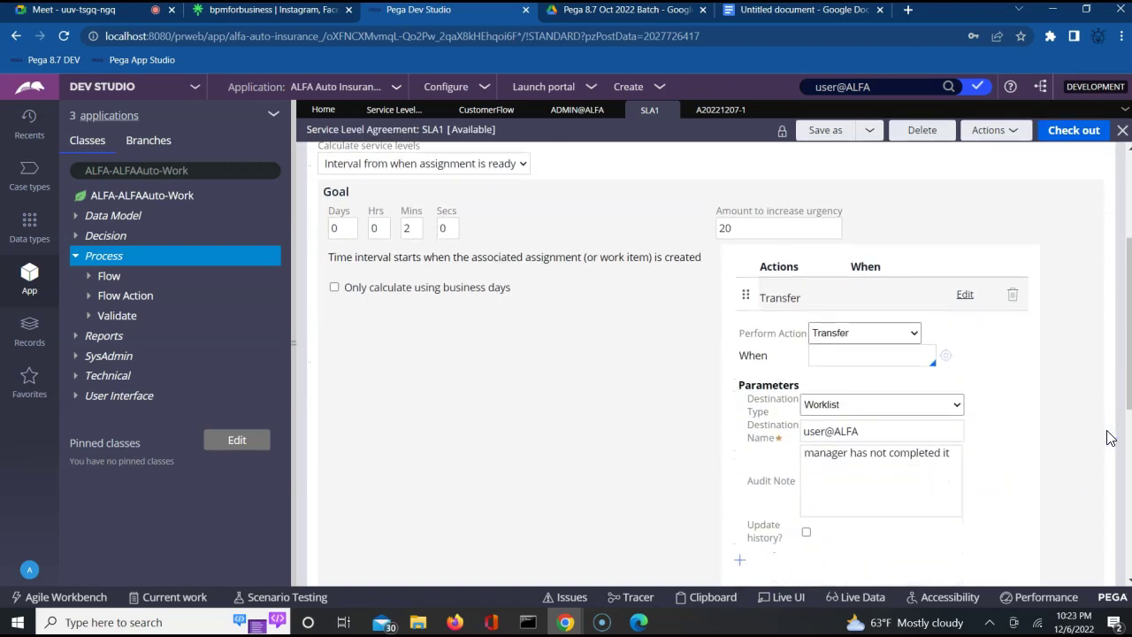
pyautogui.scroll(-5, 1110, 438)
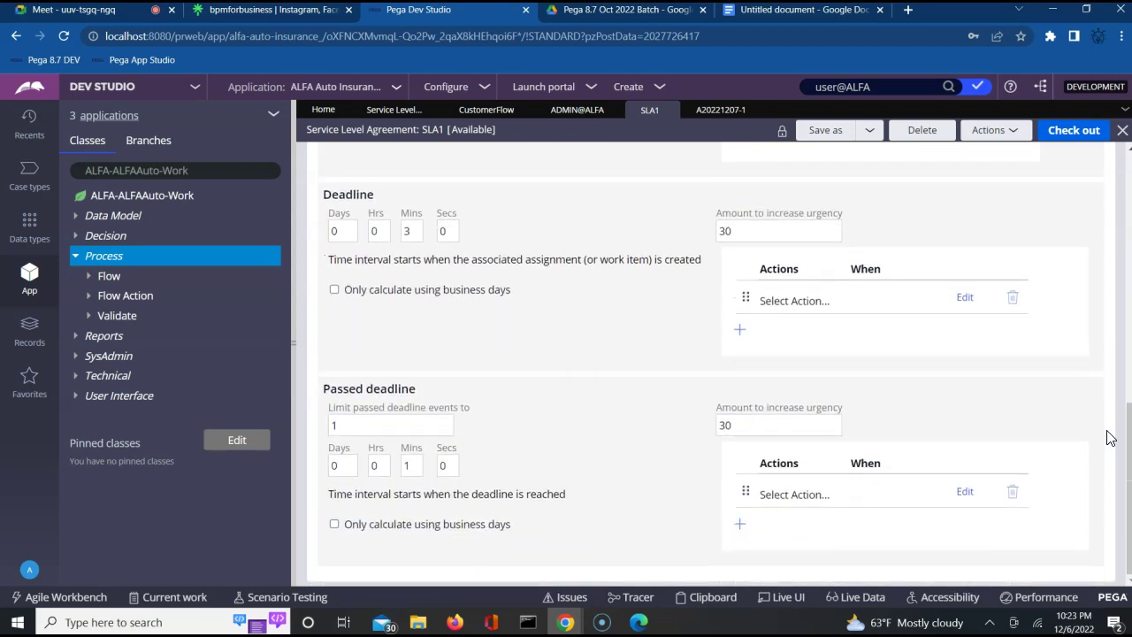
pyautogui.click(1045, 404)
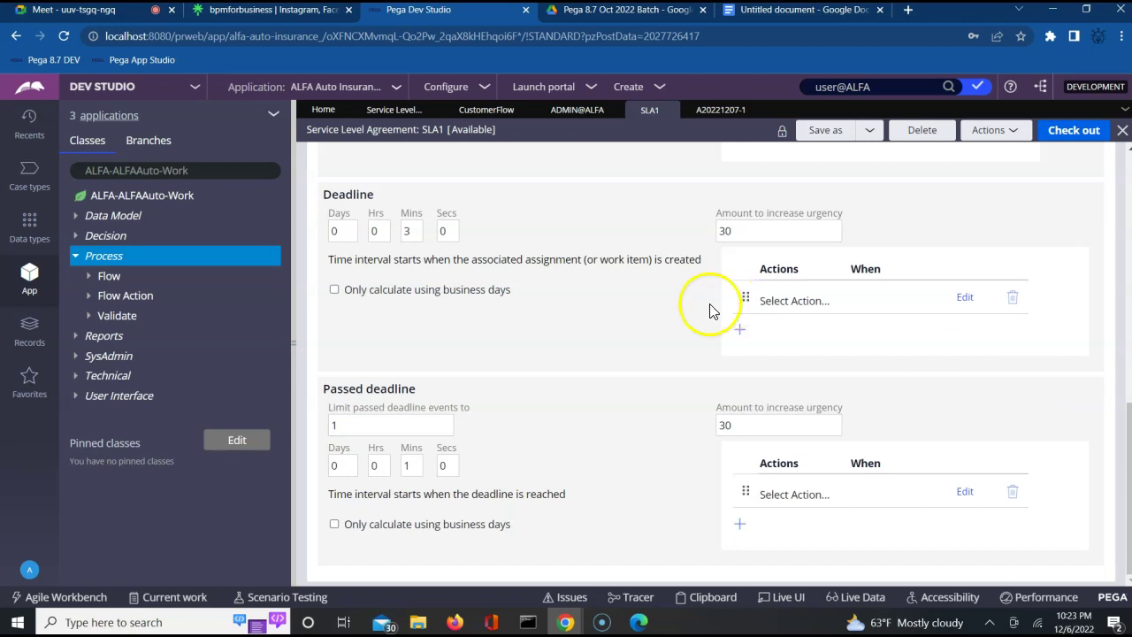
pyautogui.click(531, 353)
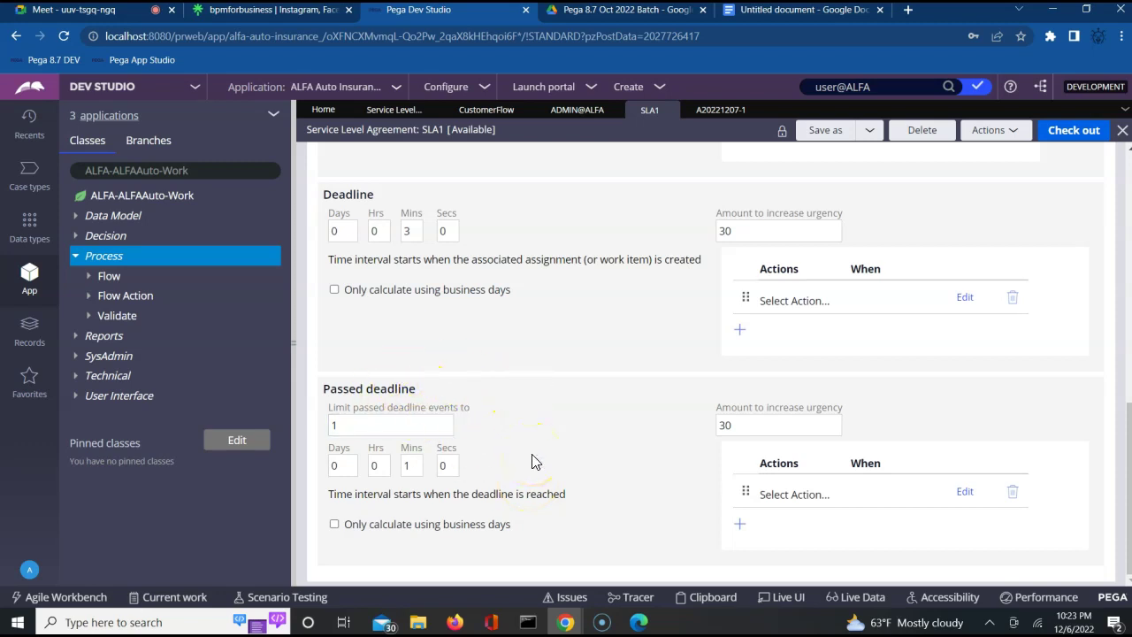
pyautogui.click(523, 337)
pyautogui.scroll(3, 523, 343)
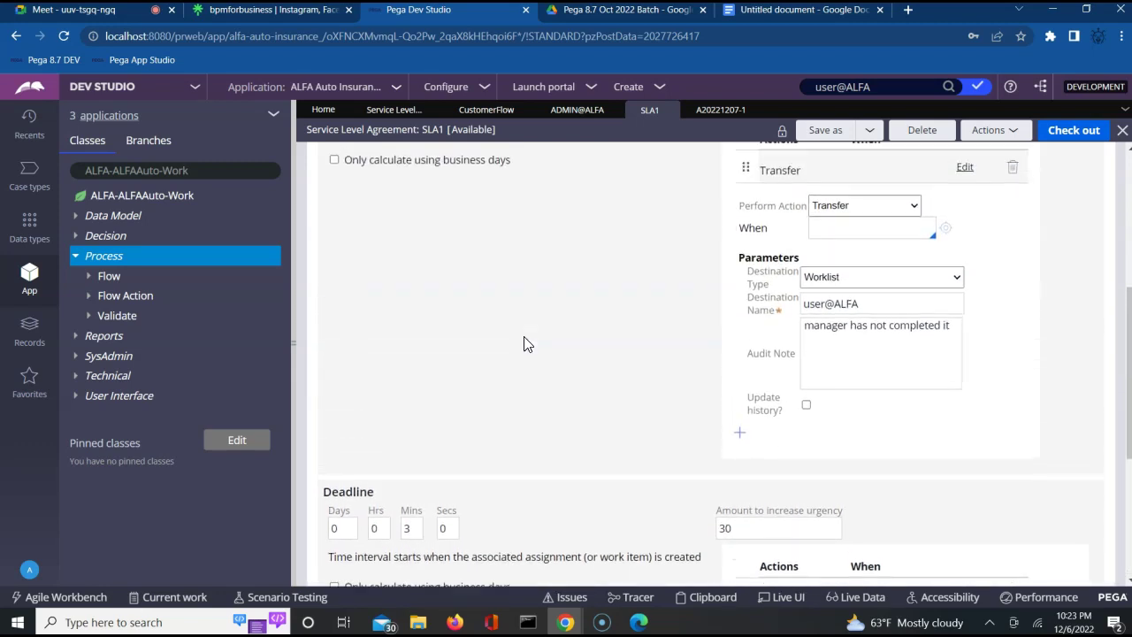
# Review the Transfer action's audit note and passed-deadline settings, then open case A20221207-1.
pyautogui.click(904, 329)
pyautogui.click(836, 352)
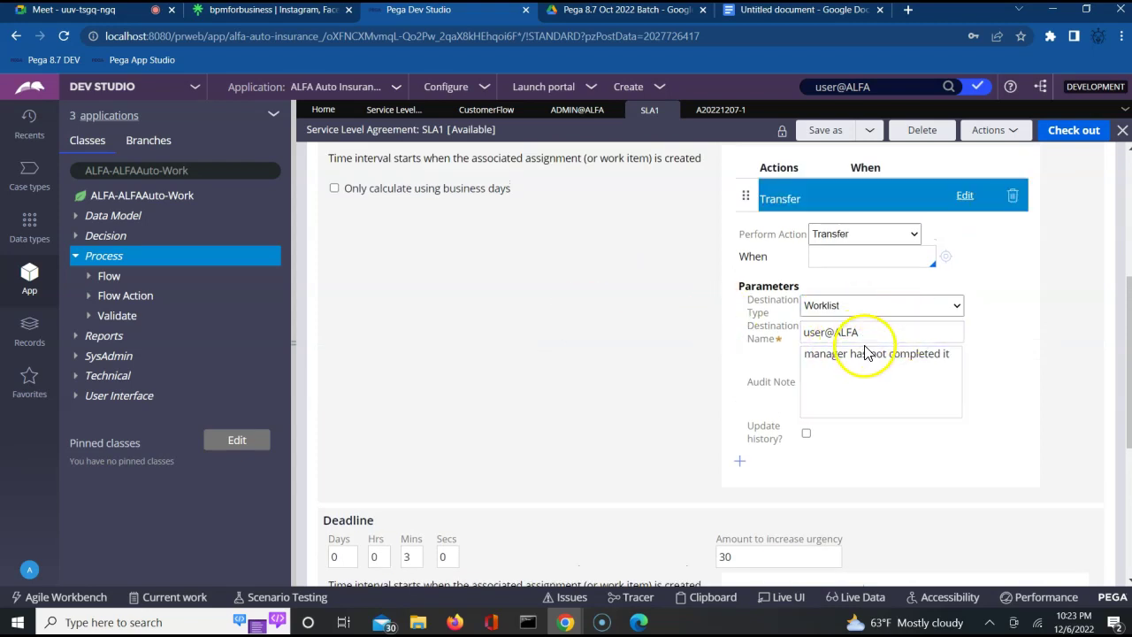
pyautogui.click(606, 541)
pyautogui.scroll(-3, 606, 542)
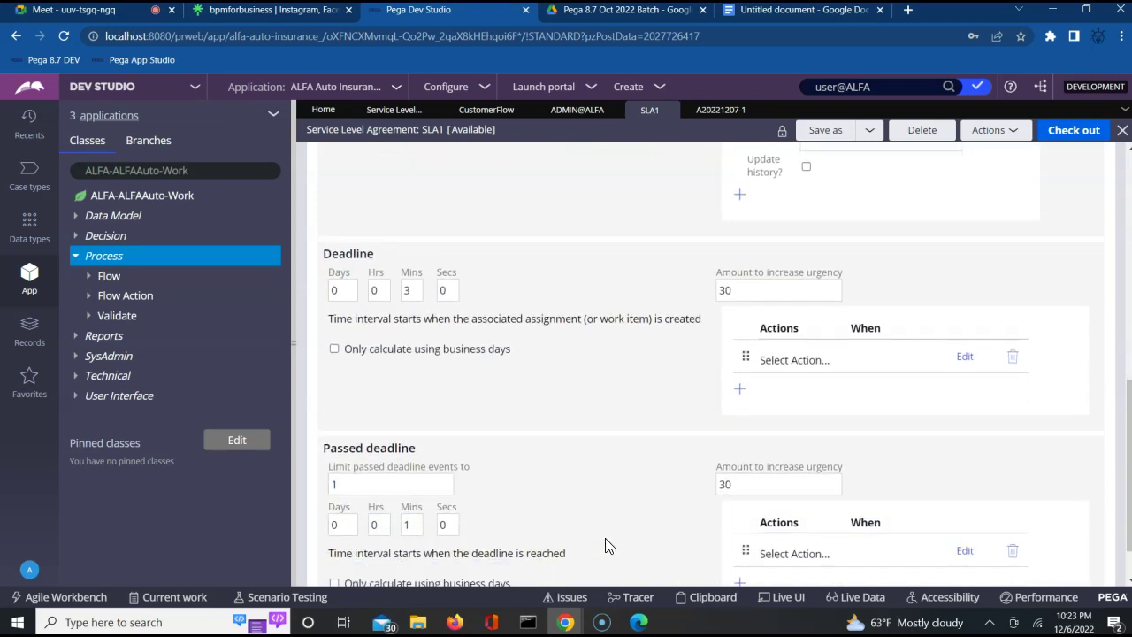
pyautogui.click(746, 293)
pyautogui.click(589, 402)
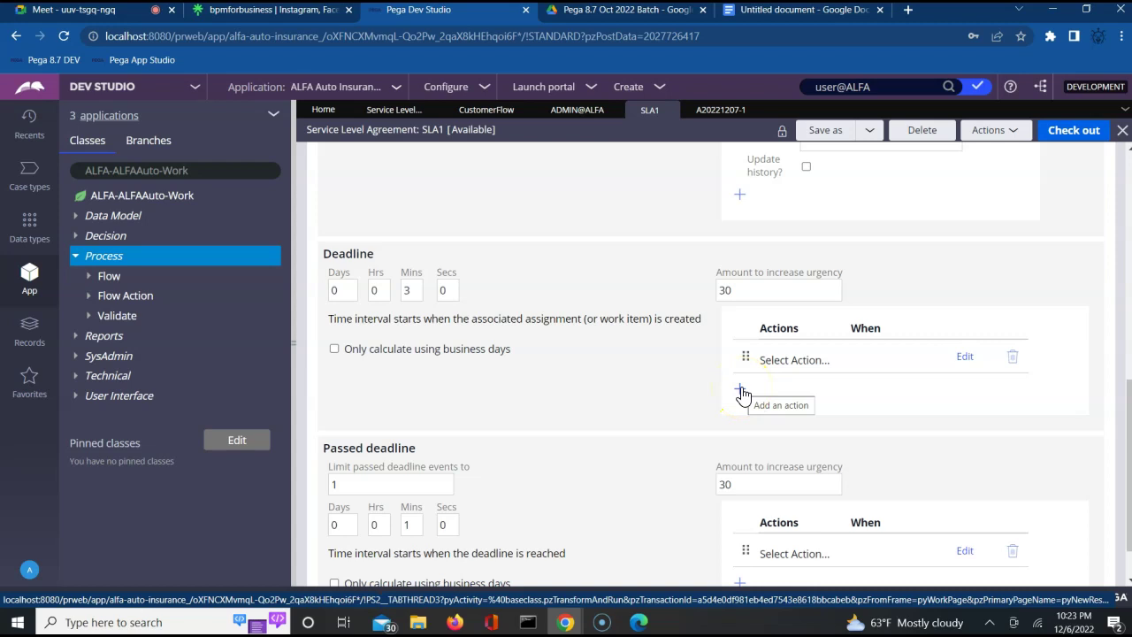
pyautogui.click(657, 387)
pyautogui.scroll(-2, 659, 390)
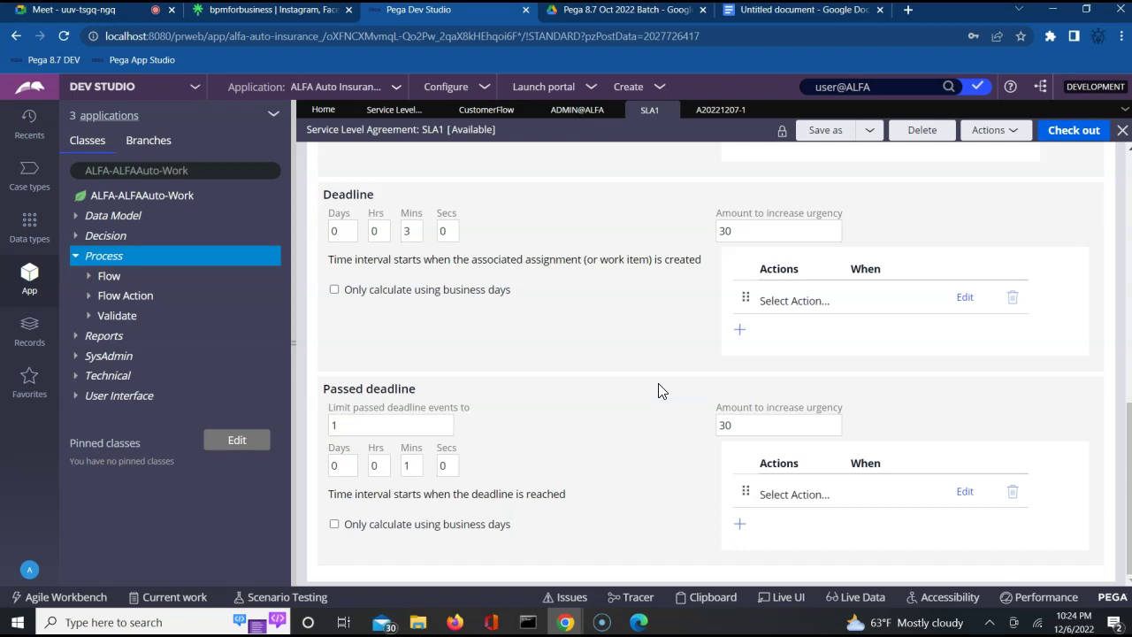
pyautogui.click(717, 115)
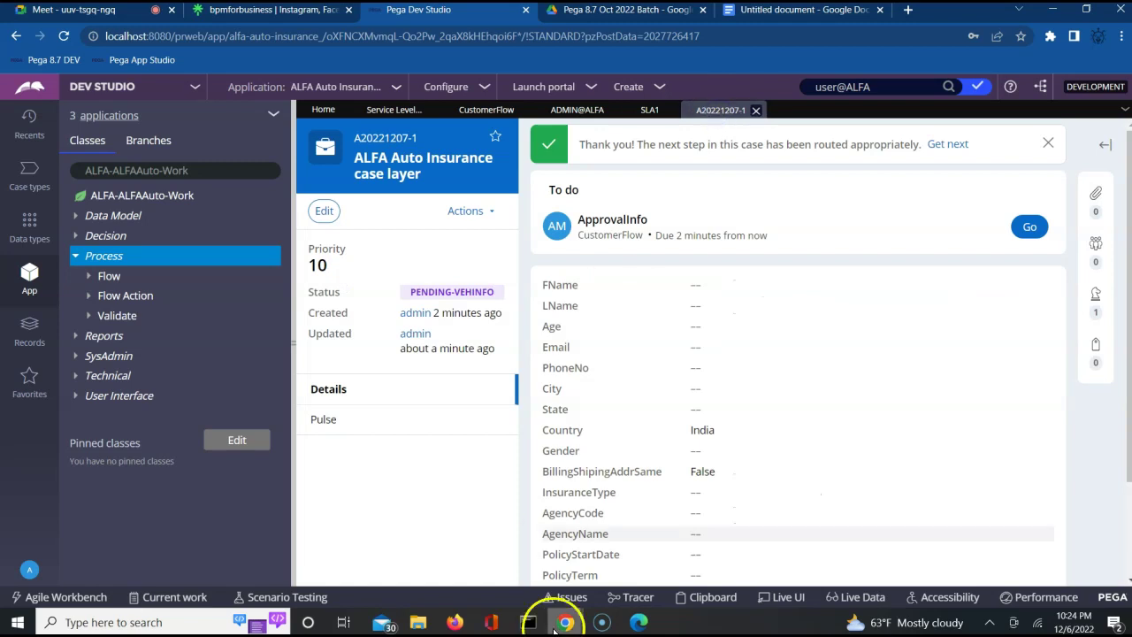
# Reload the Firefox User Portal twice to check My worklist, then bring Pega Dev Studio forward.
pyautogui.moveTo(543, 623)
pyautogui.click(454, 622)
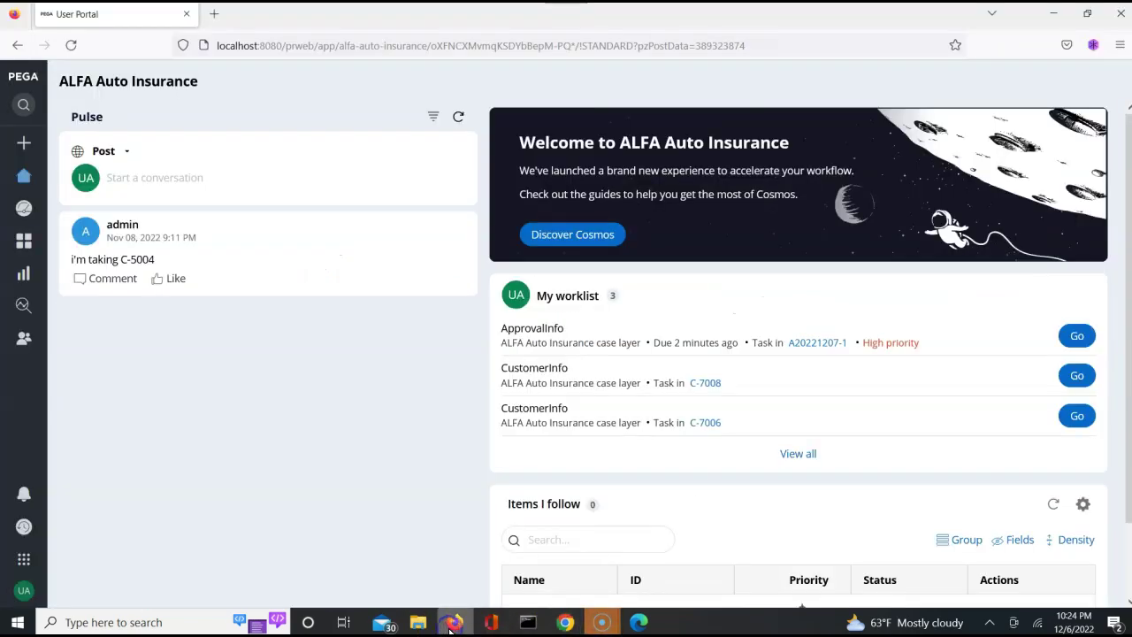
pyautogui.click(72, 48)
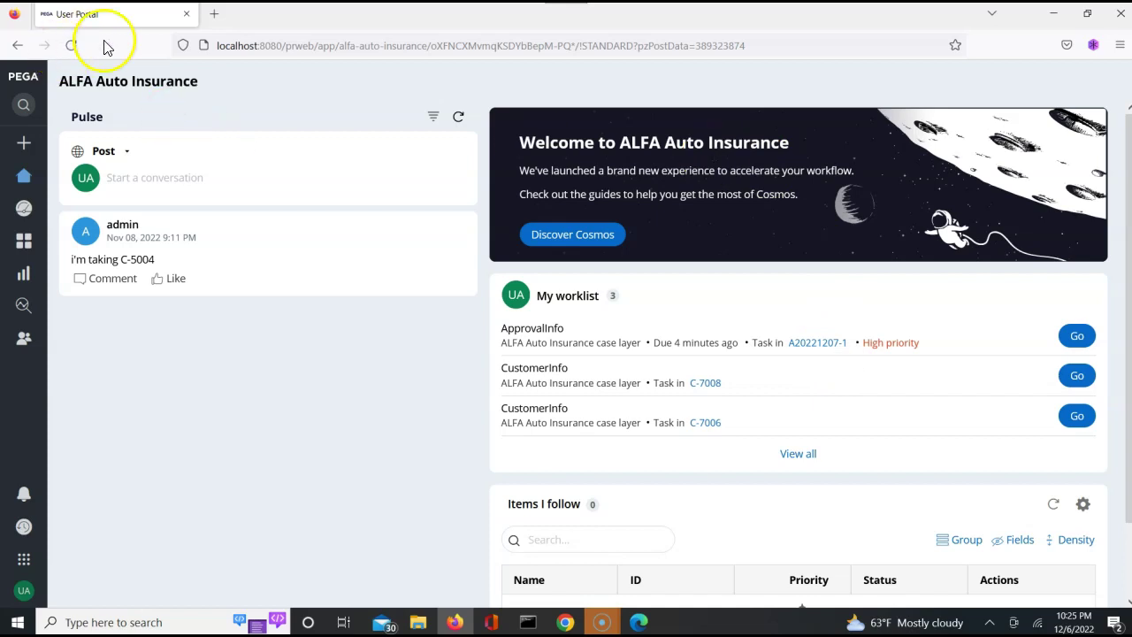
pyautogui.click(72, 45)
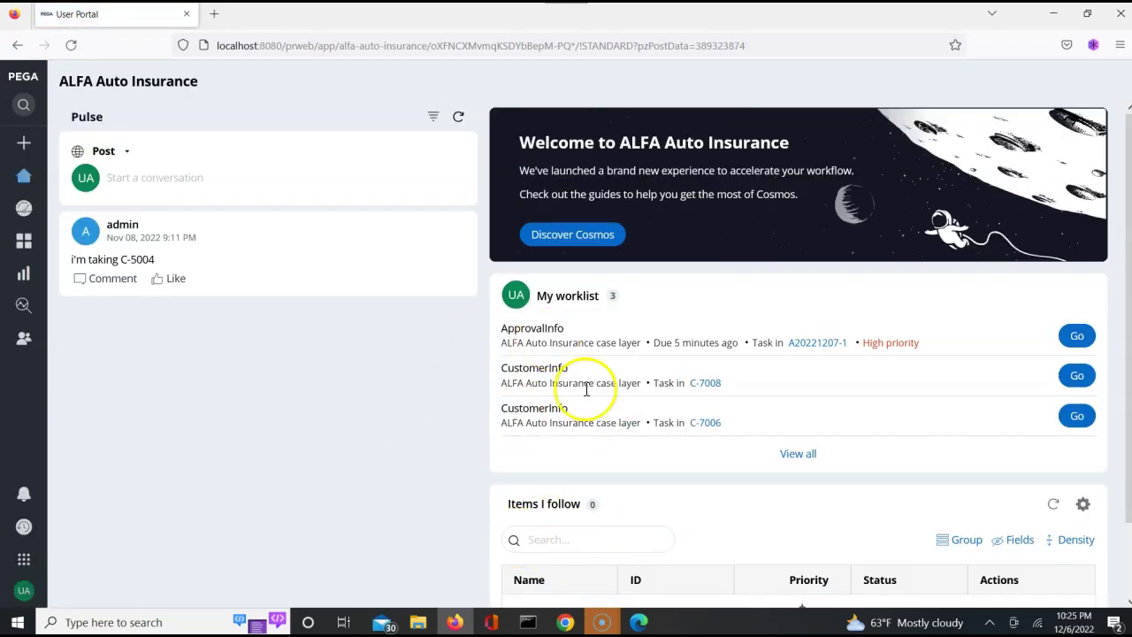
pyautogui.click(562, 622)
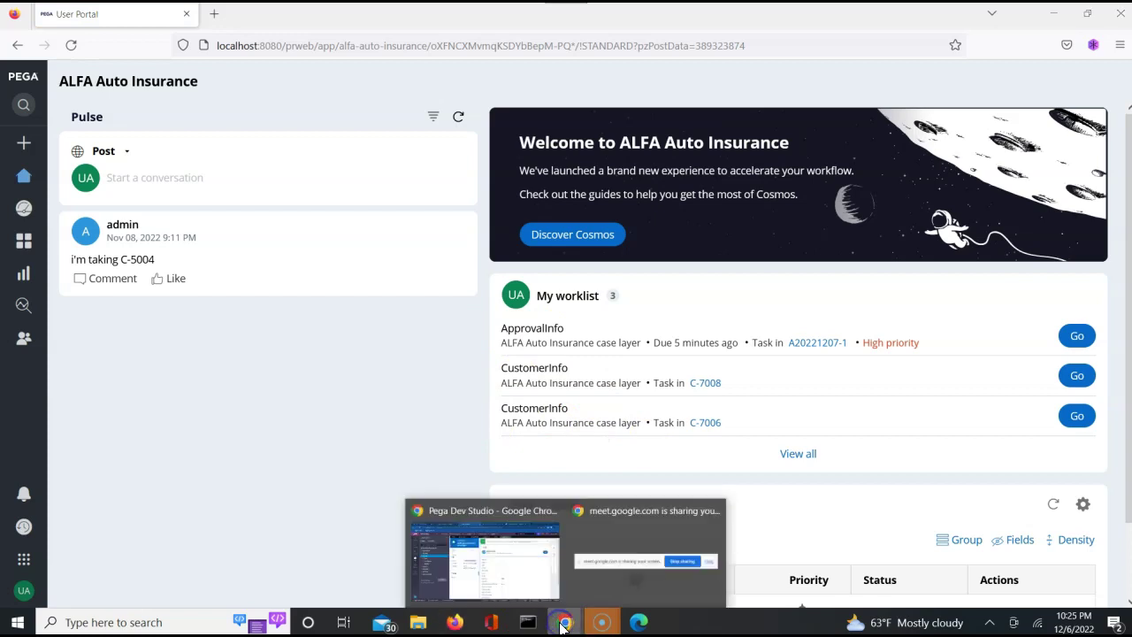
pyautogui.click(513, 579)
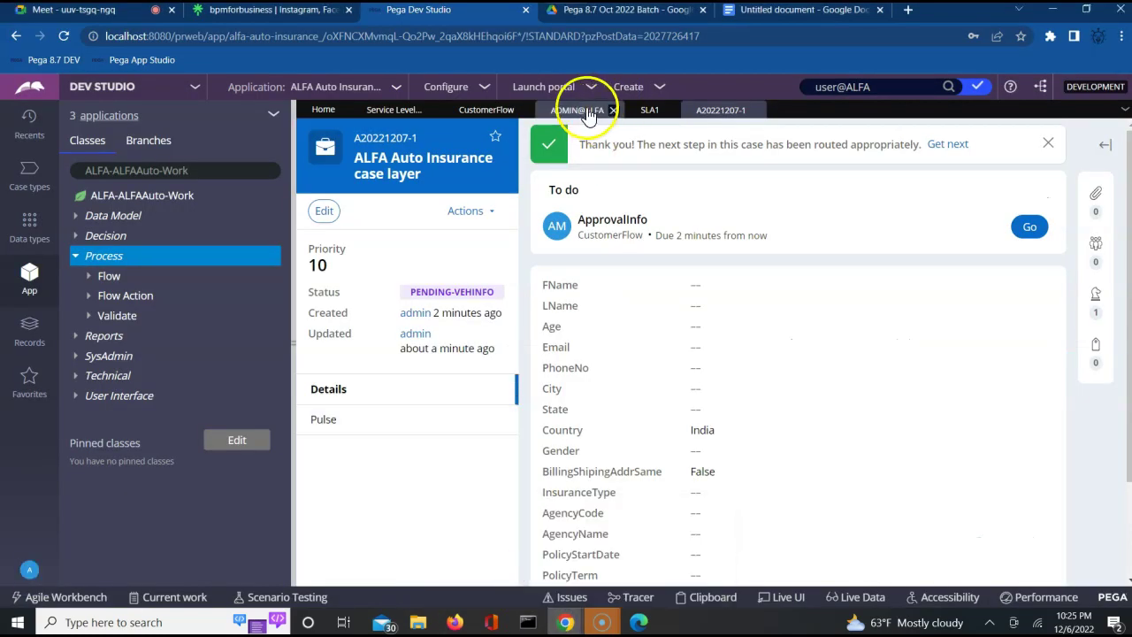
# Revisit SLA1's deadline and passed-deadline urgency settings, then switch to the Google Docs SLA notes.
pyautogui.click(651, 109)
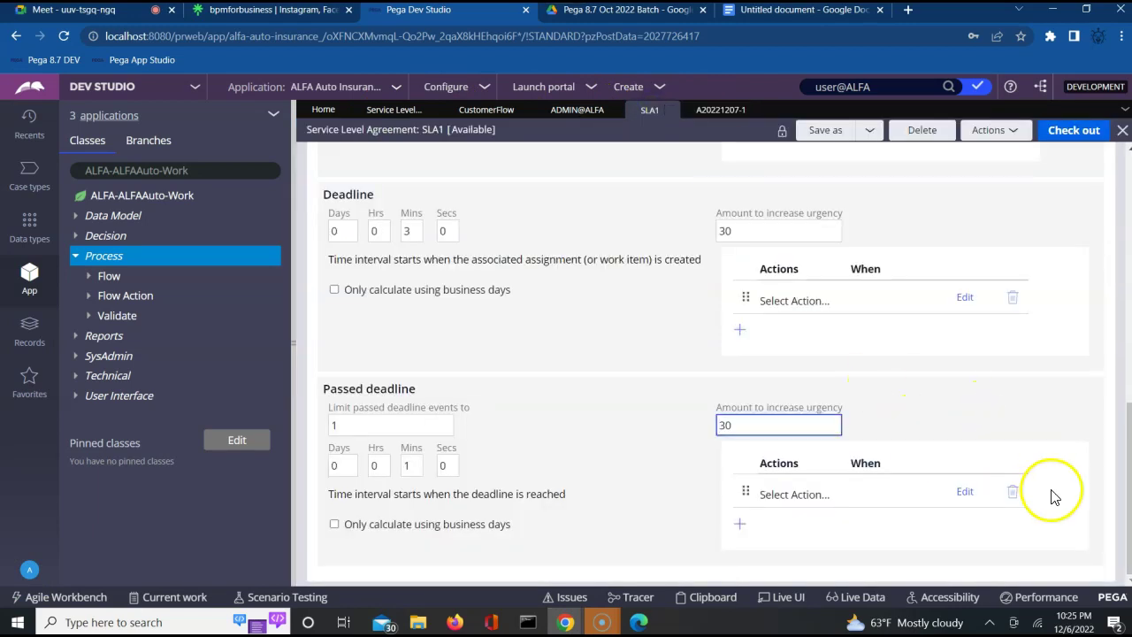
pyautogui.click(1106, 553)
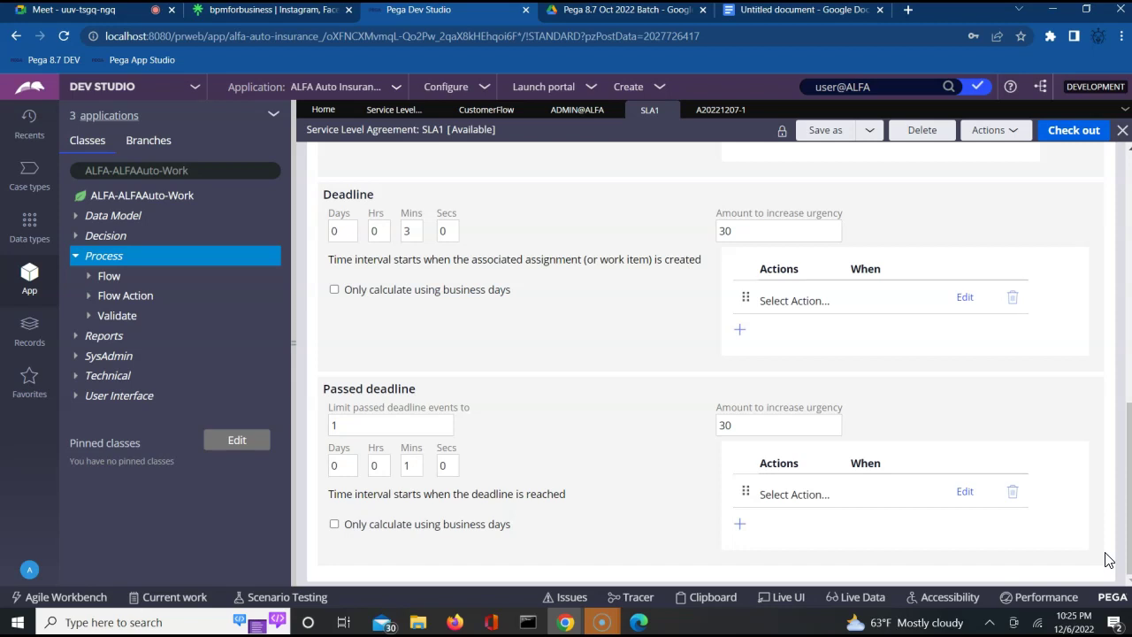
pyautogui.click(818, 10)
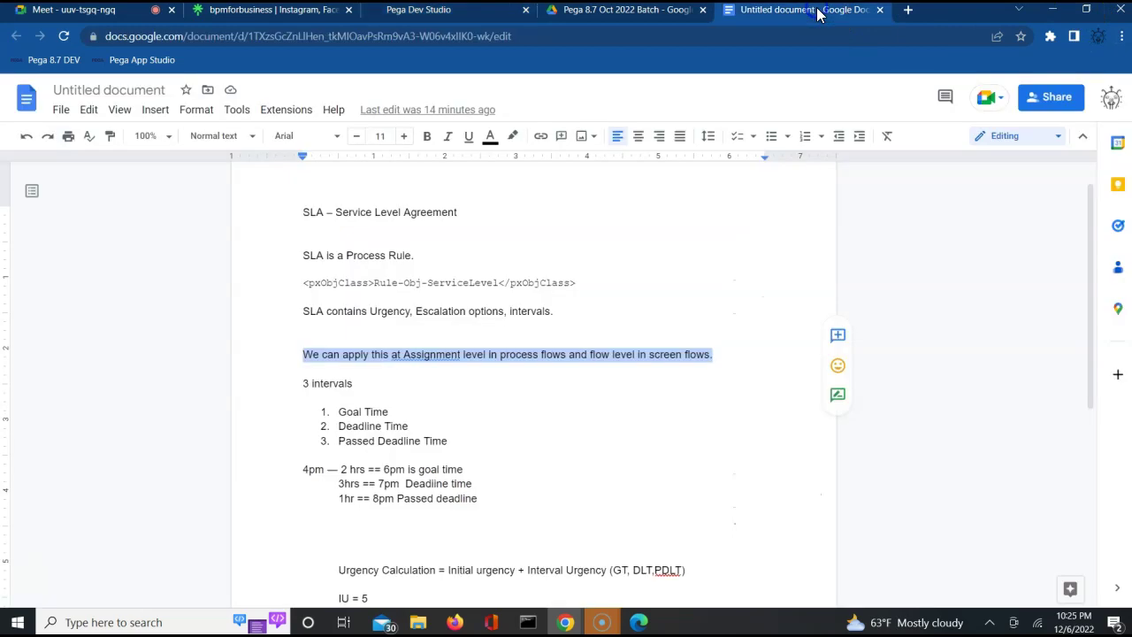
pyautogui.click(679, 316)
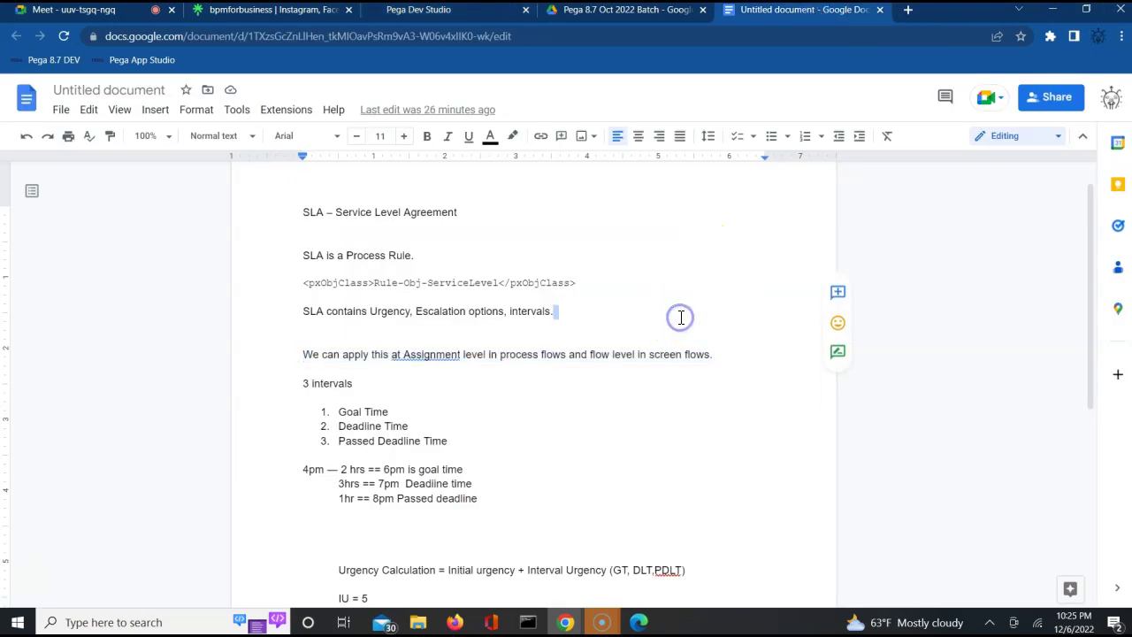
pyautogui.click(599, 417)
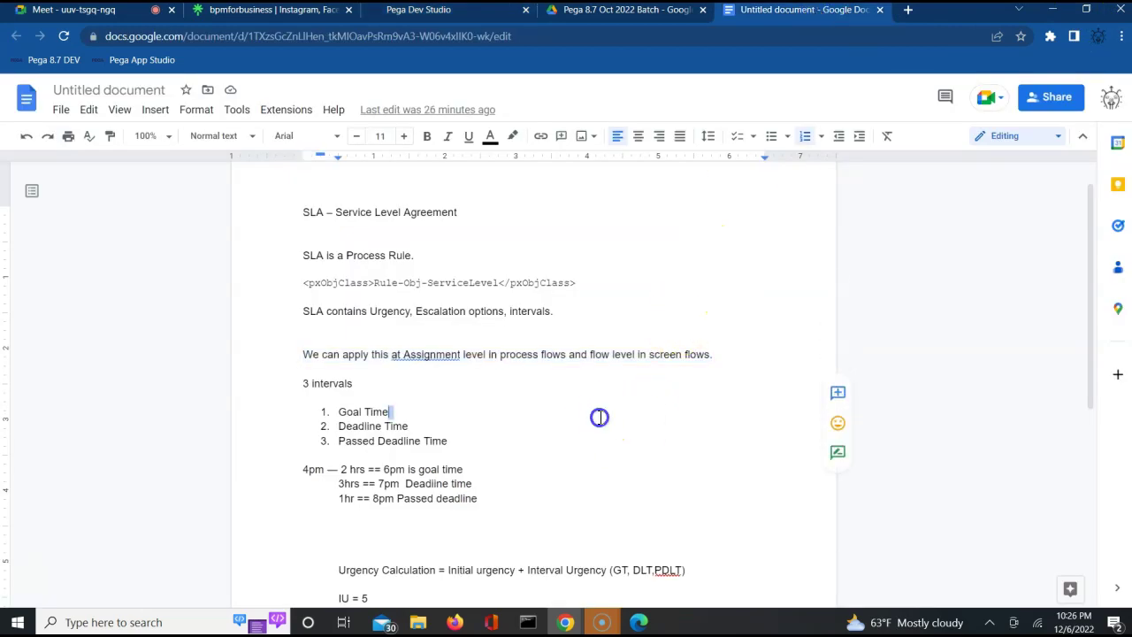
pyautogui.click(482, 463)
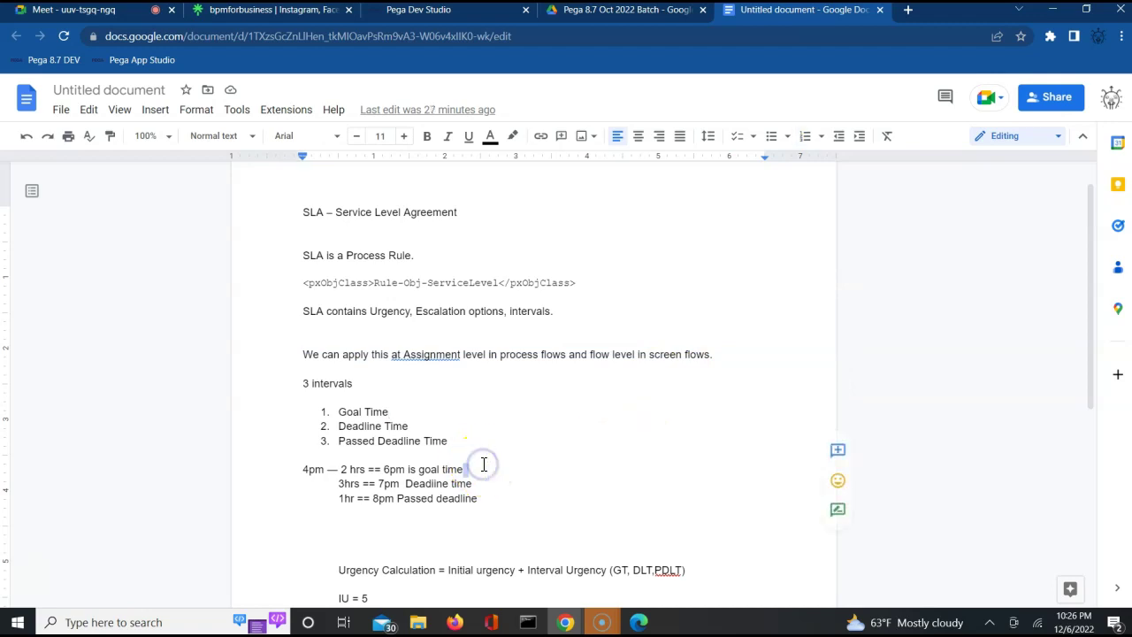
pyautogui.click(495, 536)
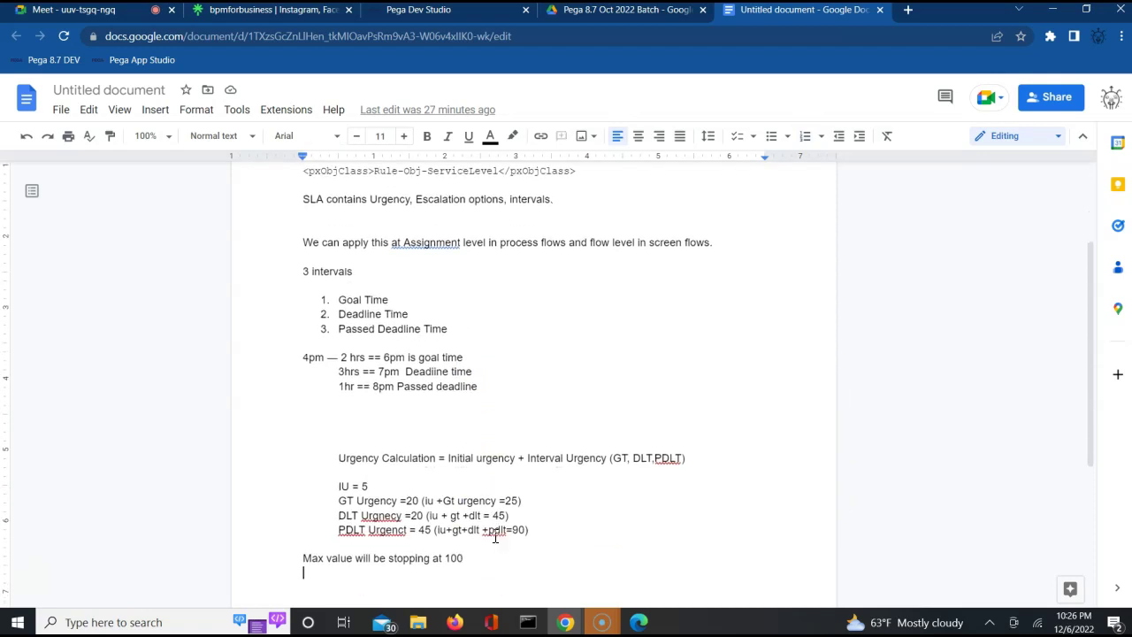
pyautogui.press('Return')
pyautogui.click(514, 263)
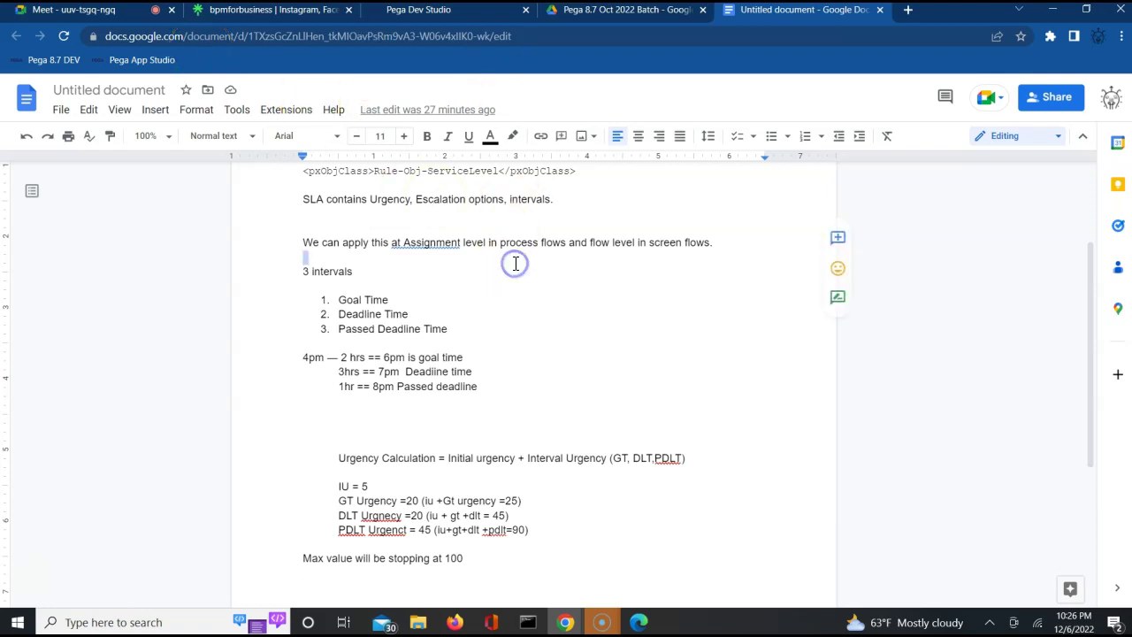